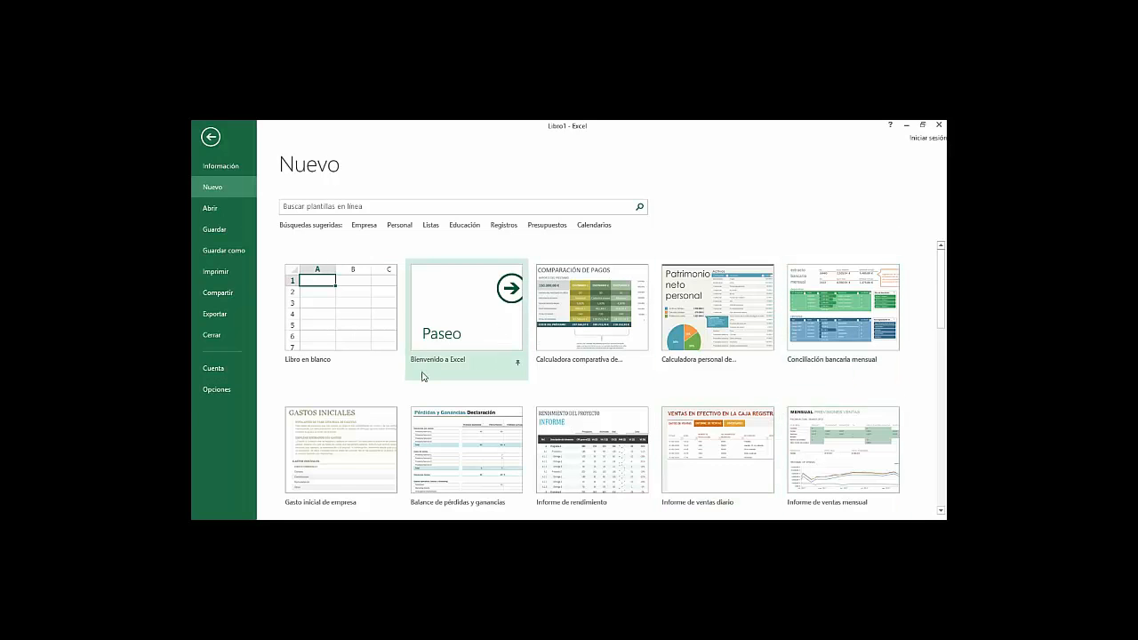
Step: Create a new blank workbook and close it again
click(333, 291)
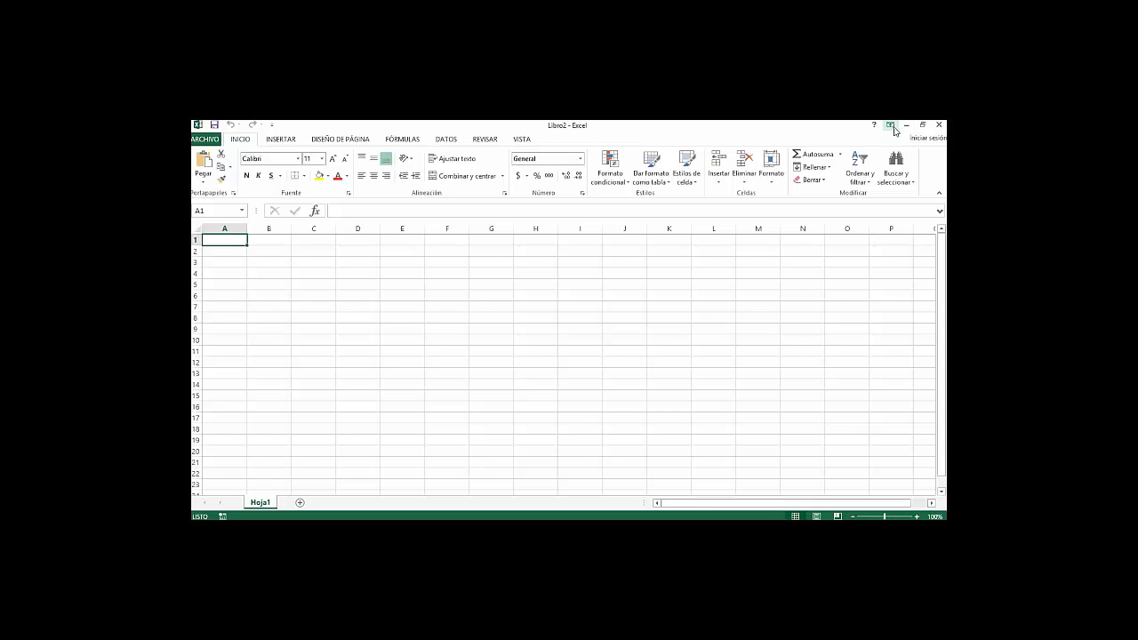
click(939, 125)
Step: Examine the command groups for inserting, page layout, formulas, data, reviewing, viewing and basic formatting
click(286, 141)
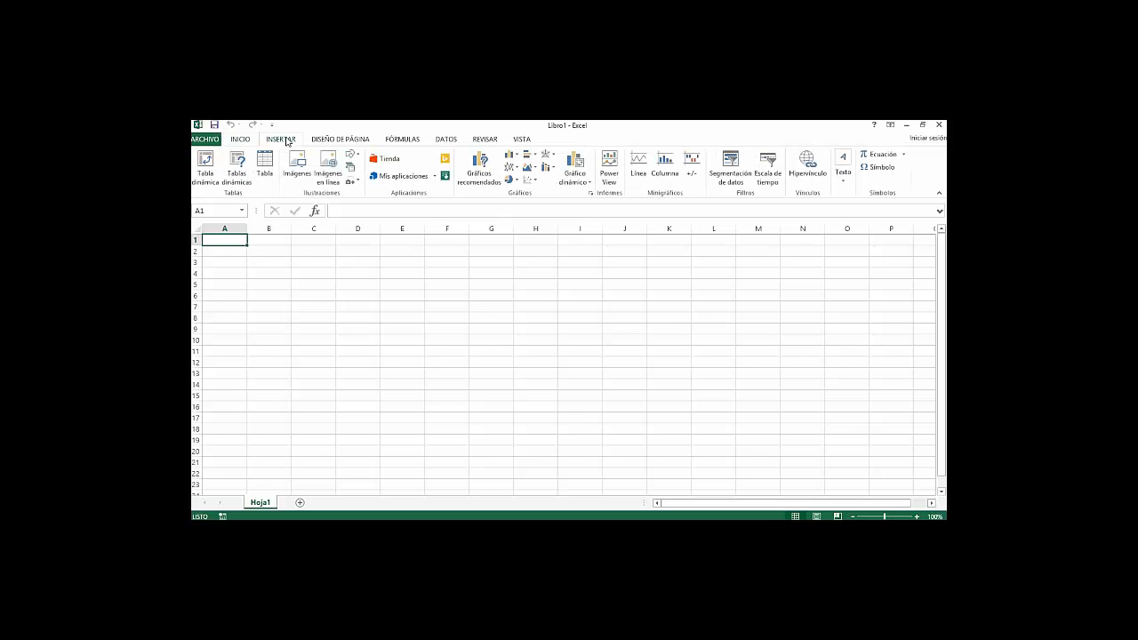
click(344, 141)
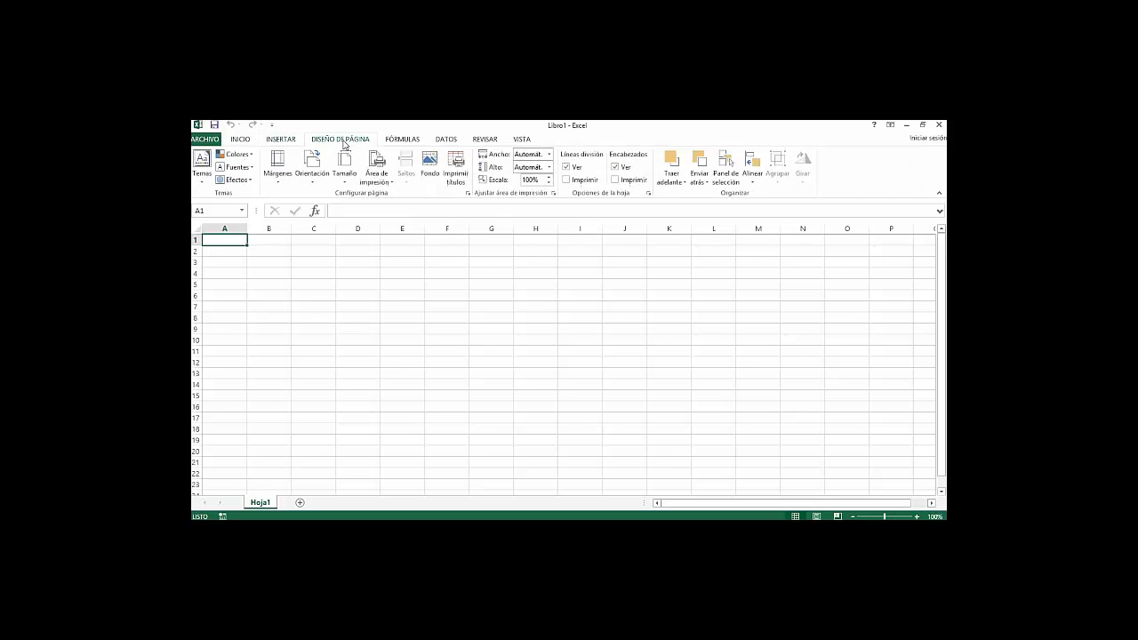
click(404, 142)
click(443, 142)
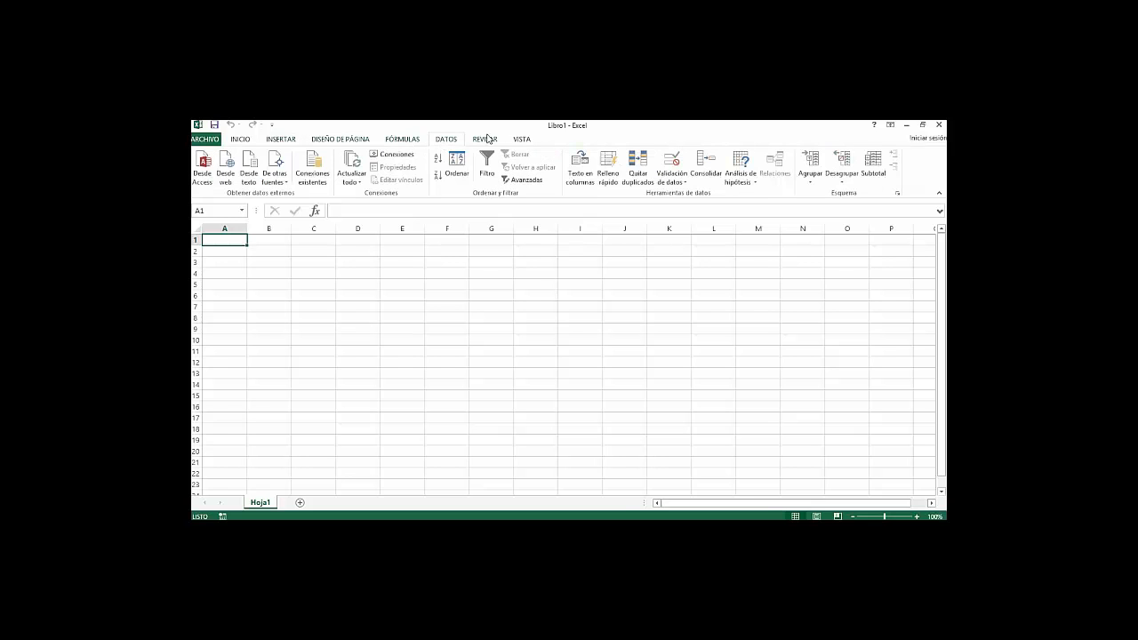
click(488, 140)
click(525, 142)
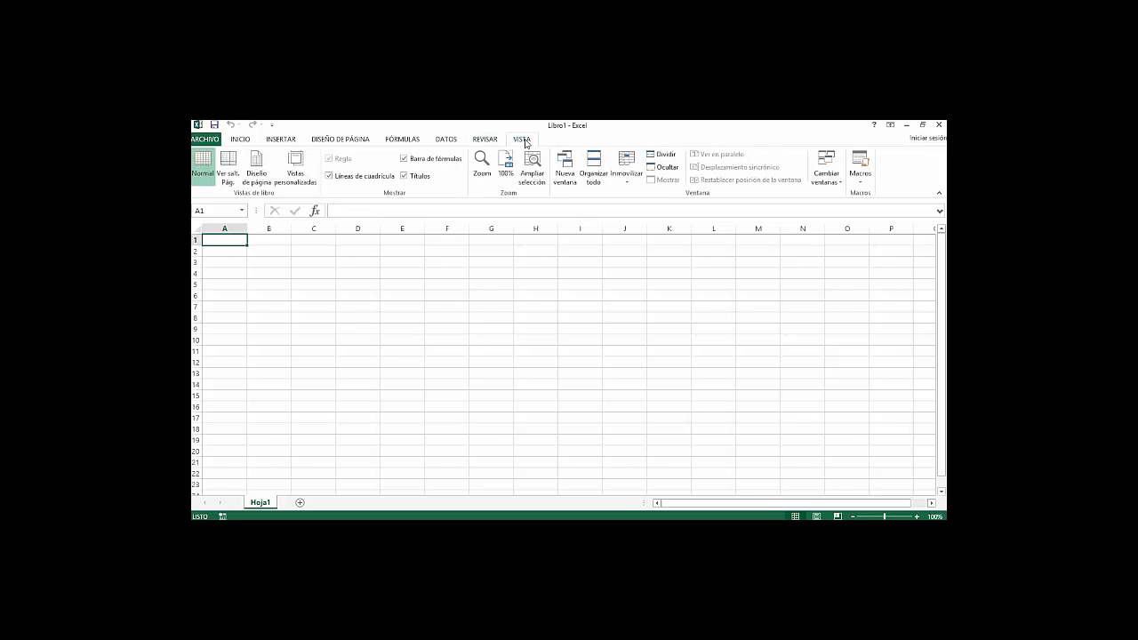
click(240, 140)
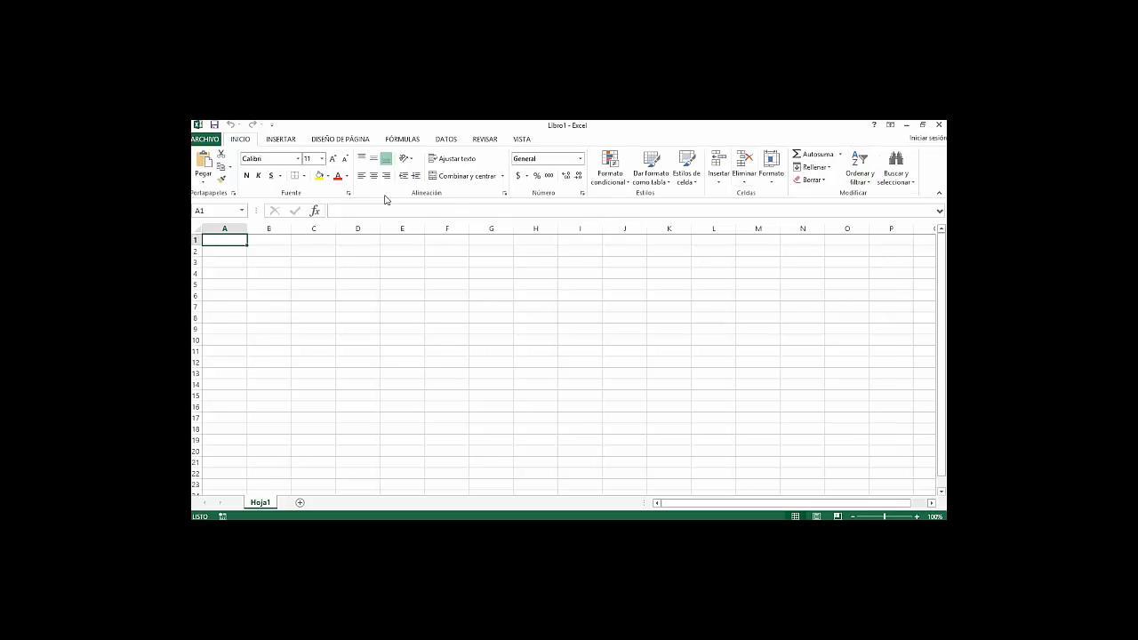
click(277, 140)
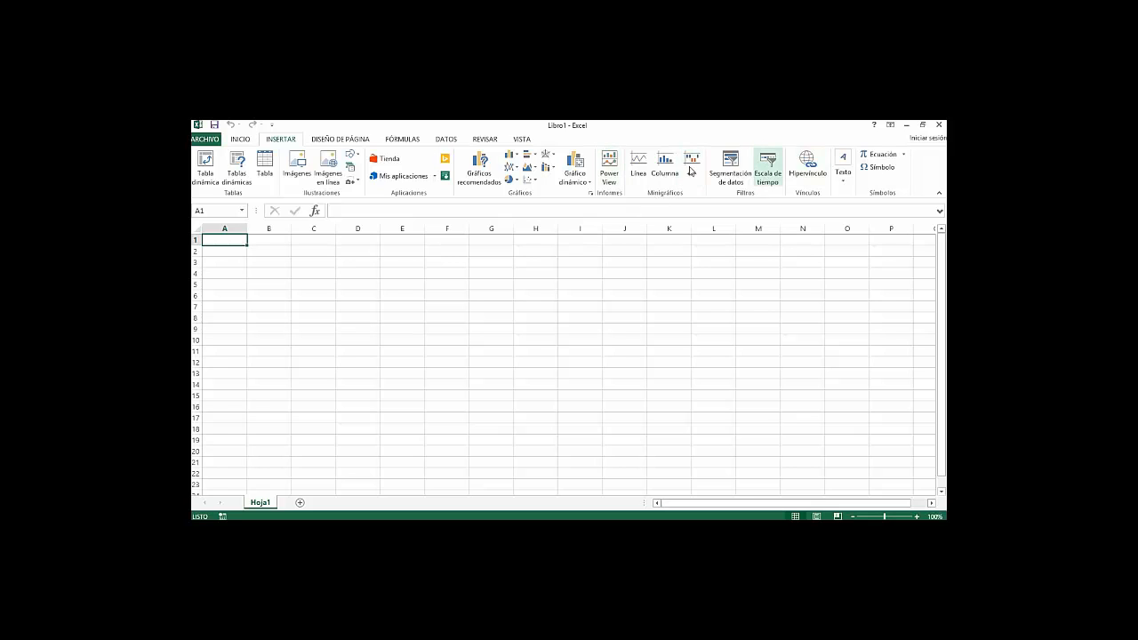
Step: Examine the page setup choices for margins, orientation, paper size and print area without changing them
click(339, 140)
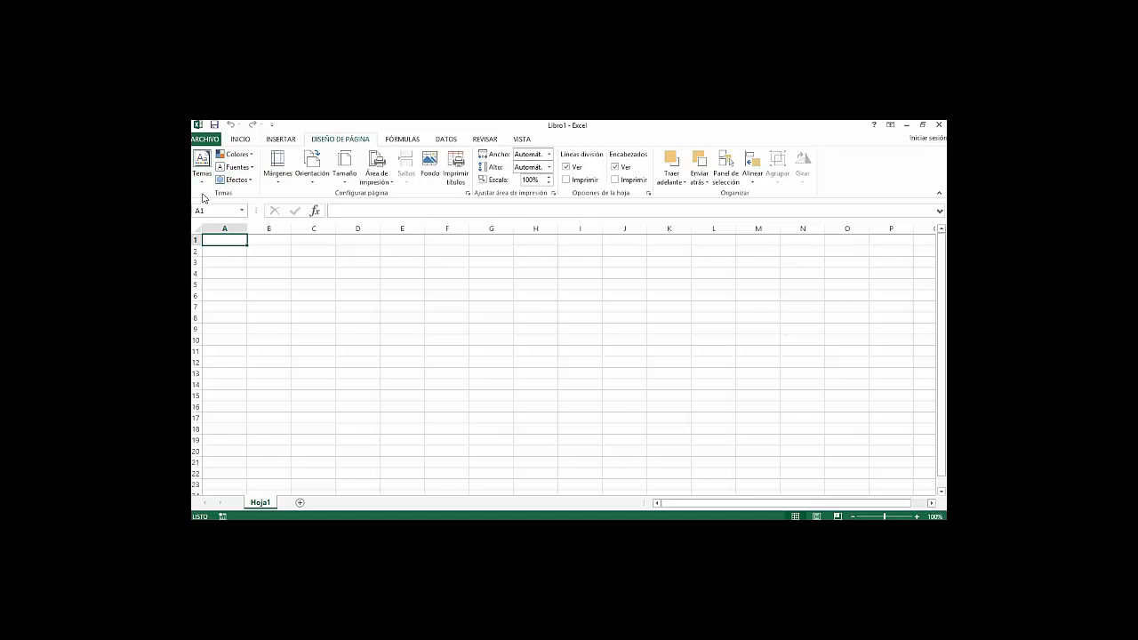
click(282, 182)
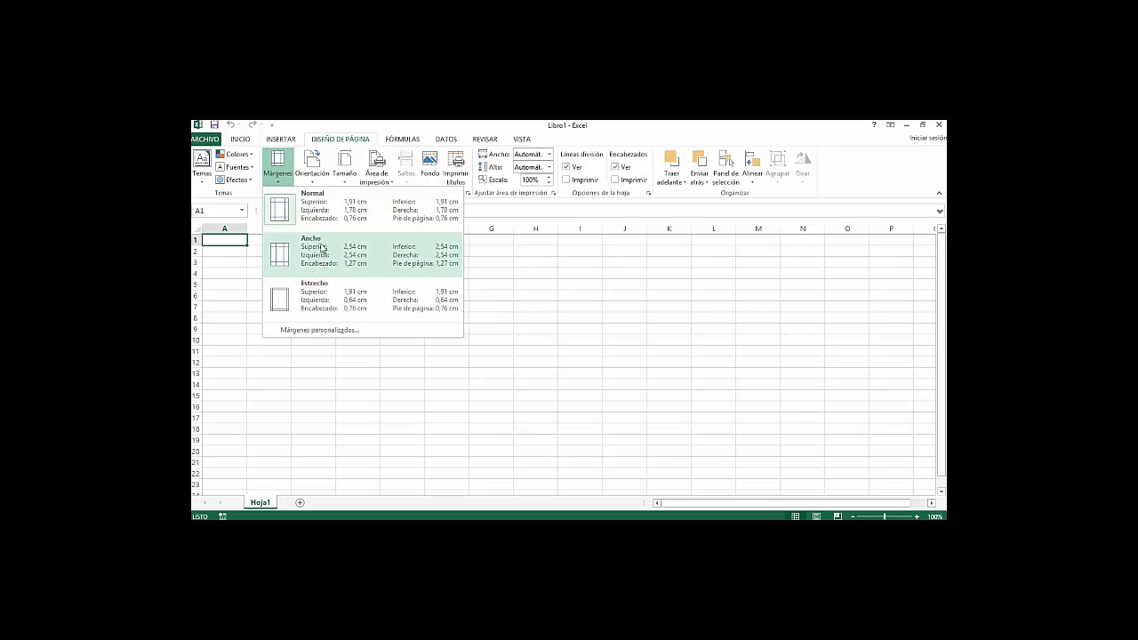
click(313, 174)
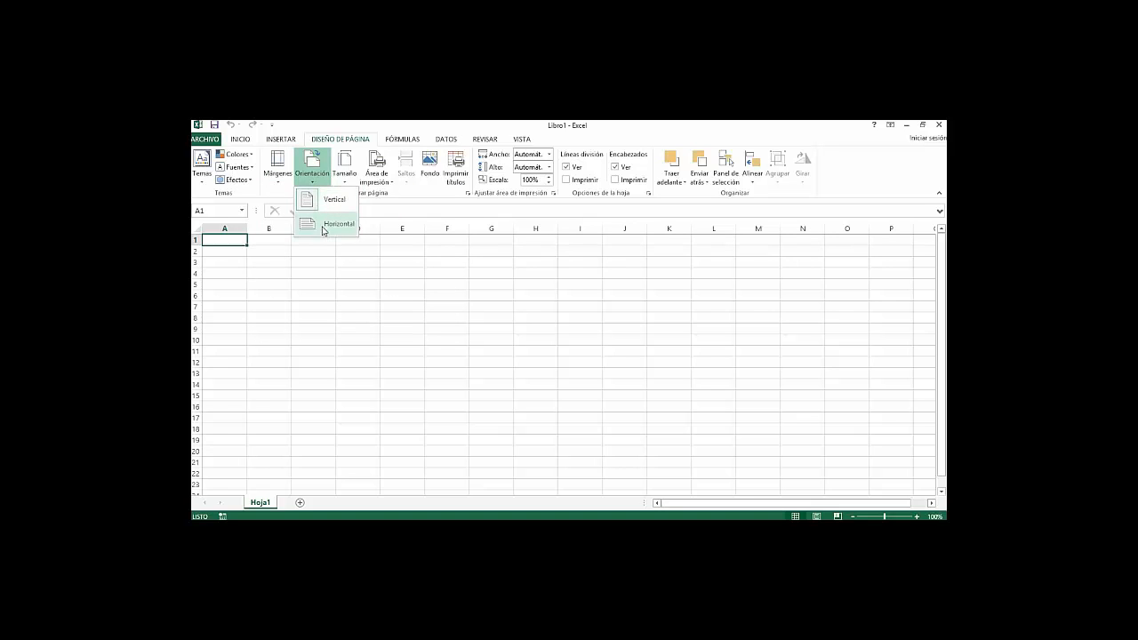
click(345, 184)
click(347, 185)
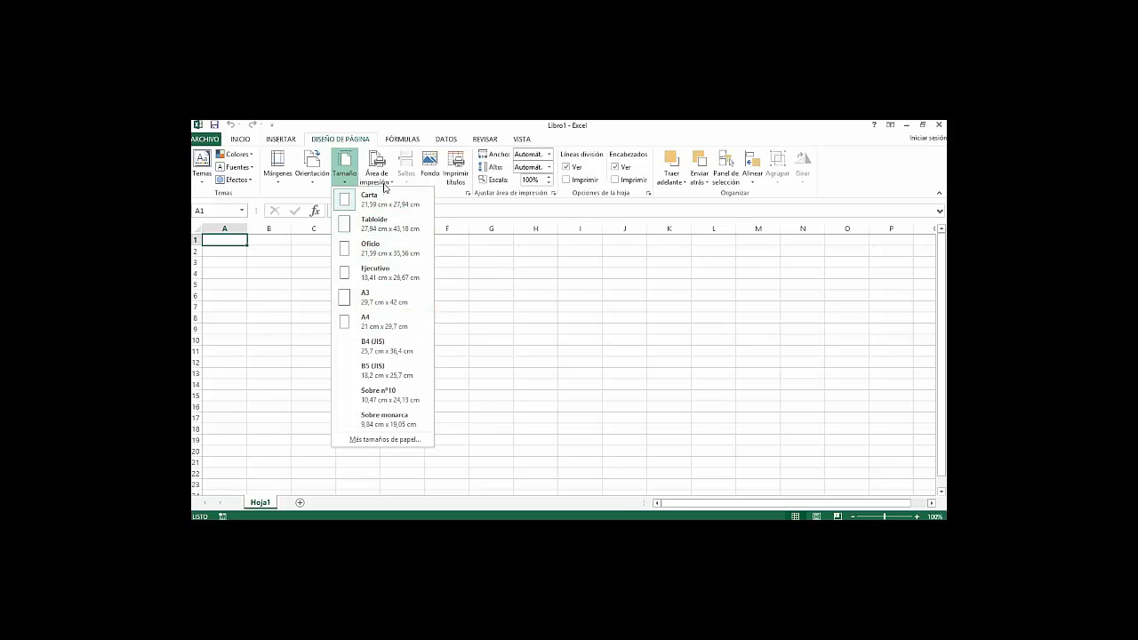
click(388, 184)
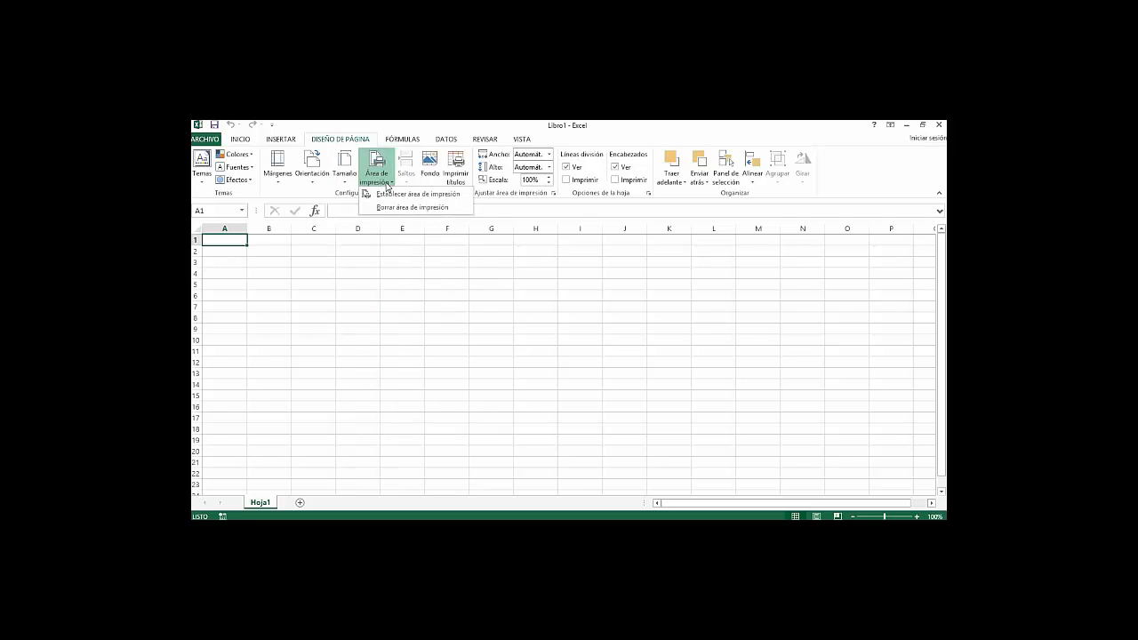
click(413, 240)
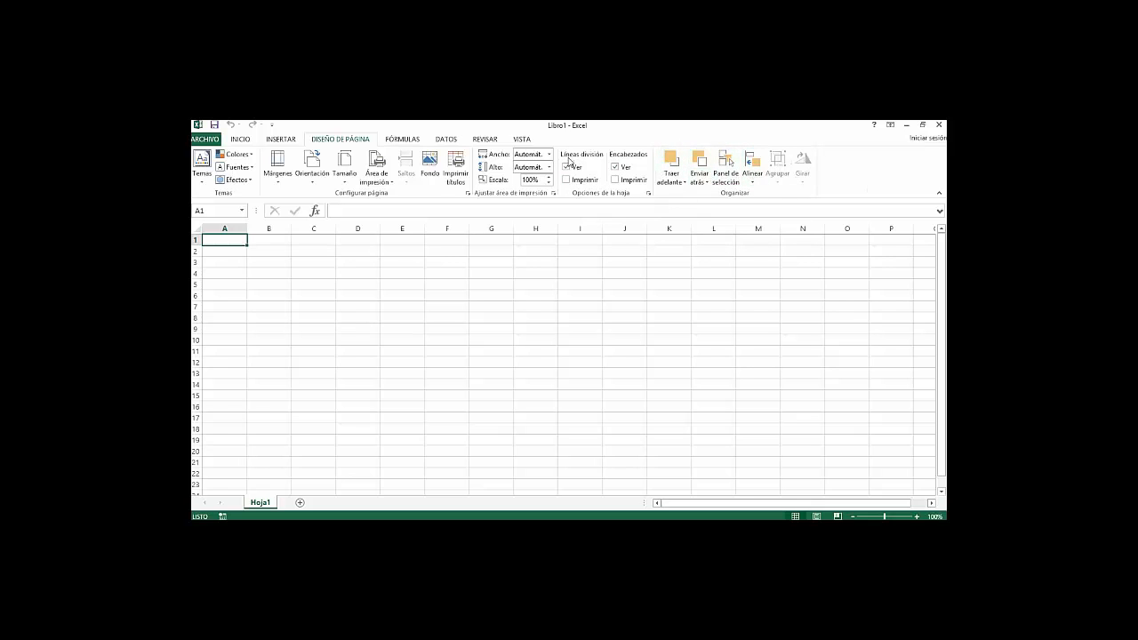
Step: Examine the function library and formula auditing commands, and the external data, sorting, filtering and outline tools
click(403, 145)
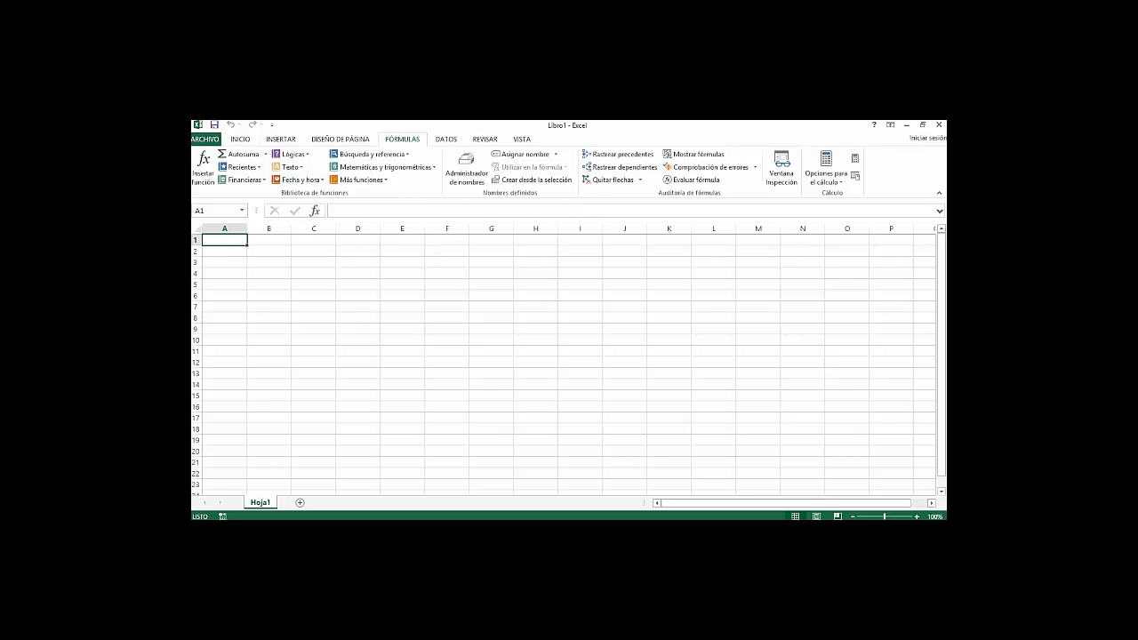
click(450, 141)
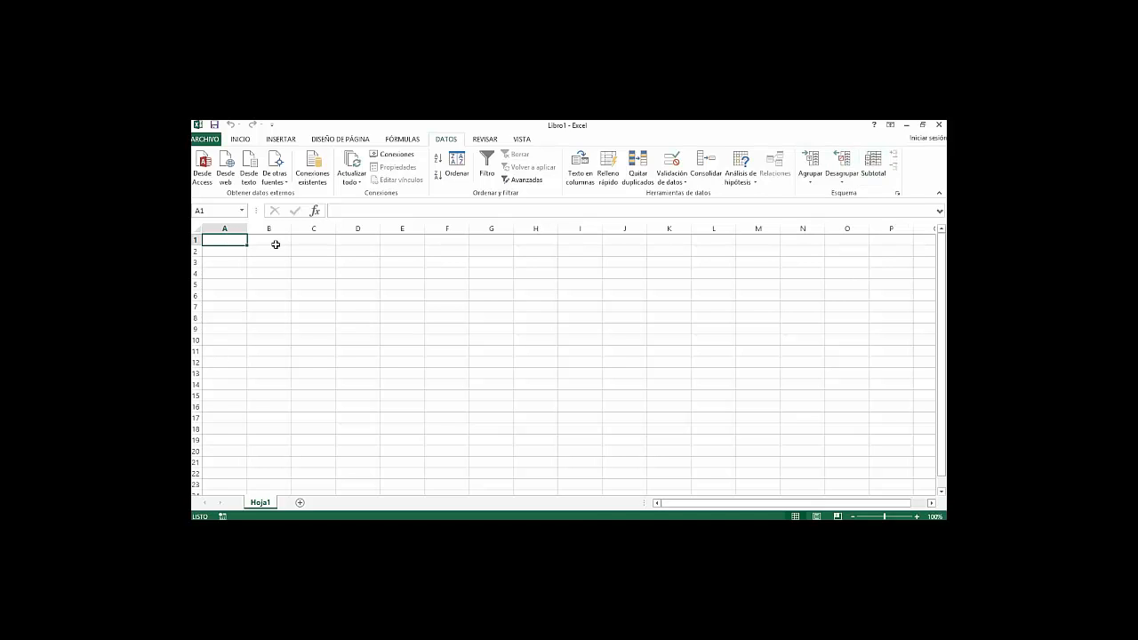
Step: Select cell G2 and the whole of column G, and return the selection to cell A1
click(504, 228)
click(505, 251)
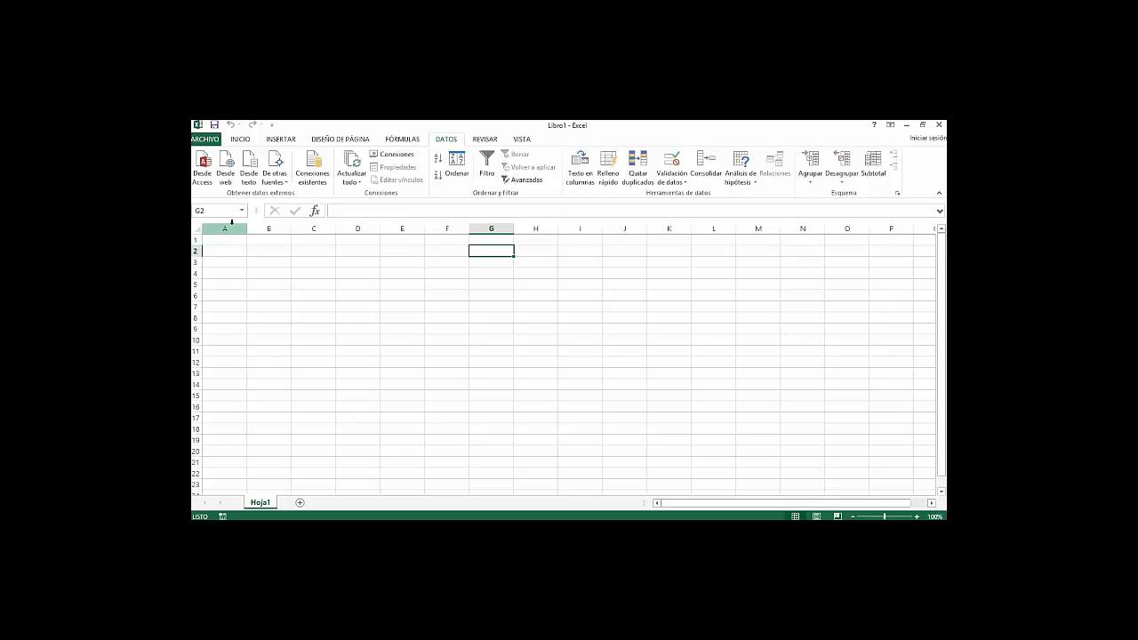
click(491, 228)
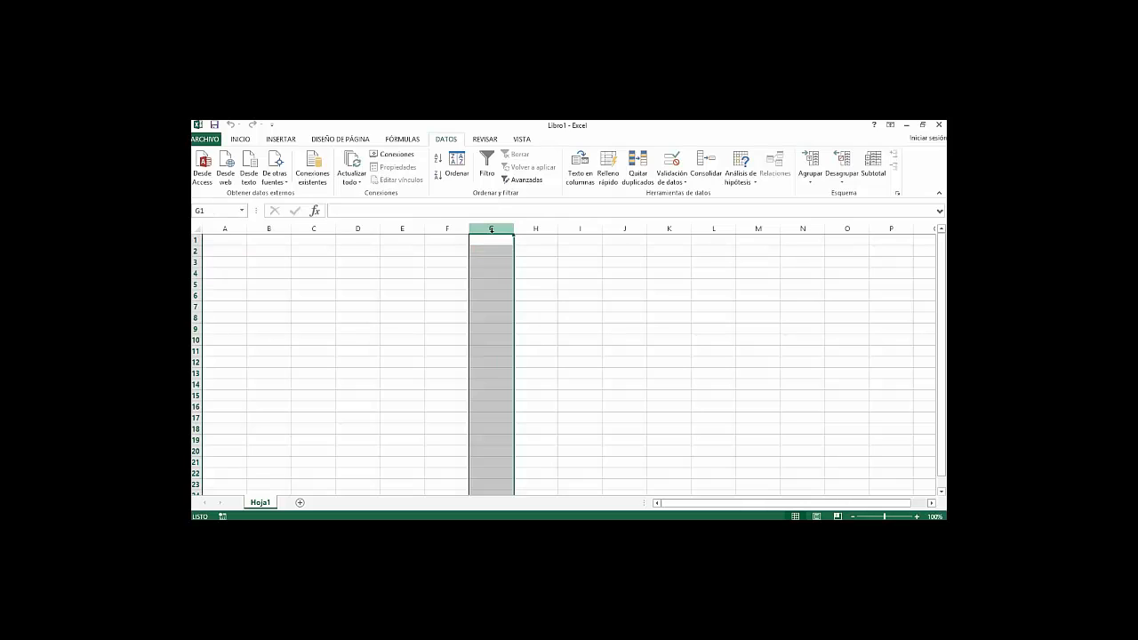
click(234, 242)
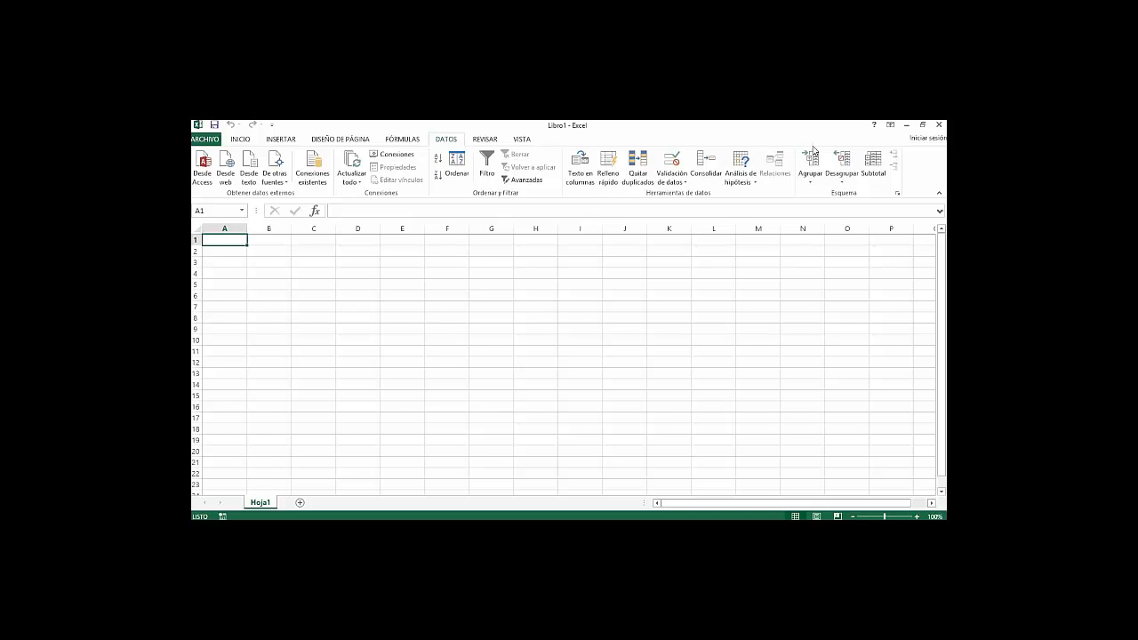
Step: Examine the review and view commands, and preview the sheet in page layout view before returning to normal view
click(480, 141)
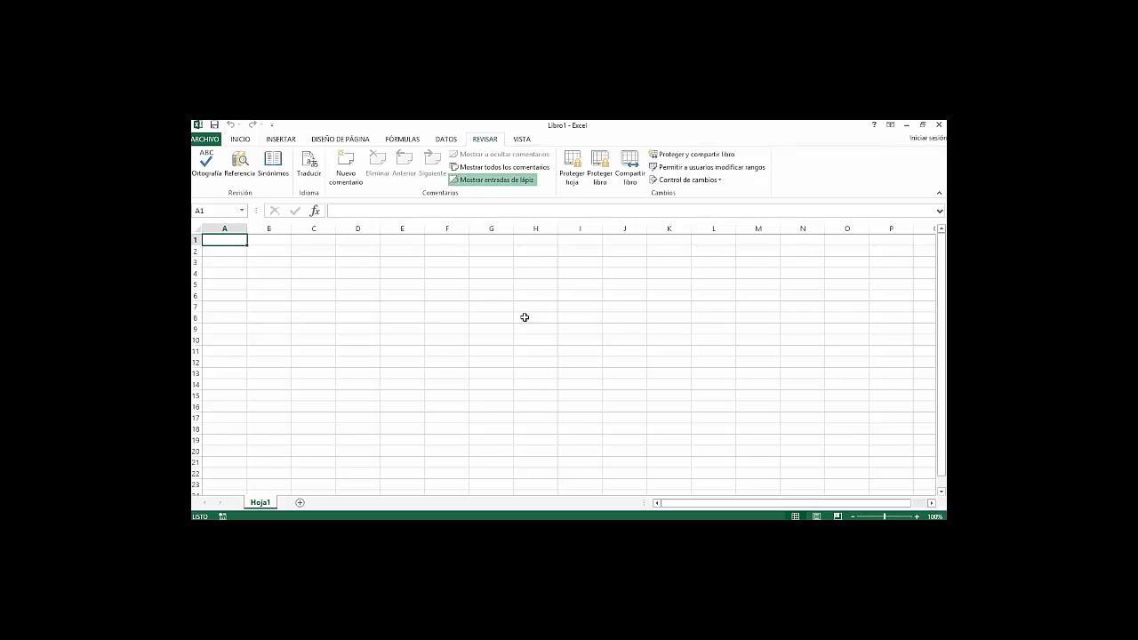
click(519, 140)
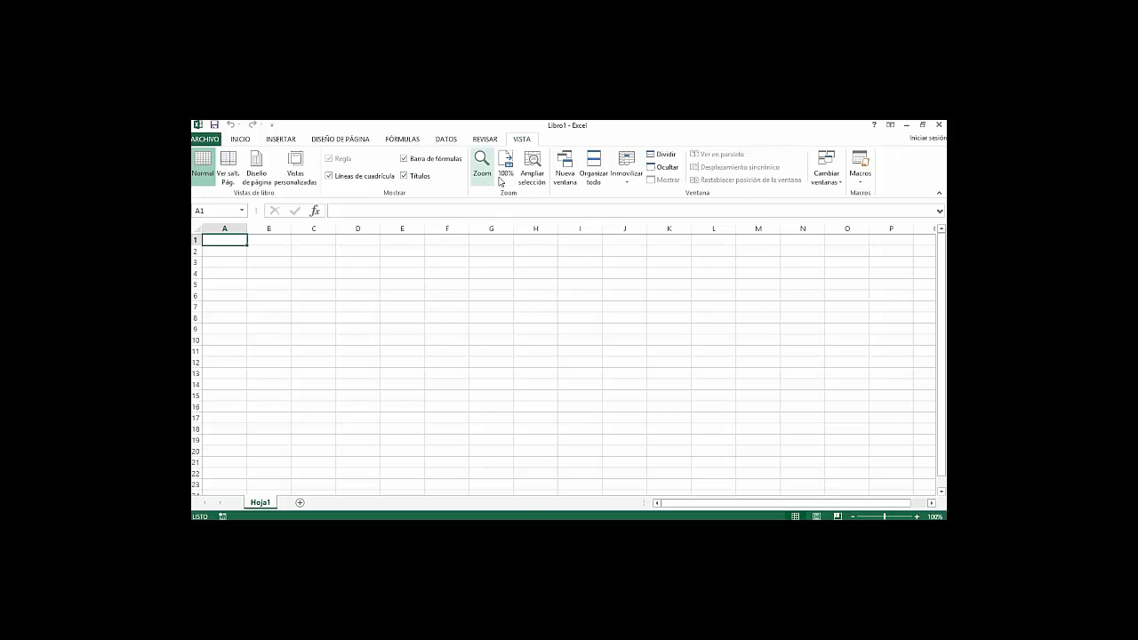
click(258, 175)
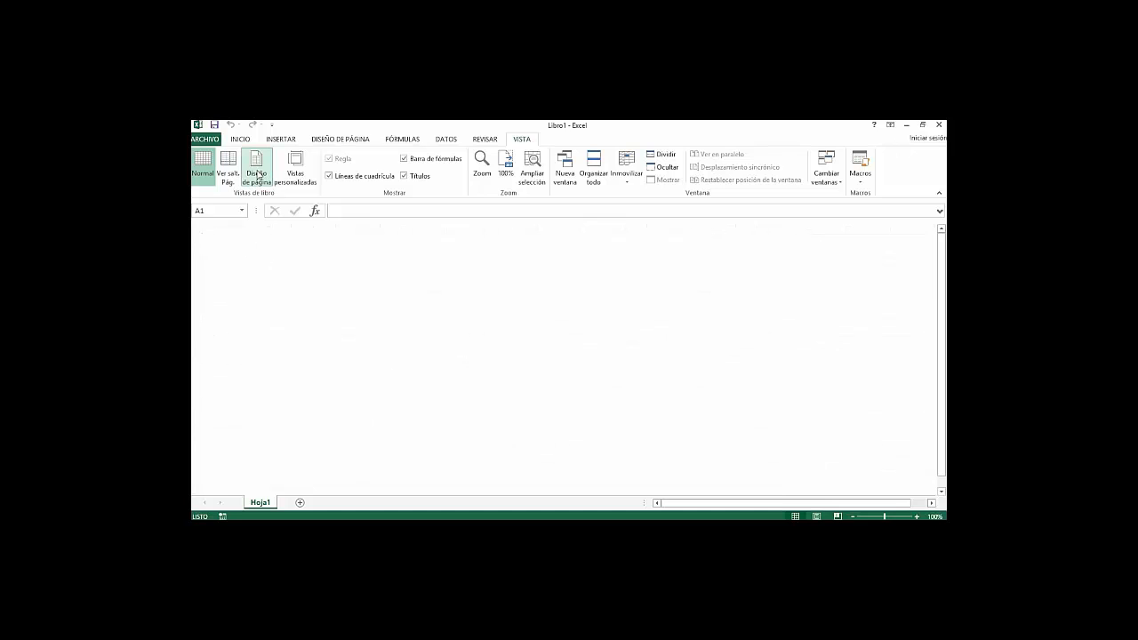
click(207, 169)
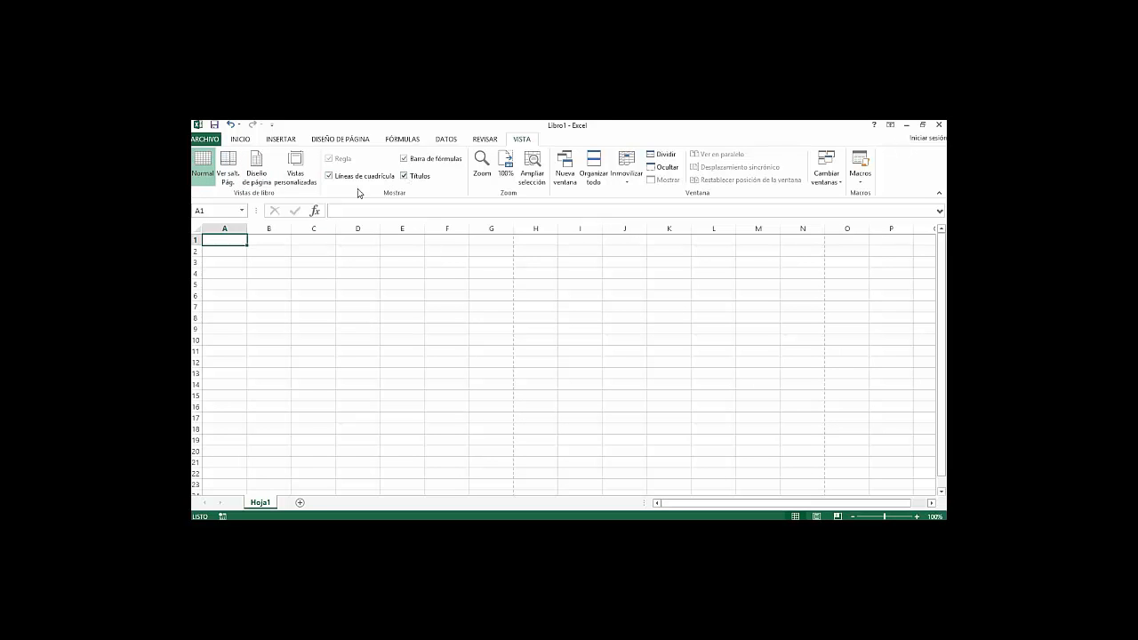
Step: Select cell C4 and hide the gridlines, the row and column headings, and the formula bar
click(314, 272)
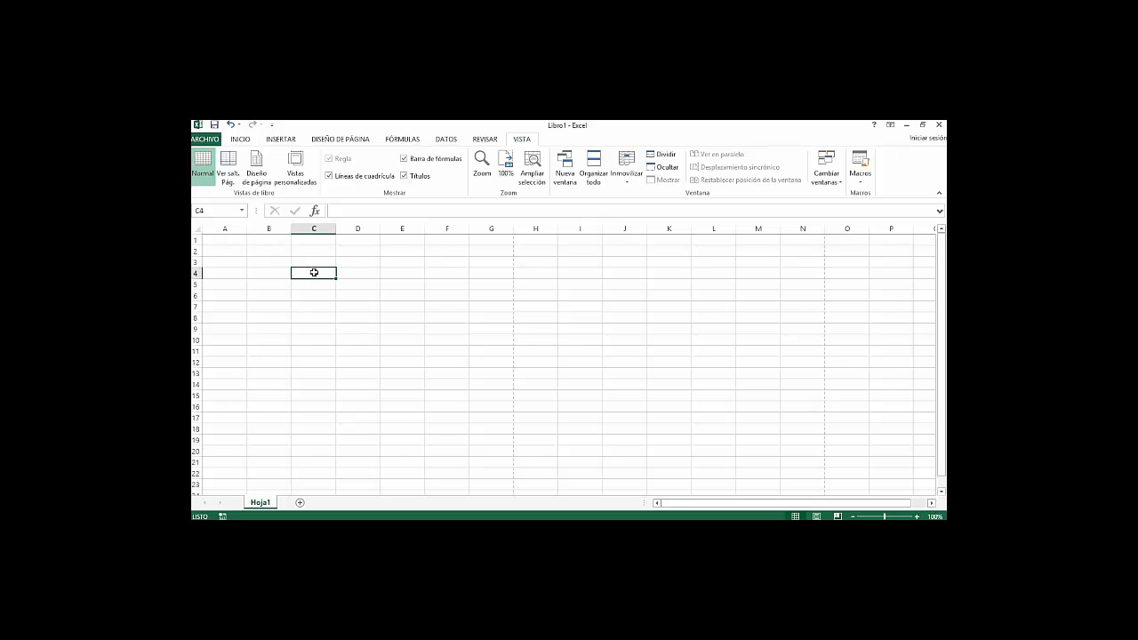
click(358, 177)
click(404, 176)
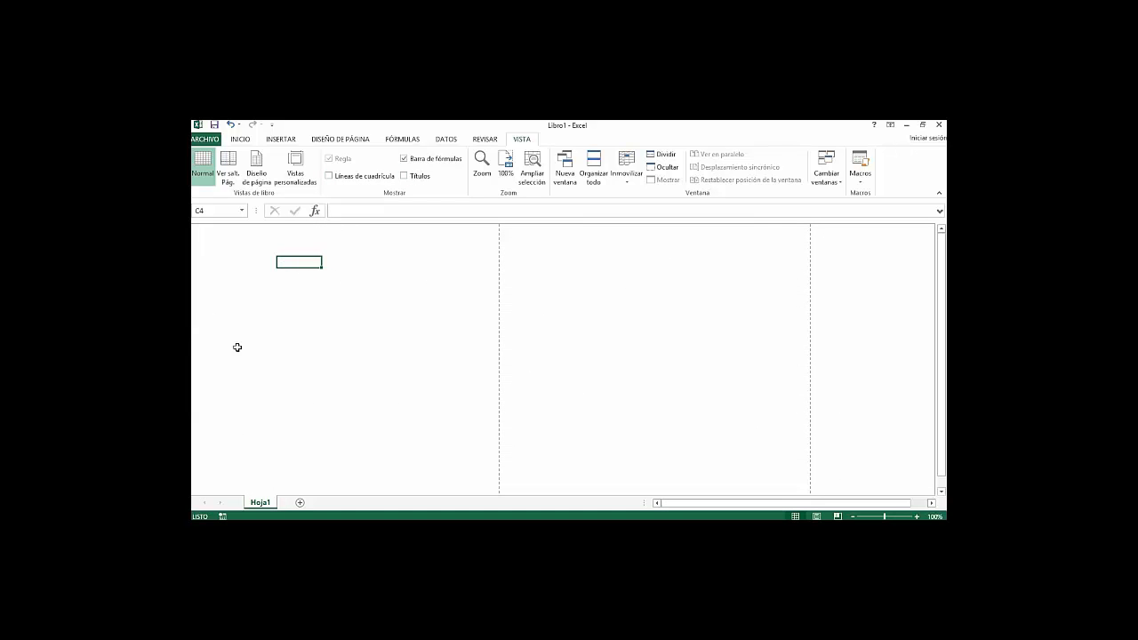
click(405, 159)
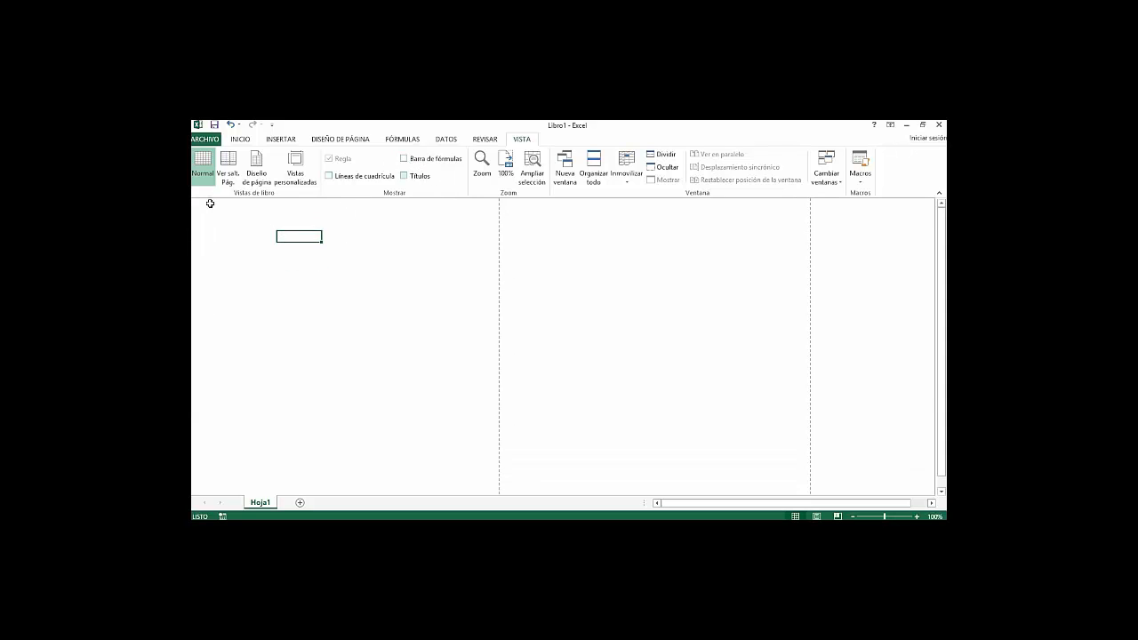
Step: Show the row and column headings, the formula bar and the gridlines again
click(405, 176)
click(405, 159)
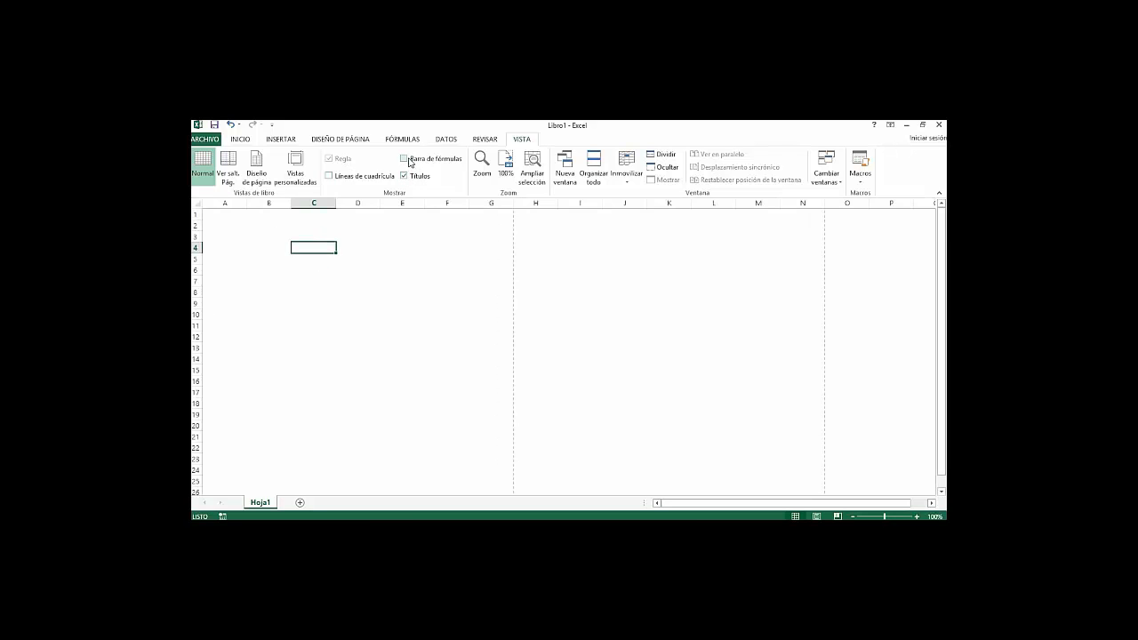
click(337, 182)
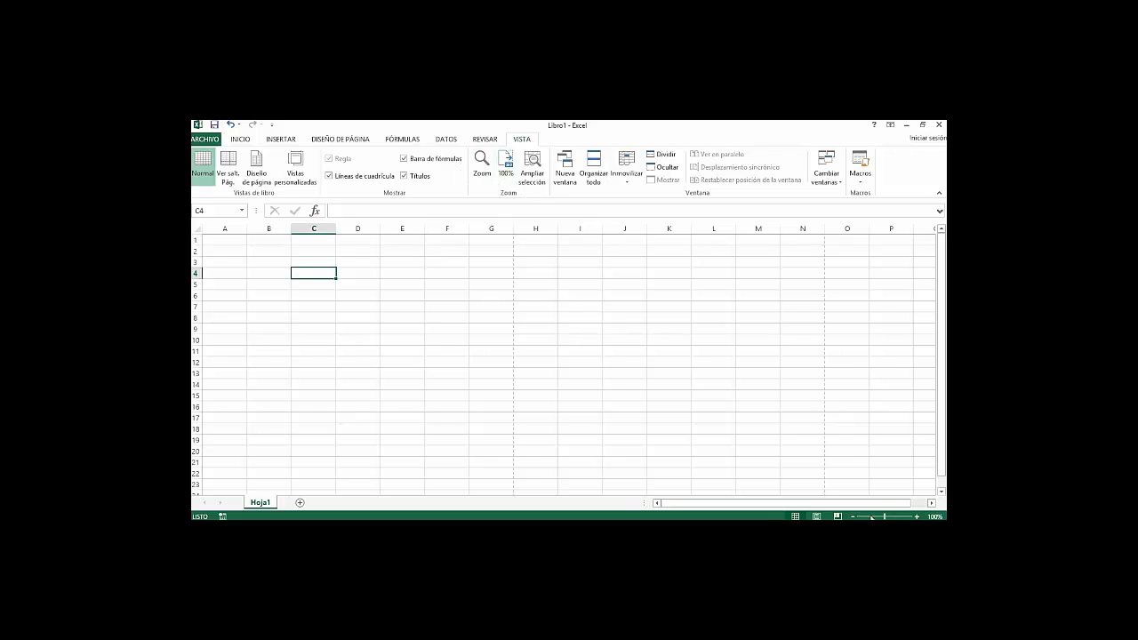
Step: Zoom the sheet to 200%, 310% and 59%, and return it to 100%
drag(894, 516, 896, 516)
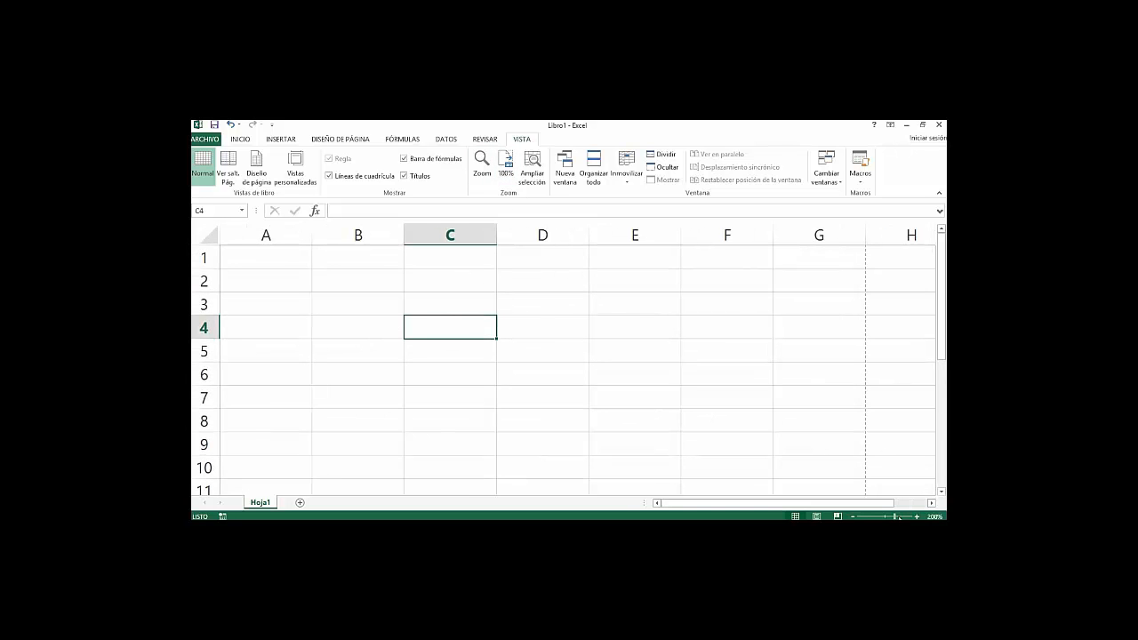
click(905, 518)
click(906, 516)
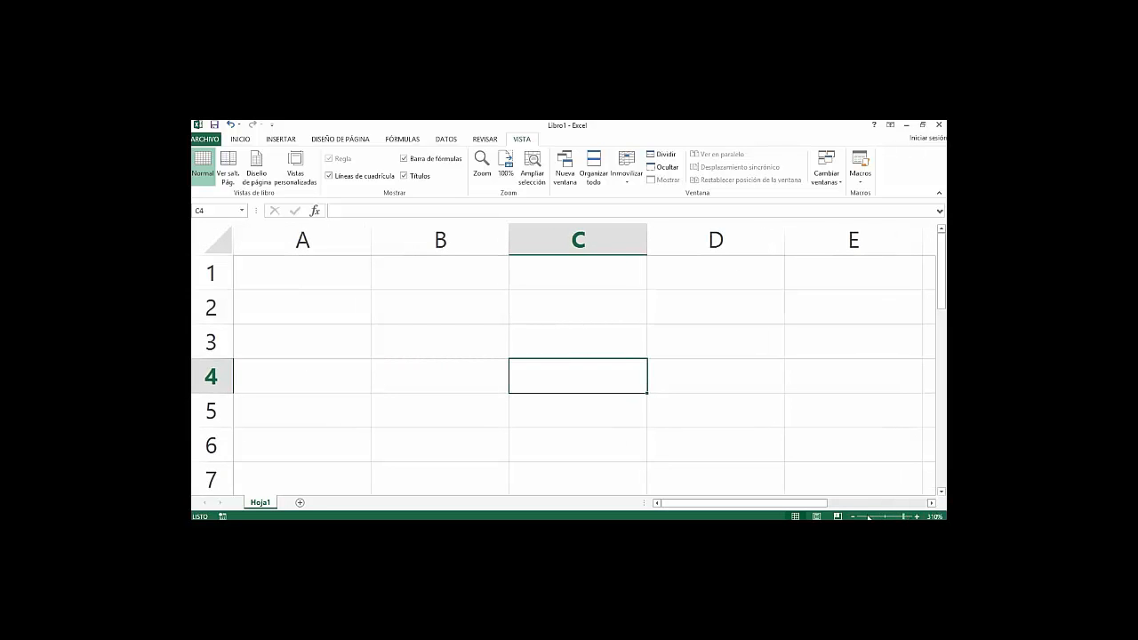
click(863, 517)
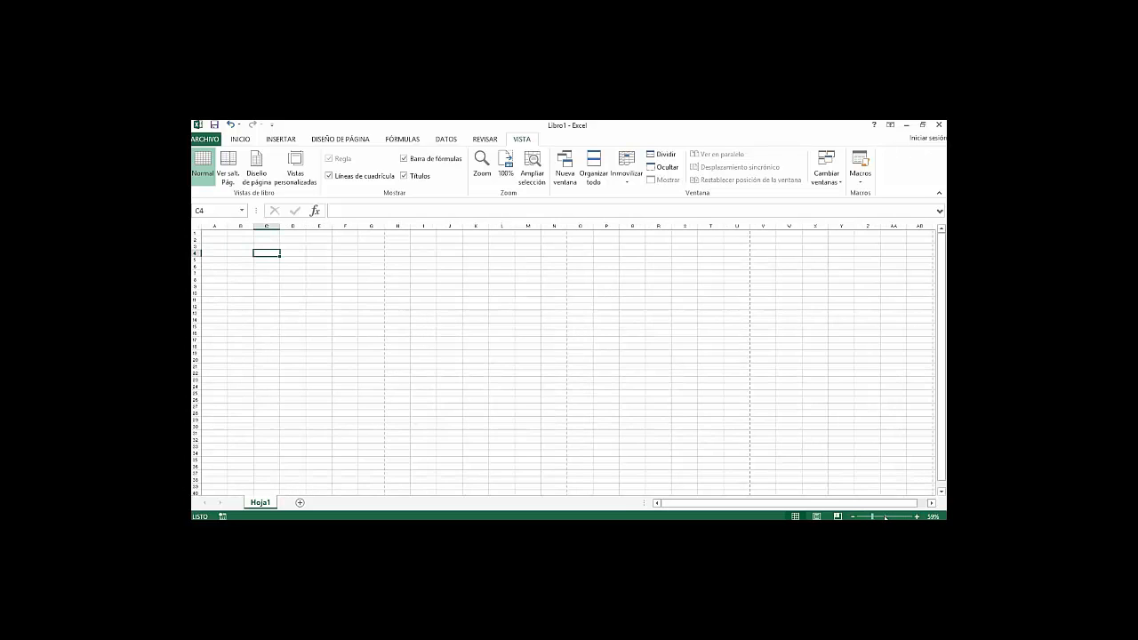
click(886, 517)
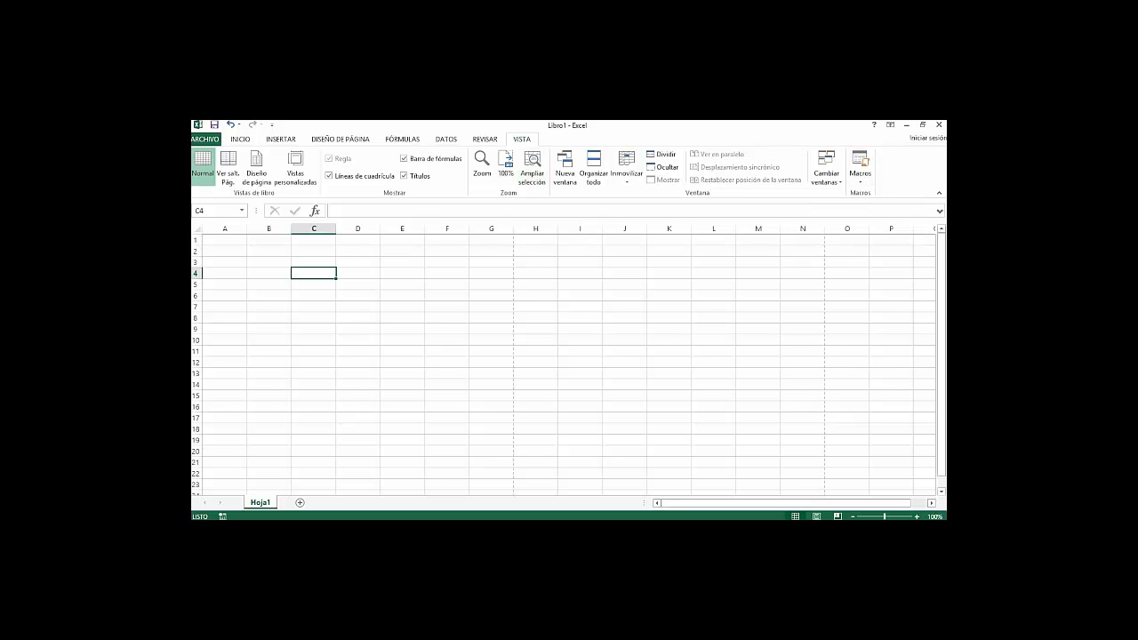
Step: Bring back the basic formatting commands, select cell B2, and move the active cell step by step to A3
click(240, 139)
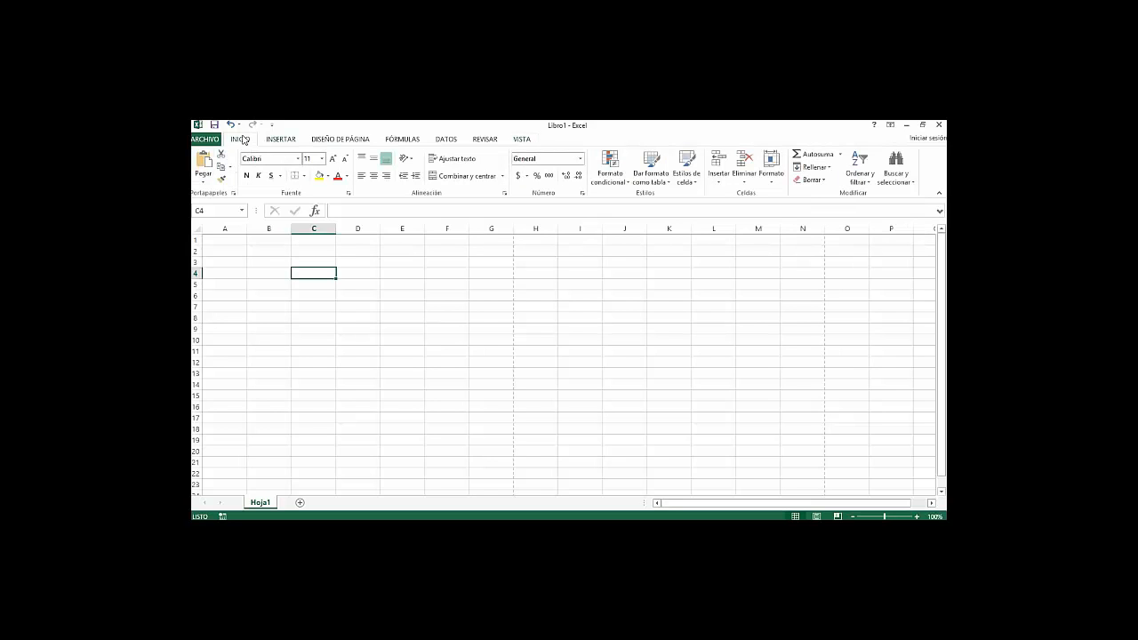
click(270, 253)
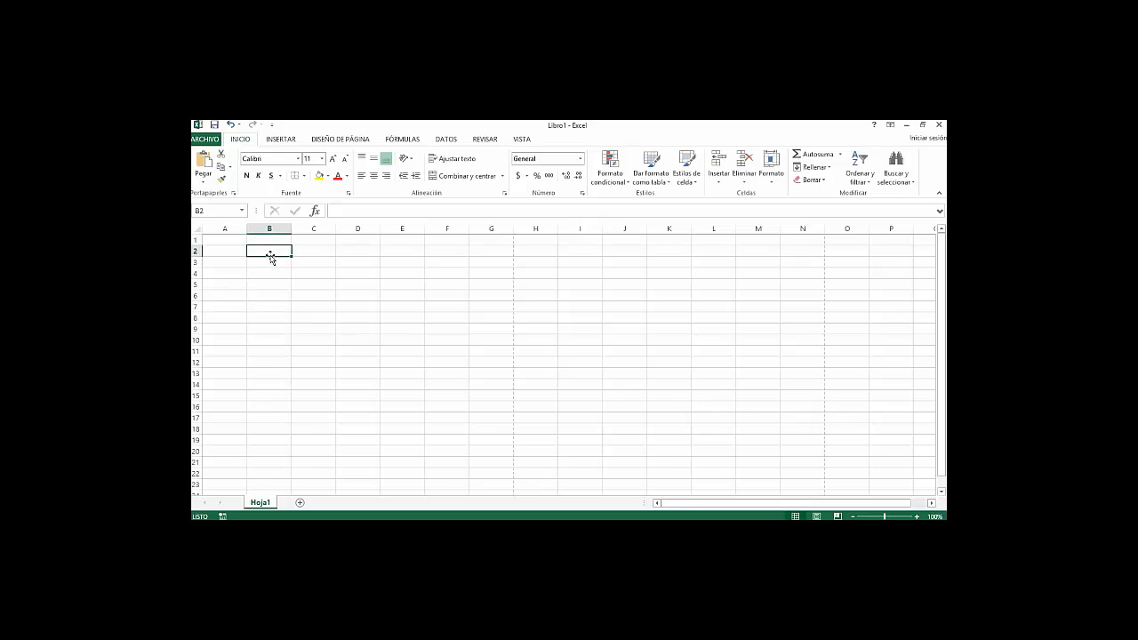
key(Down)
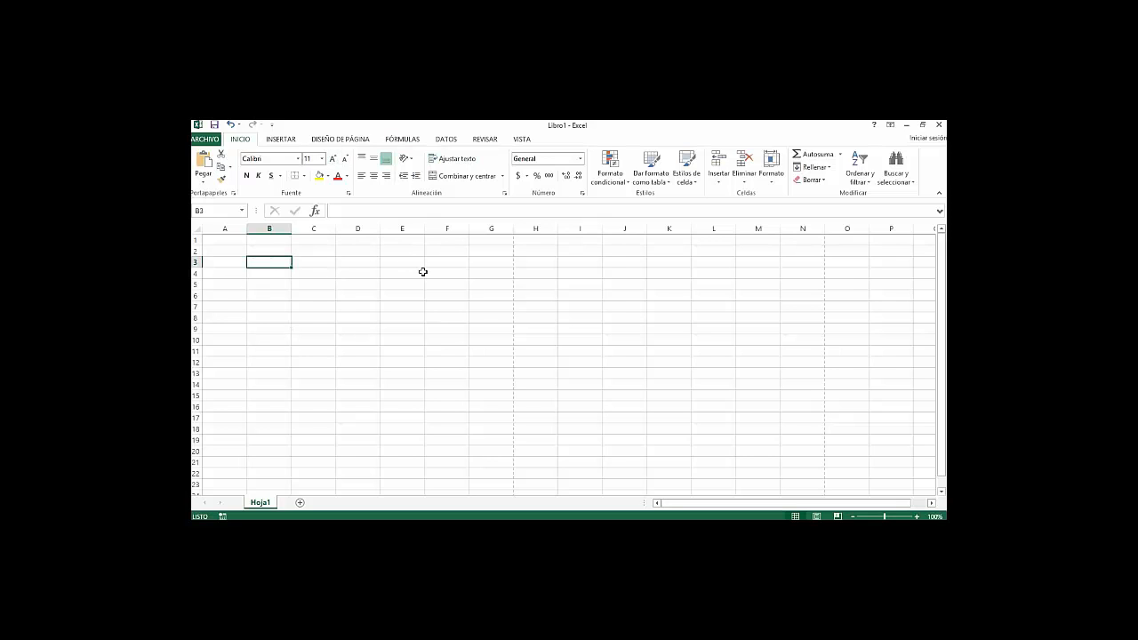
key(Down)
key(Left)
key(Up)
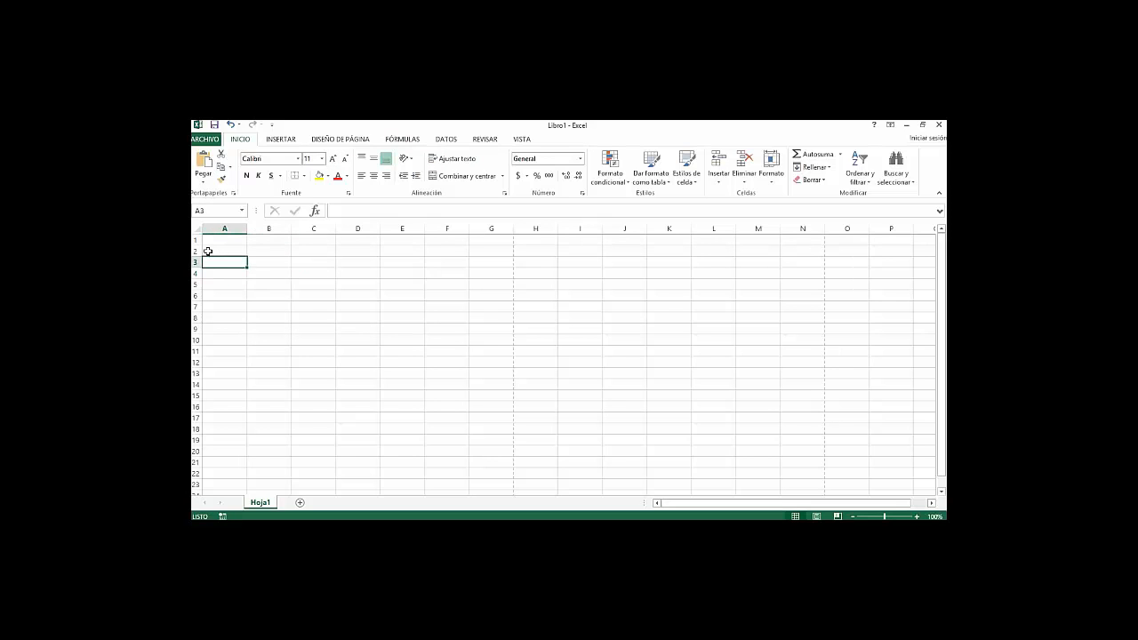
Step: Select B2, move the active cell to C2 and back, select B3 and B4, and return up to B3
click(251, 250)
key(Right)
key(Left)
key(Right)
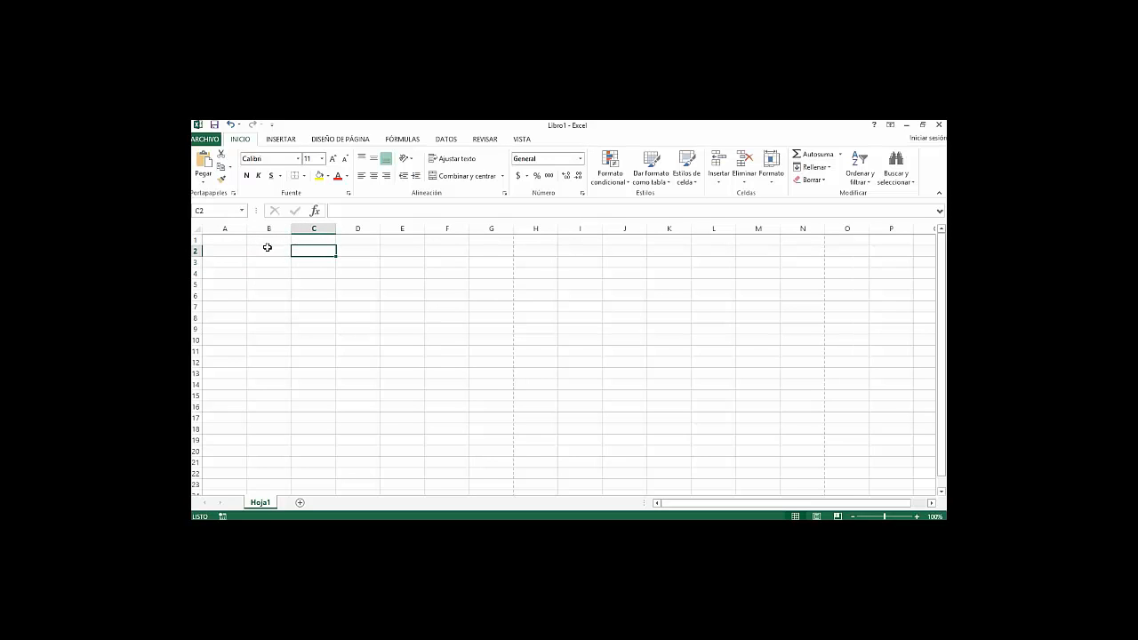
key(Left)
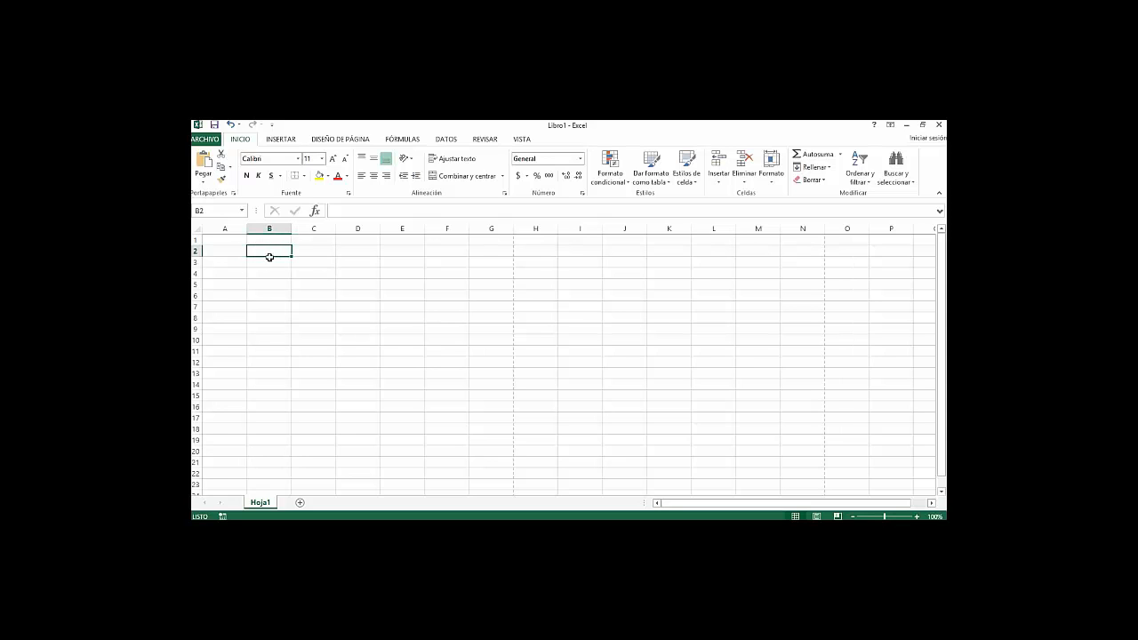
click(267, 265)
click(268, 278)
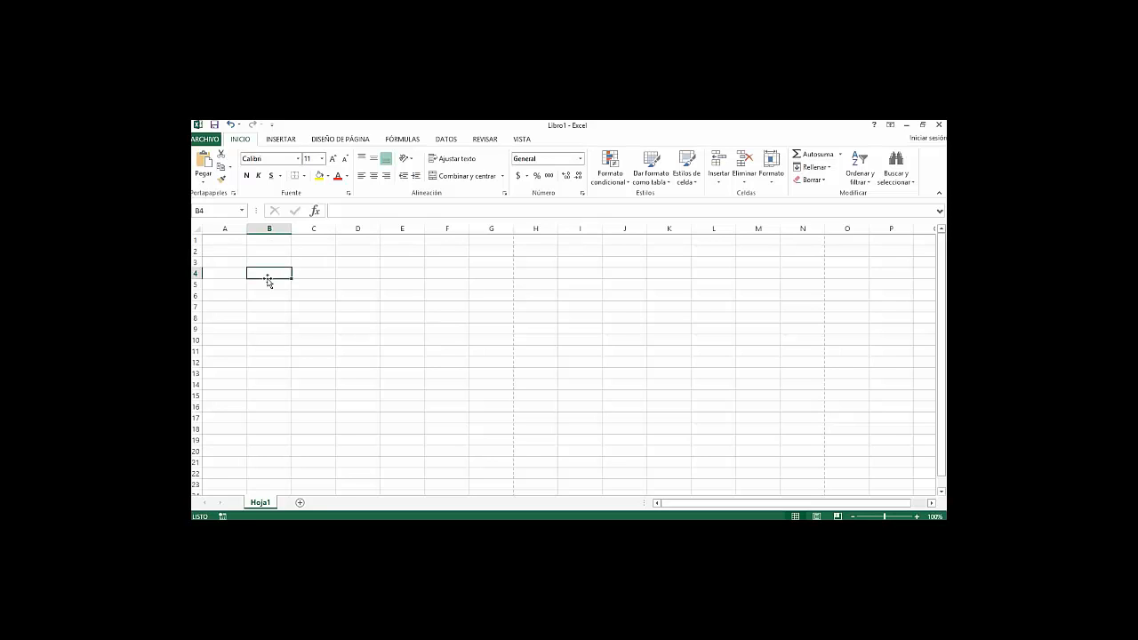
key(Up)
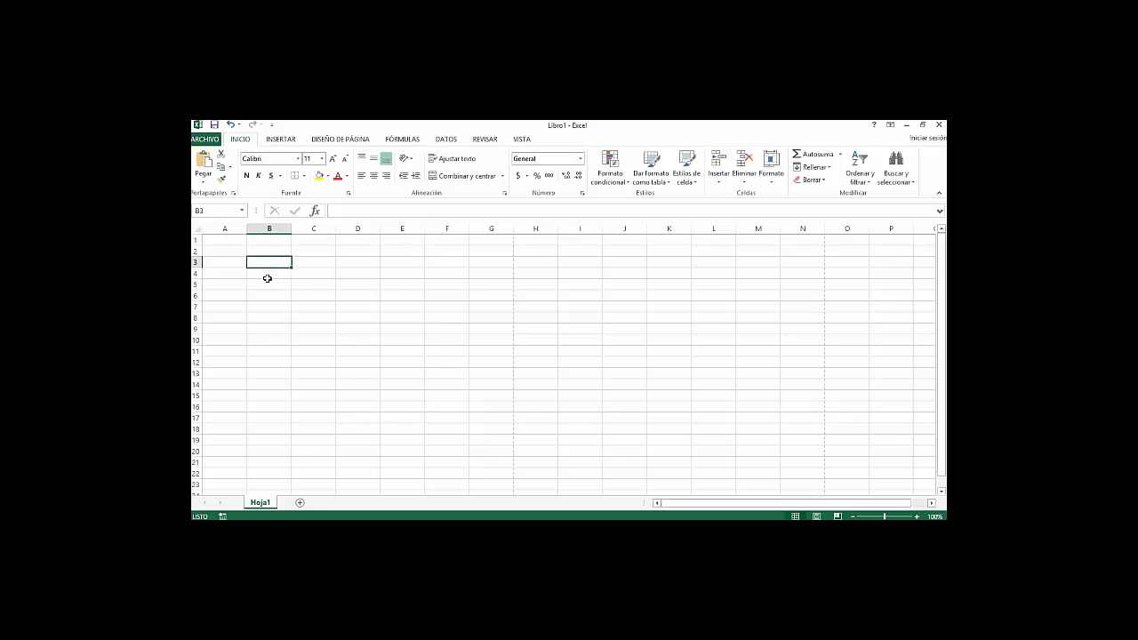
Step: Select the cells of row 3 one by one from C3 to G3, and then cell F5
click(302, 262)
click(351, 260)
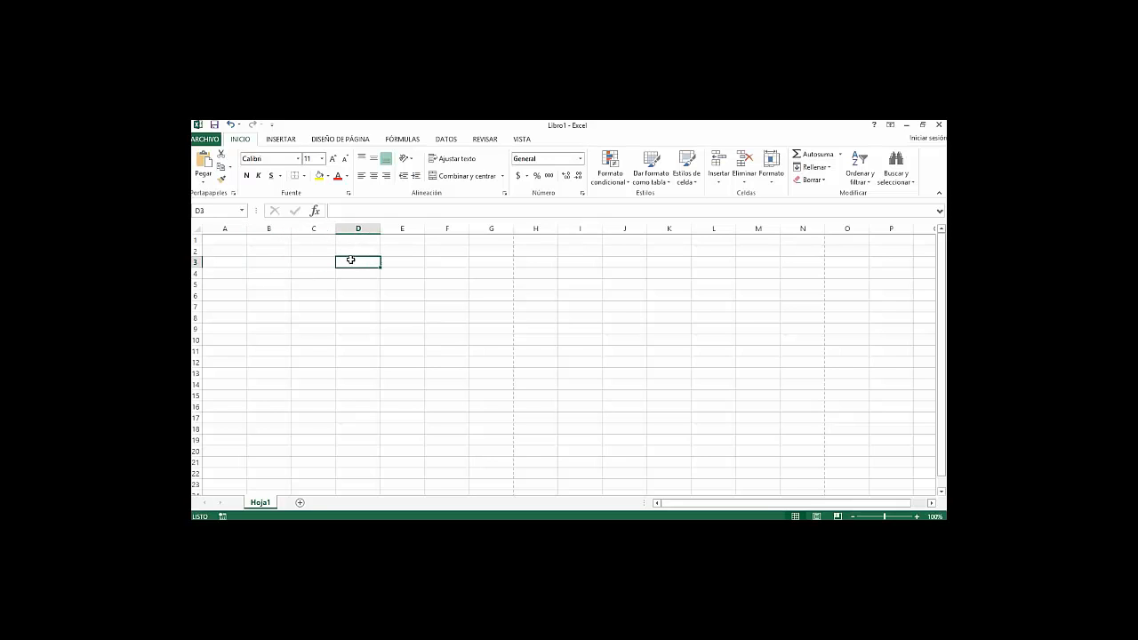
click(391, 264)
click(437, 263)
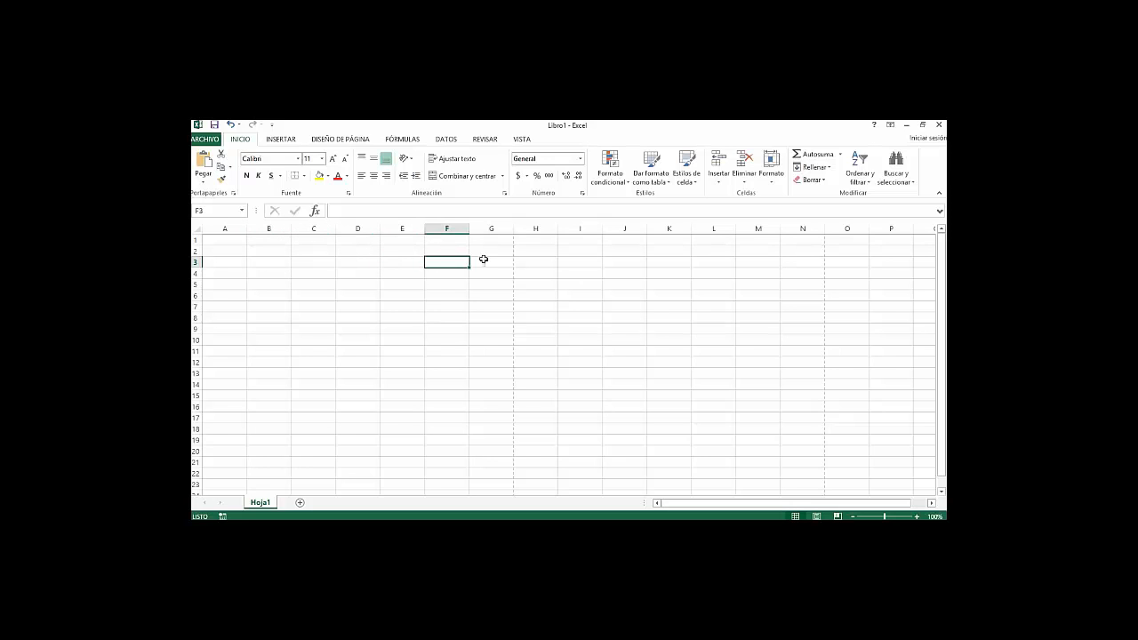
click(487, 258)
click(439, 285)
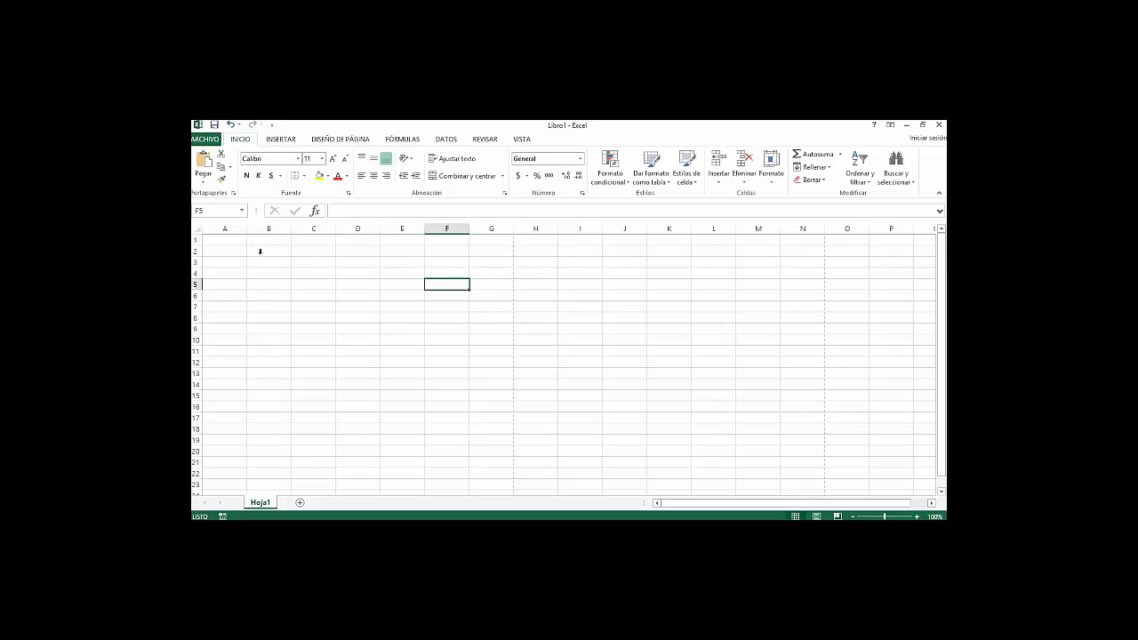
Step: Select B3 and C3, and move the active cell back through B3 up to B2
click(264, 261)
click(304, 261)
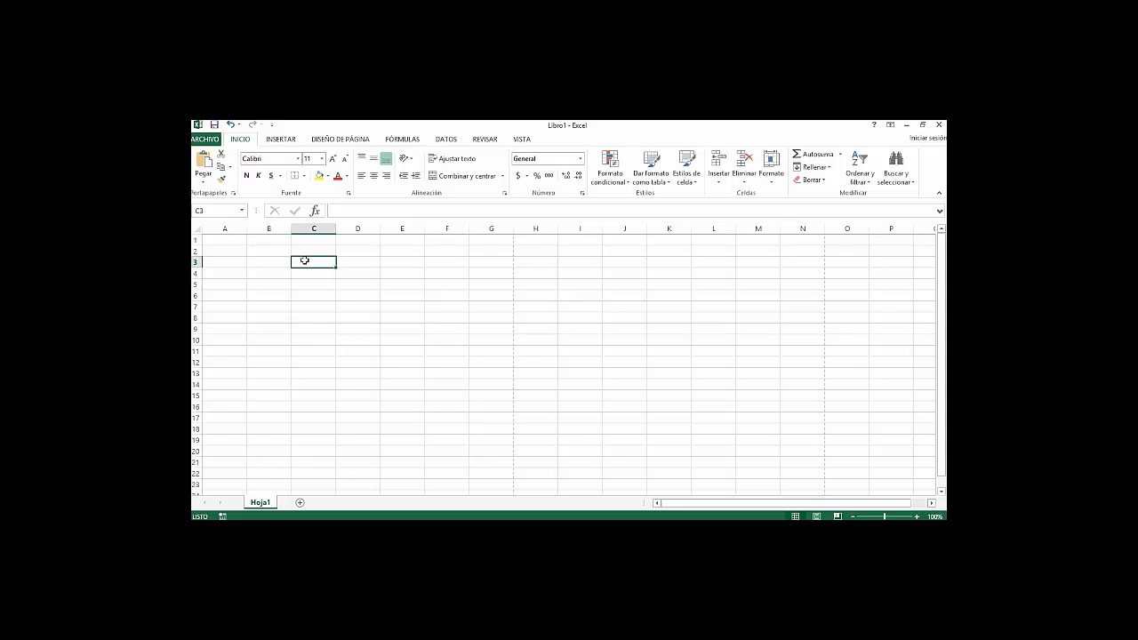
key(Left)
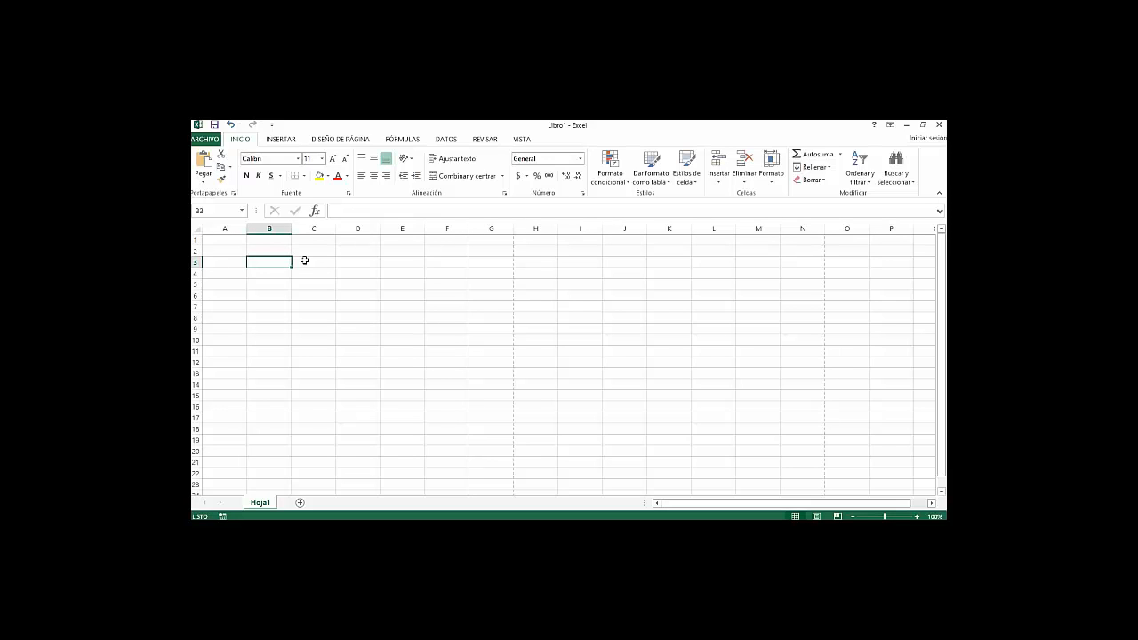
key(Up)
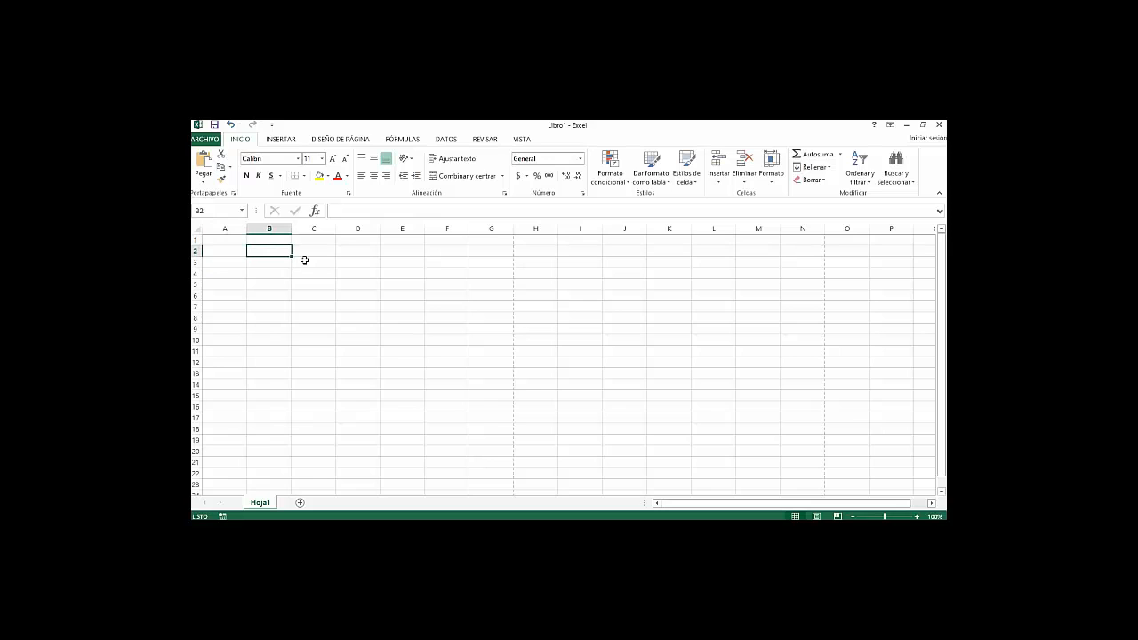
Step: Move the active cell four times around the loop B1, A1, A2 and B2
key(Up)
key(Left)
key(Down)
key(Right)
key(Up)
key(Left)
key(Down)
key(Right)
key(Up)
key(Left)
key(Down)
key(Right)
key(Up)
key(Left)
key(Down)
key(Right)
Step: Select the whole of column B, the whole of row 2, and cell B2, and highlight its reference in the Name Box
click(275, 227)
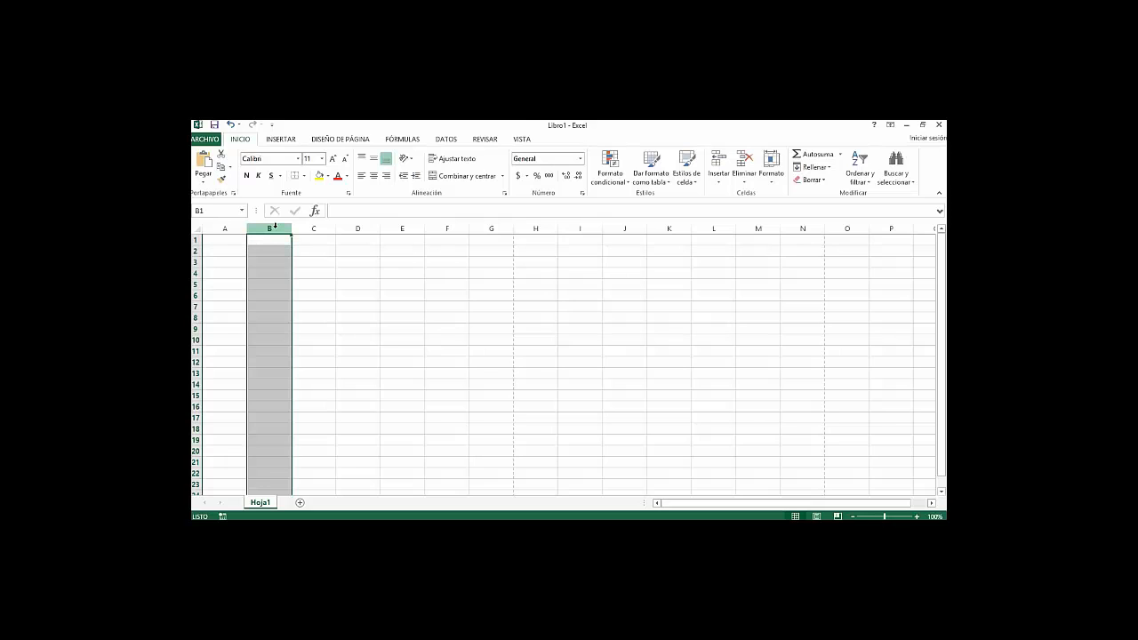
click(197, 250)
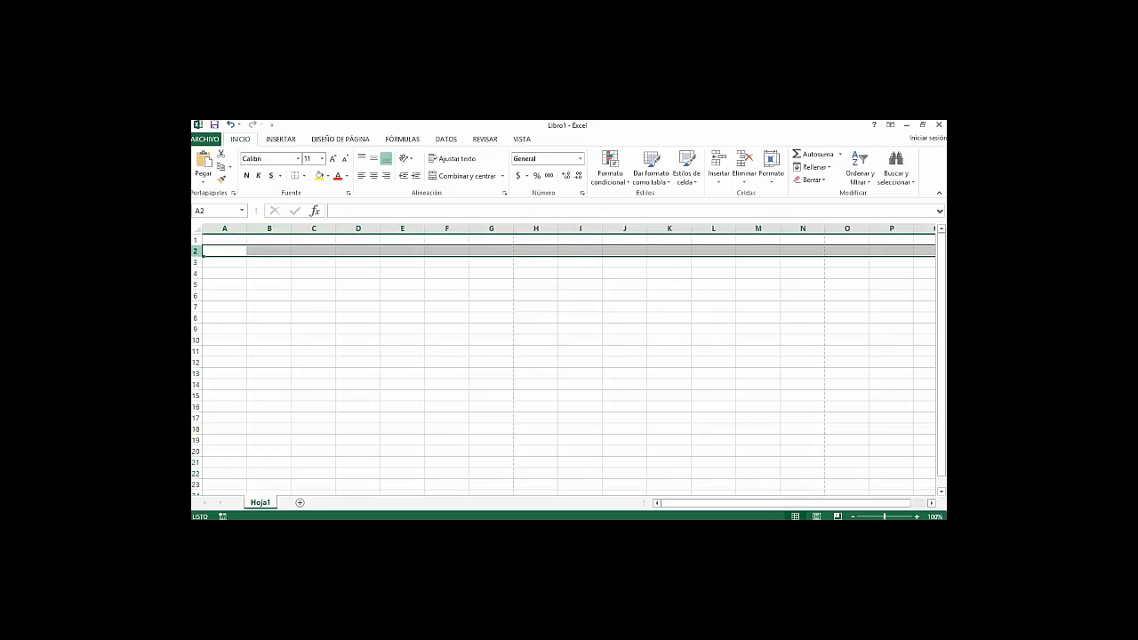
click(265, 252)
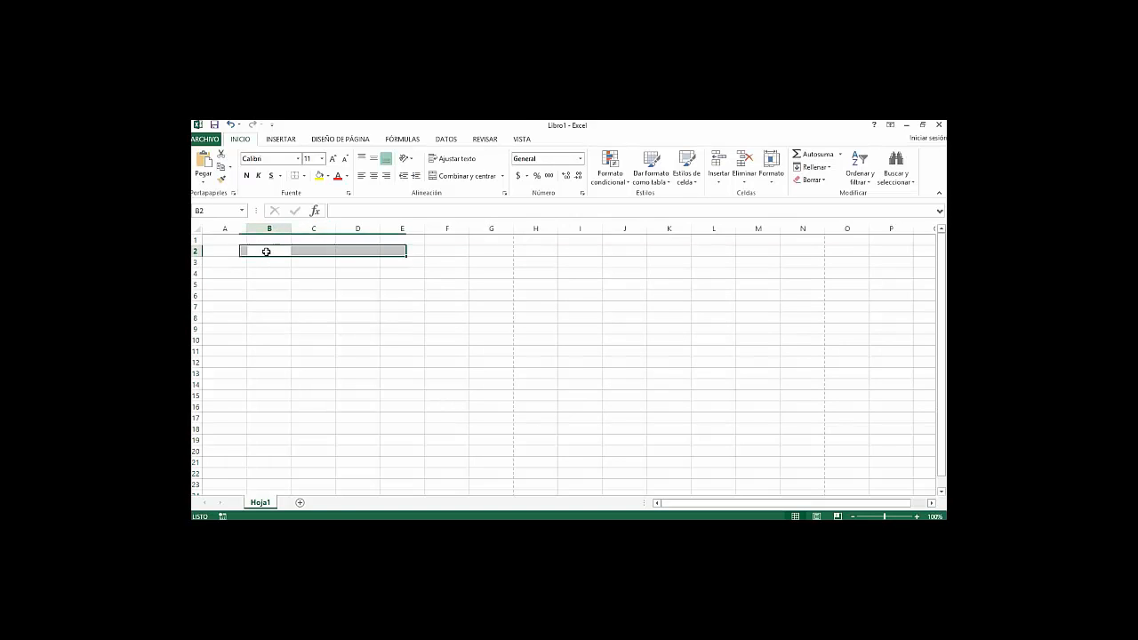
click(200, 210)
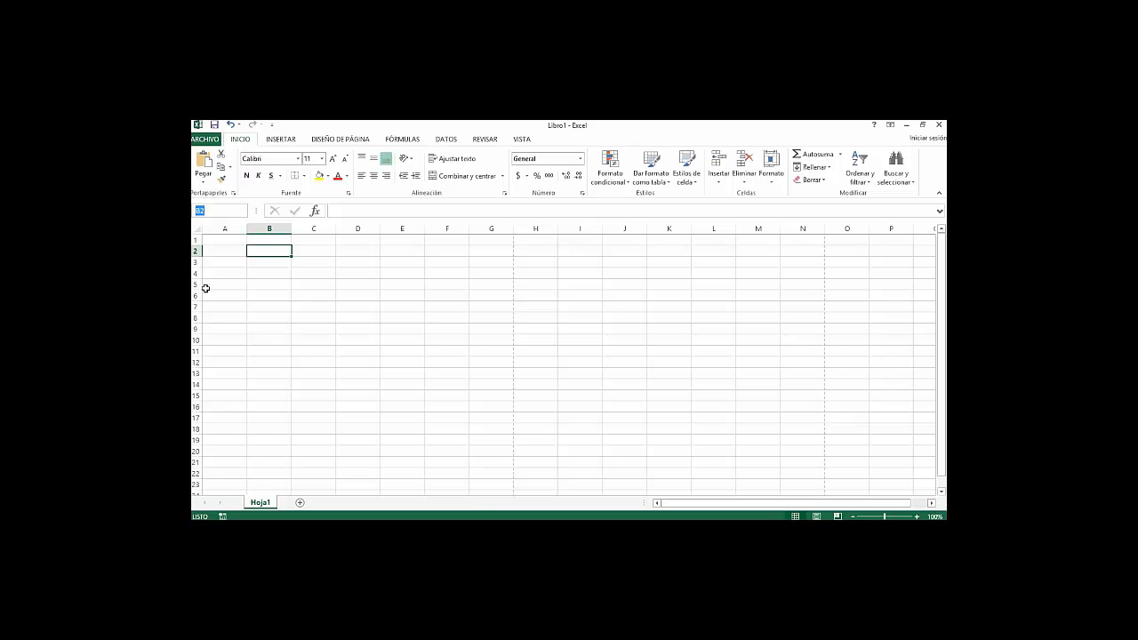
key(Escape)
Step: Enter the headings mes/producto, gaseosa and arroz in cells B2, C2 and D2
text(mes)
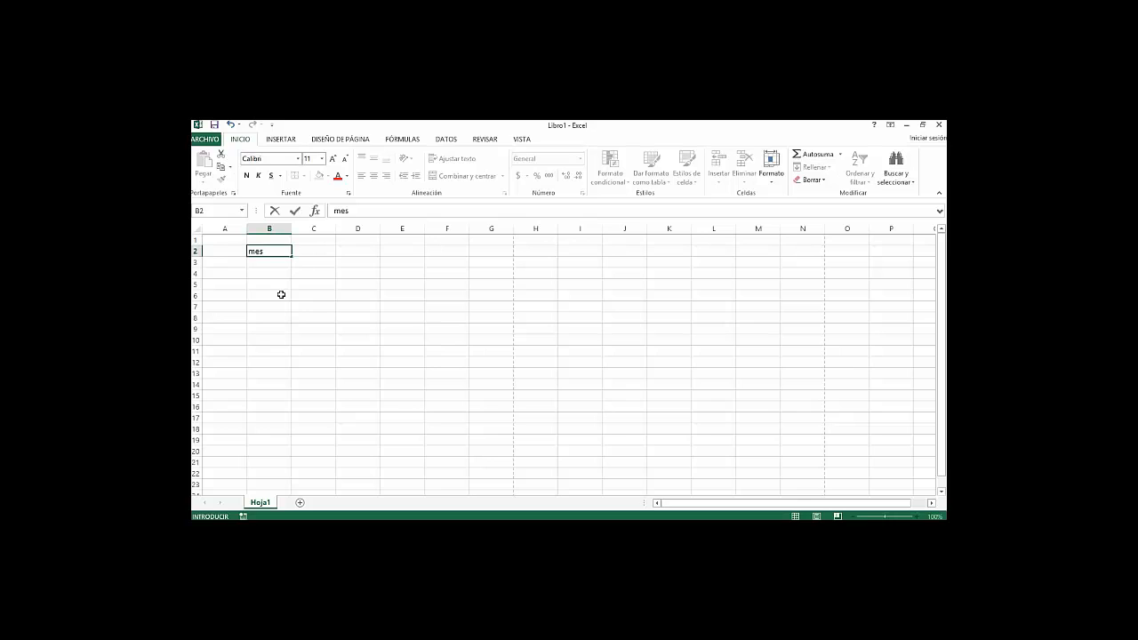
text(/producto)
key(Return)
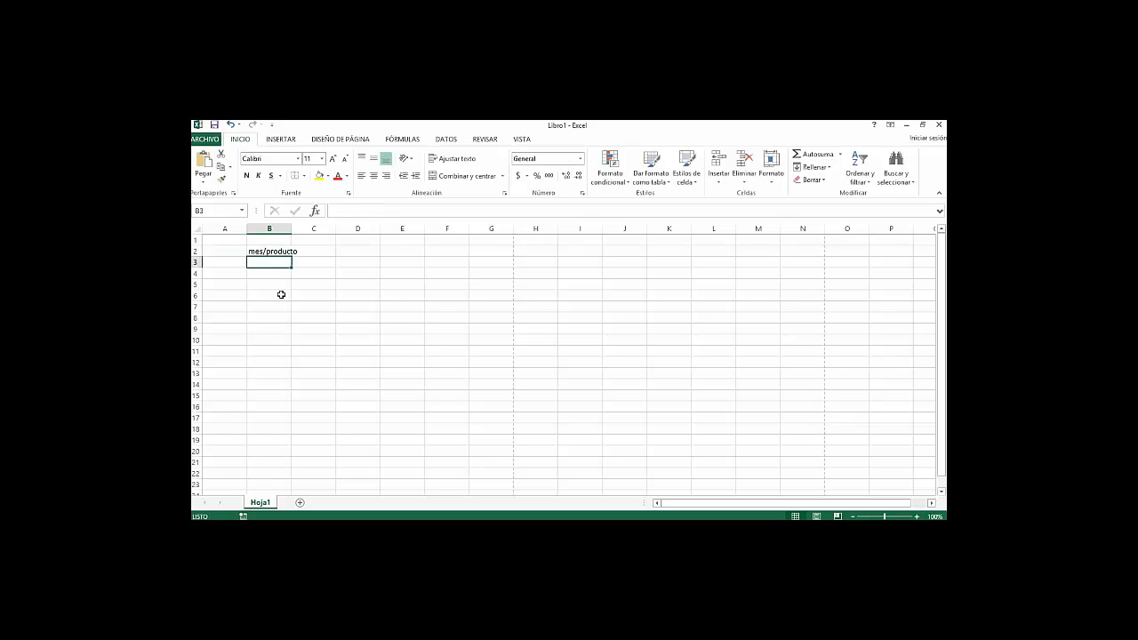
key(Up)
key(Right)
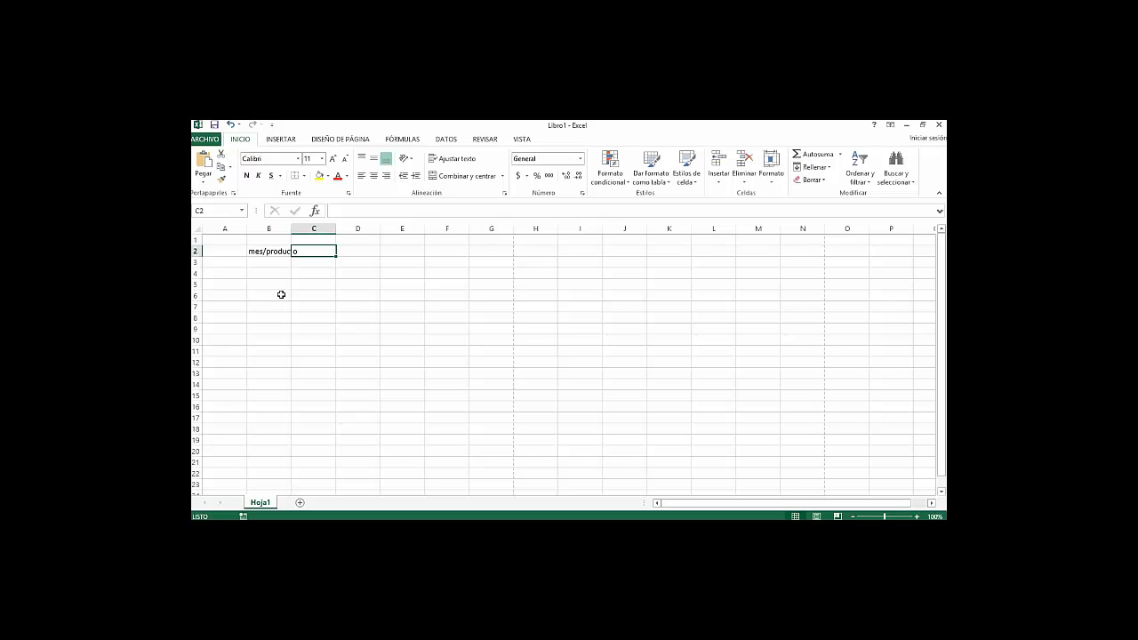
text(gaseosa)
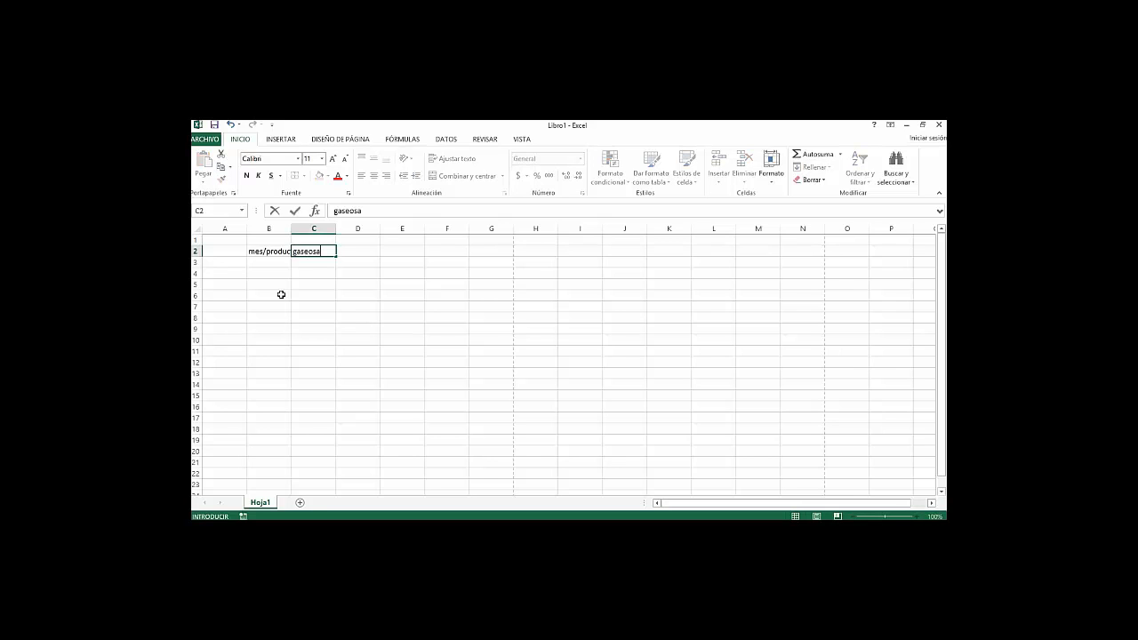
key(Right)
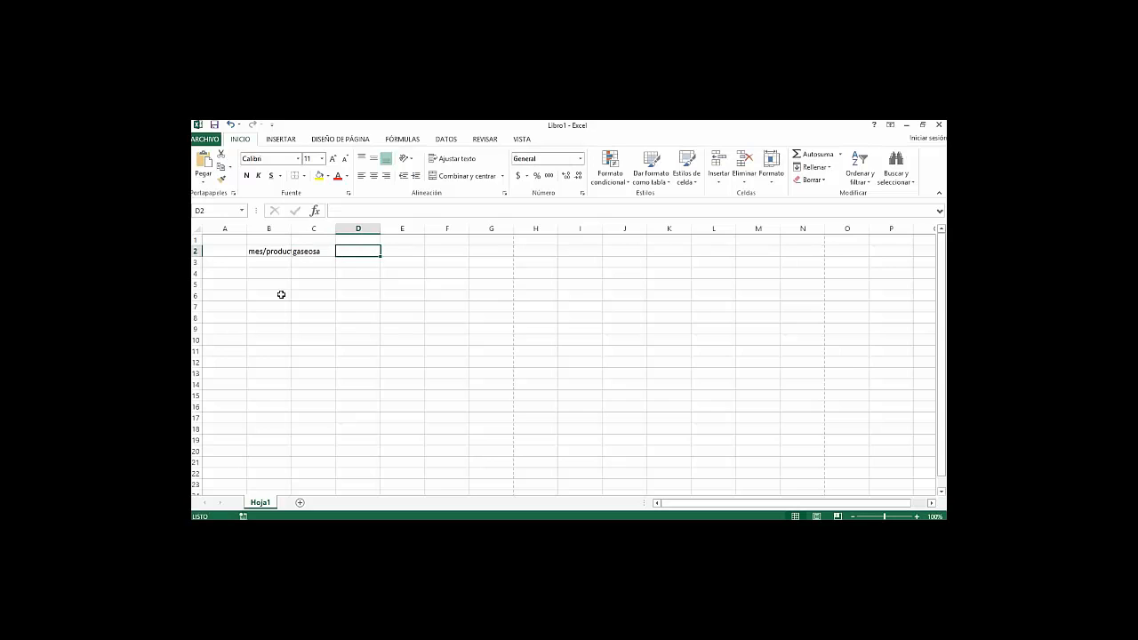
text(arroz)
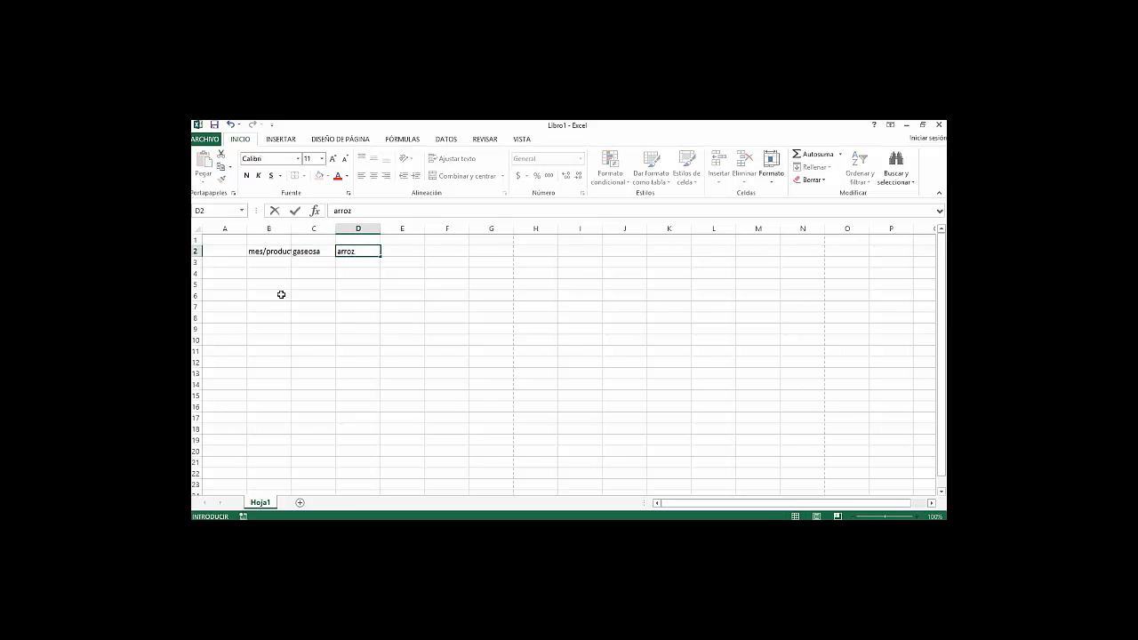
key(Right)
Step: Enter the product headings aceite, pañales and azucar in cells E2, F2 and G2
text(acer)
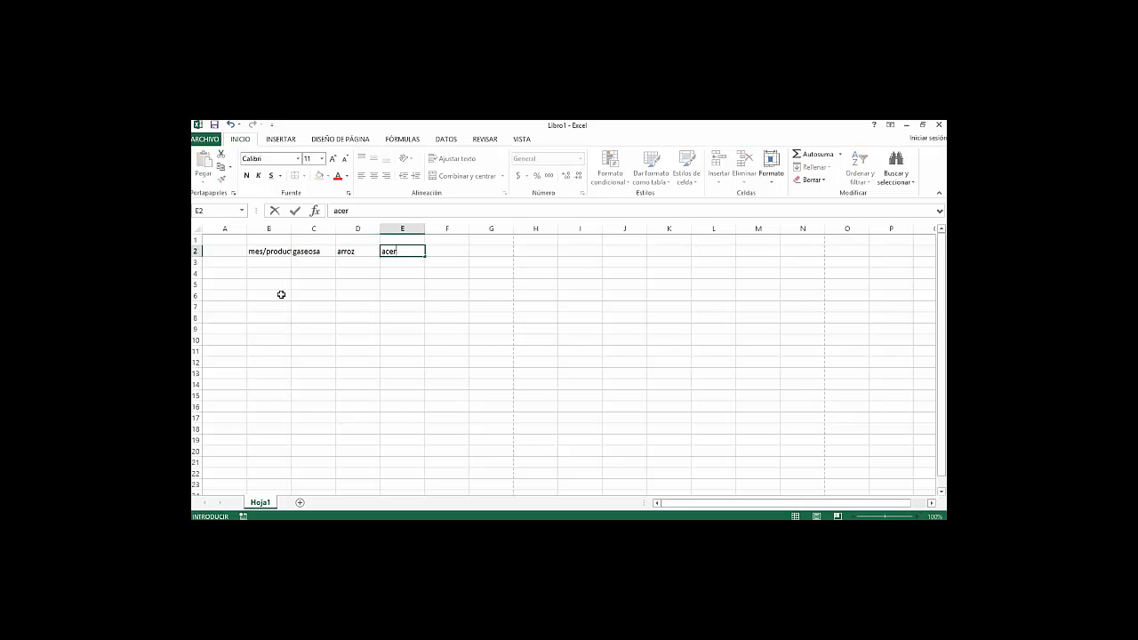
key(BackSpace)
text(ite)
key(Right)
text(pañ)
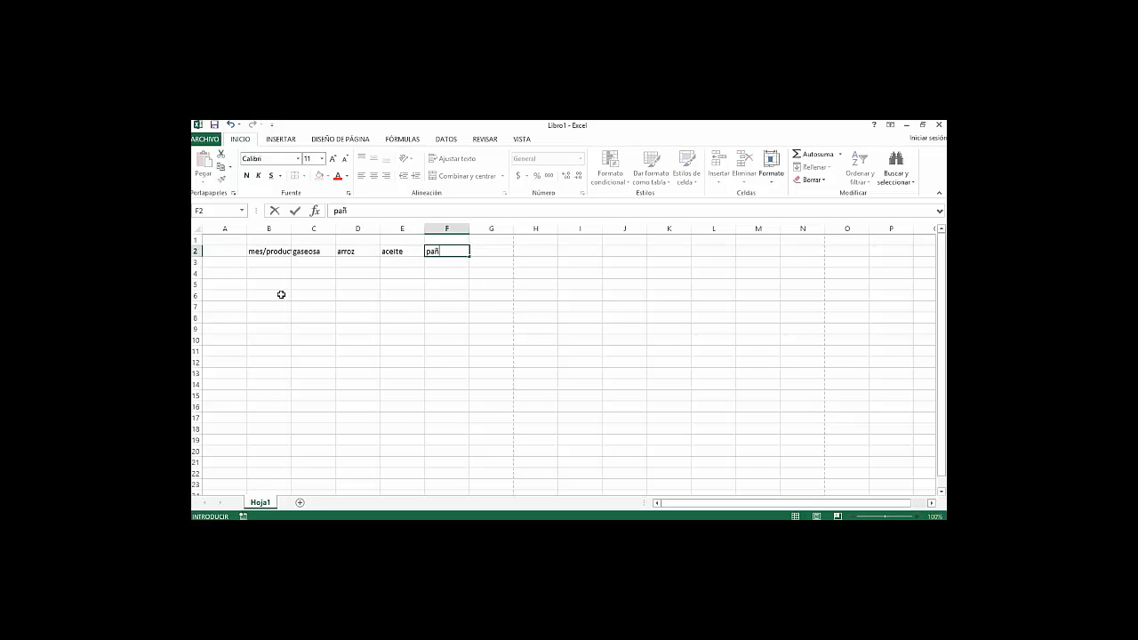
text(ales)
key(Right)
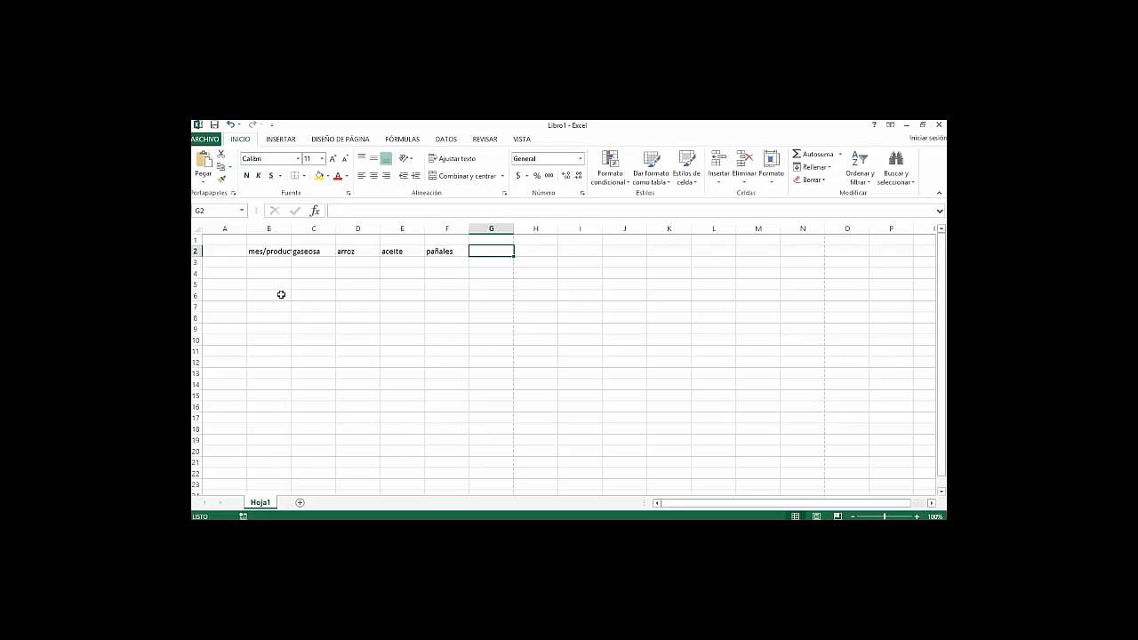
text(azucar)
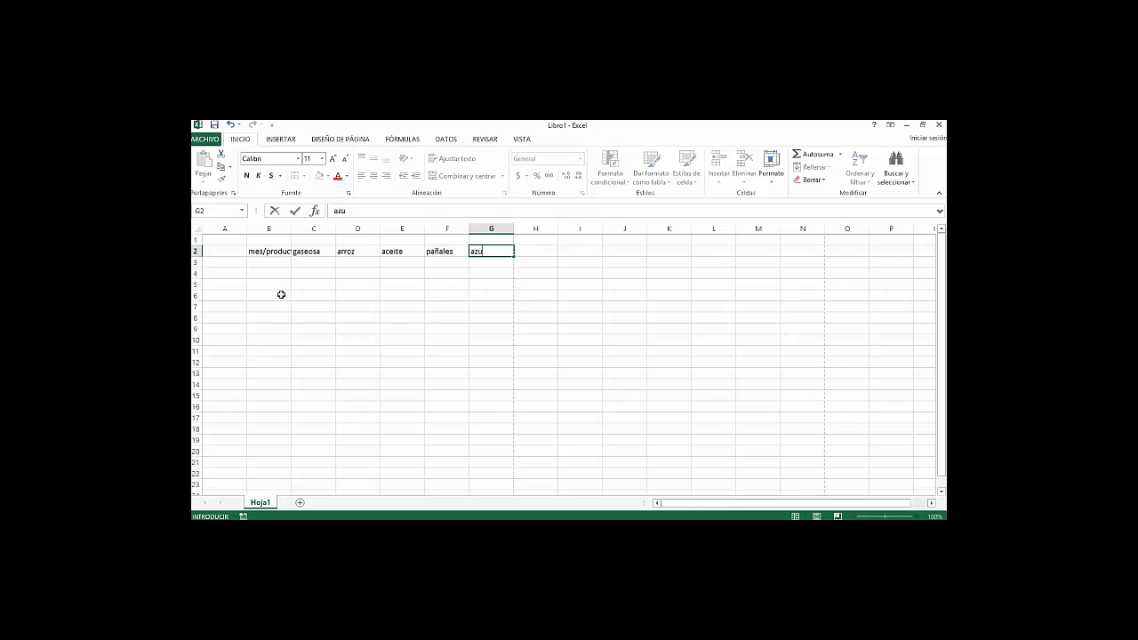
key(Return)
Step: Enter the months enero, febrero and marzo in cells B3, B4 and B5
key(Left)
key(Left)
key(Left)
key(Left)
key(Left)
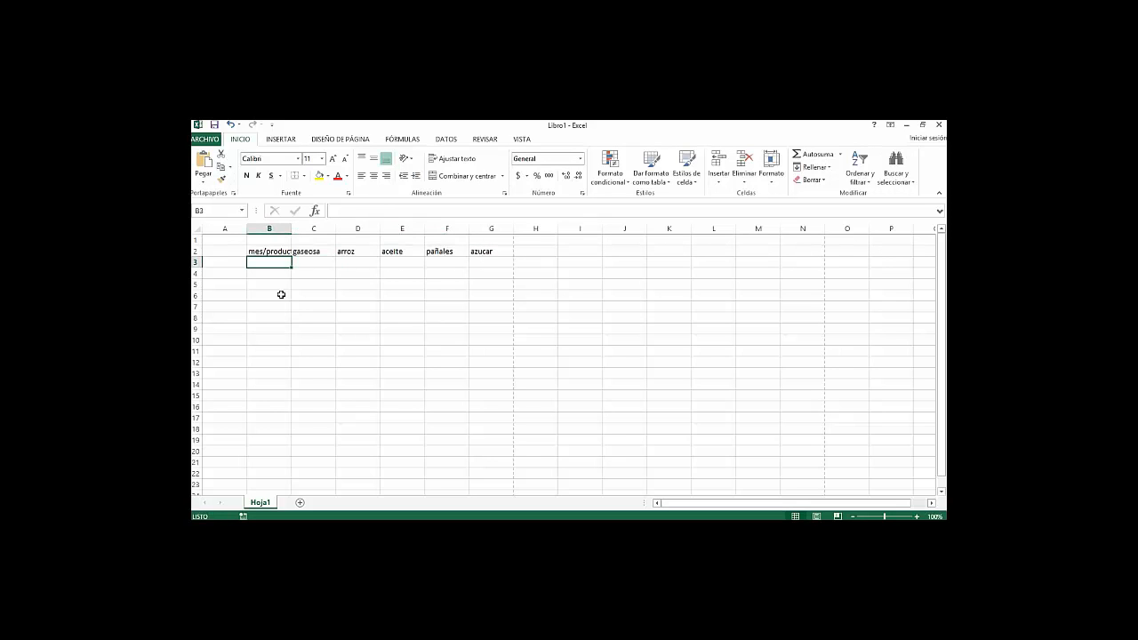
text(enero)
key(Return)
text(febrero)
key(Return)
text(marzo)
key(Return)
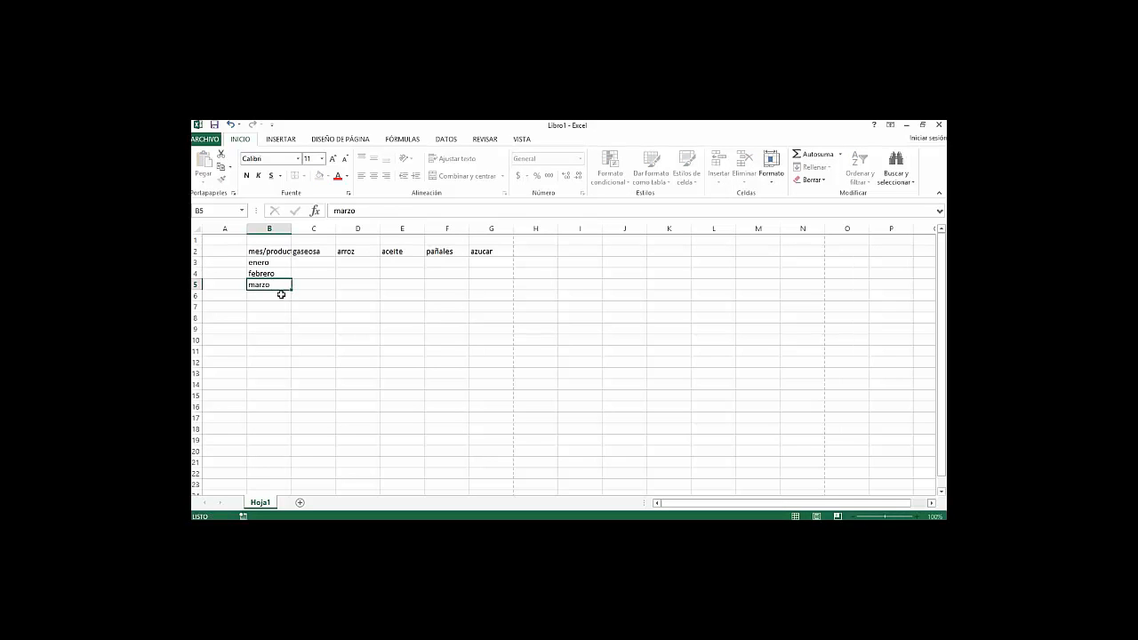
Step: Enter abril in B6 and autofill the month series from marzo in B5 down to diciembre in B14
text(abril)
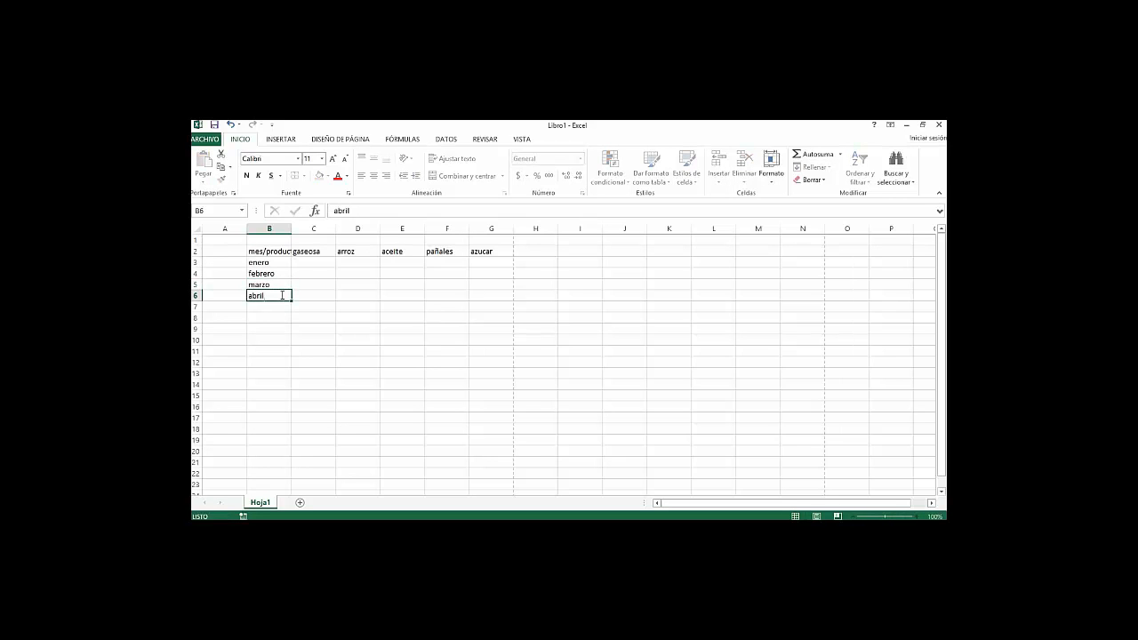
key(Return)
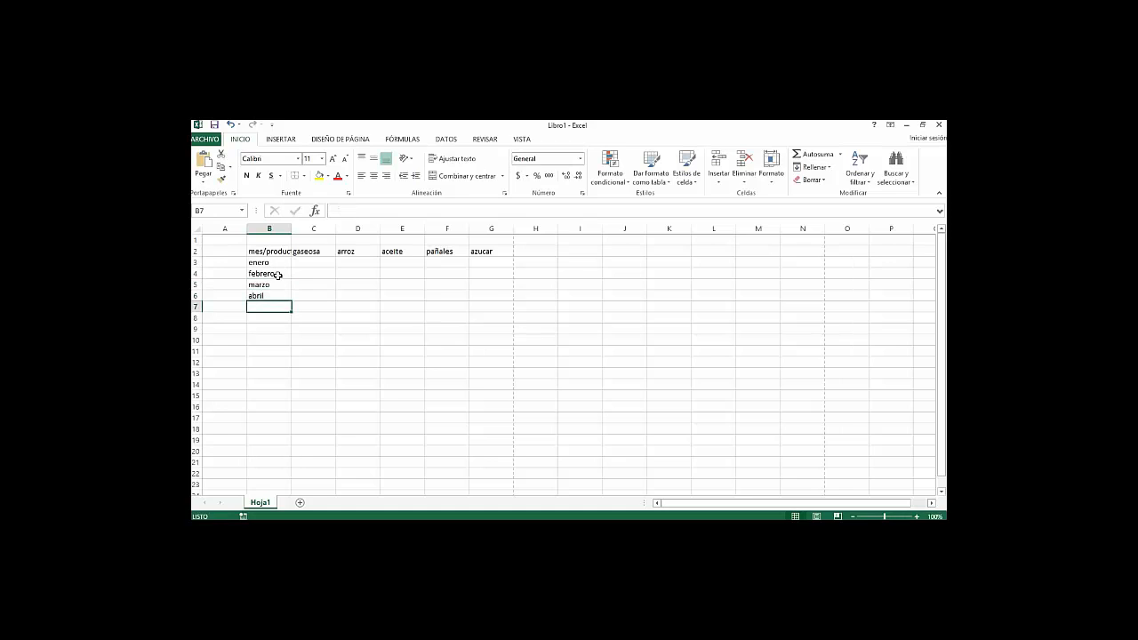
drag(279, 284, 291, 391)
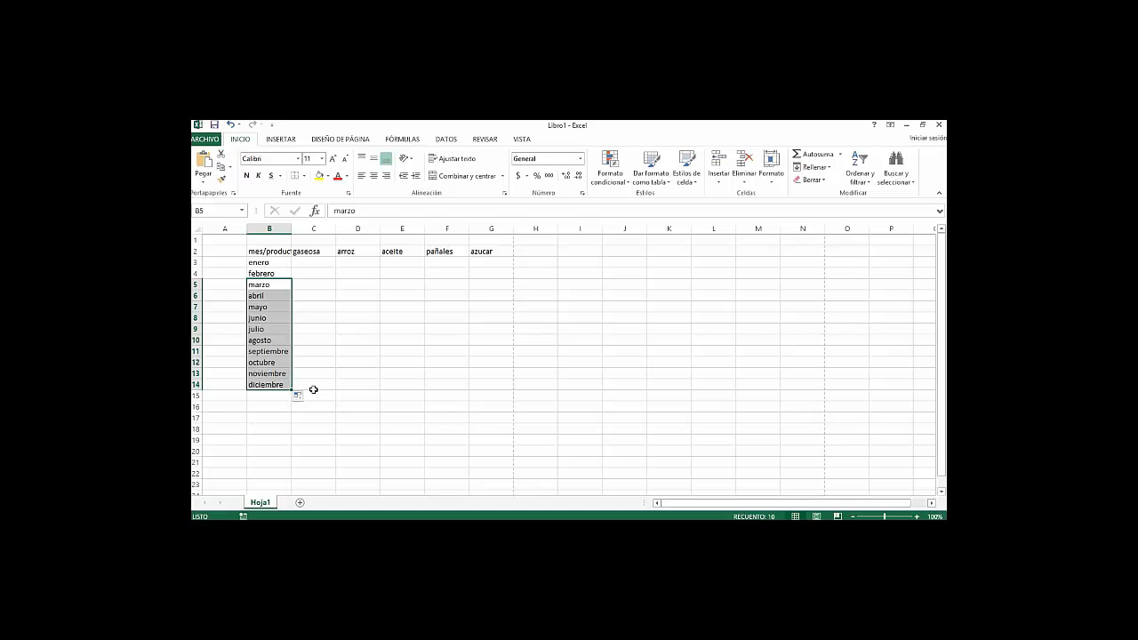
Step: Move the active cell to C3, across to B3, down the months to abril, and back up to marzo
key(Up)
key(Right)
key(Up)
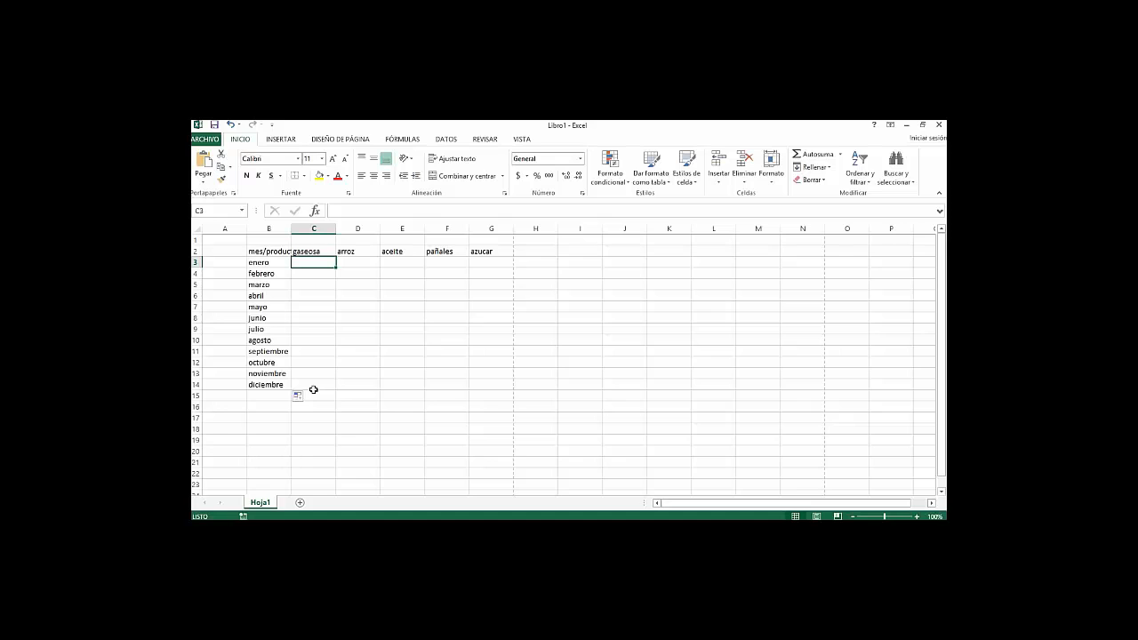
key(Left)
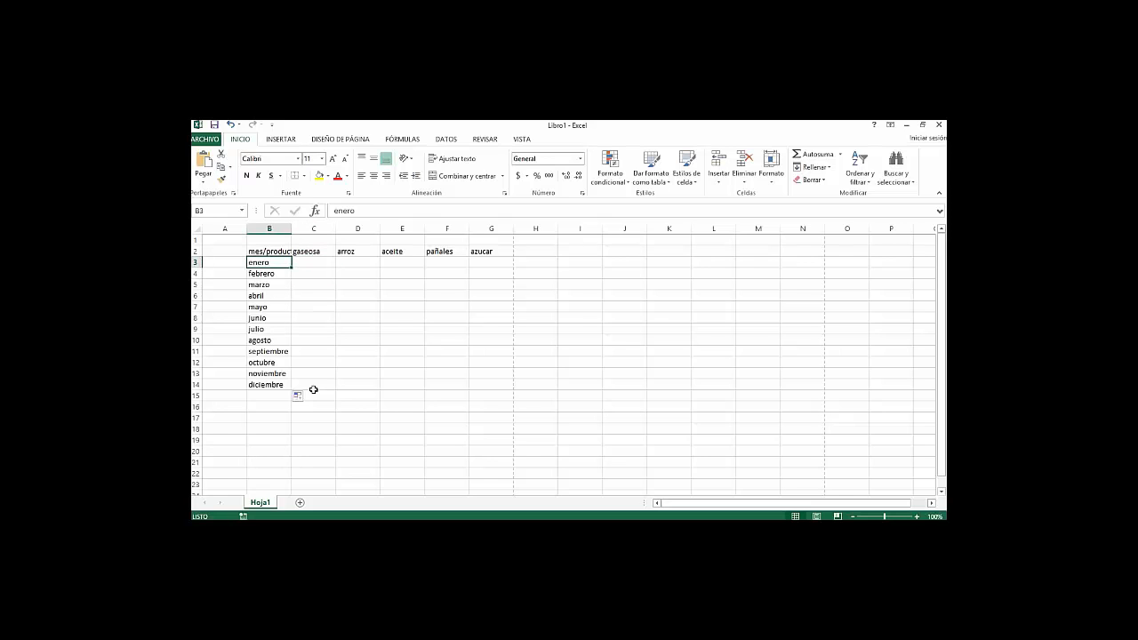
key(Down)
key(Down)
key(Down)
key(Up)
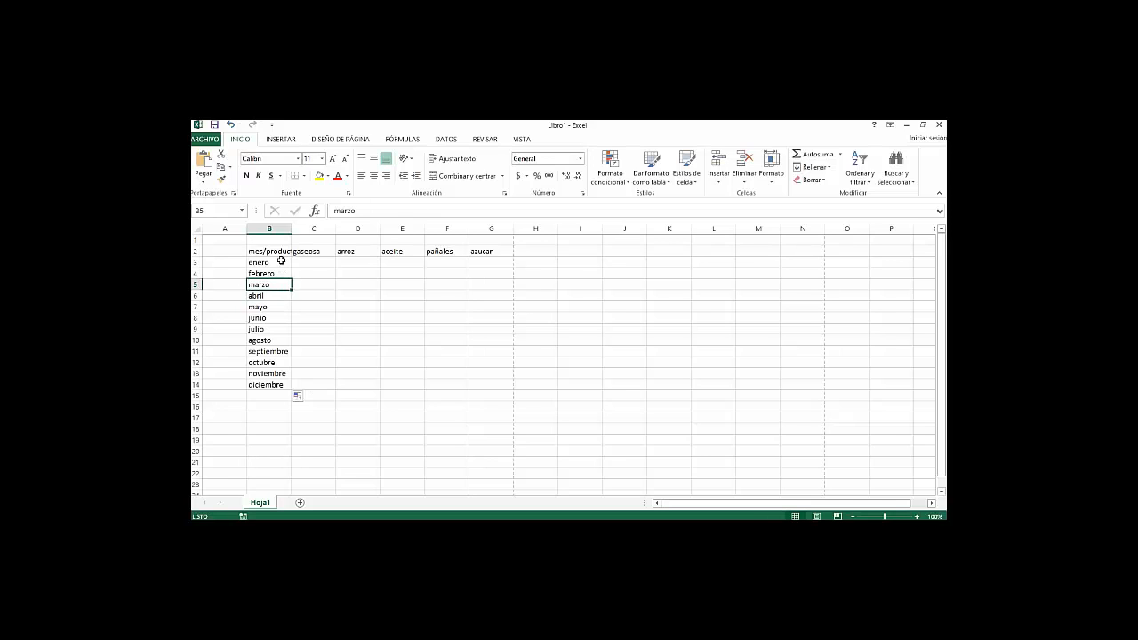
Step: Move the cells enero and febrero from B3:B4 to E3:E4 and back to B3:B4
drag(281, 261, 282, 272)
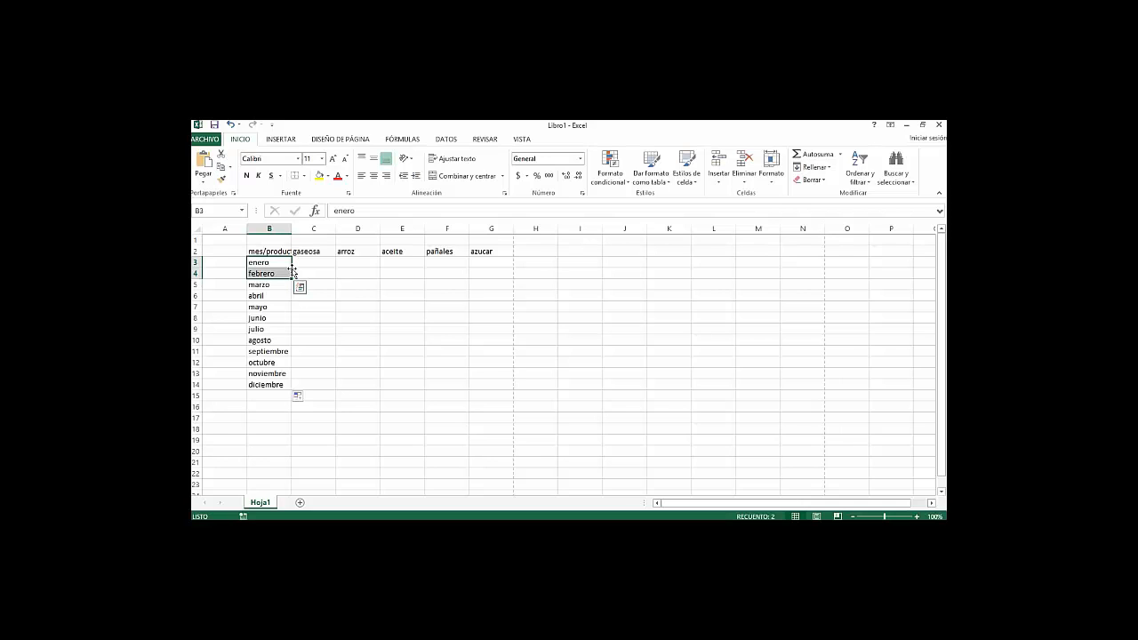
drag(291, 269, 408, 280)
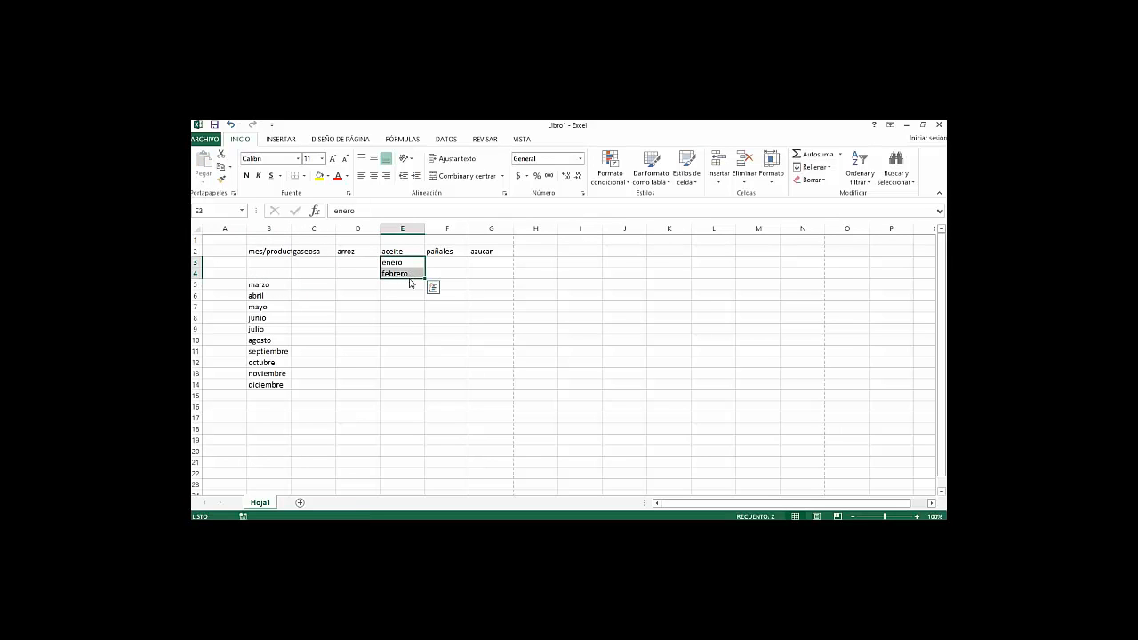
drag(411, 283, 275, 274)
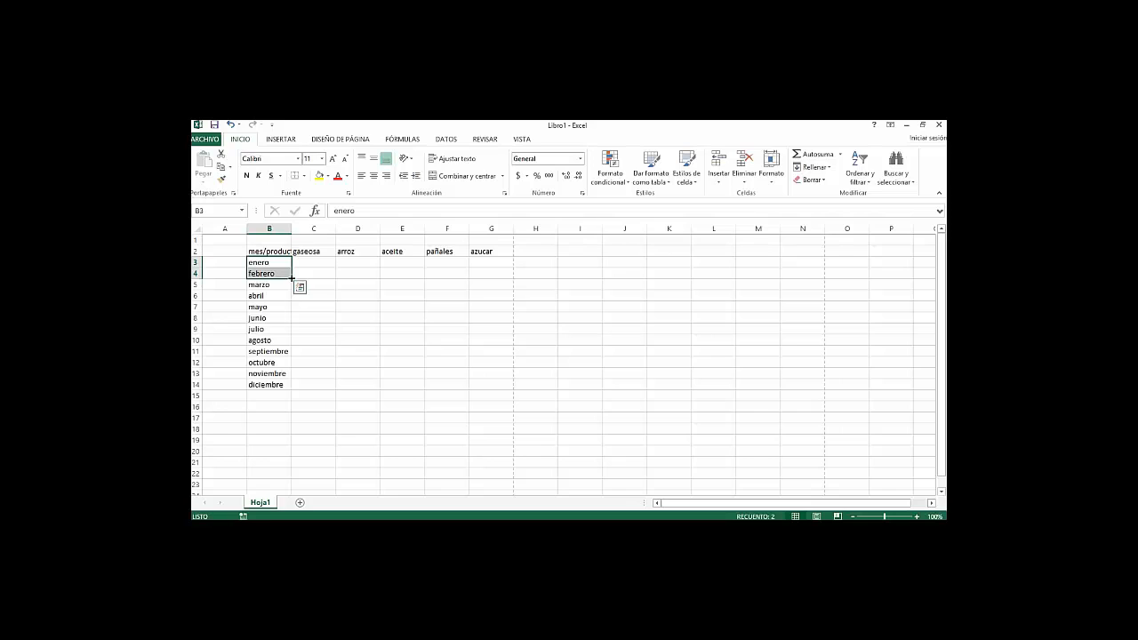
Step: Autofill the month series from enero and febrero in B3:B4 down to diciembre in B14
drag(291, 278, 290, 391)
click(400, 309)
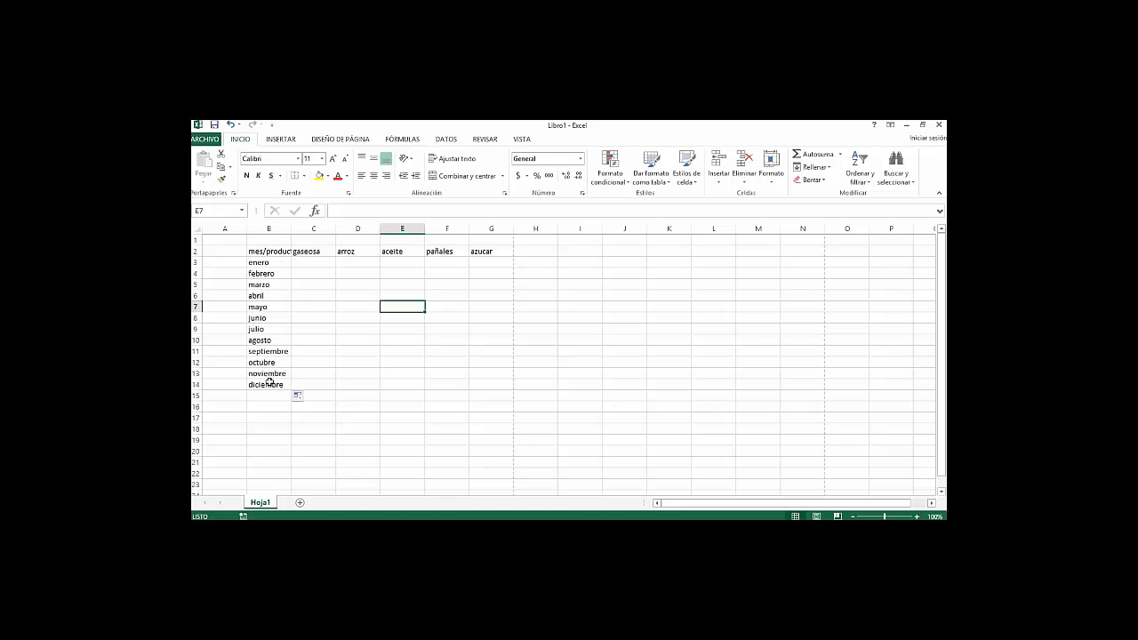
Step: Enter 1 in C3 and 2 in C4 under gaseosa, and autofill the number series down the column
click(285, 261)
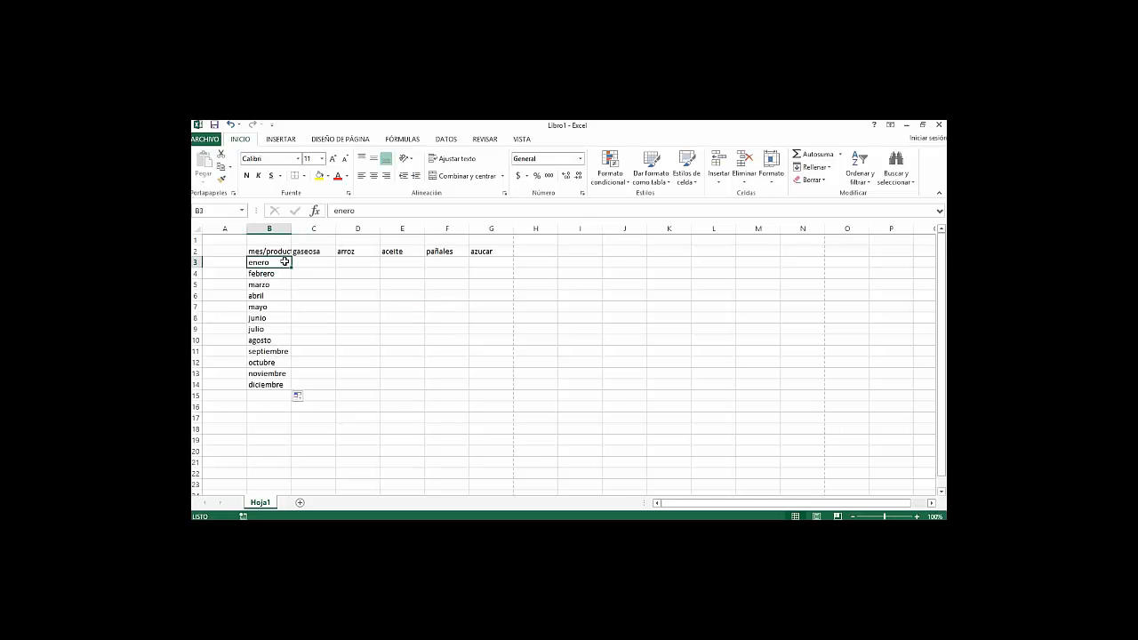
key(Down)
key(Up)
key(Down)
key(Up)
key(Right)
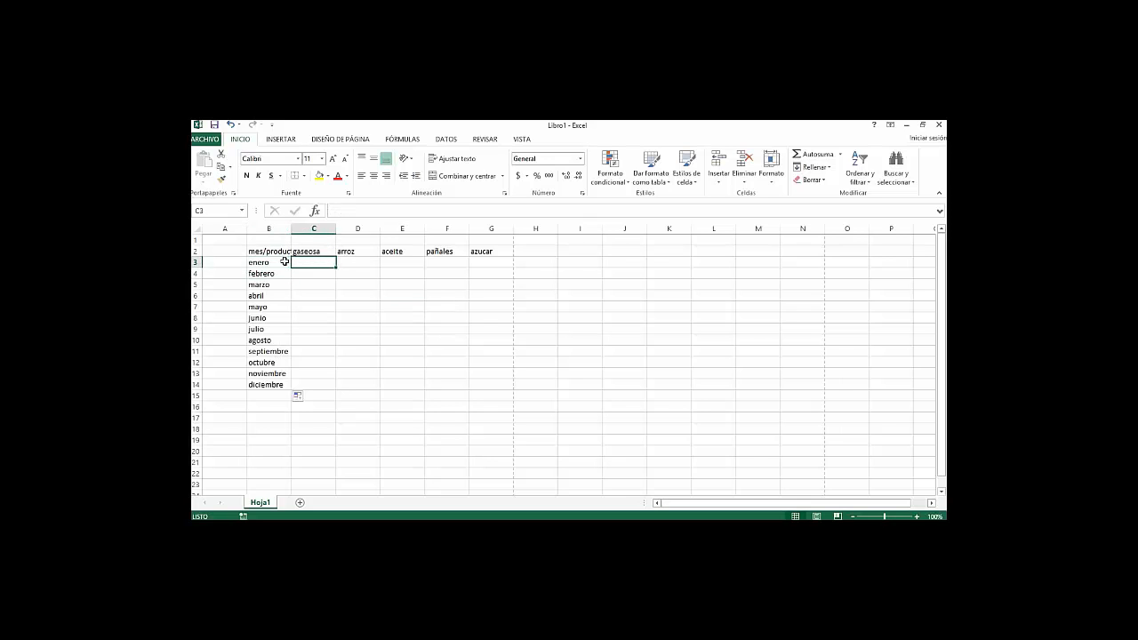
text(1)
key(Return)
text(2)
key(Return)
mouse_move(316, 264)
mouse_down()
mouse_move(324, 388)
mouse_move(326, 278)
mouse_up()
Step: Clear the number series from the gaseosa column so that C3:C14 is empty
key(BackSpace)
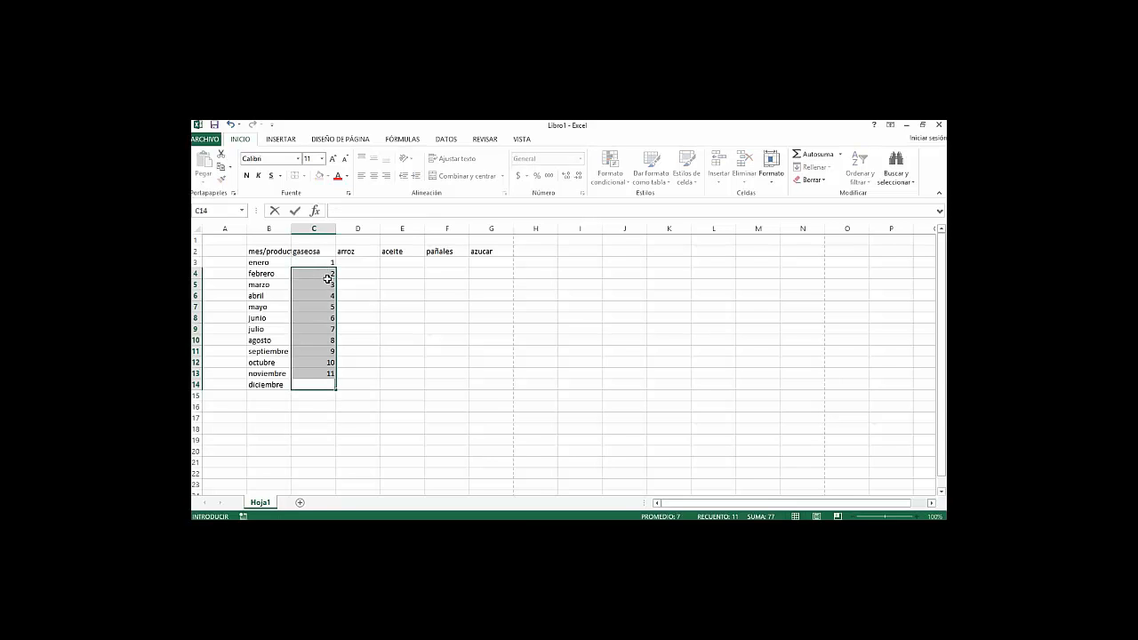
click(350, 287)
drag(331, 275, 327, 373)
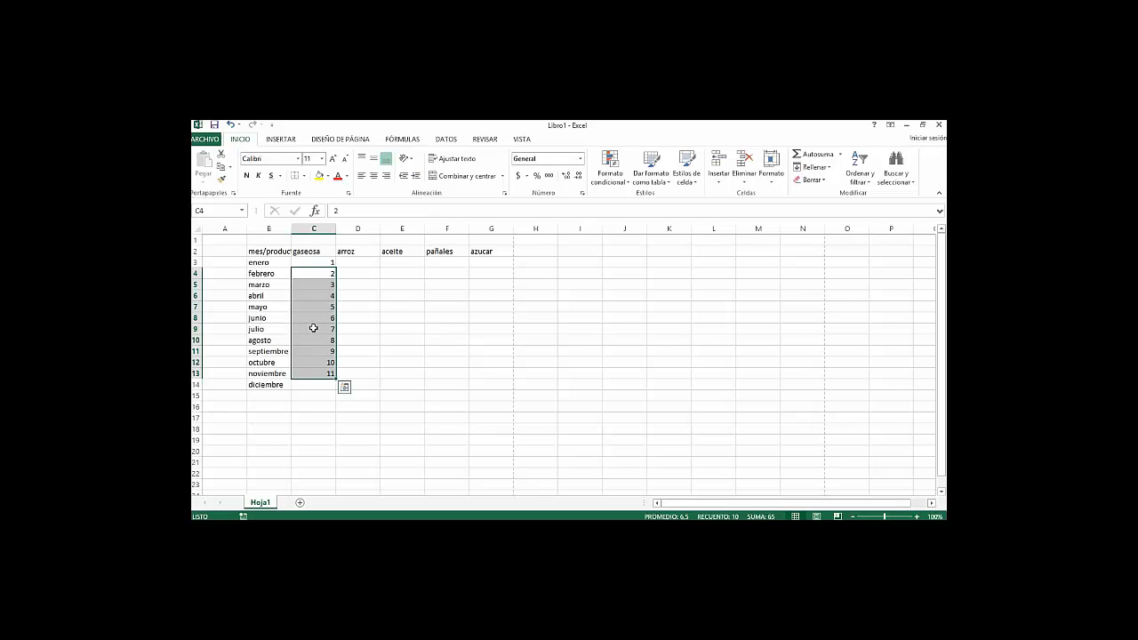
key(BackSpace)
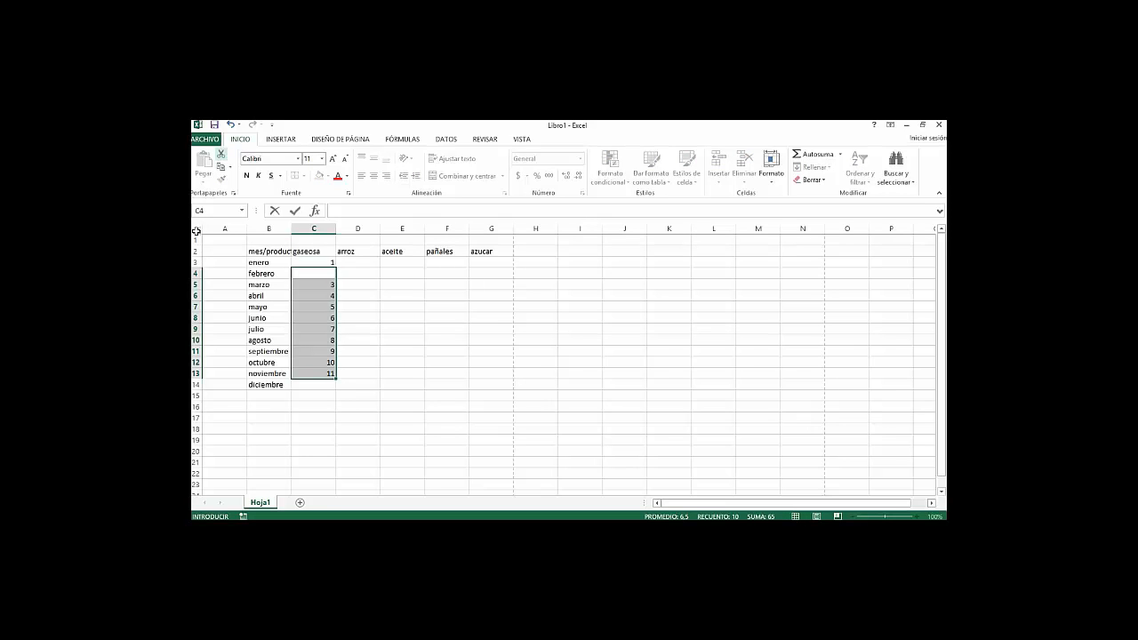
click(354, 281)
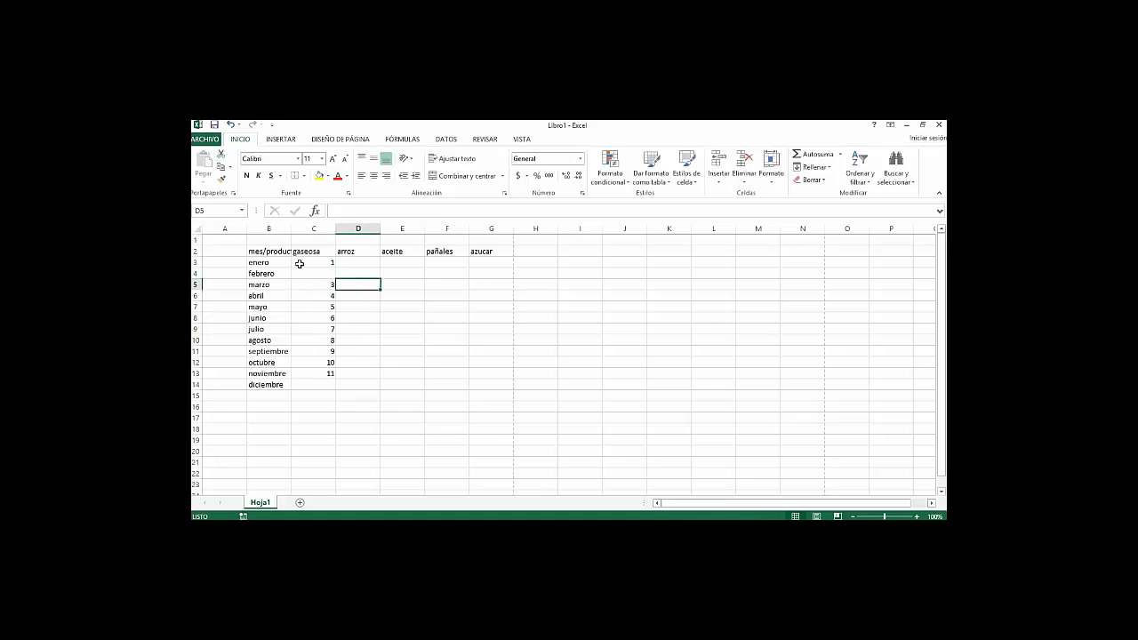
drag(312, 272, 304, 375)
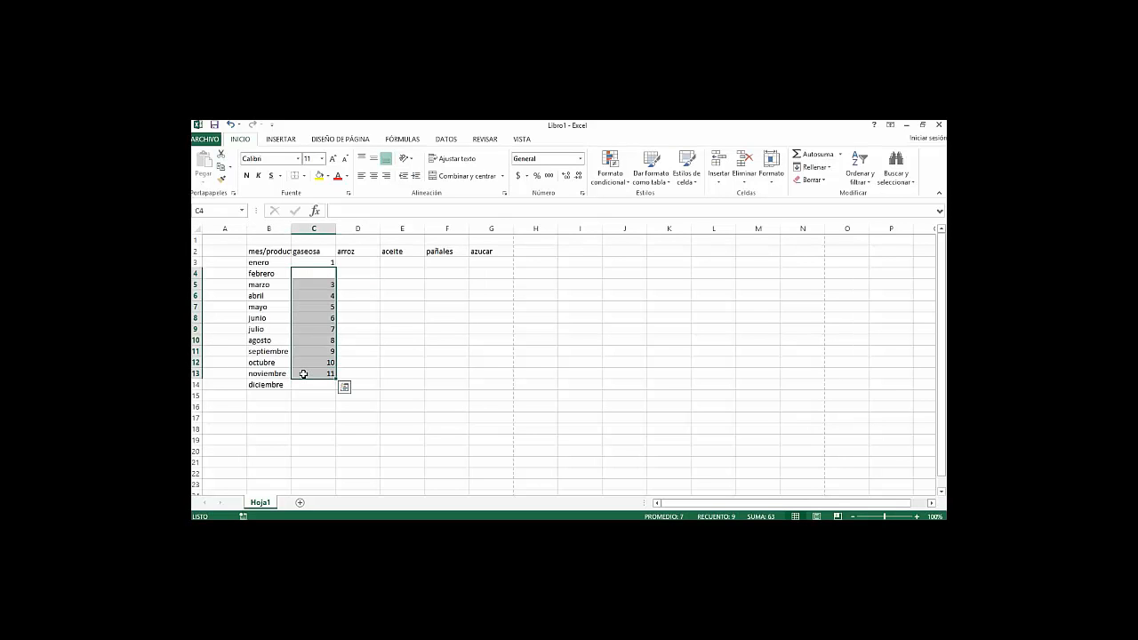
key(Delete)
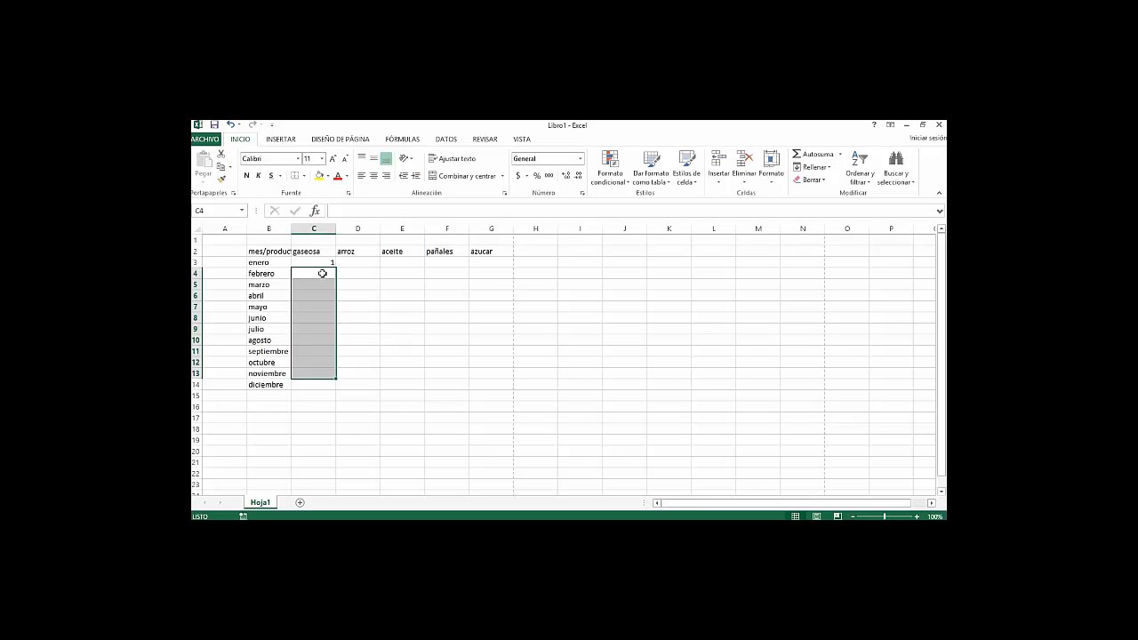
drag(322, 273, 330, 384)
click(368, 365)
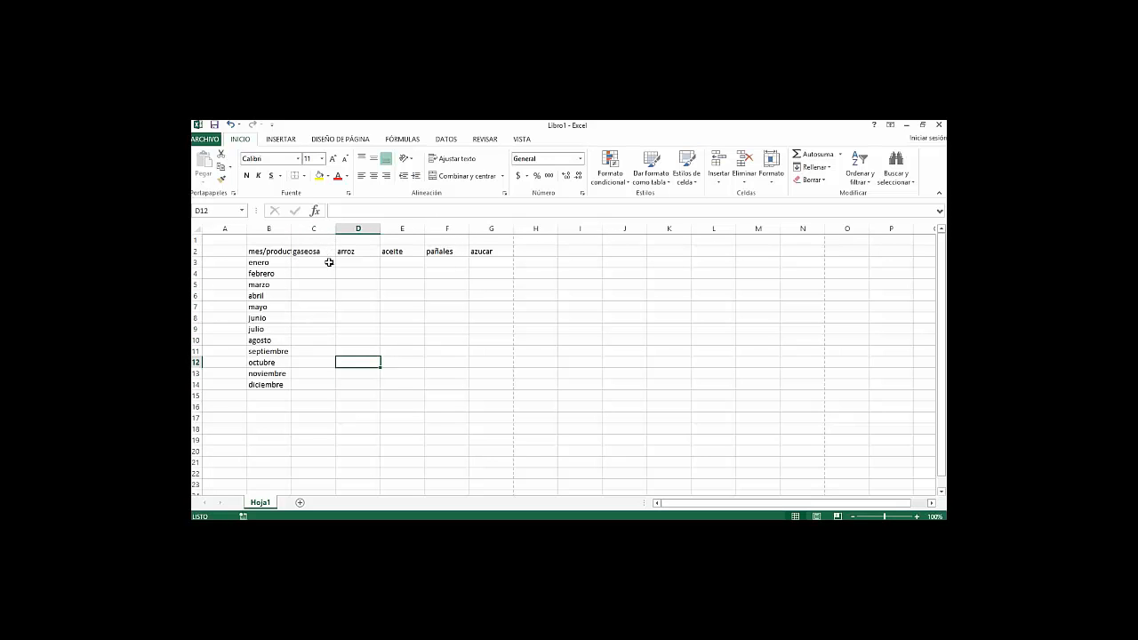
Step: Enter 1 in C3, autofill it down to C14, and change the fill option to Serie de relleno
click(329, 263)
drag(338, 269, 335, 389)
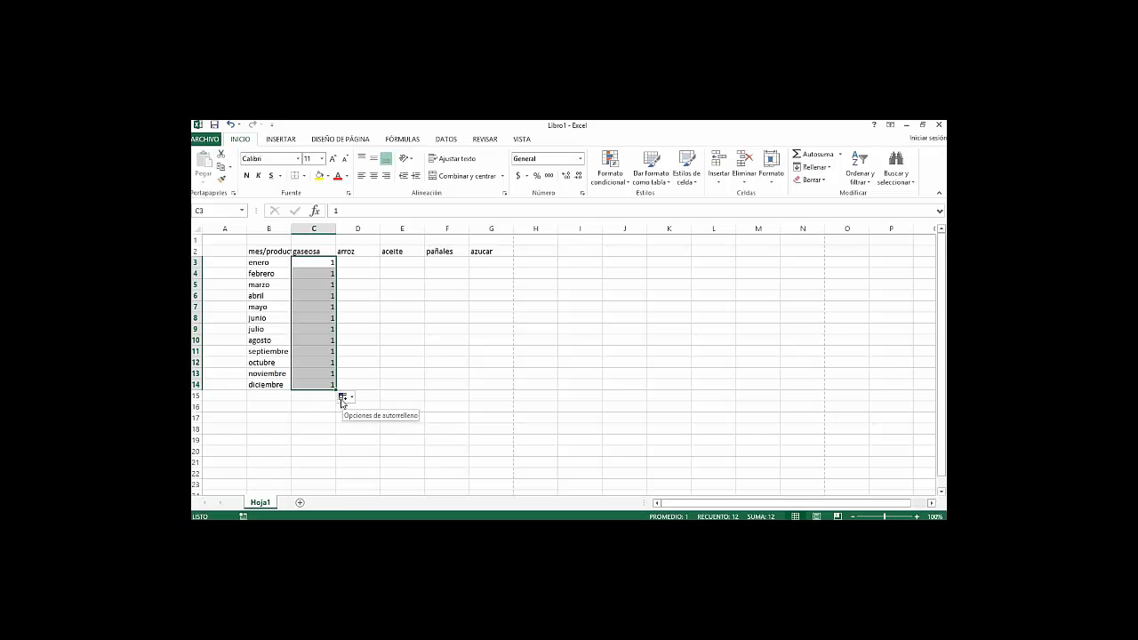
click(344, 400)
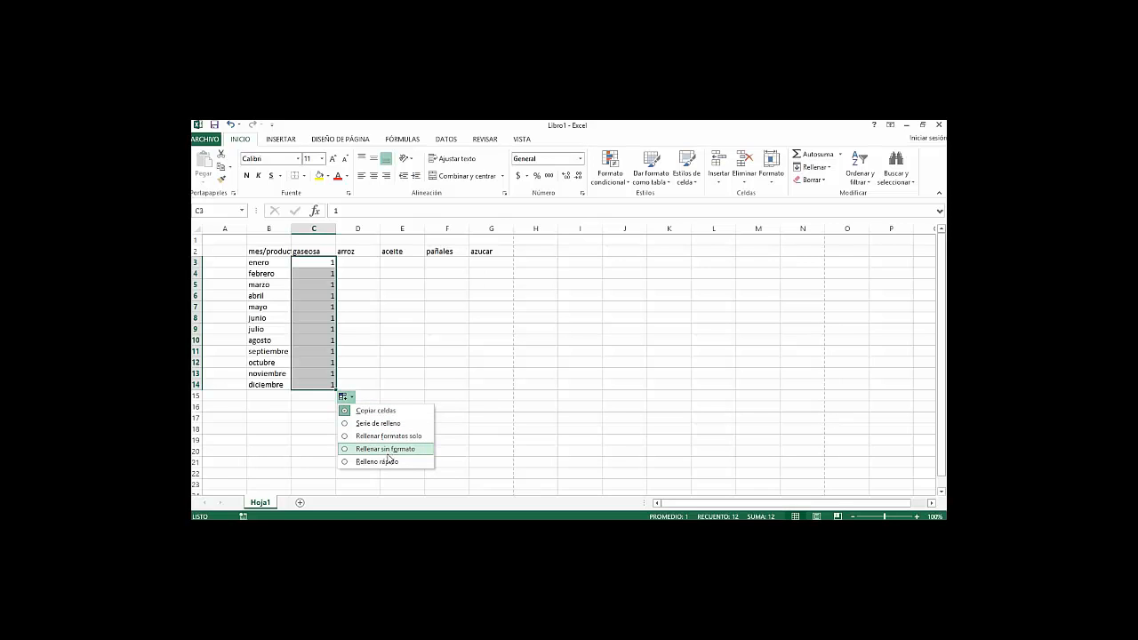
click(374, 427)
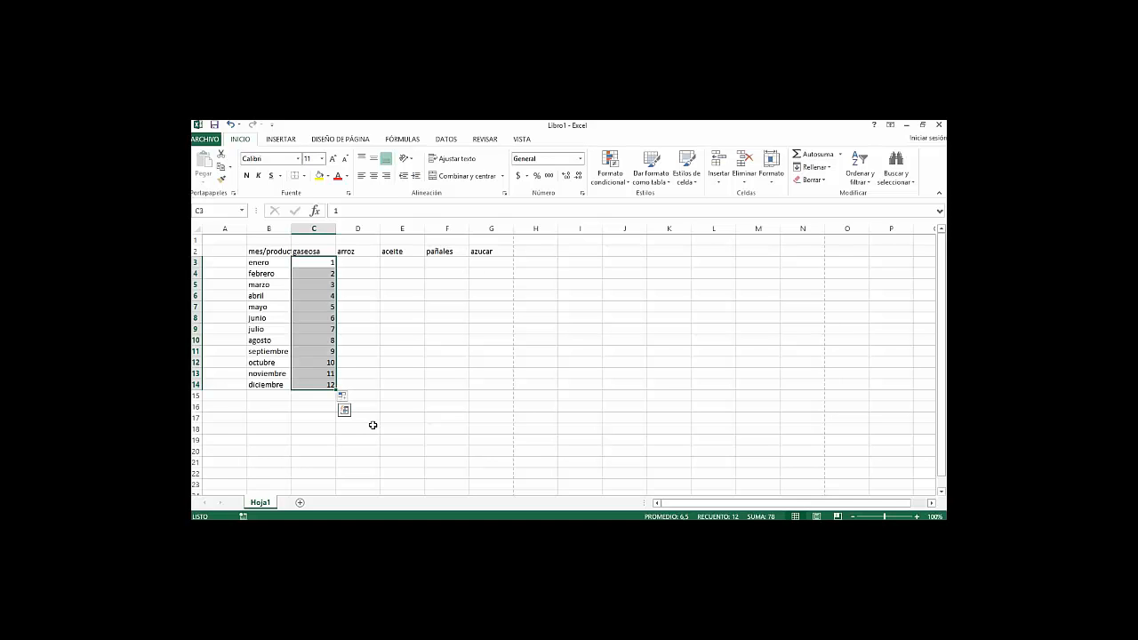
Step: Delete the filled series from C3:C14 and make C3 the active cell
key(Delete)
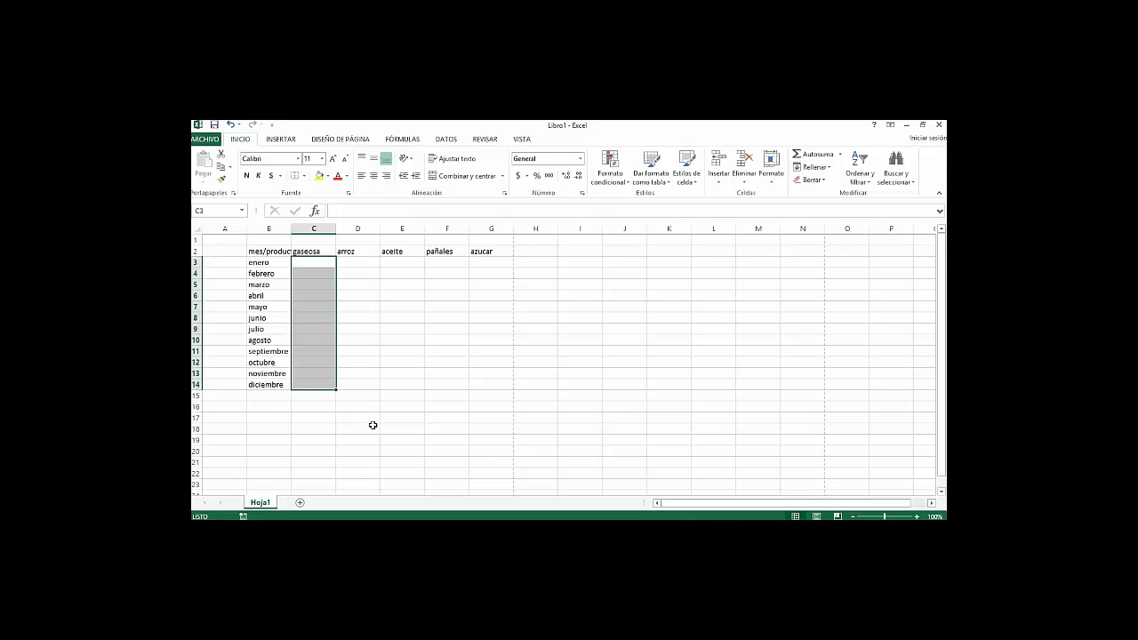
key(Up)
key(Down)
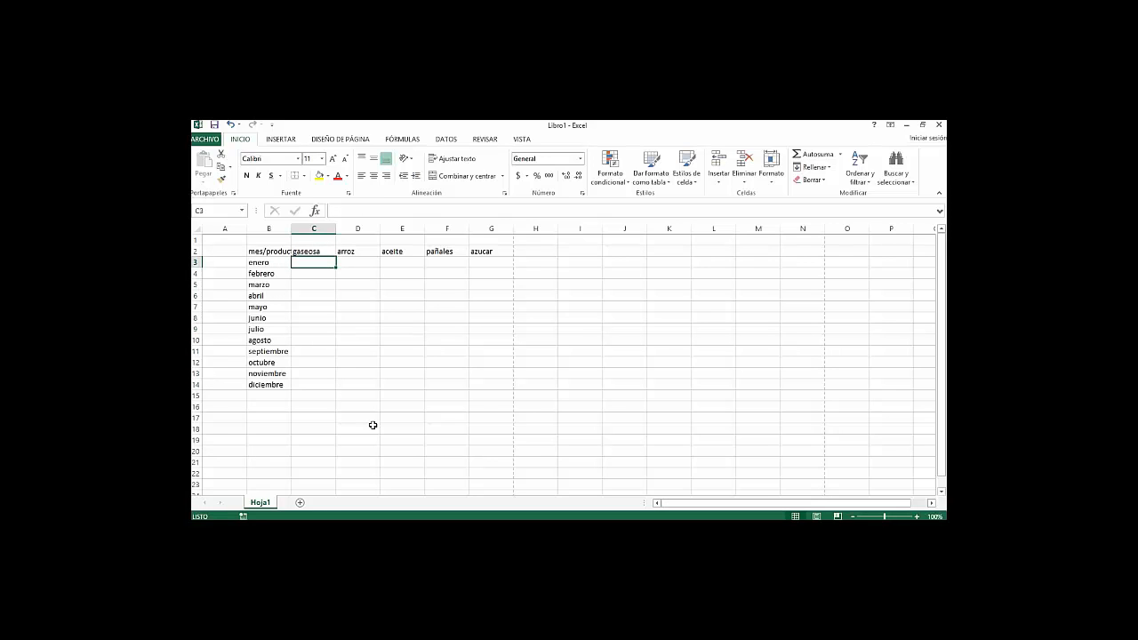
Step: Enter 23, 34, 242, 45, 43, 23, 5, 45, 3, 23, 23 and 45 in the gaseosa column for enero to diciembre, C3:C14
text(23)
key(Return)
text(34)
key(Return)
text(242)
key(Return)
text(45)
key(Return)
text(43)
key(Return)
text(23)
key(Return)
text(5)
key(Return)
text(45)
key(Return)
text(3)
key(Return)
text(23)
key(Return)
text(23)
key(Return)
text(45)
Step: Enter arroz values 45 in D13, then 5, 46, 5, 65 up D11:D8 and 56, 5, 4, 5 up D6:D3, keeping the arroz heading
key(Right)
key(Up)
text(45)
key(Up)
key(Up)
text(5)
key(Up)
text(46)
key(Up)
text(565)
key(Up)
key(Up)
text(56)
key(Up)
text(5)
key(Up)
text(4)
key(Up)
text(5)
key(Up)
text(4)
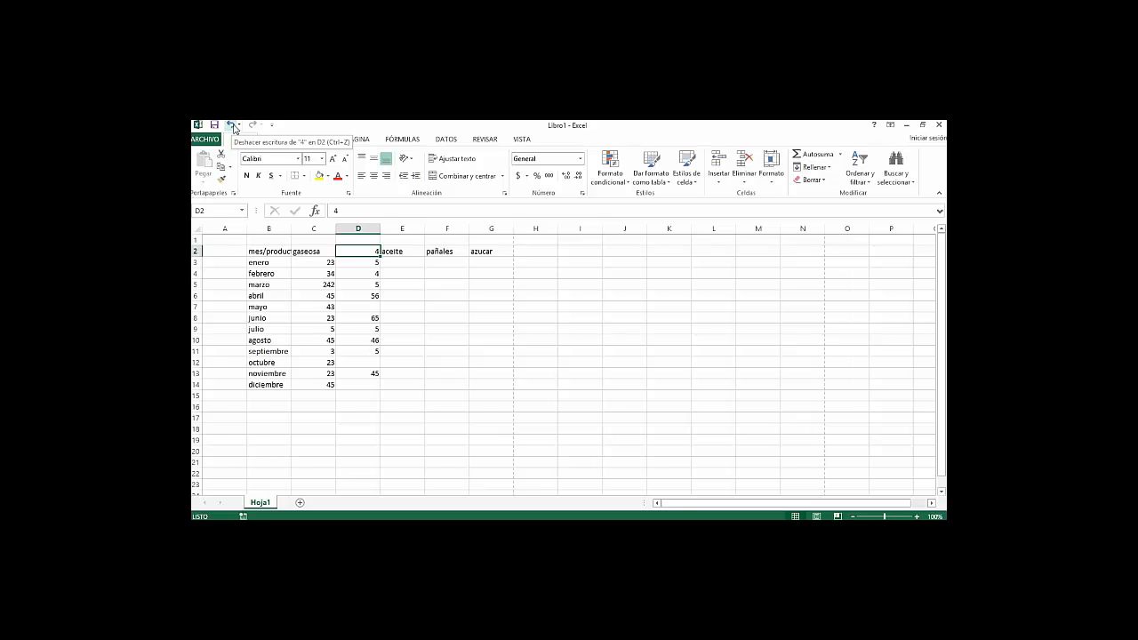
click(233, 128)
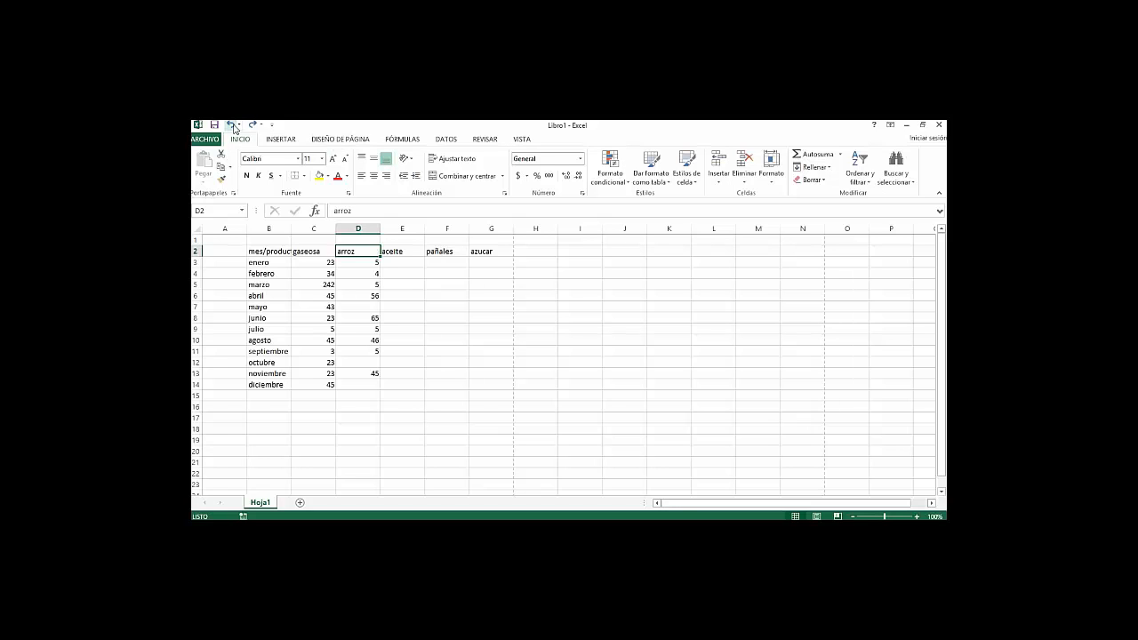
Step: Fill the missing arroz values with 12 for mayo in D7, 23 for octubre in D12 and 4 for diciembre in D14
click(457, 272)
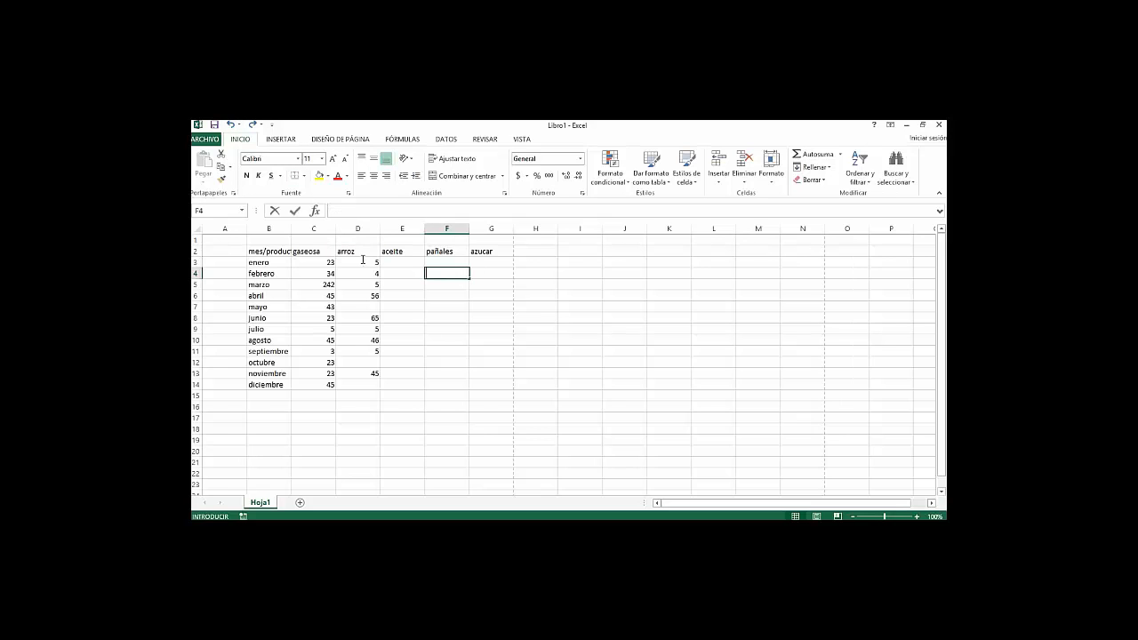
click(368, 307)
text(sd)
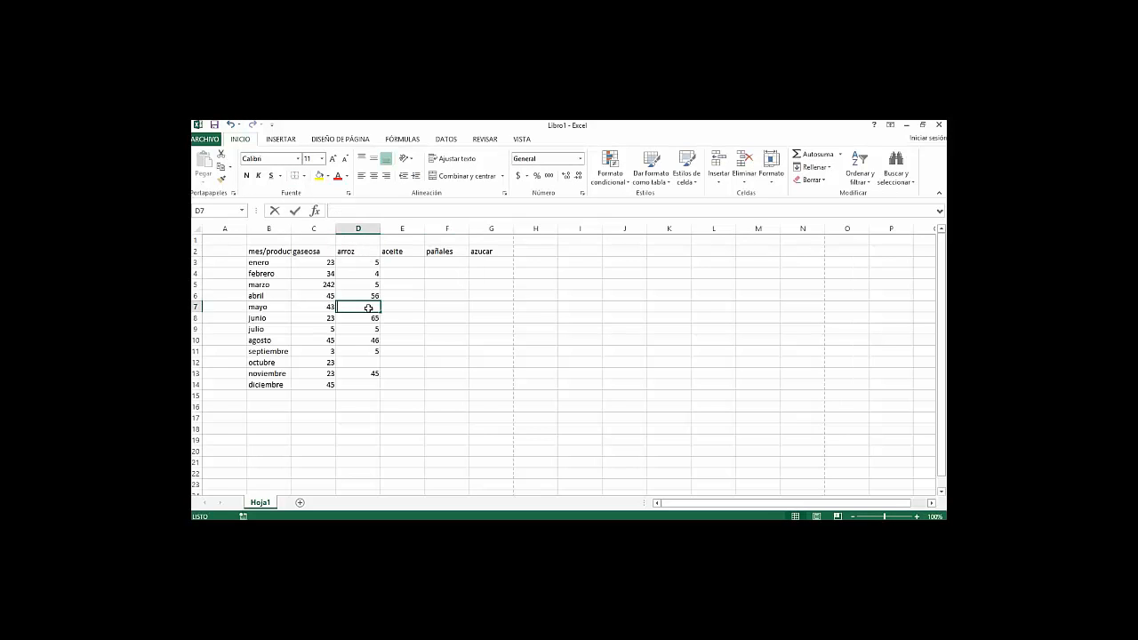
text(12)
key(Return)
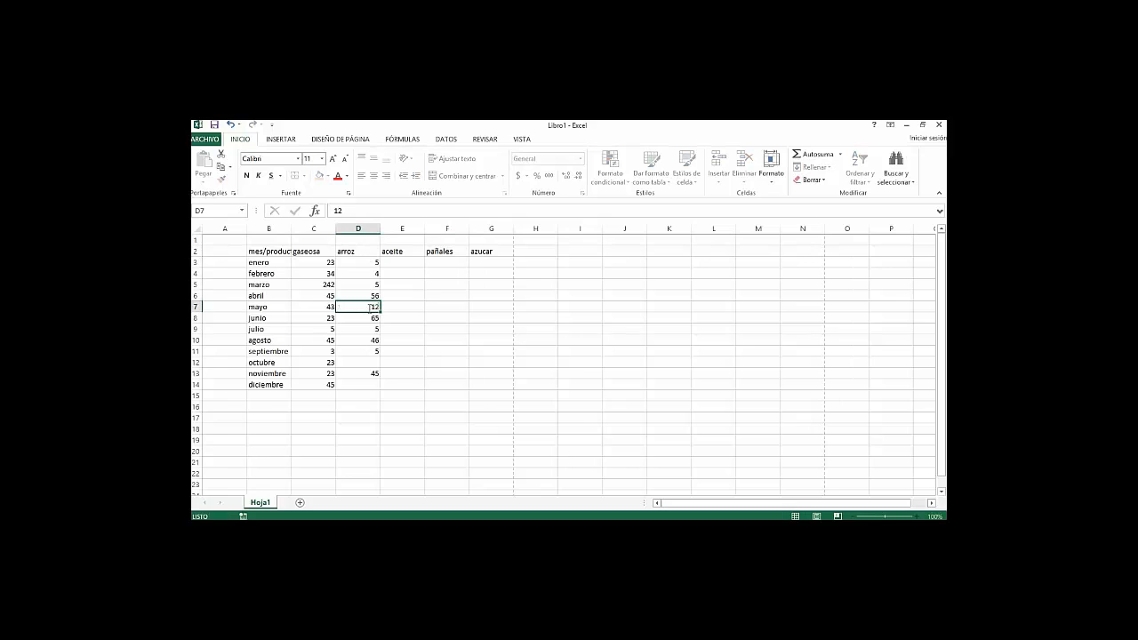
key(Down)
key(Down)
key(Down)
key(Down)
text(23)
key(Return)
key(Return)
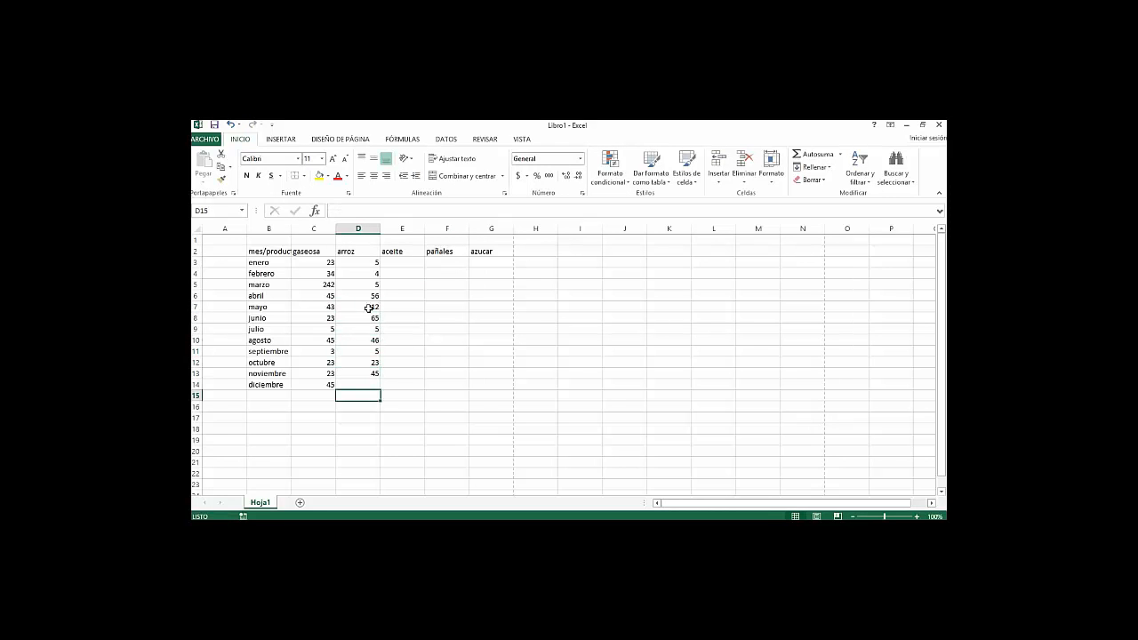
text(4)
key(Tab)
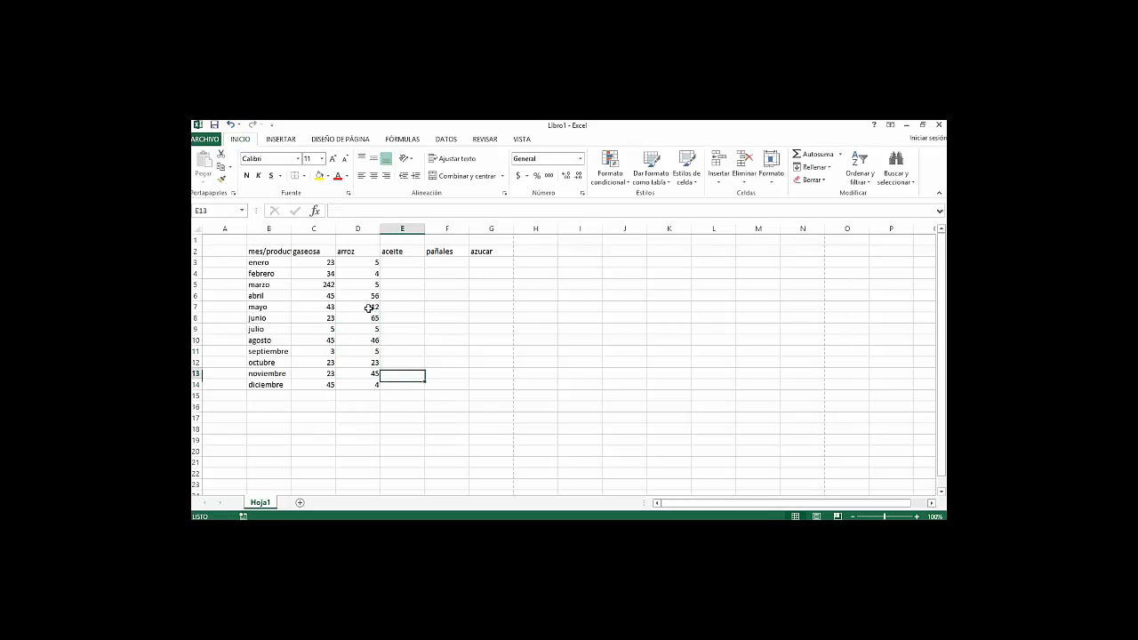
Step: Enter 56, 65, 45, 23, 12 and 75 in the aceite column from E14 up to E9, and autofill it up to enero in E3
text(56)
key(Up)
text(65)
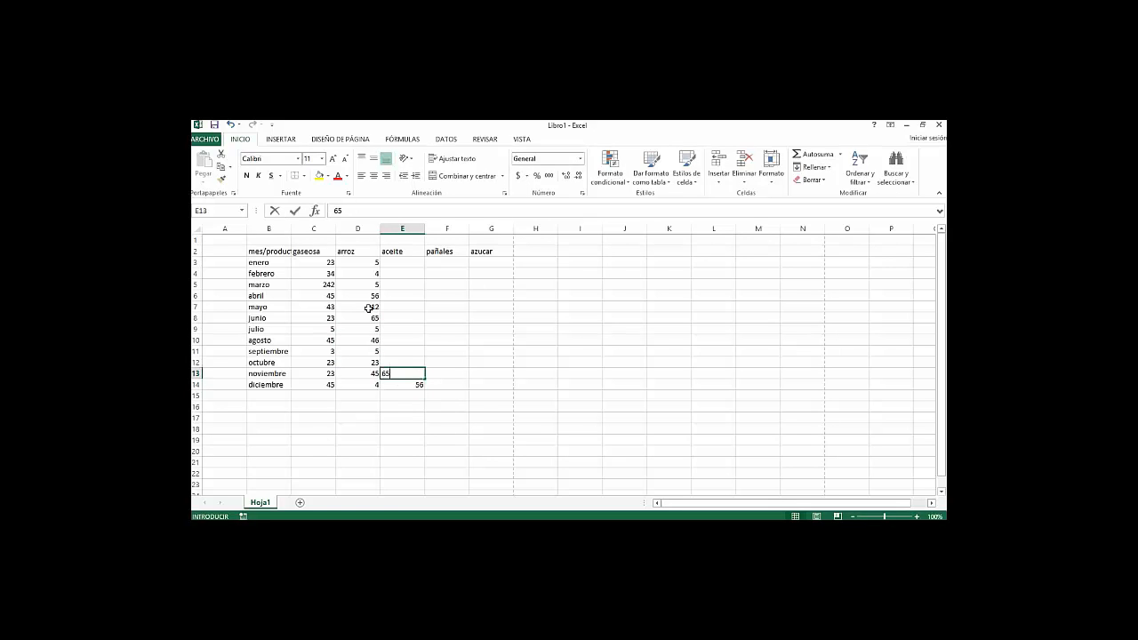
key(Up)
text(45)
key(Up)
text(23)
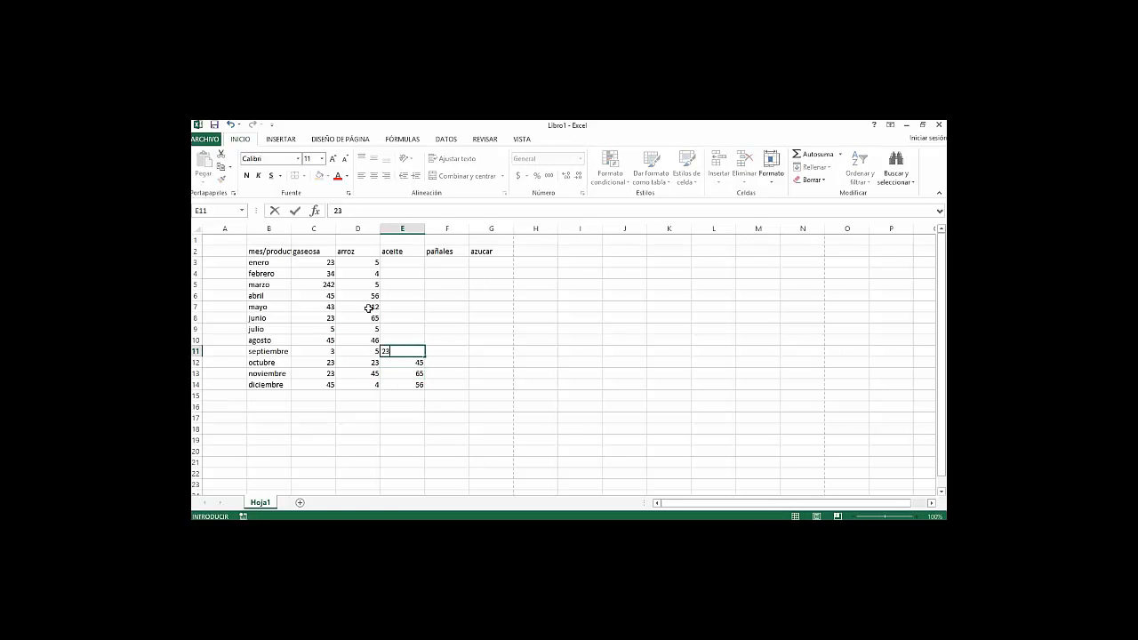
key(Up)
text(12)
key(Up)
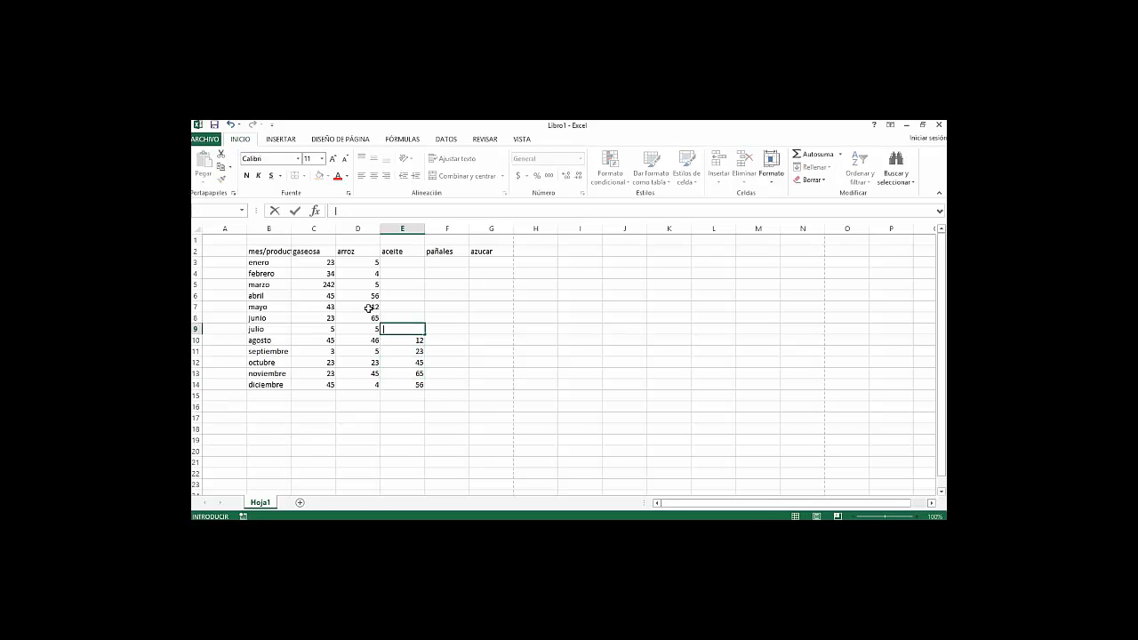
text(75)
key(Up)
drag(414, 328, 422, 264)
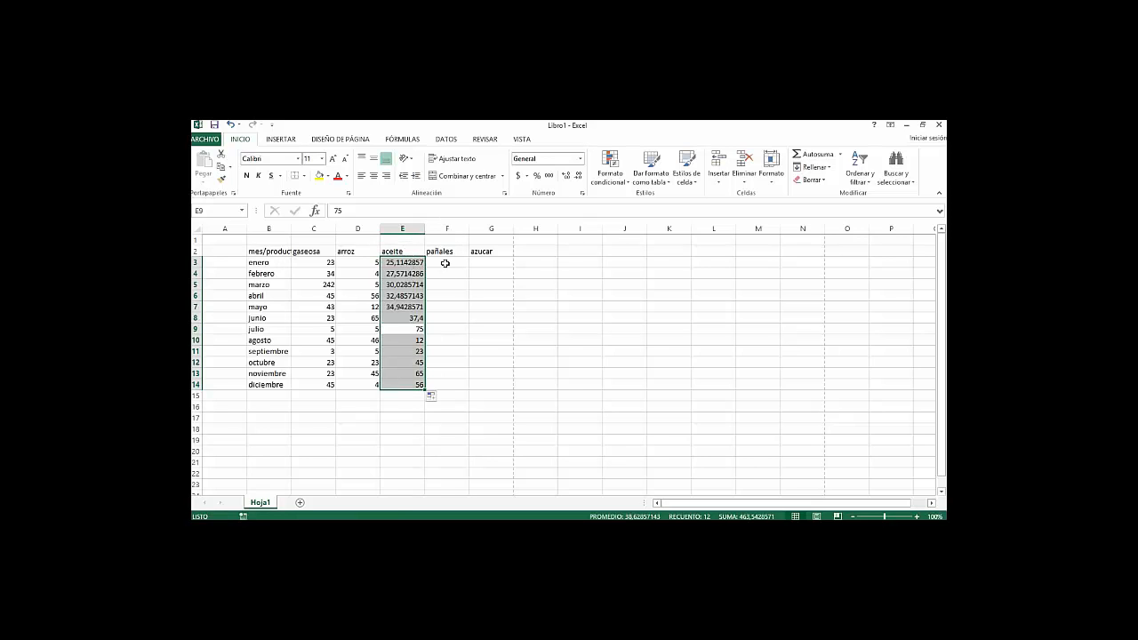
click(452, 305)
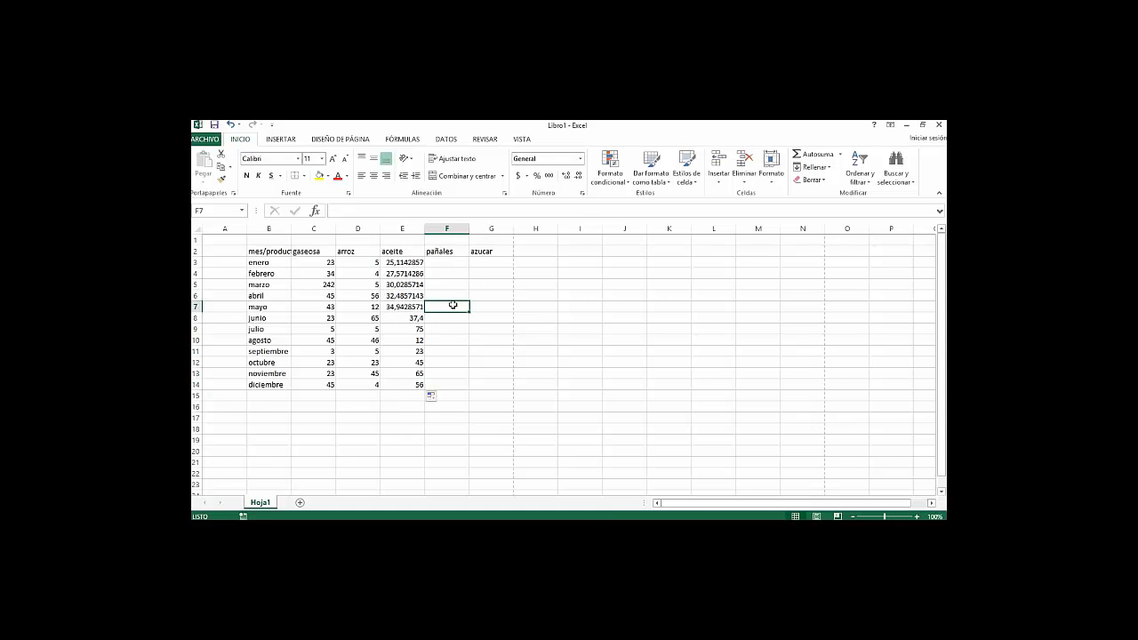
Step: Look through the autofilled aceite values between E3 and E6, ending on E3
key(Left)
key(Up)
key(Up)
key(Up)
key(Up)
key(Down)
key(Down)
key(Down)
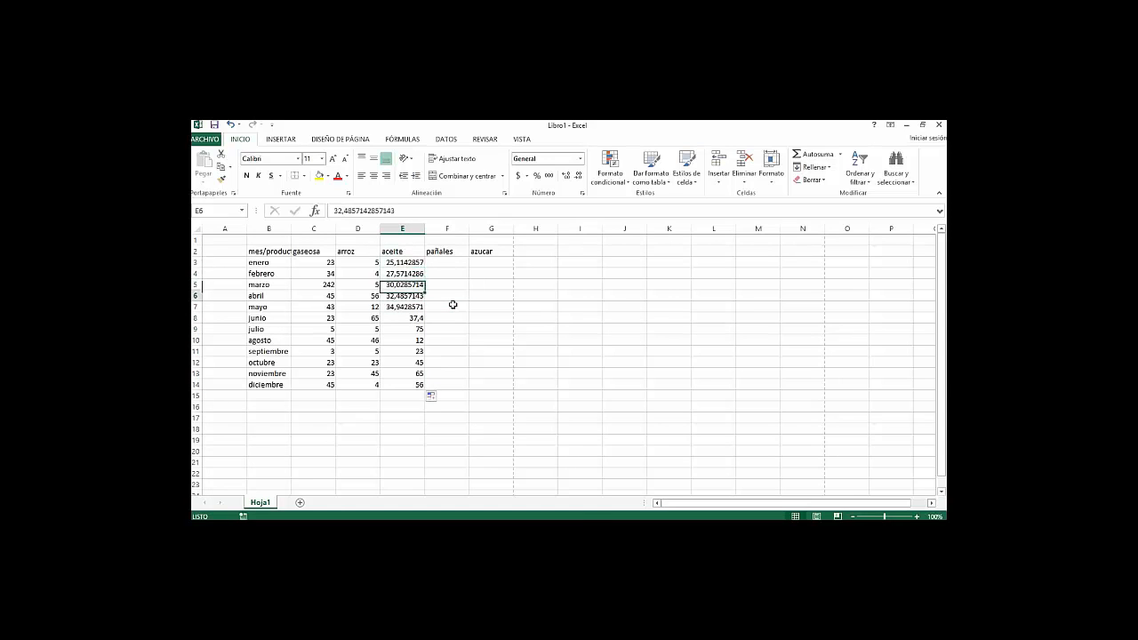
key(Up)
key(Up)
key(Up)
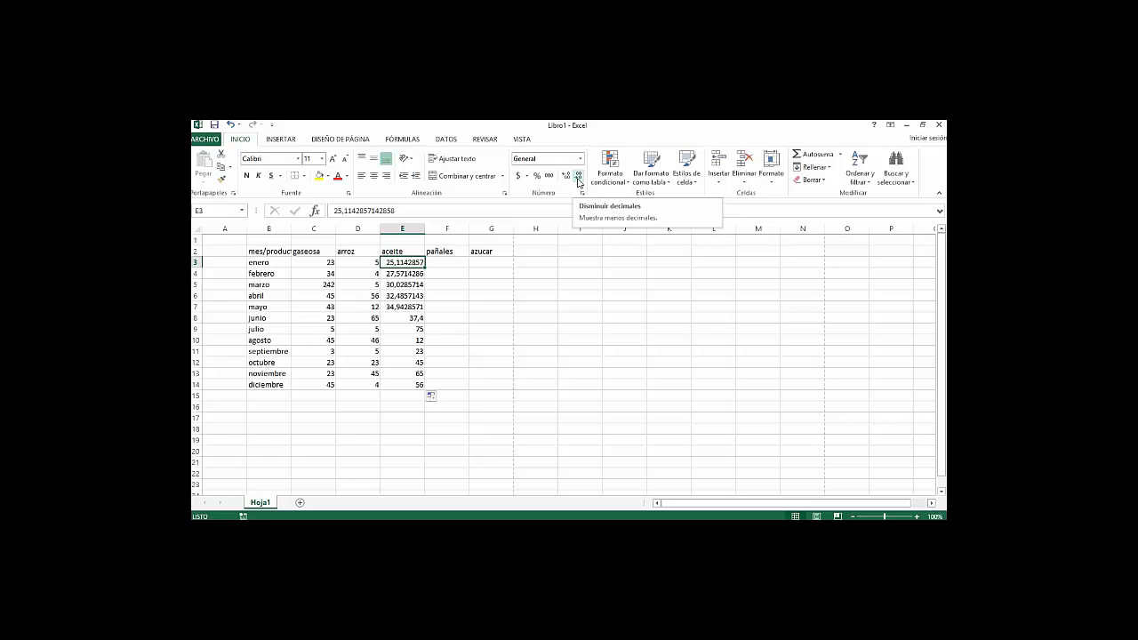
Step: Decrease the decimals of the aceite value for enero in E3 until it shows a whole number
click(578, 176)
click(578, 176)
click(578, 176)
click(578, 176)
click(578, 177)
click(578, 176)
click(578, 176)
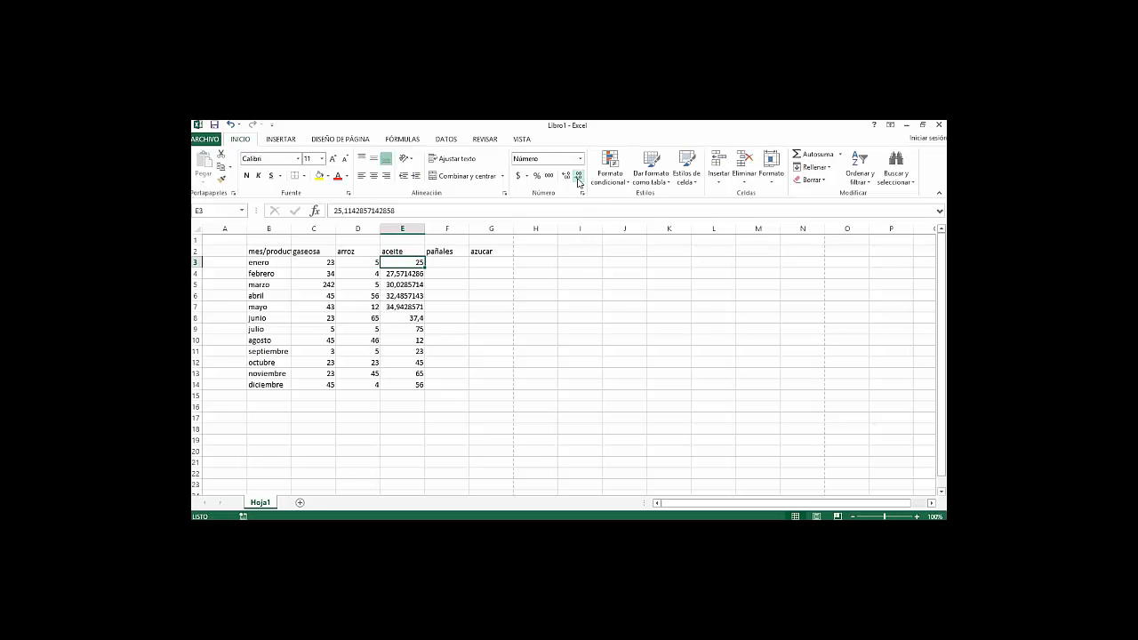
Step: Autofill from E3 down to E8 with the Rellenar formatos solo option, and select the reformatted cells E4:E8
click(447, 317)
click(410, 261)
drag(425, 268, 427, 329)
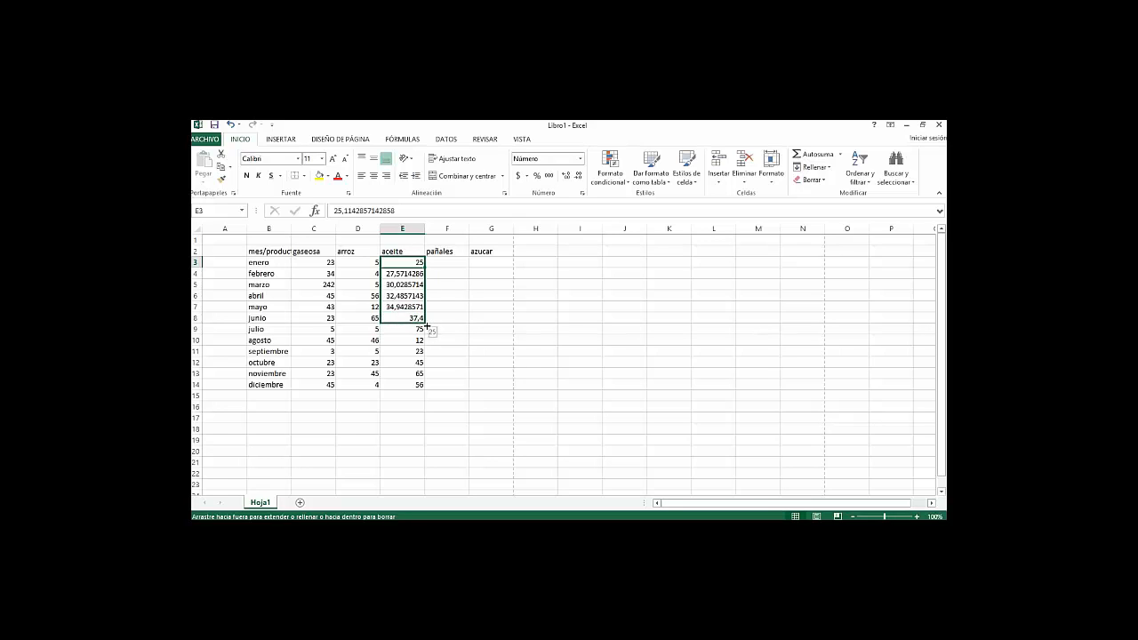
drag(427, 327, 426, 328)
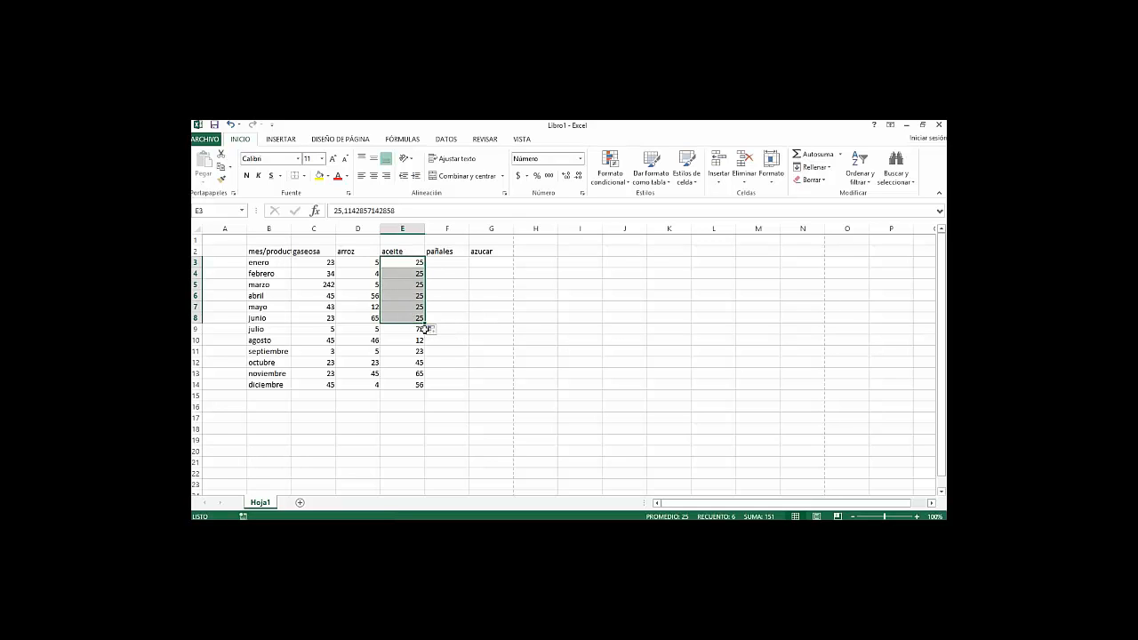
click(431, 330)
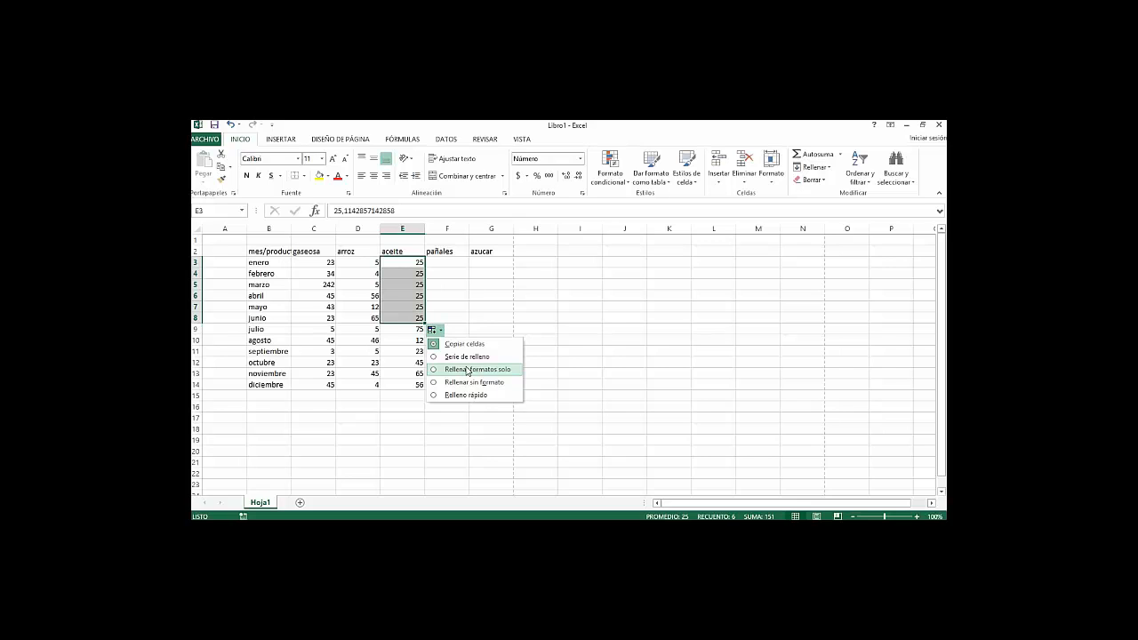
click(468, 370)
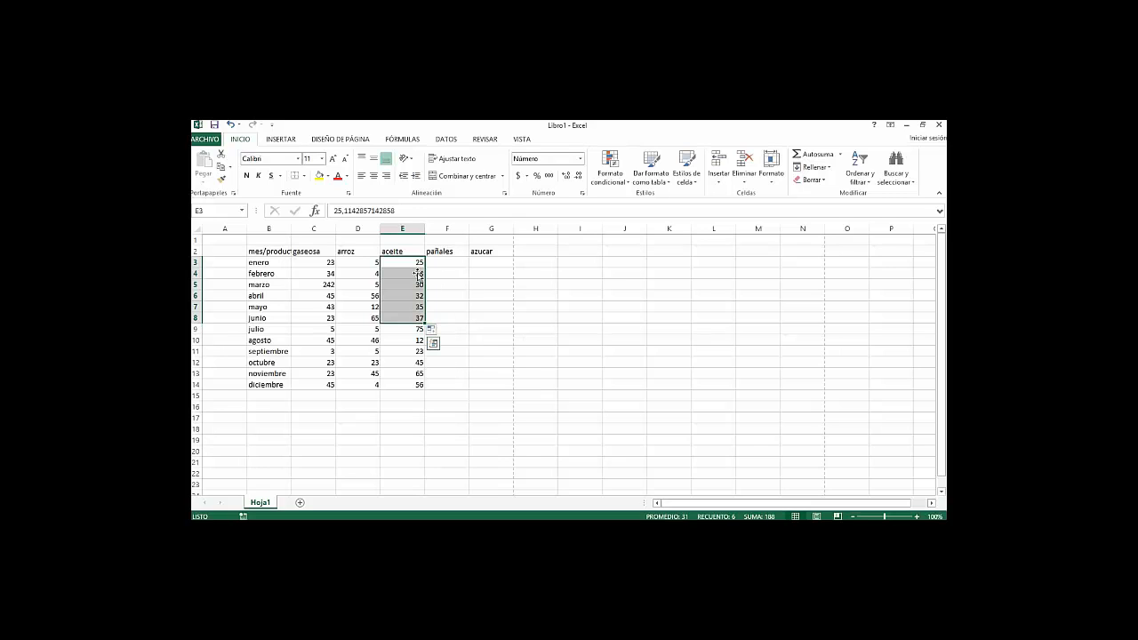
drag(418, 273, 418, 318)
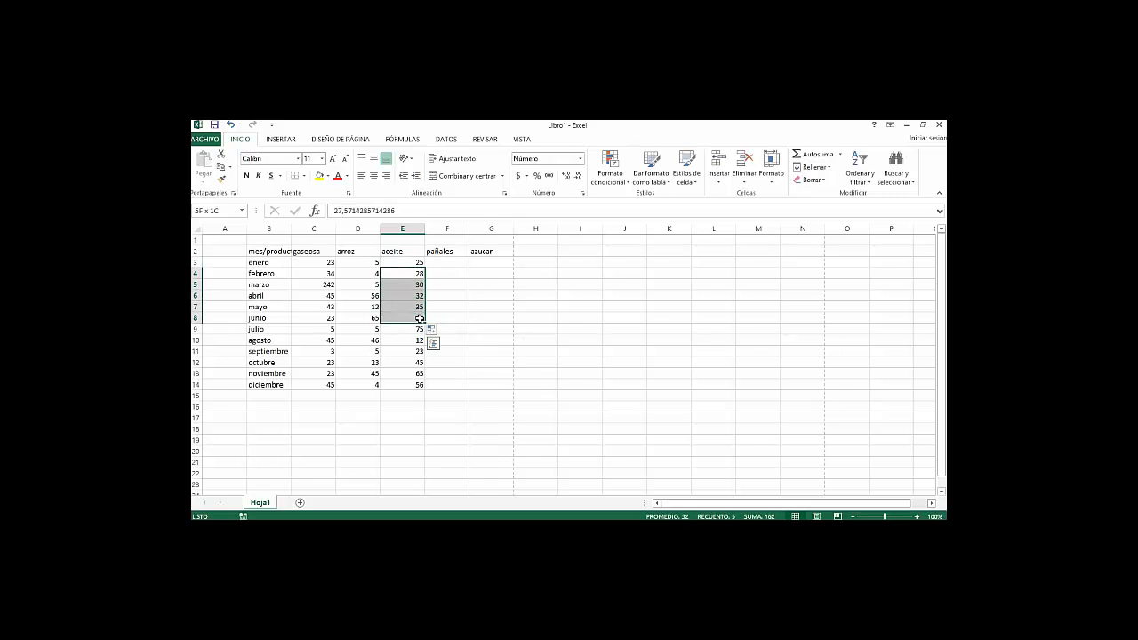
Step: Check the full stored value of enero's aceite cell E3 and the autofill options offered beside the aceite column
click(497, 310)
click(454, 263)
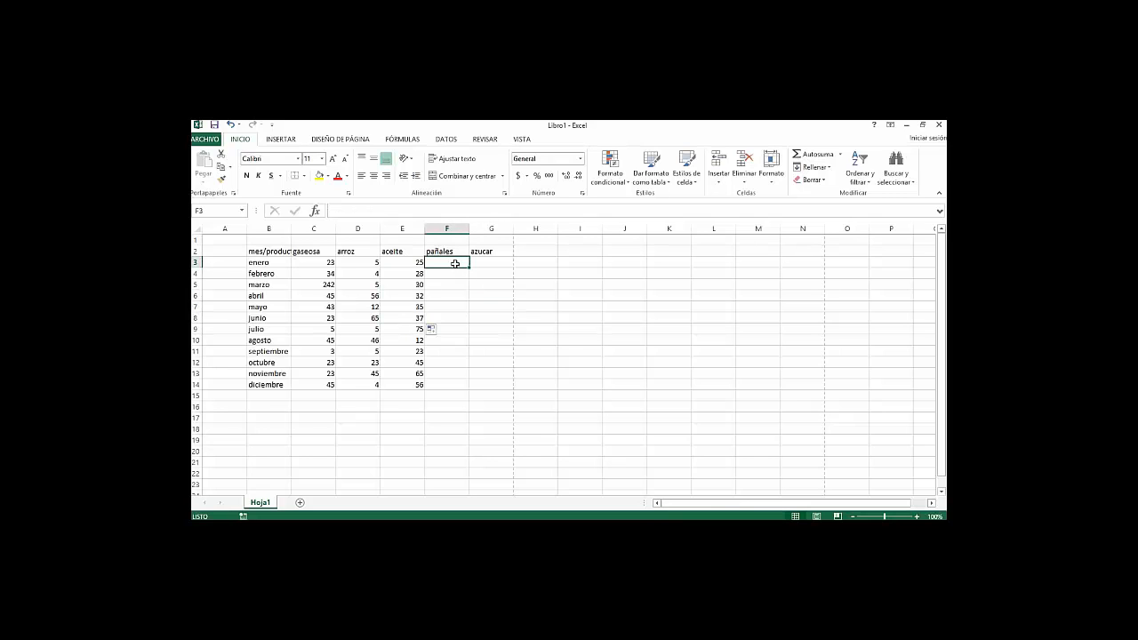
key(Left)
drag(421, 211, 326, 217)
key(Escape)
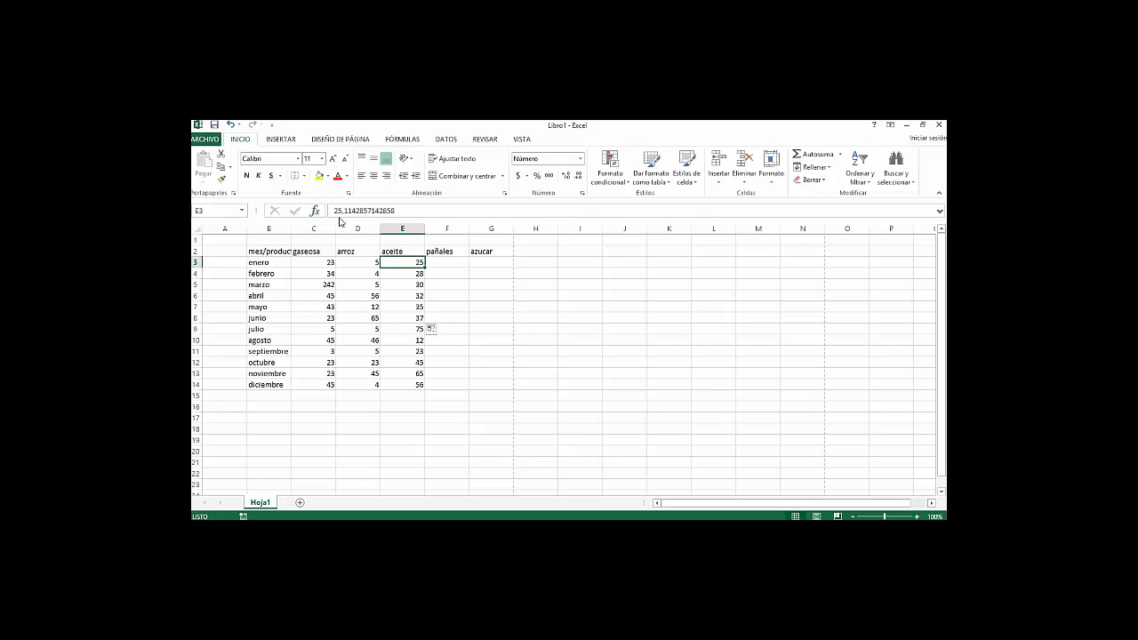
drag(327, 315, 362, 381)
click(433, 329)
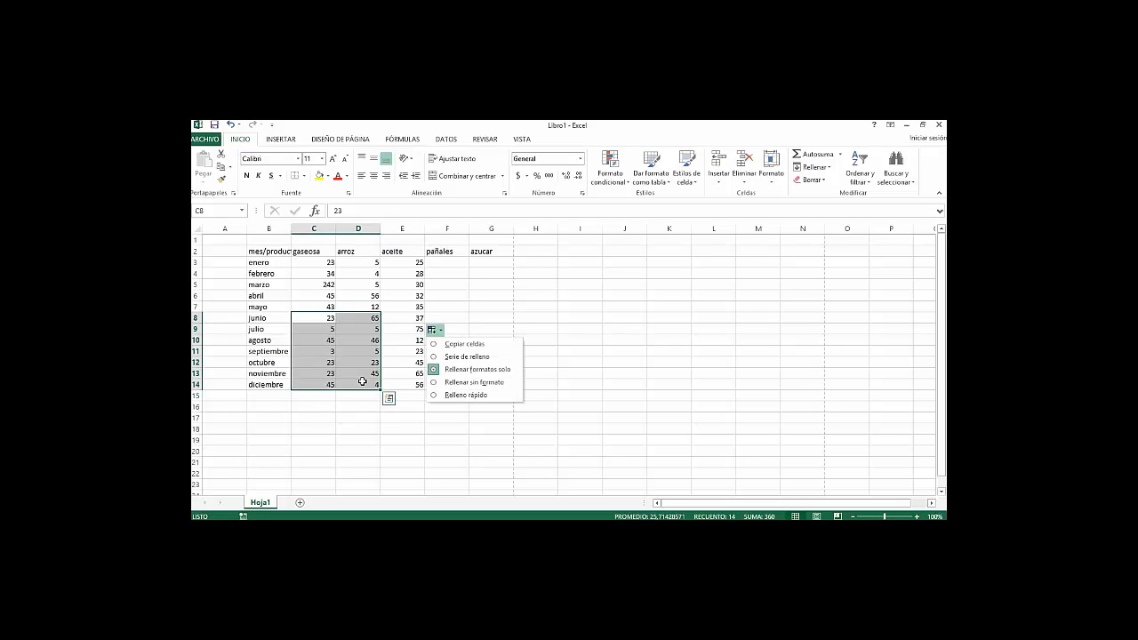
click(476, 310)
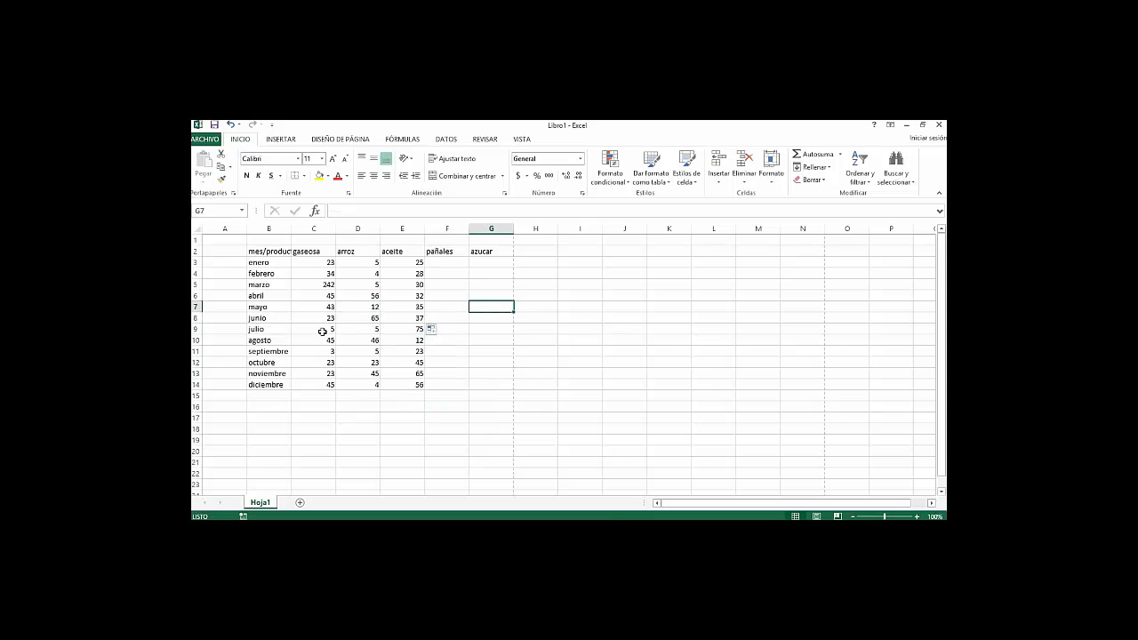
drag(327, 285, 362, 343)
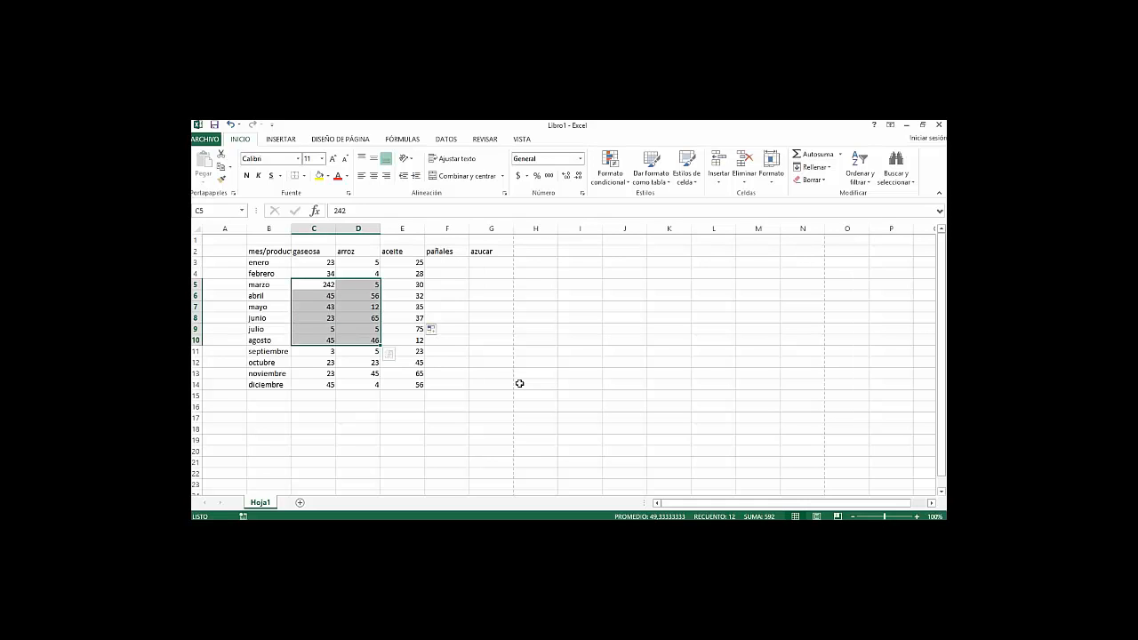
click(221, 169)
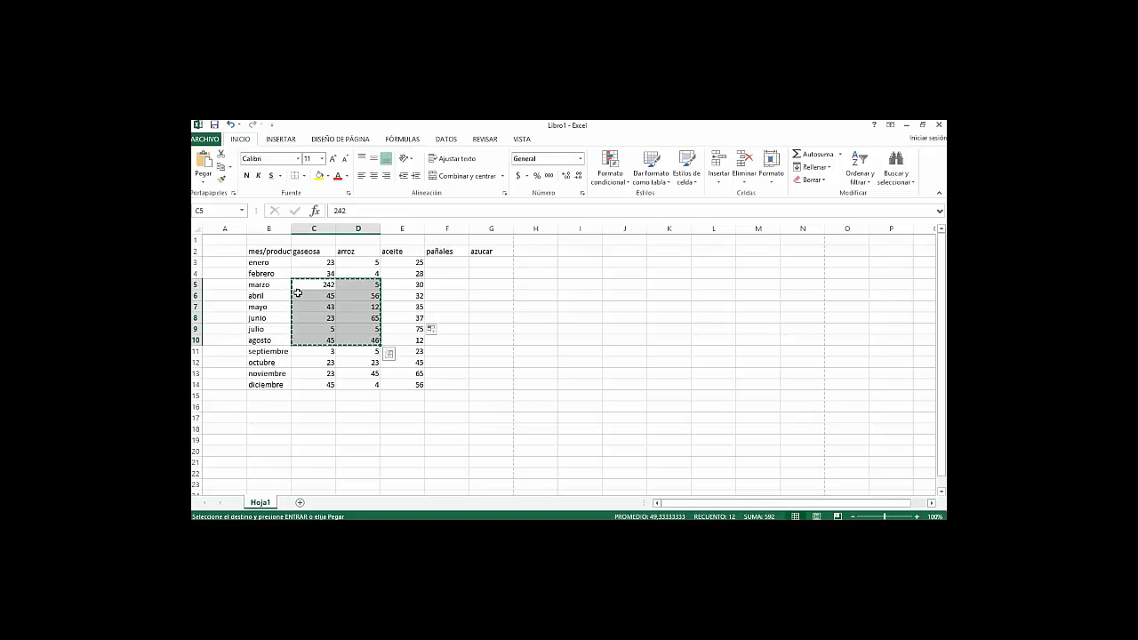
click(312, 285)
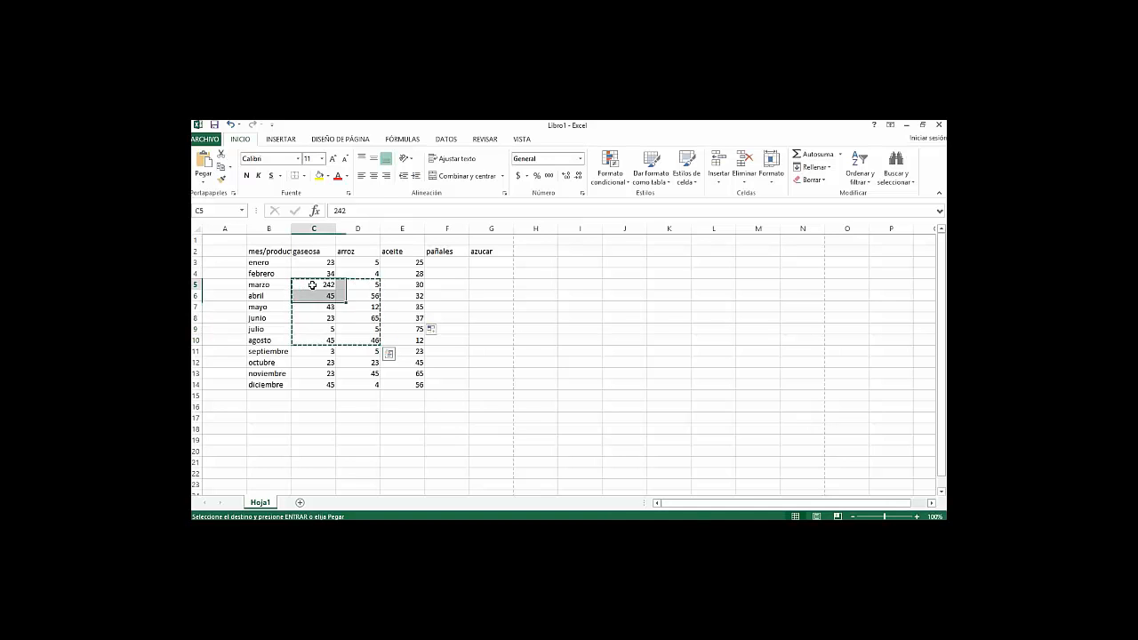
key(Escape)
Step: Copy the gaseosa and arroz values from marzo to agosto in C5:D10
drag(320, 284, 364, 339)
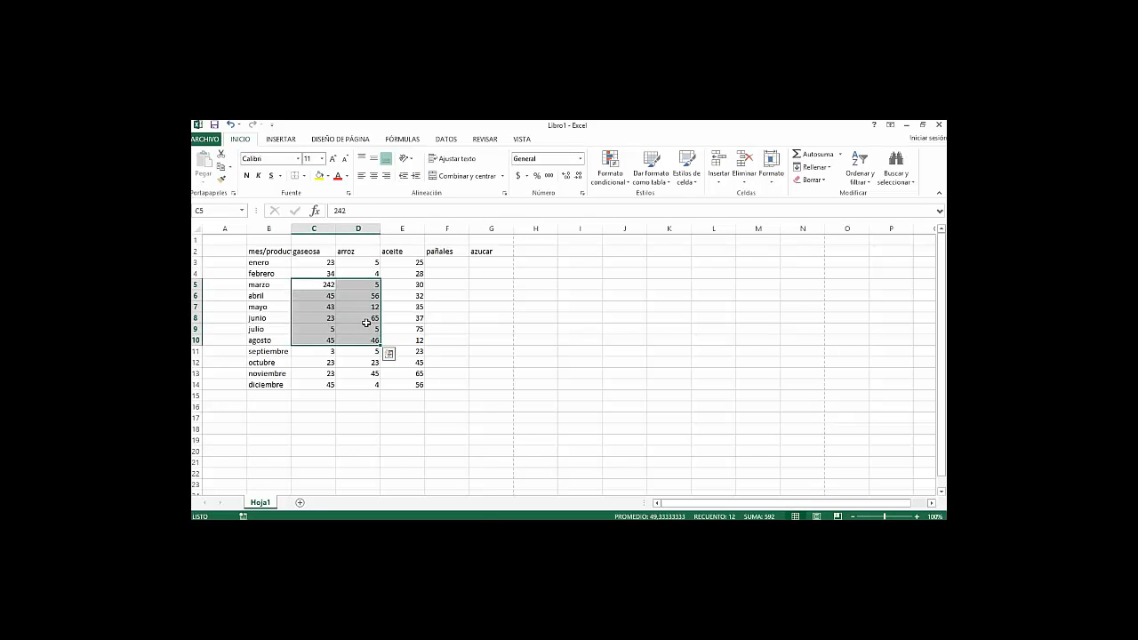
right_click(366, 324)
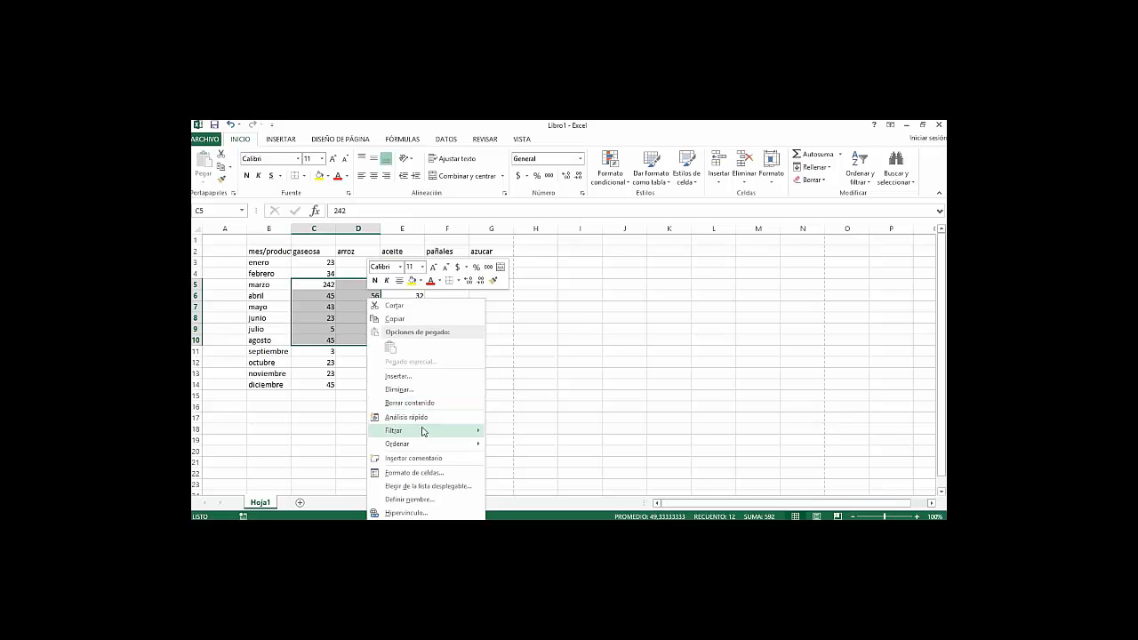
mouse_move(423, 432)
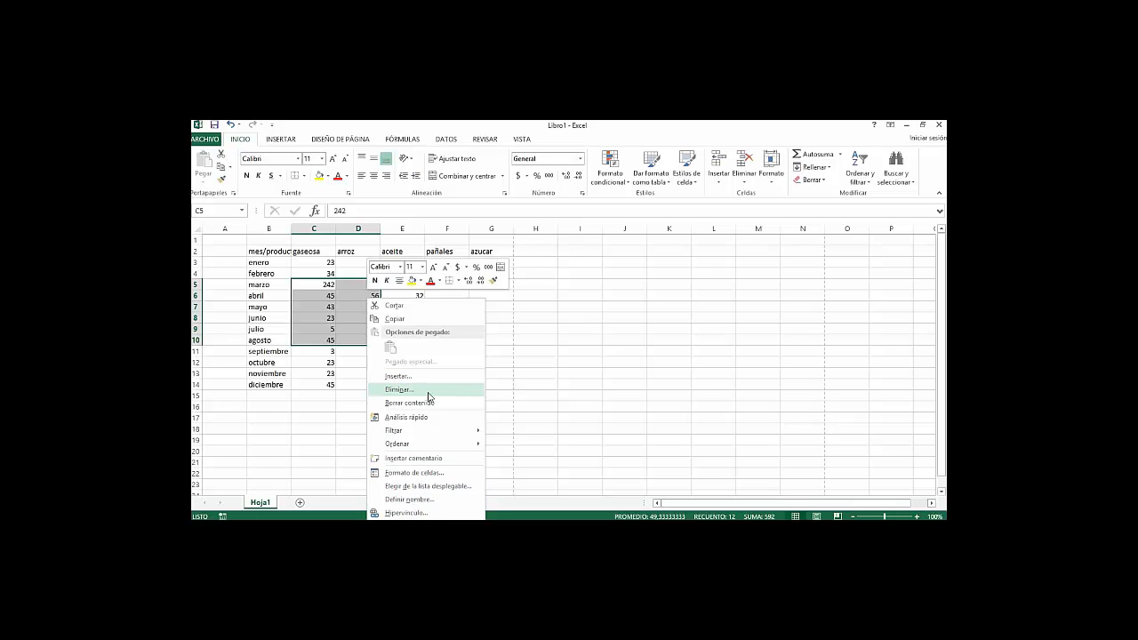
click(384, 320)
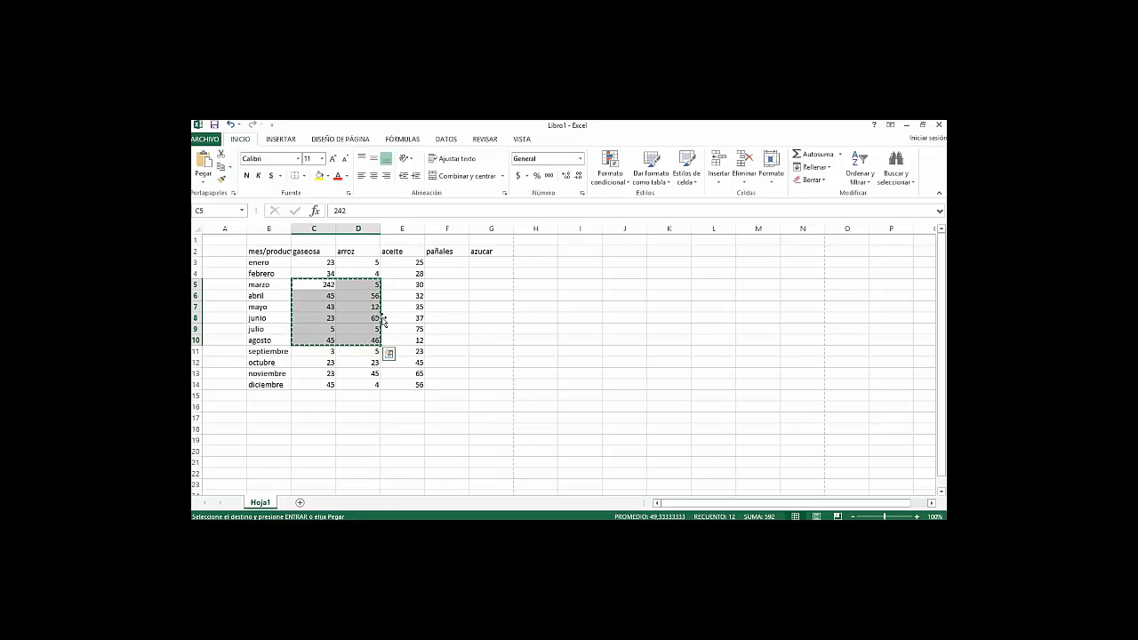
drag(296, 282, 362, 340)
Step: Preview the paste options for the copied block at F3 in the pañales column without pasting
click(436, 261)
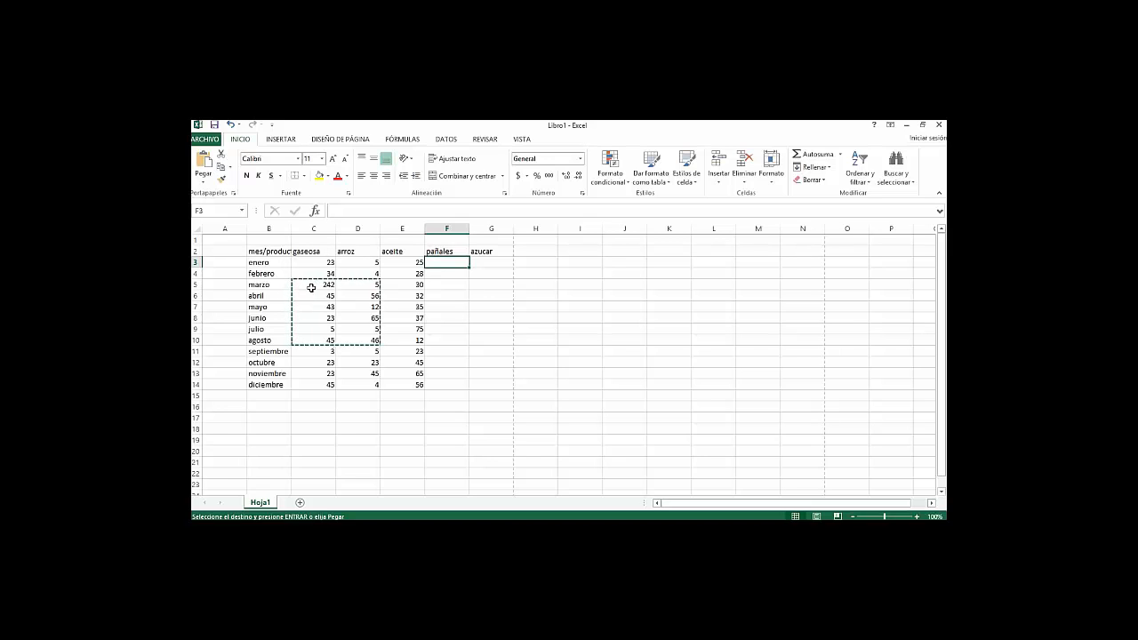
right_click(444, 260)
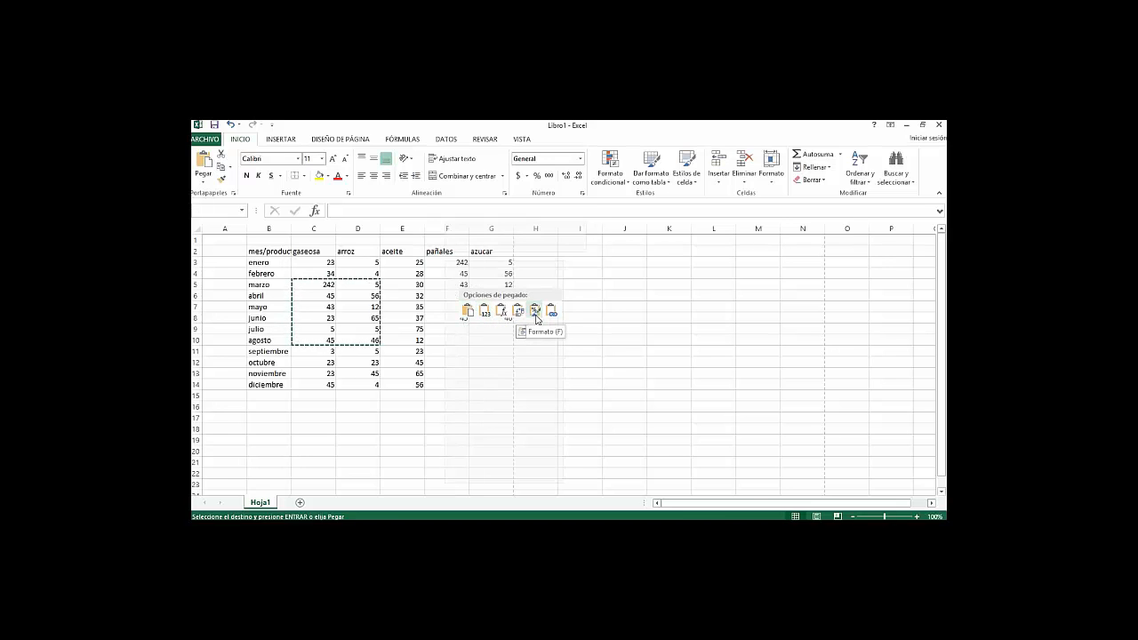
key(Escape)
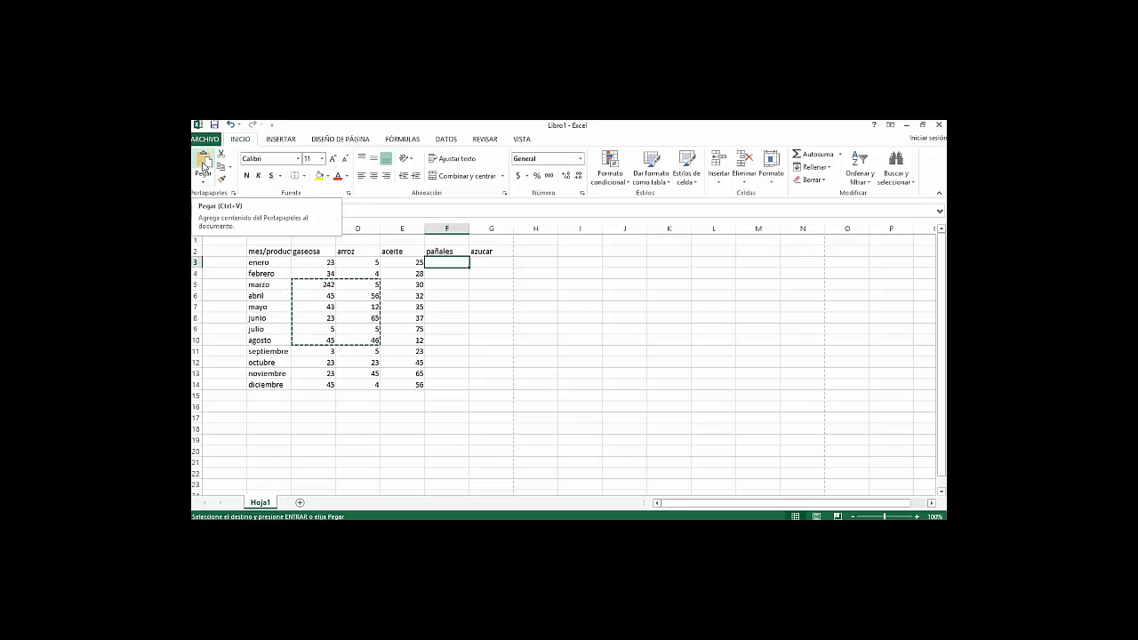
right_click(449, 259)
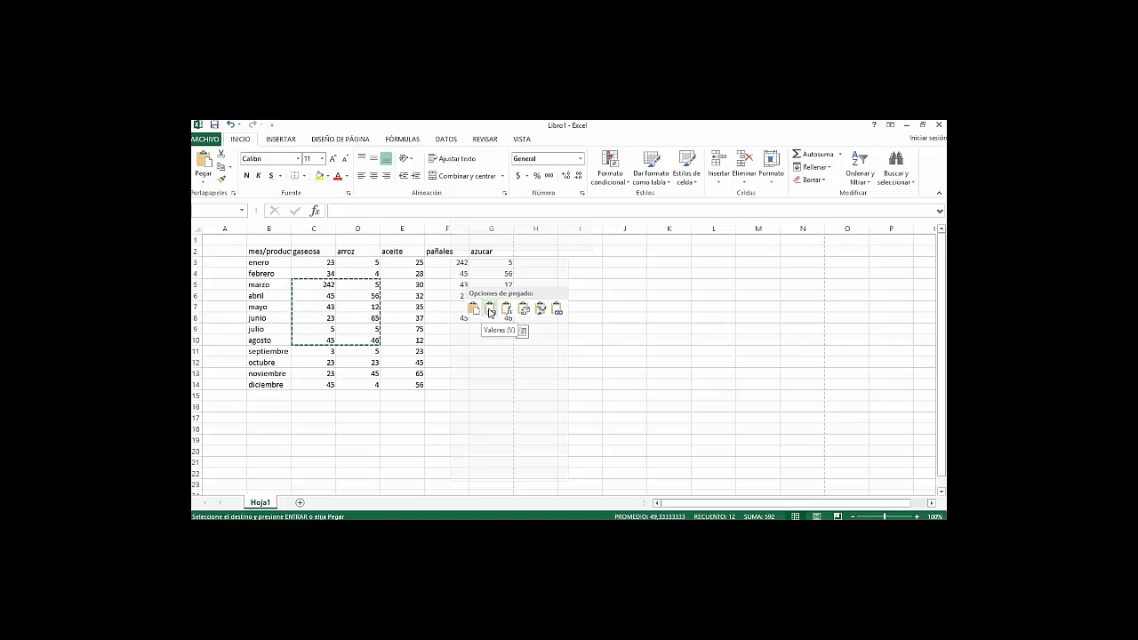
key(Escape)
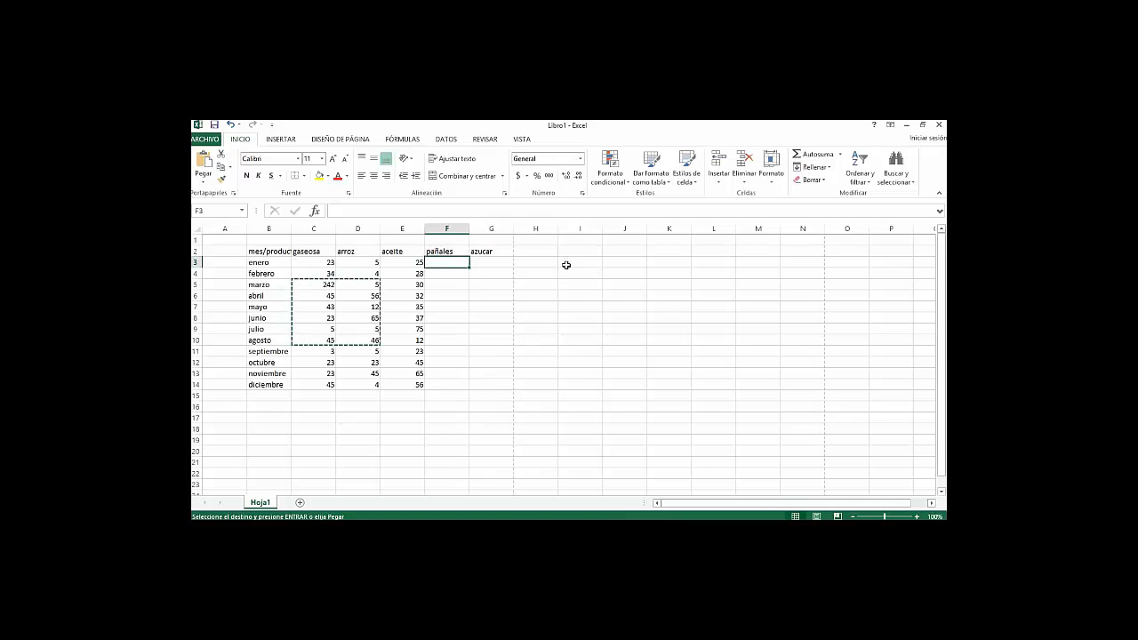
Step: Apply a yellow fill to the gaseosa and arroz cells C5:D10
drag(303, 281, 358, 341)
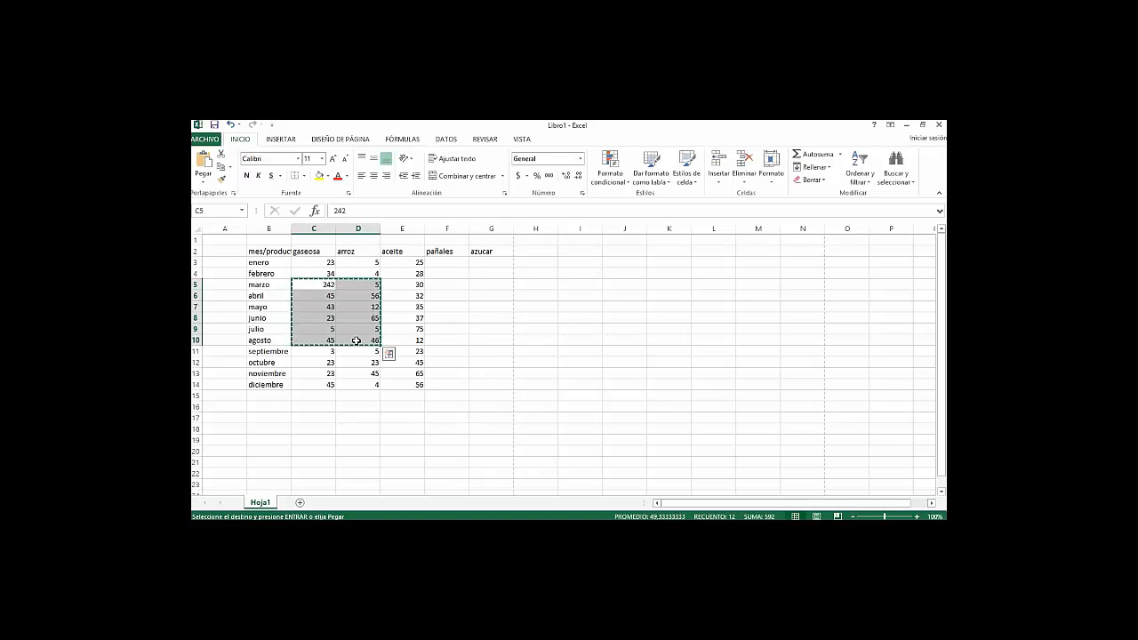
click(322, 180)
click(403, 299)
Step: Copy the yellow block C5:D10 and paste it at F3 with the Valores option
drag(303, 289, 369, 340)
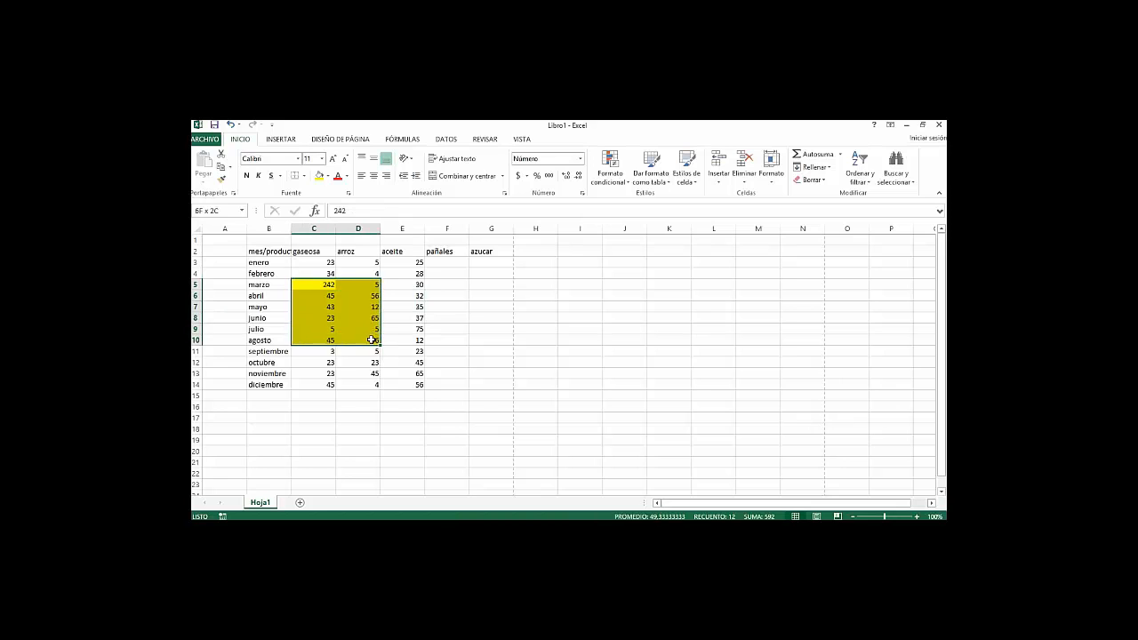
key(ctrl+c)
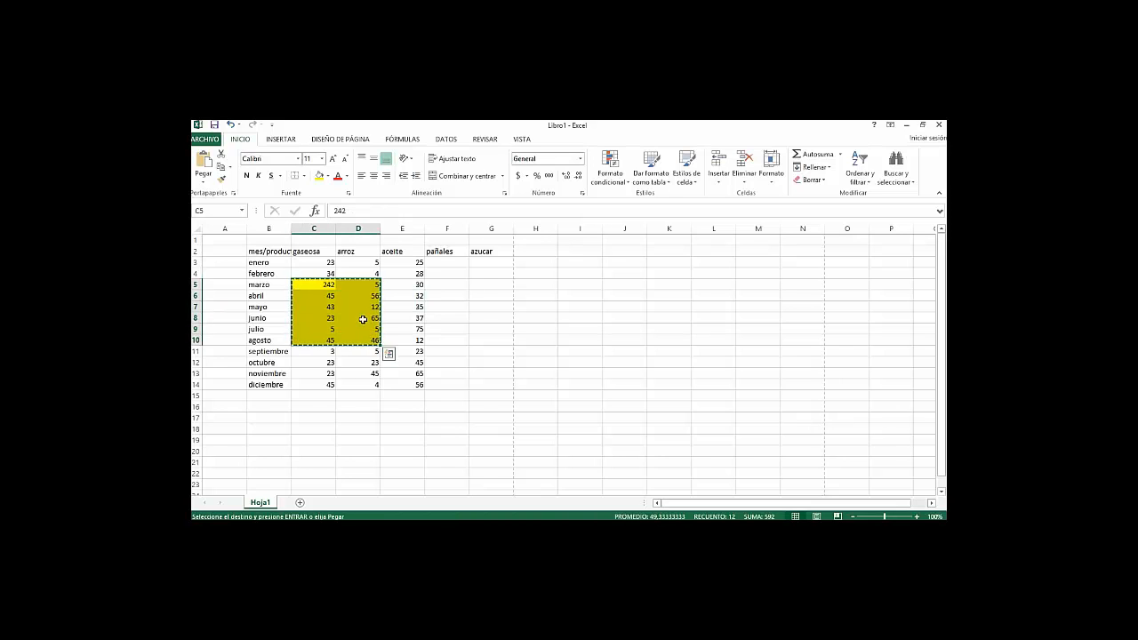
click(440, 264)
right_click(440, 264)
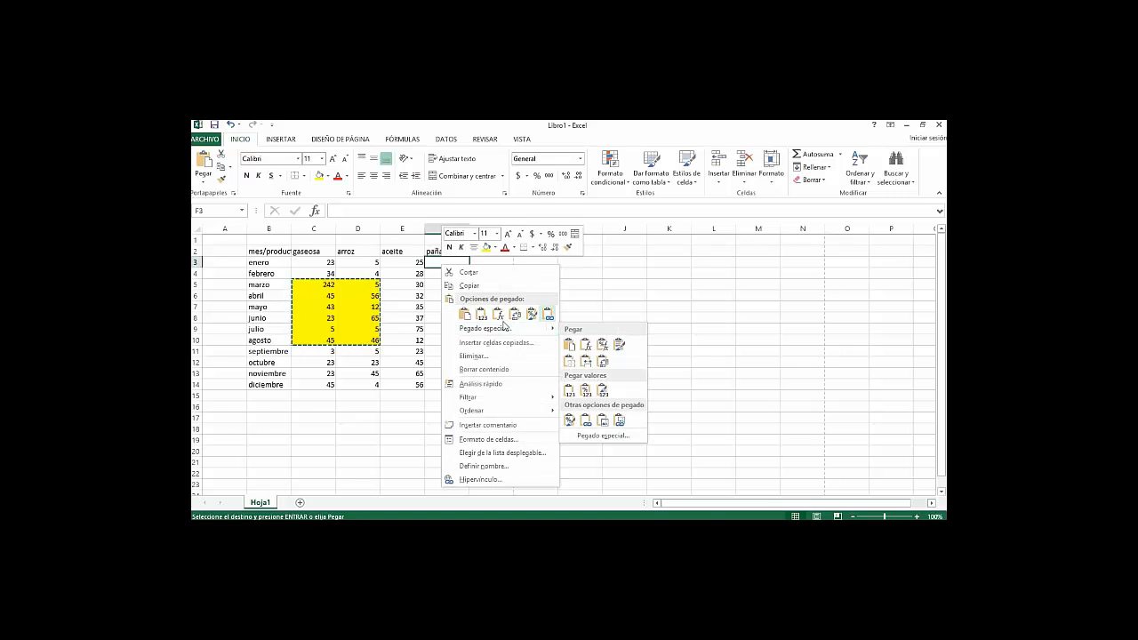
click(465, 318)
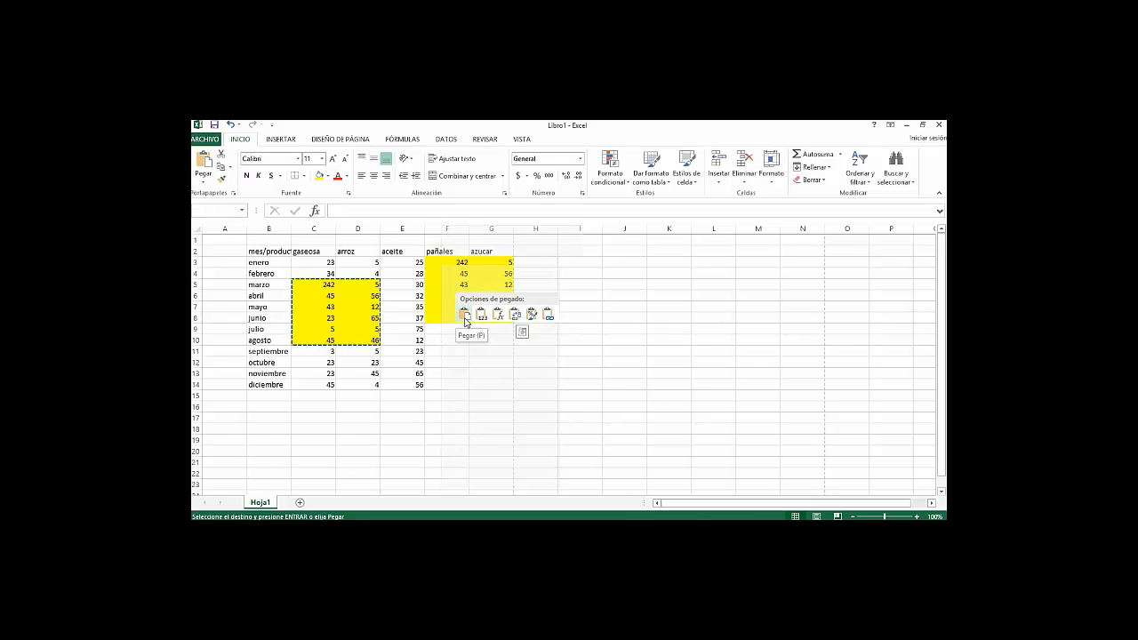
click(467, 318)
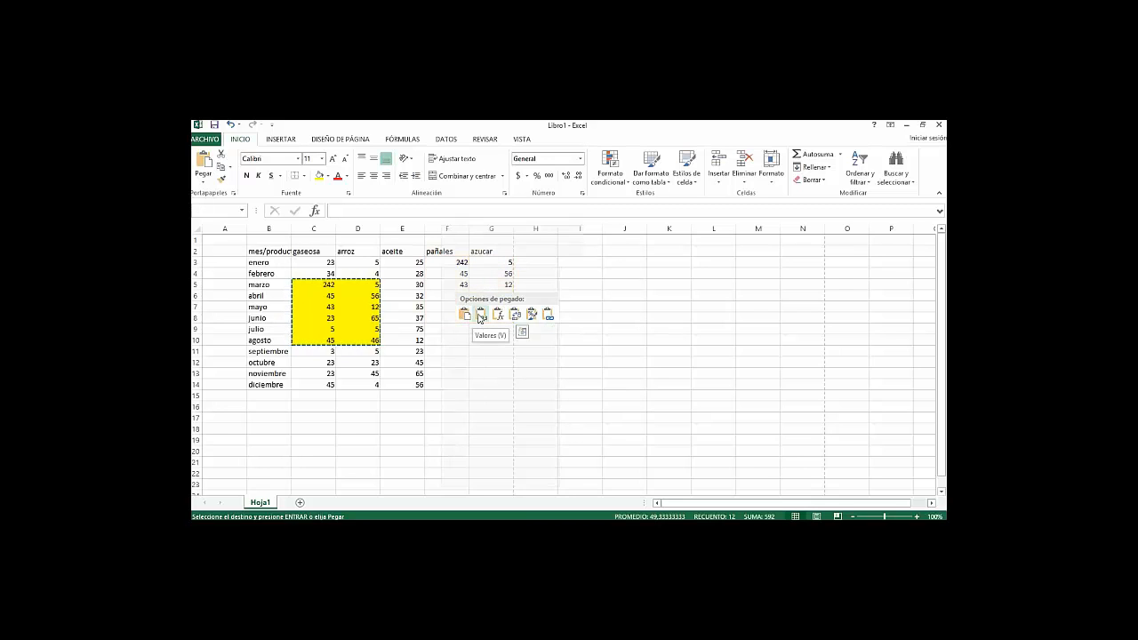
click(480, 318)
click(478, 318)
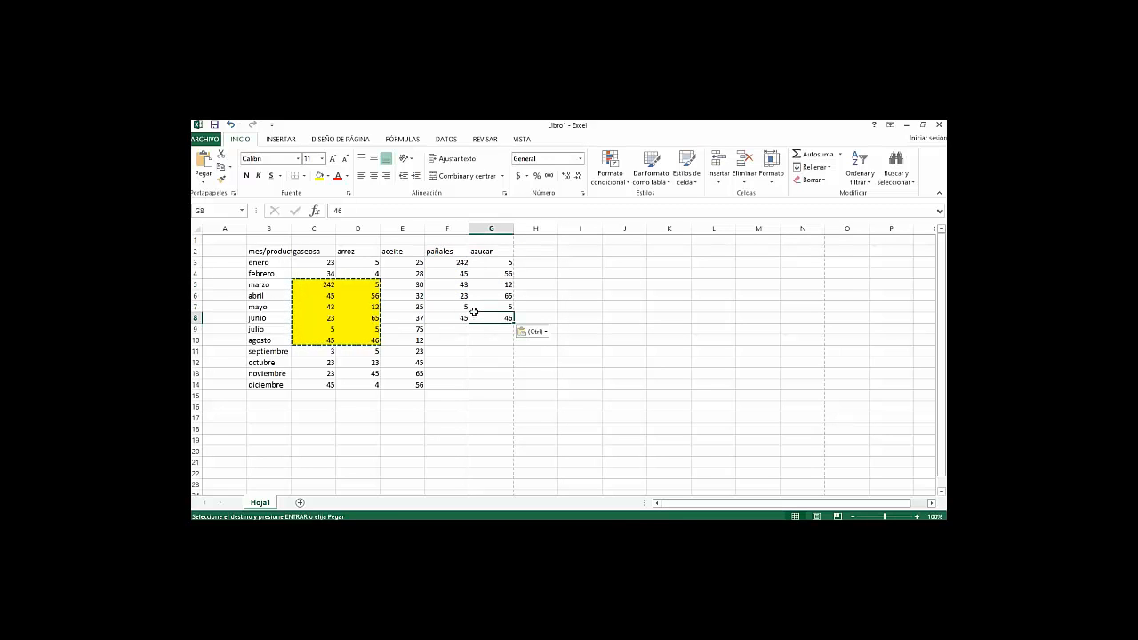
Step: Try autofilling pañales and azucar from F5:G7 down to diciembre, and clear the contents of F8:G14
drag(460, 287, 513, 389)
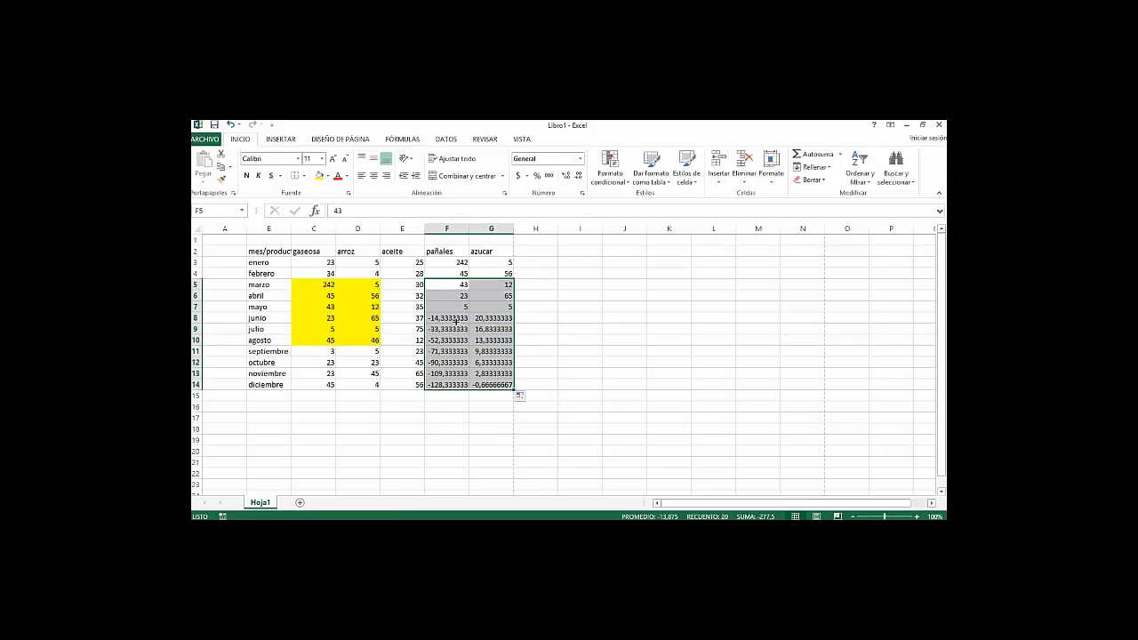
drag(453, 283, 515, 388)
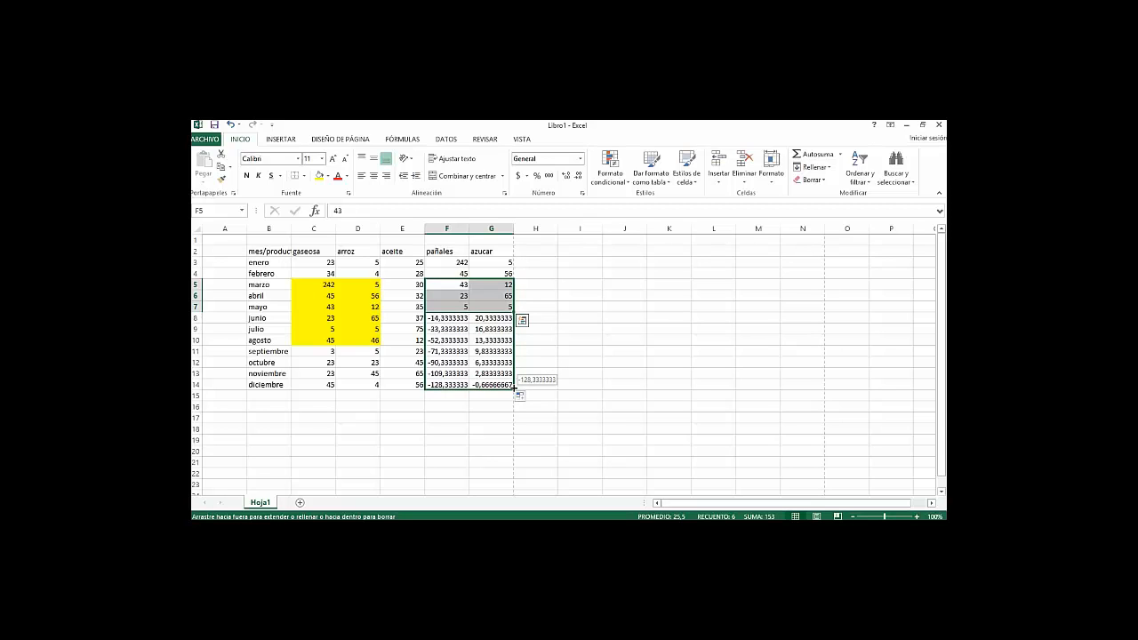
drag(514, 388, 513, 390)
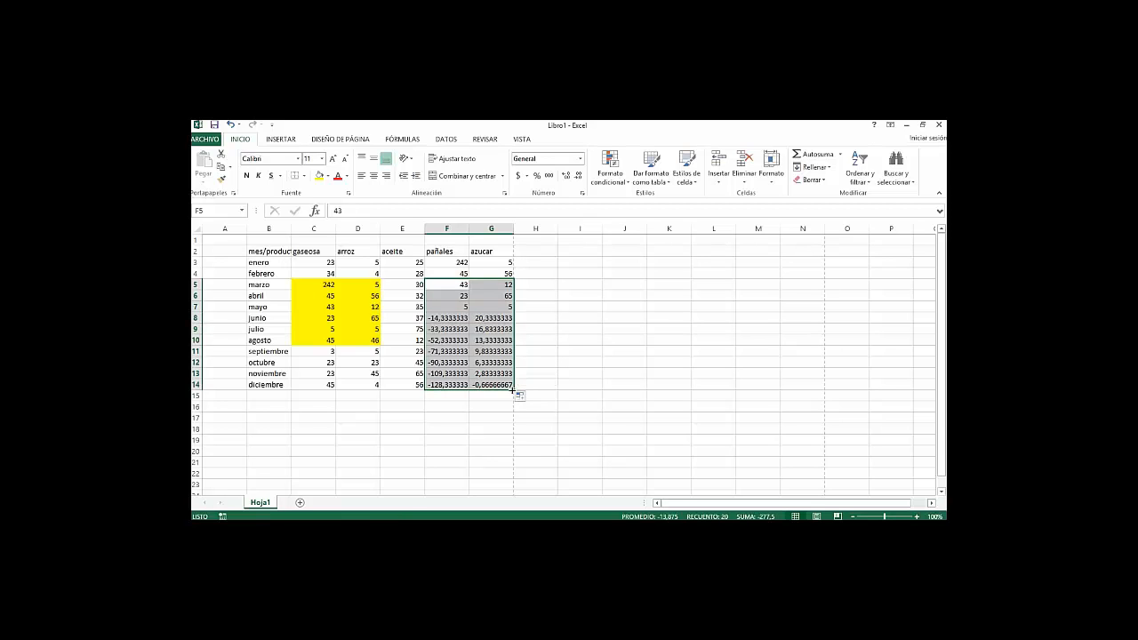
drag(438, 317, 495, 385)
key(Delete)
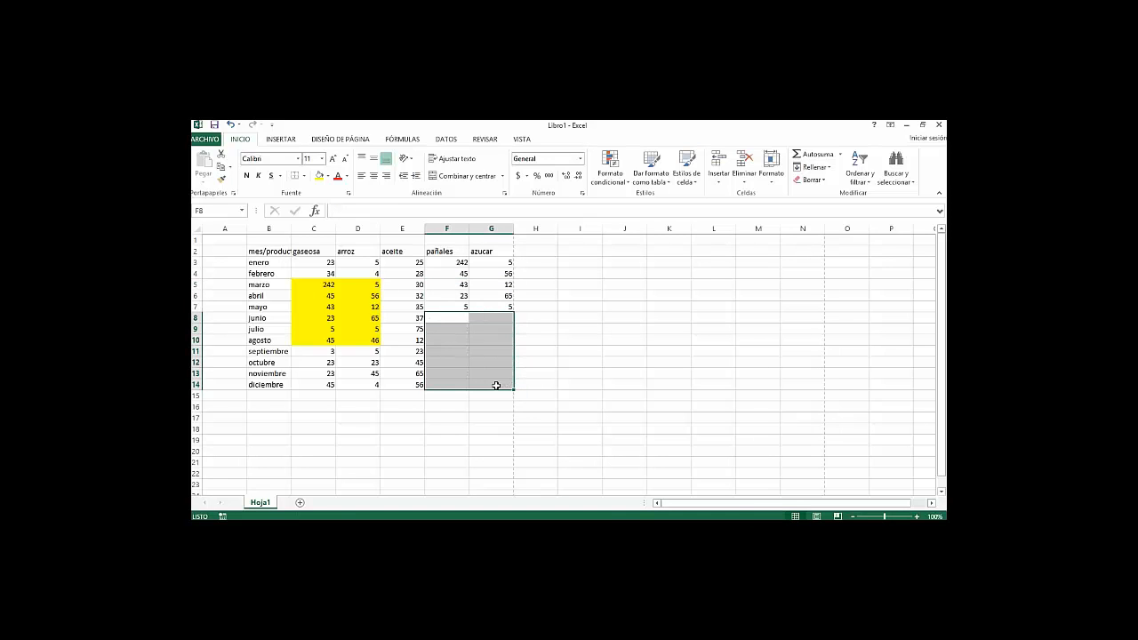
Step: Copy the arroz and aceite values D8:E14 and paste only the values at F8
drag(422, 382, 378, 320)
key(ctrl+c)
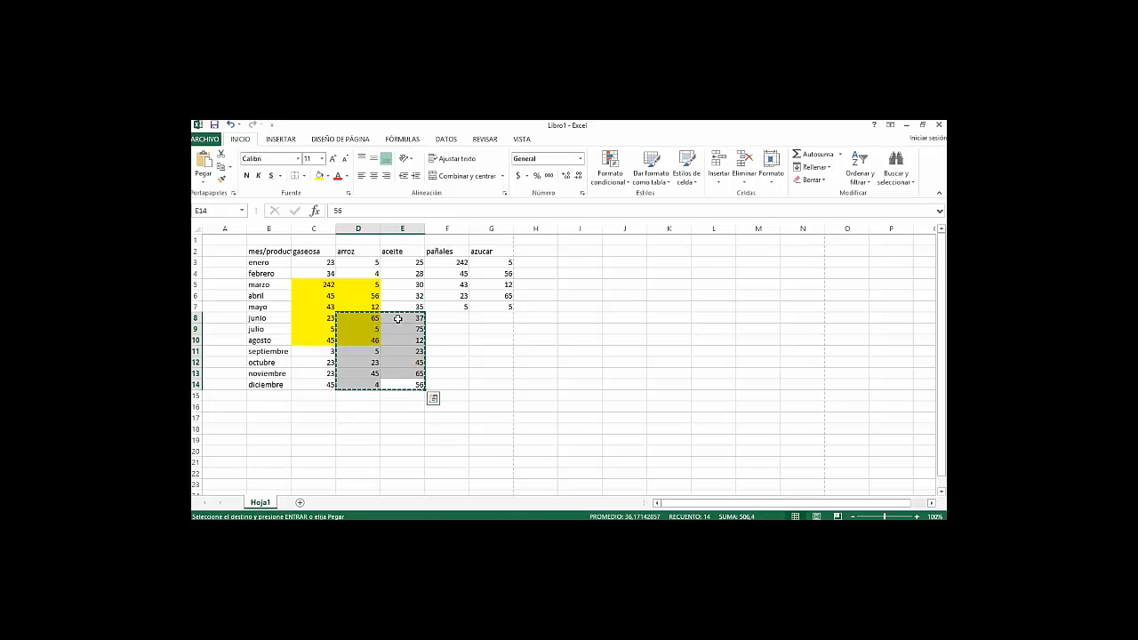
right_click(433, 318)
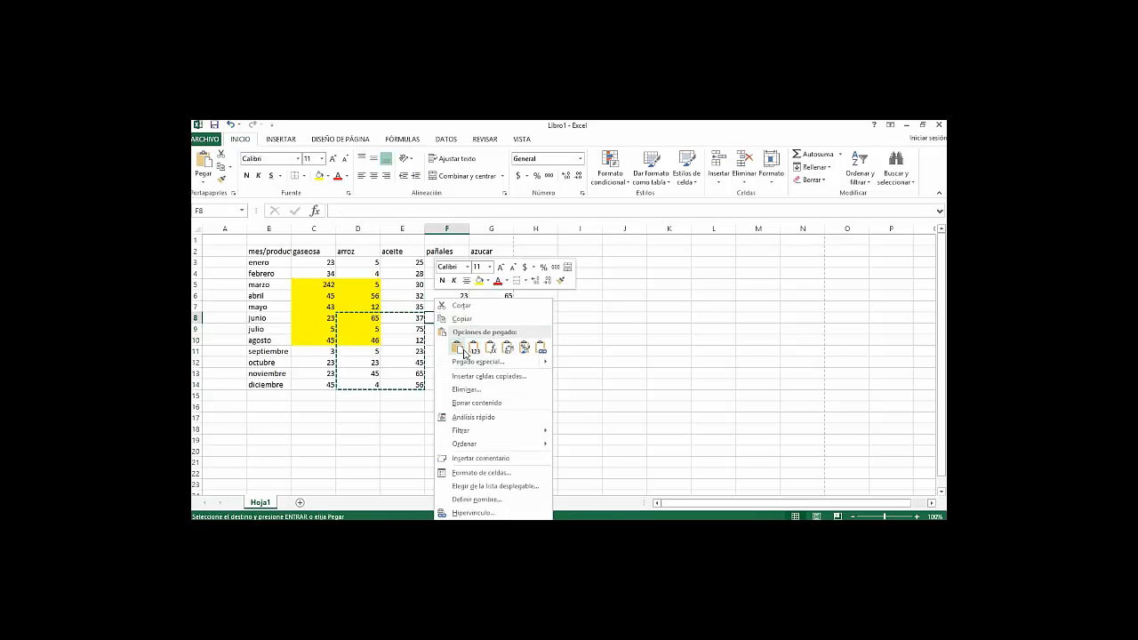
click(473, 349)
click(579, 344)
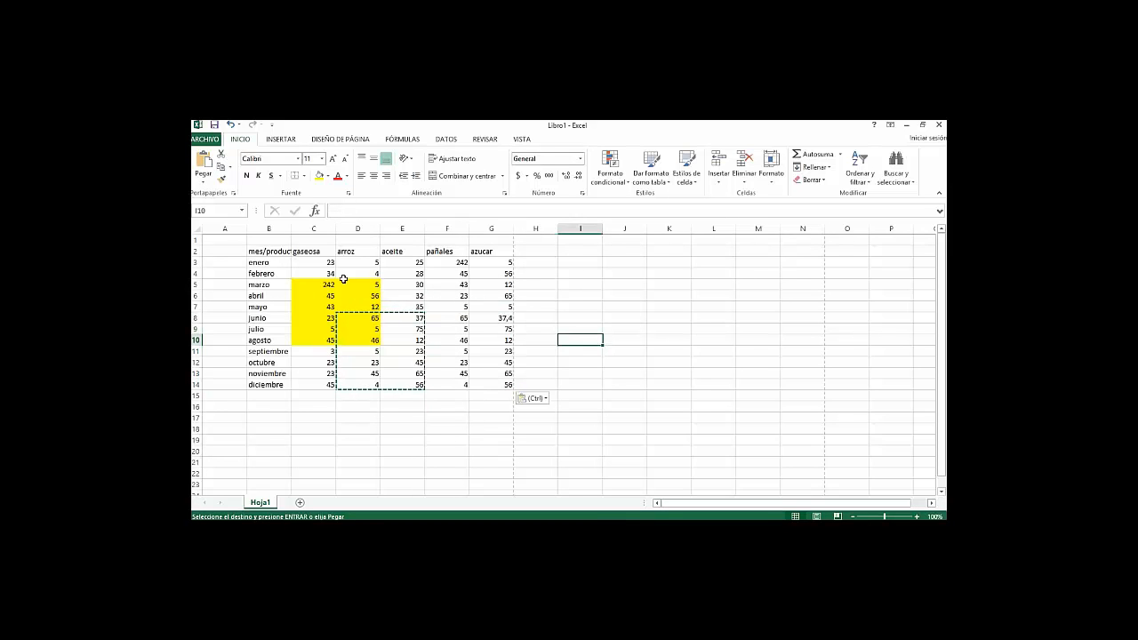
Step: Clear only the formats of the yellow cells C5:D10 with Borrar formatos
click(304, 283)
drag(304, 283, 360, 342)
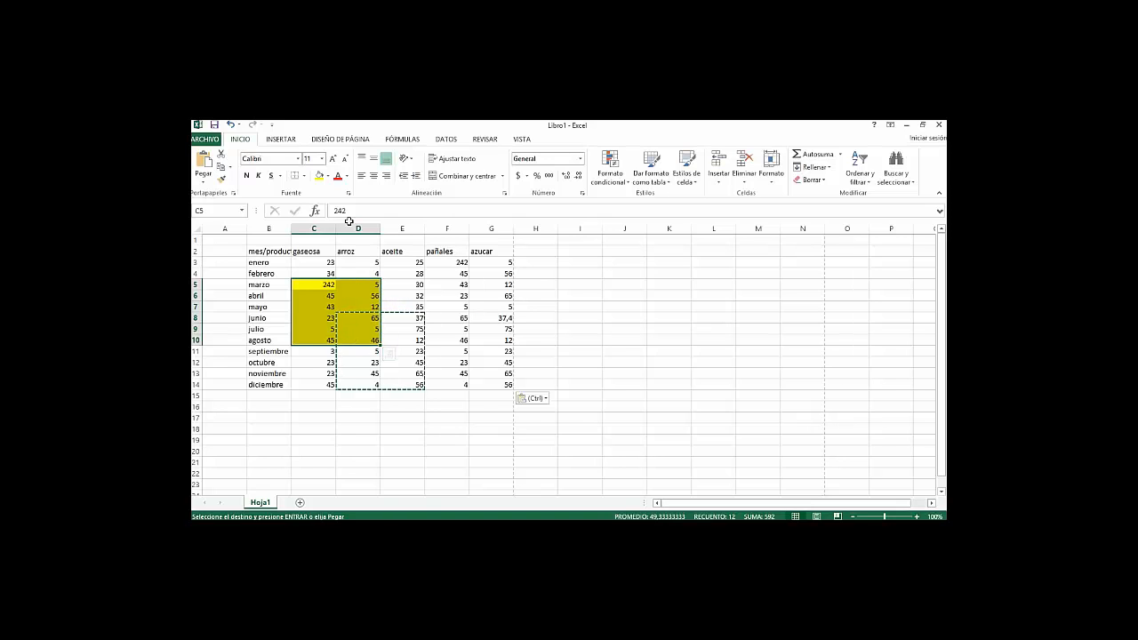
click(328, 177)
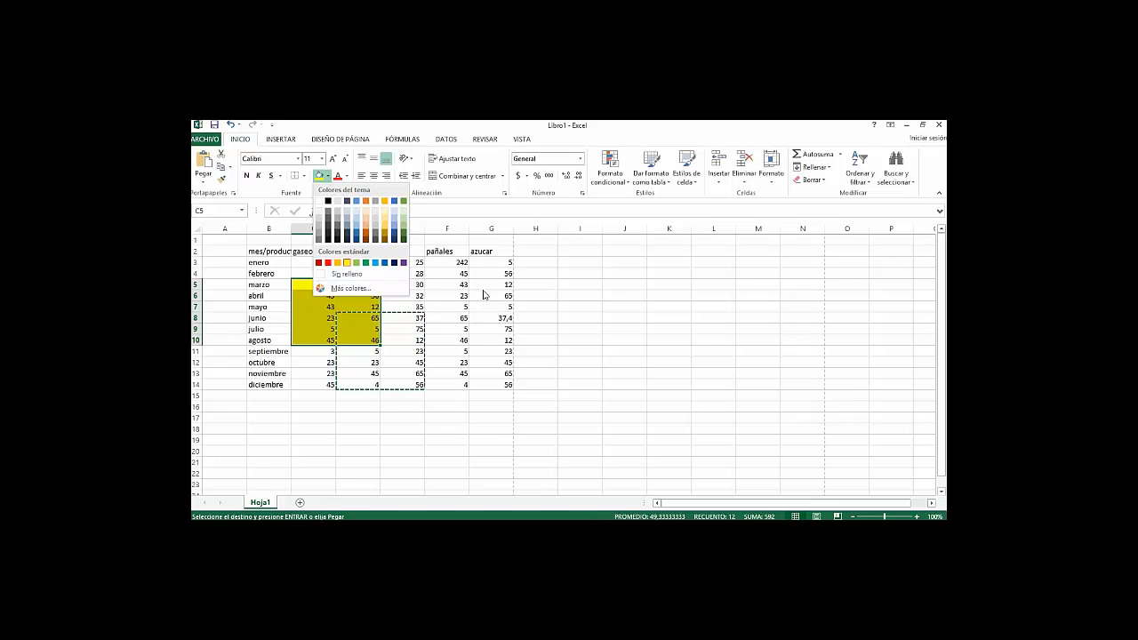
click(581, 295)
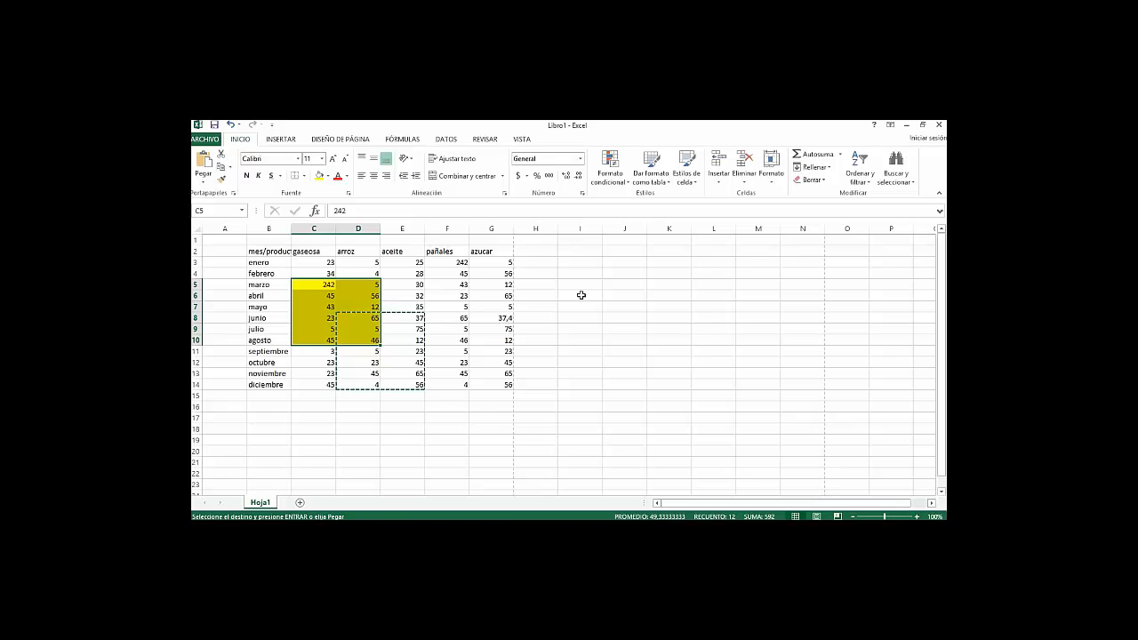
click(824, 181)
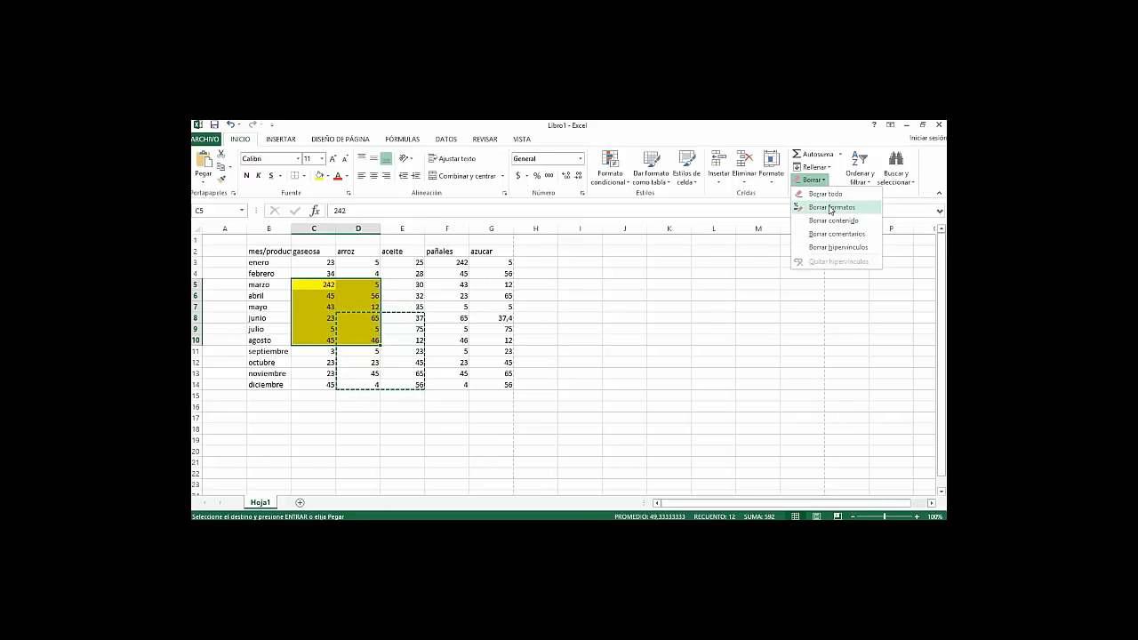
click(830, 207)
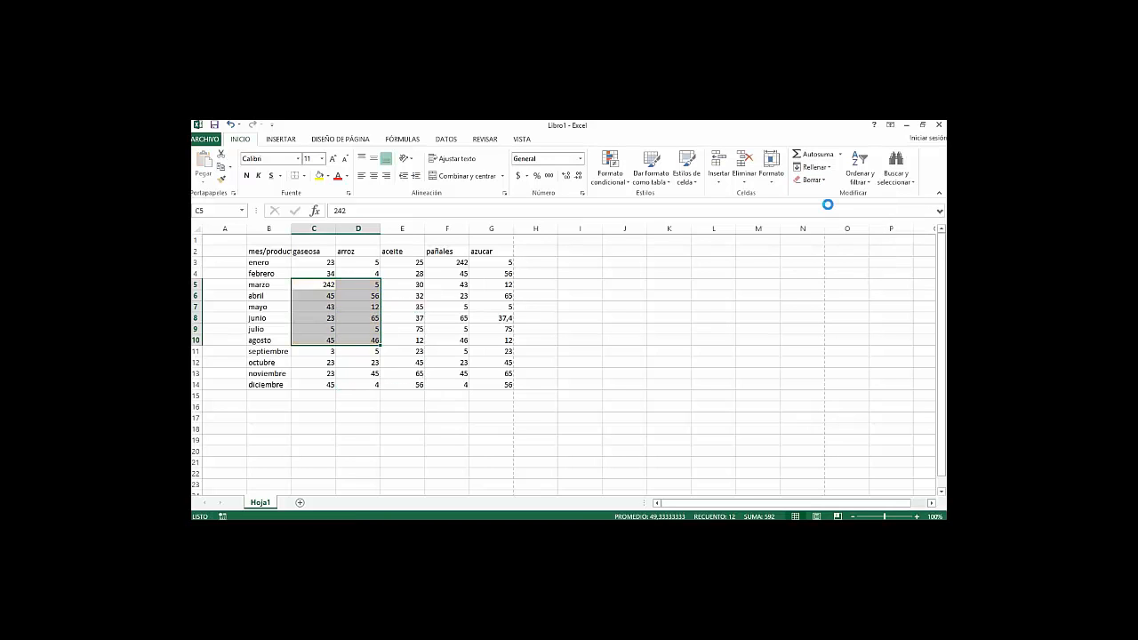
click(338, 323)
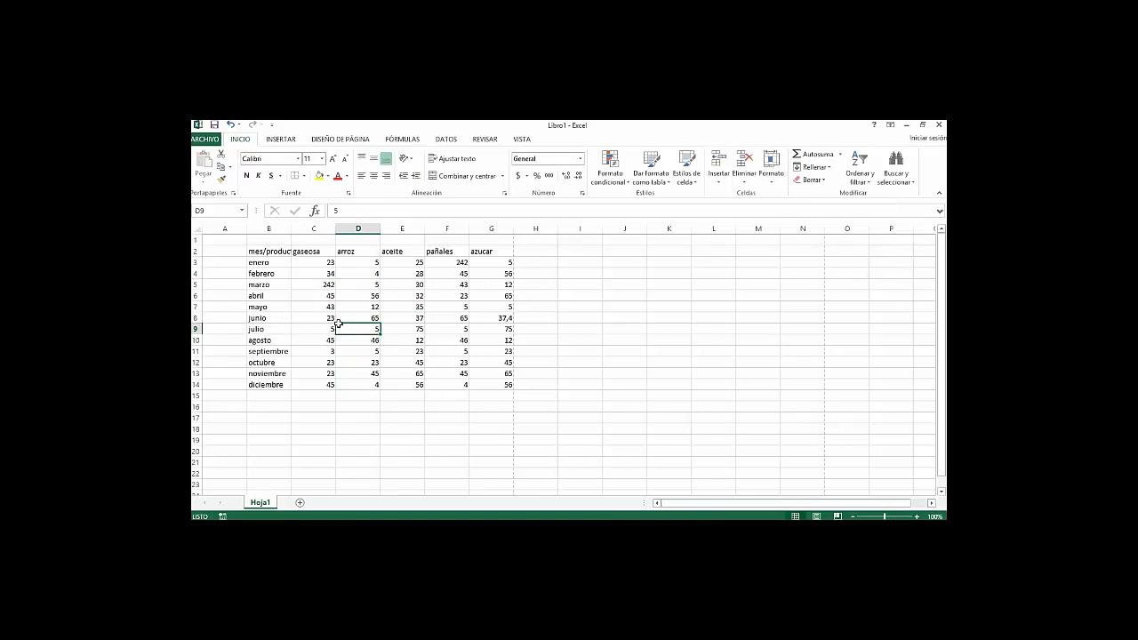
click(517, 309)
click(597, 315)
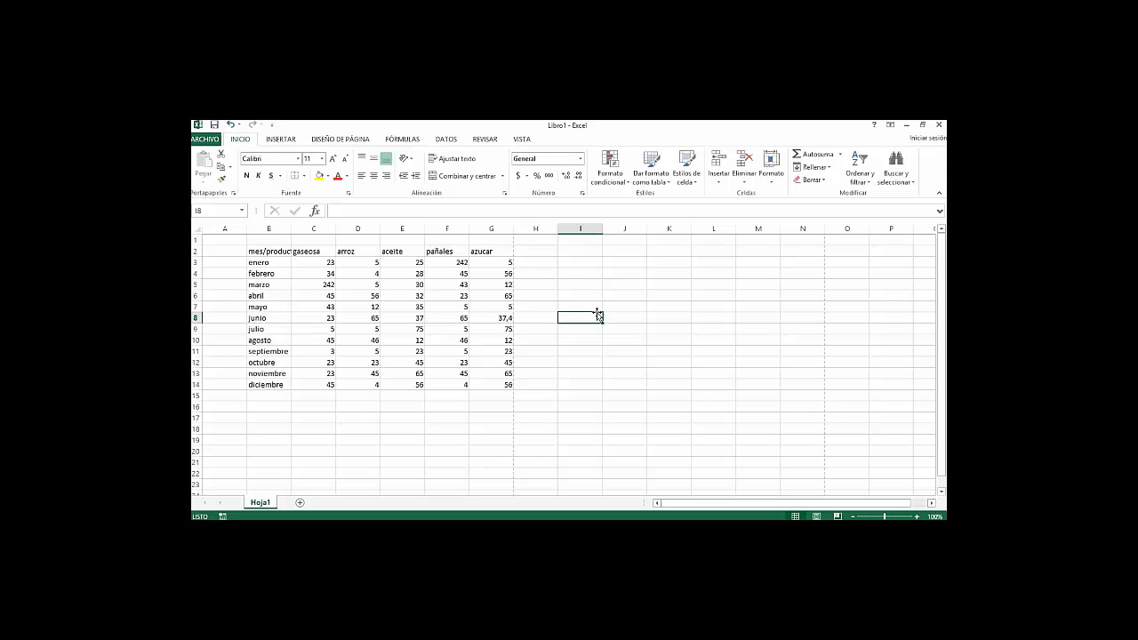
click(504, 249)
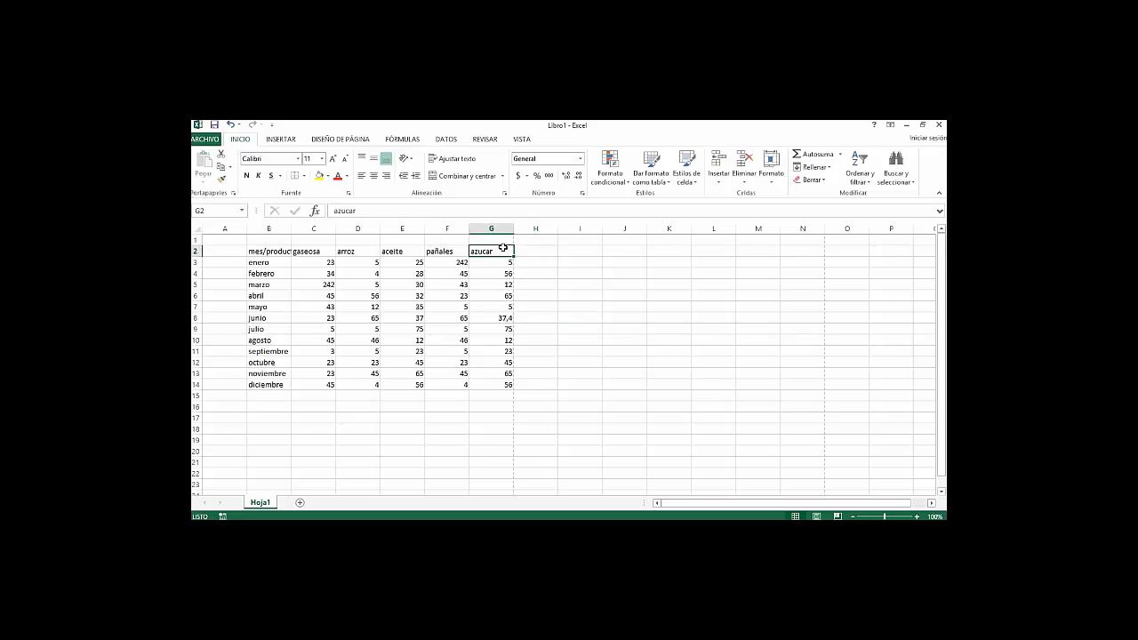
click(575, 285)
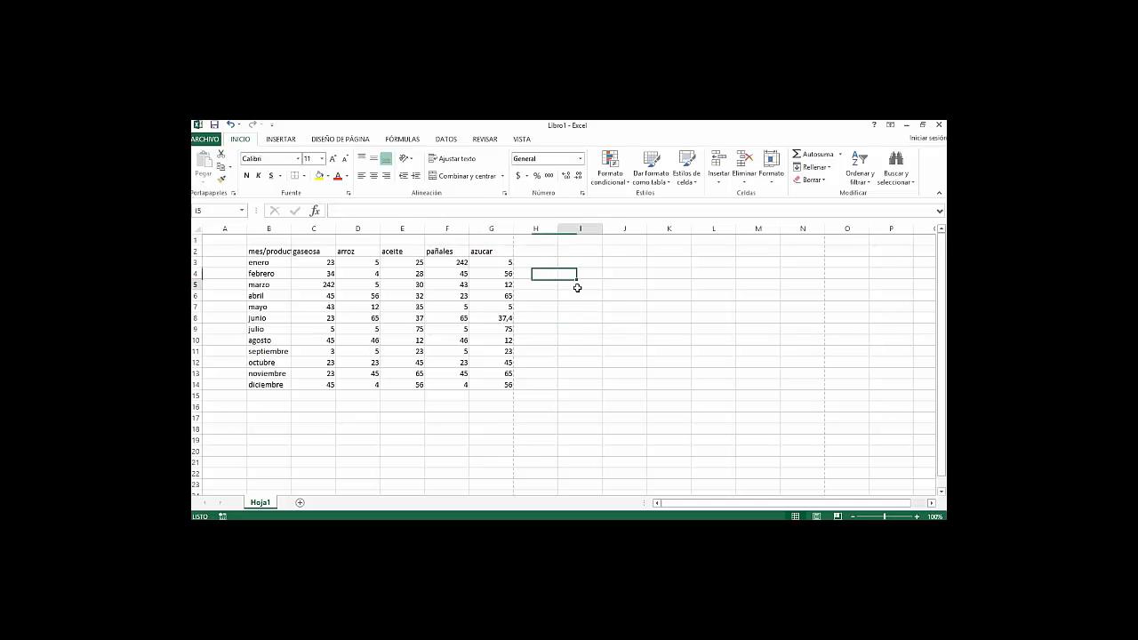
Step: Select the whole table B2:G14 and preview various fonts on it, from Calibri Light through Bookman Old Style
click(499, 252)
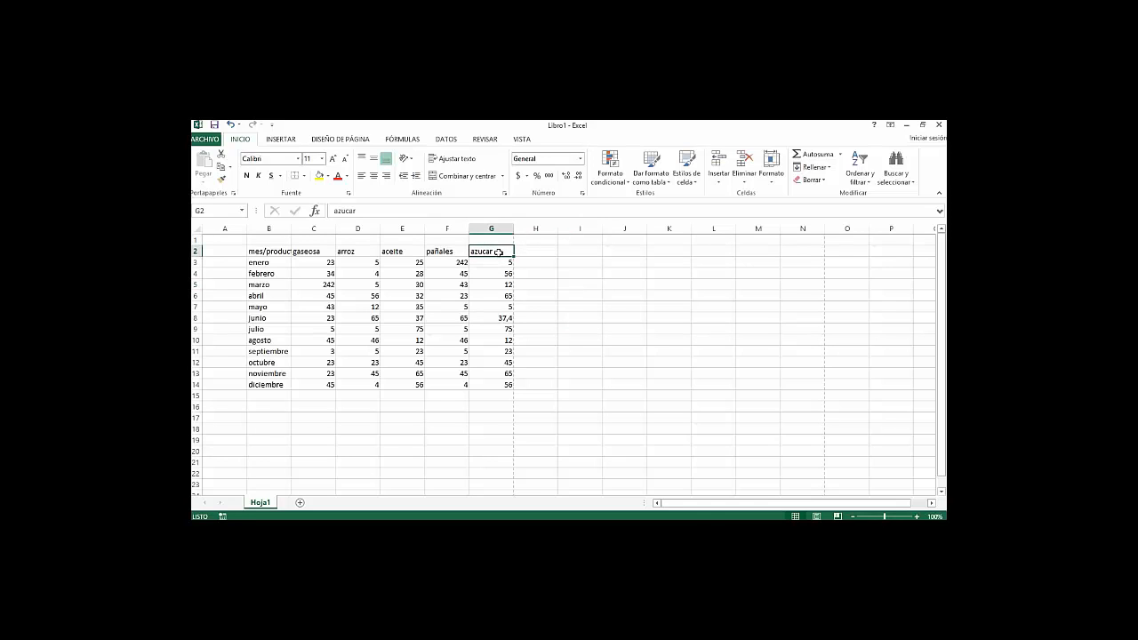
drag(503, 255, 271, 388)
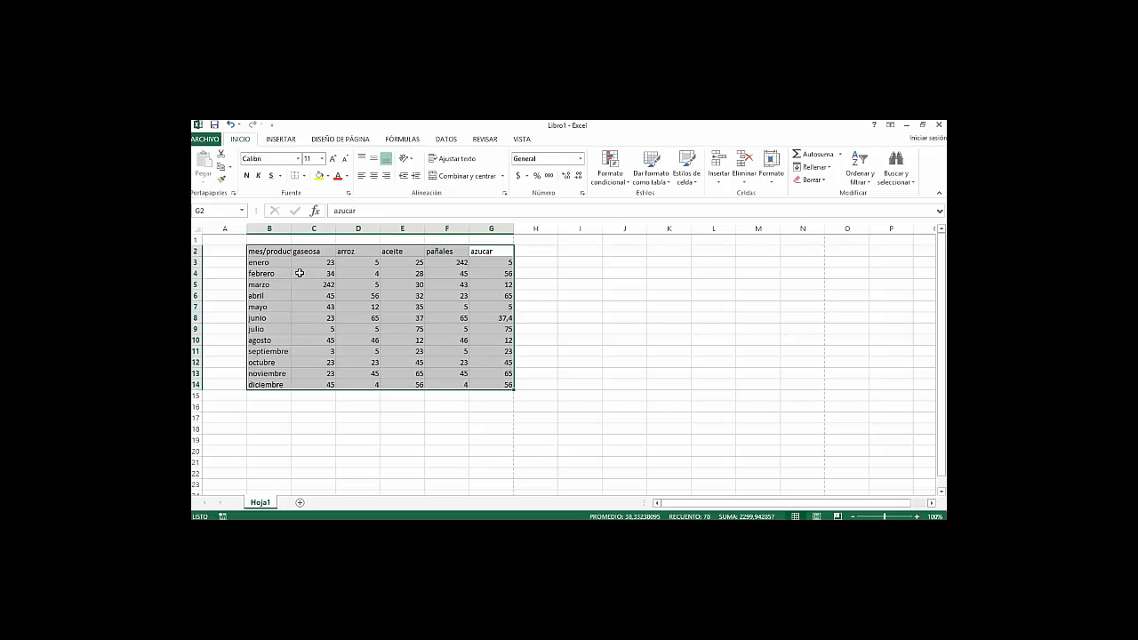
click(291, 158)
click(298, 158)
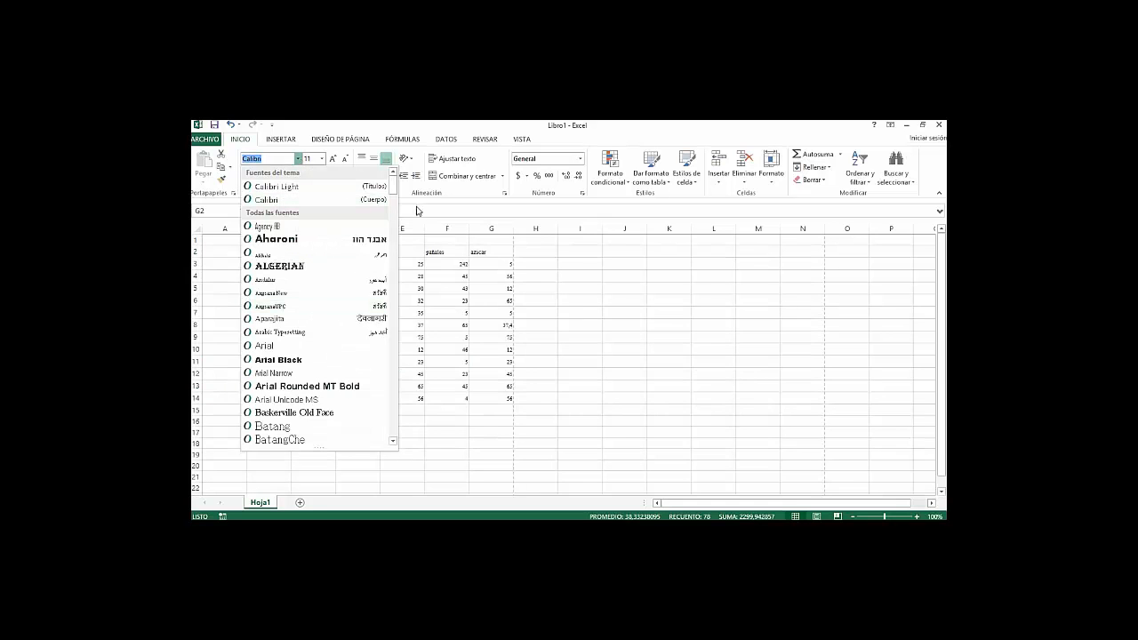
scroll(396, 193, down, 4)
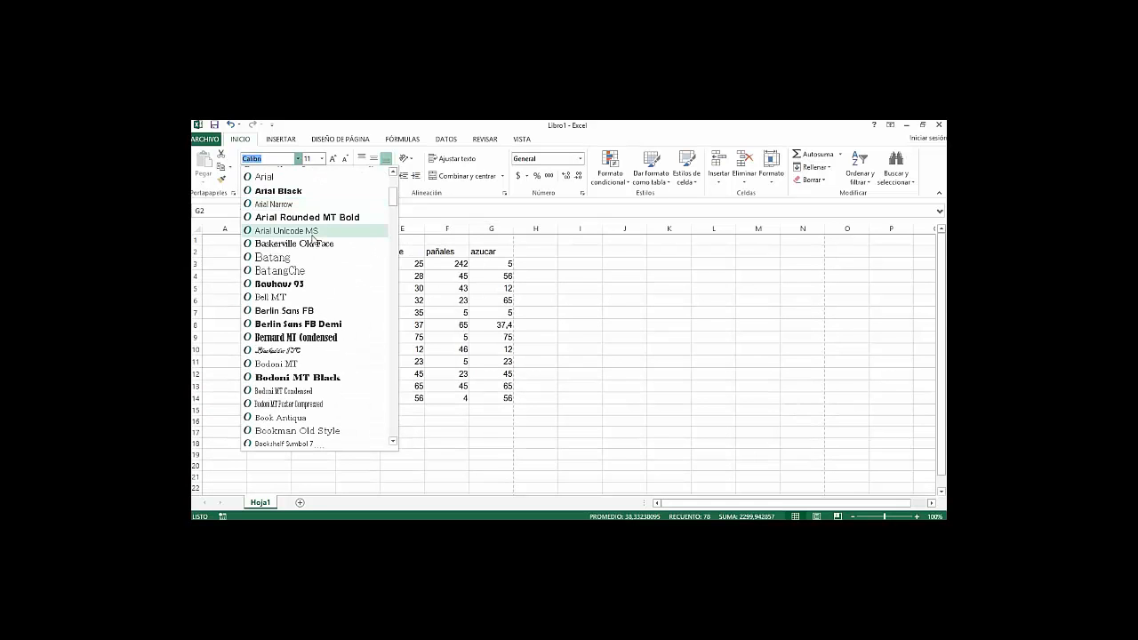
key(Down)
key(Down)
key(Down)
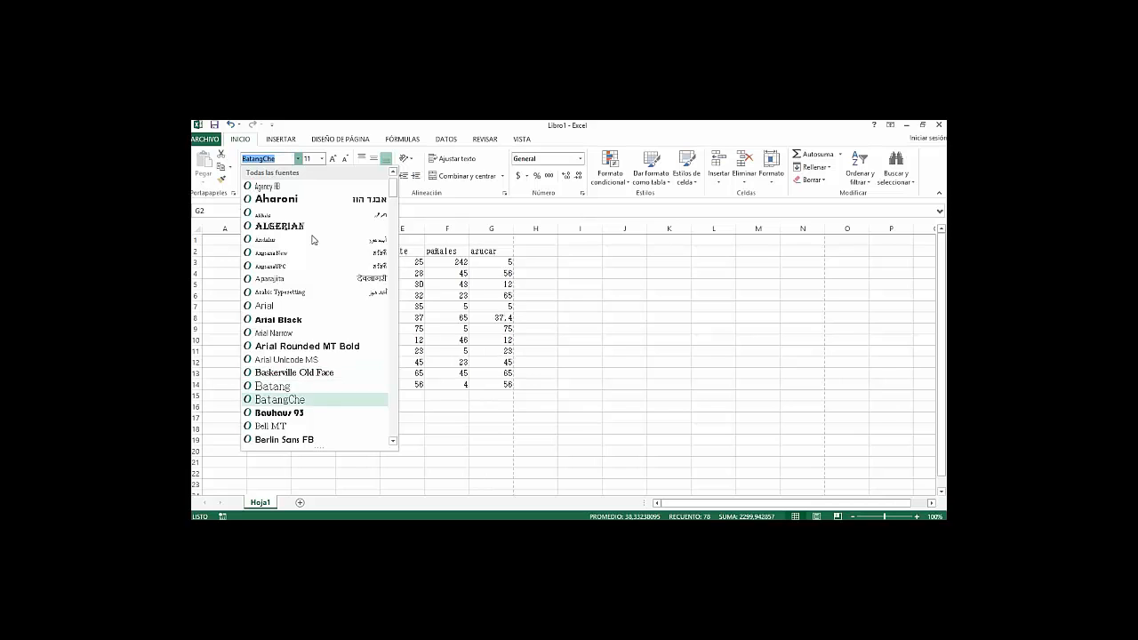
key(Down)
key(Down)
key(Down)
key(Down)
key(Down)
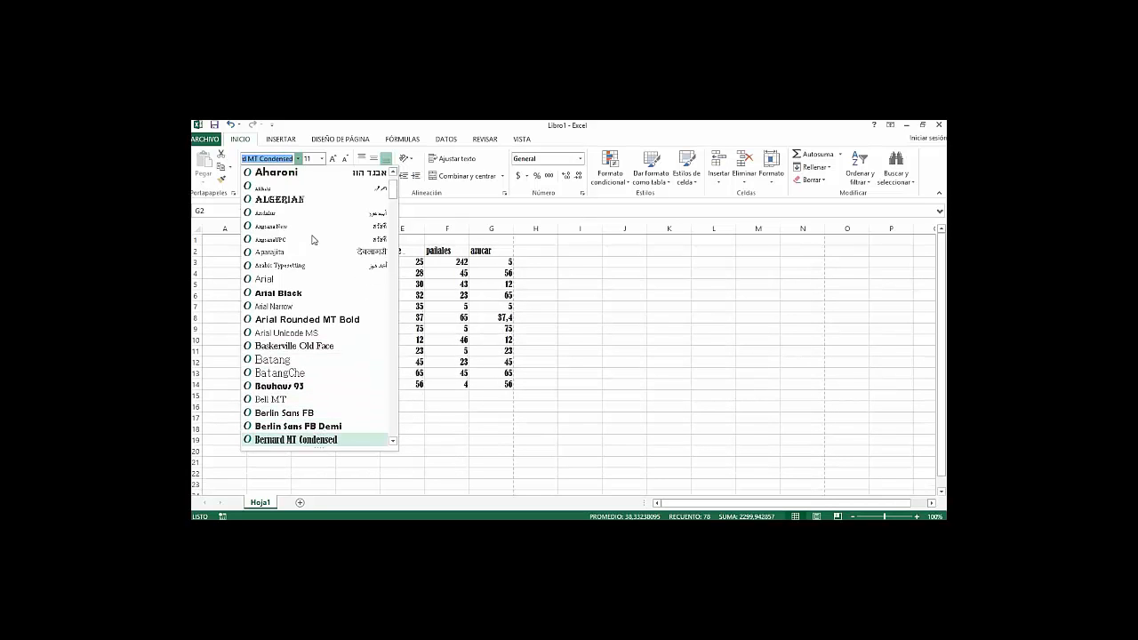
key(Down)
key(Down)
key(Down)
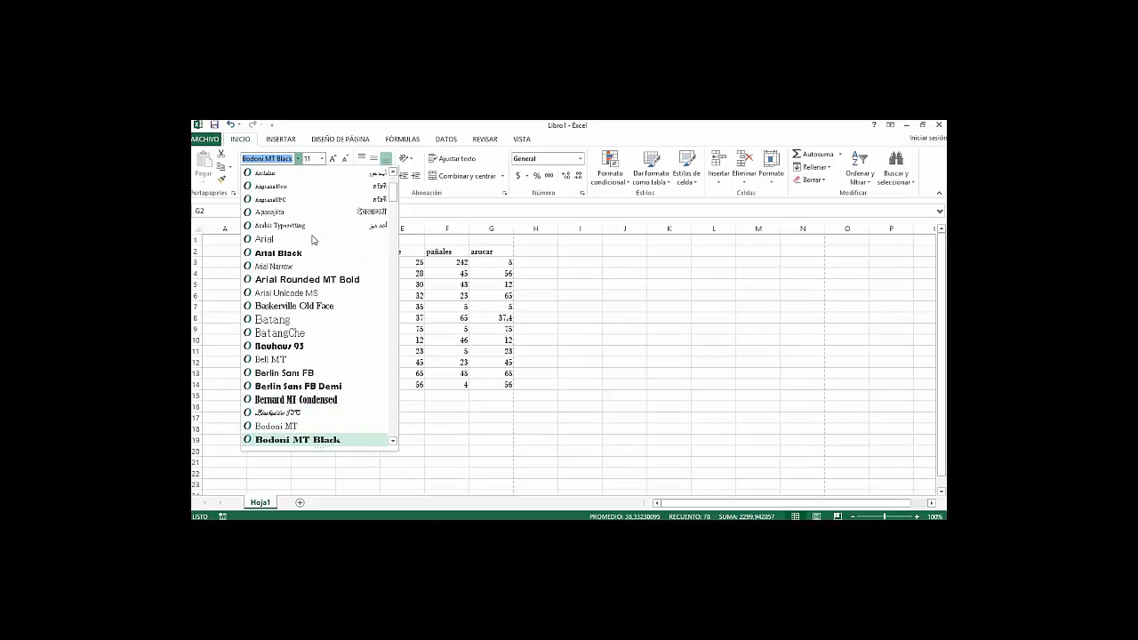
key(Down)
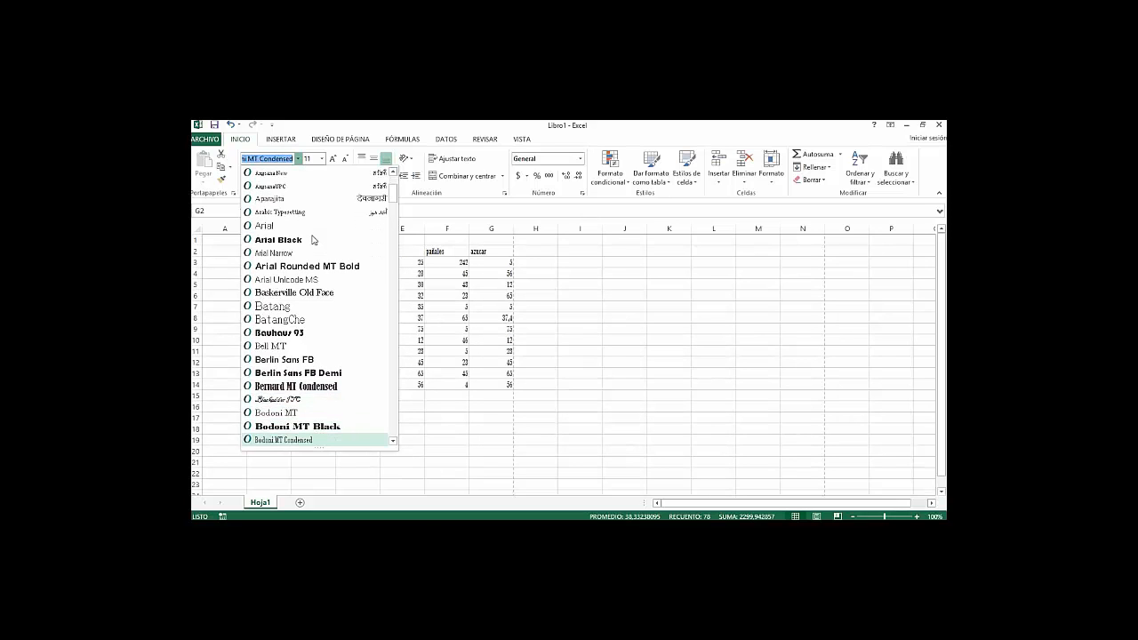
key(Down)
key(Down)
key(Down)
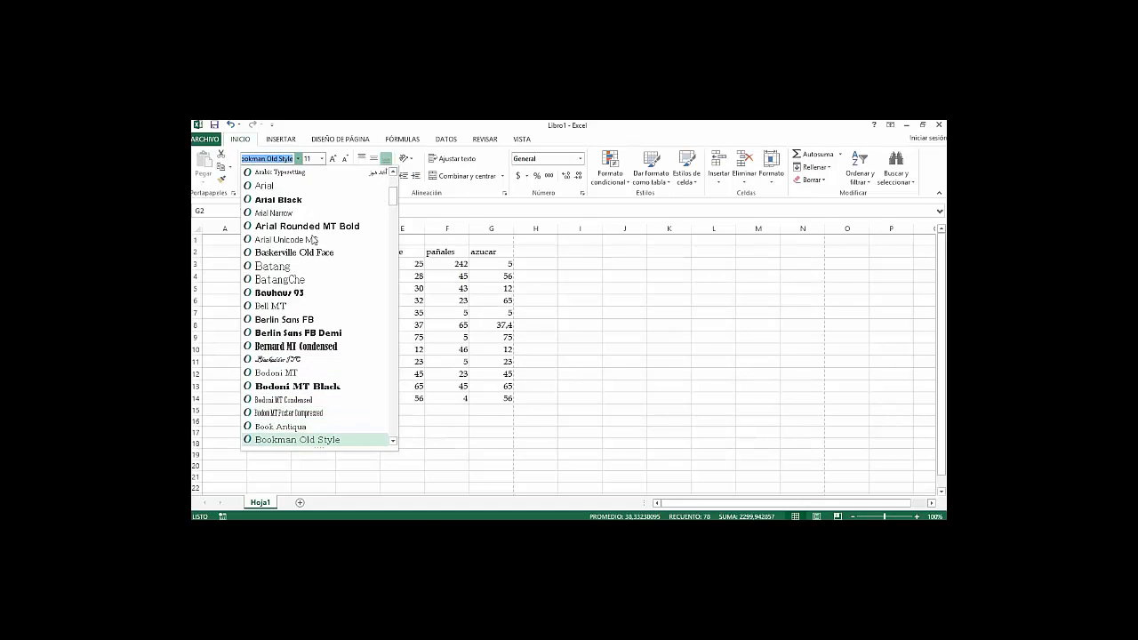
key(Down)
key(Down)
key(Up)
key(Up)
key(Up)
key(Up)
key(Up)
key(Up)
key(Up)
key(Up)
key(Up)
key(Up)
key(Up)
key(Up)
key(Up)
key(Up)
key(Up)
key(Up)
key(Up)
key(Up)
key(Up)
key(Up)
key(Up)
key(Up)
key(Up)
key(Up)
key(Up)
key(Up)
key(Up)
key(Up)
key(Up)
key(Up)
key(Up)
key(Down)
key(Down)
key(Up)
key(Up)
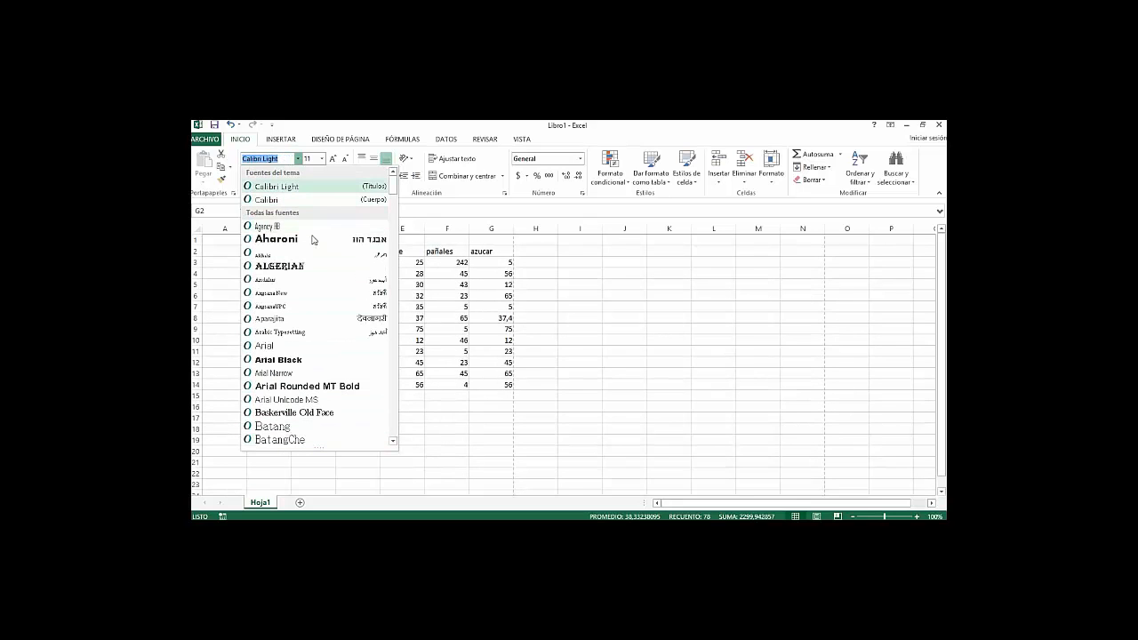
key(Down)
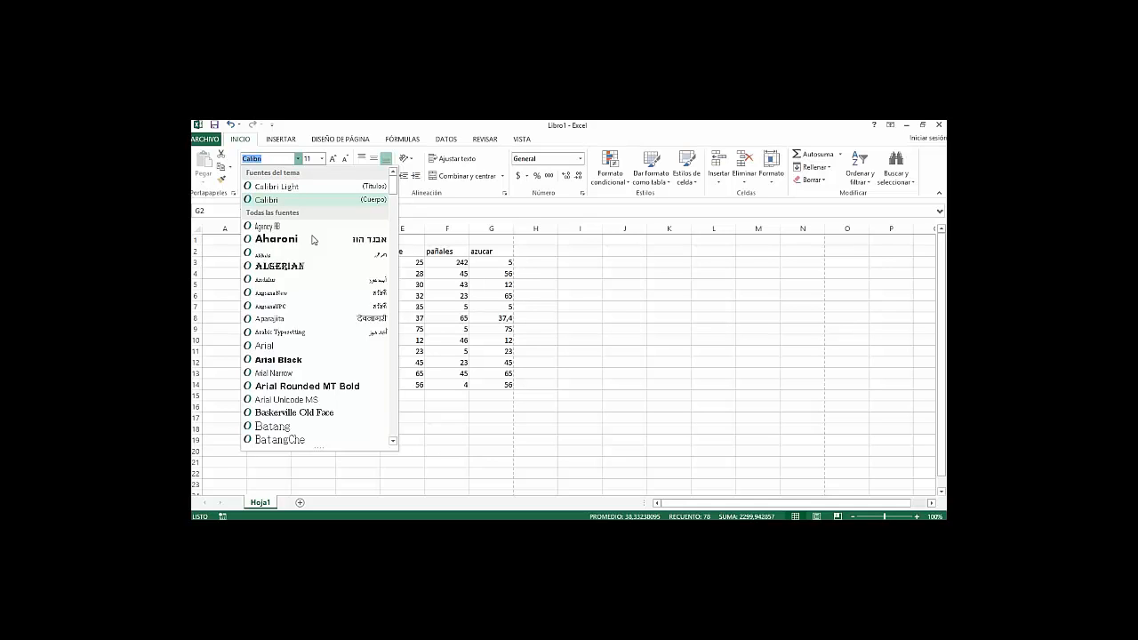
key(Down)
key(Down)
key(Down)
key(Down)
key(Down)
key(Down)
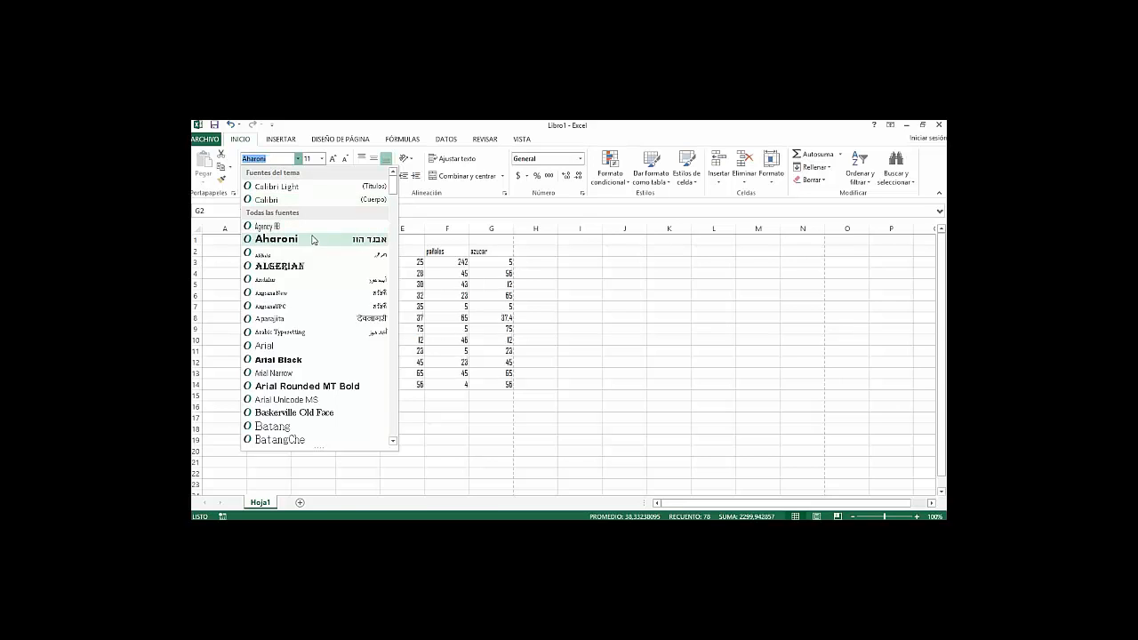
key(Down)
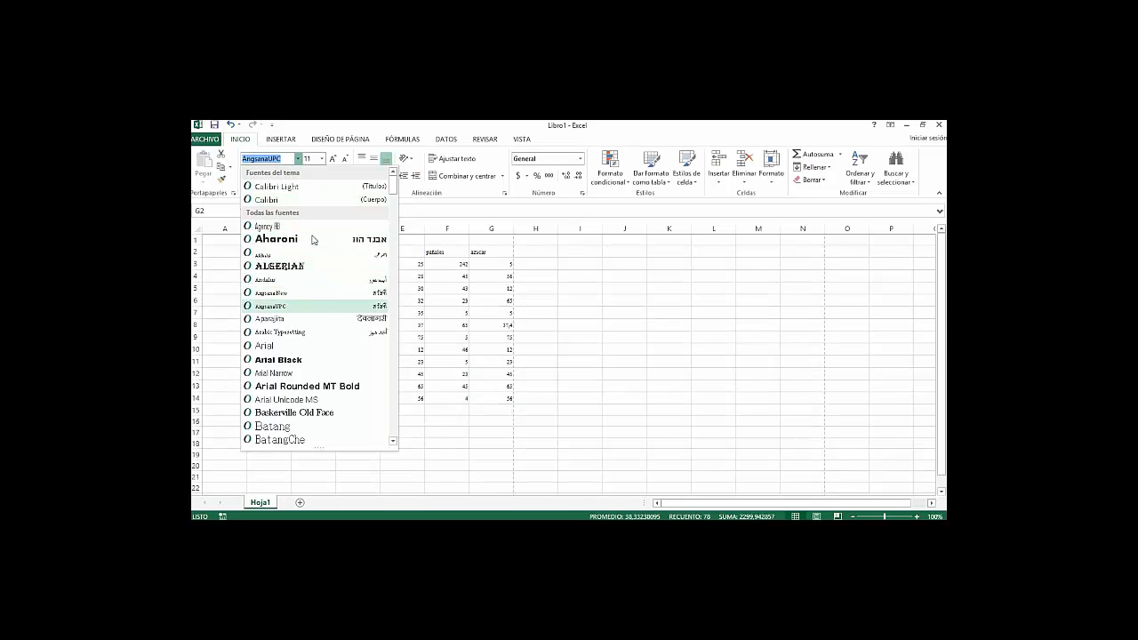
key(Down)
key(Down)
key(Down)
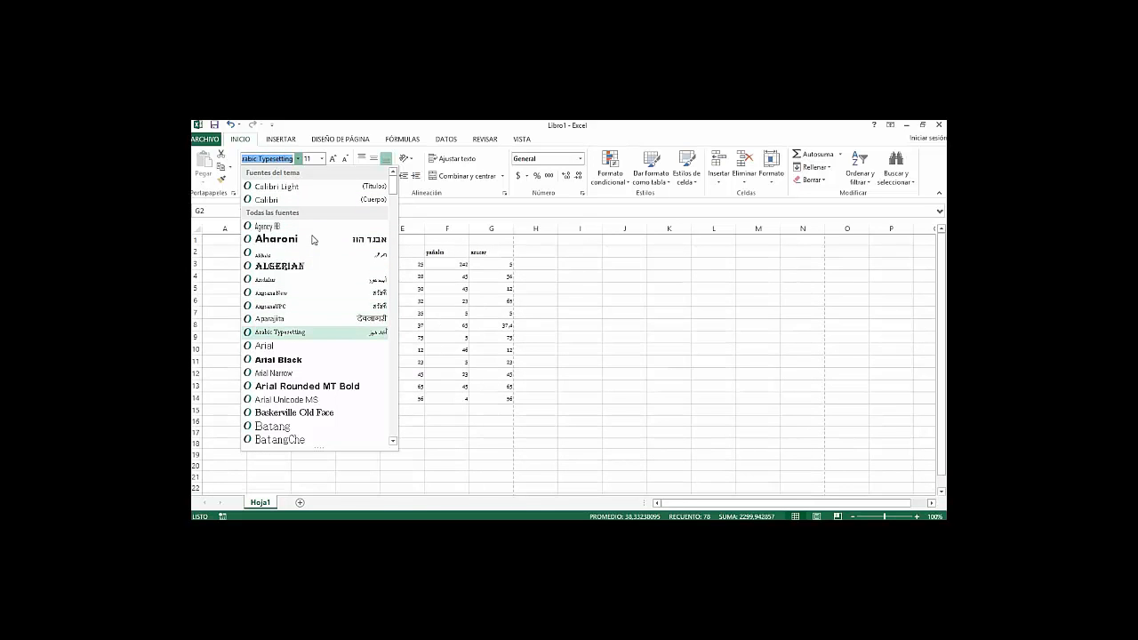
key(Down)
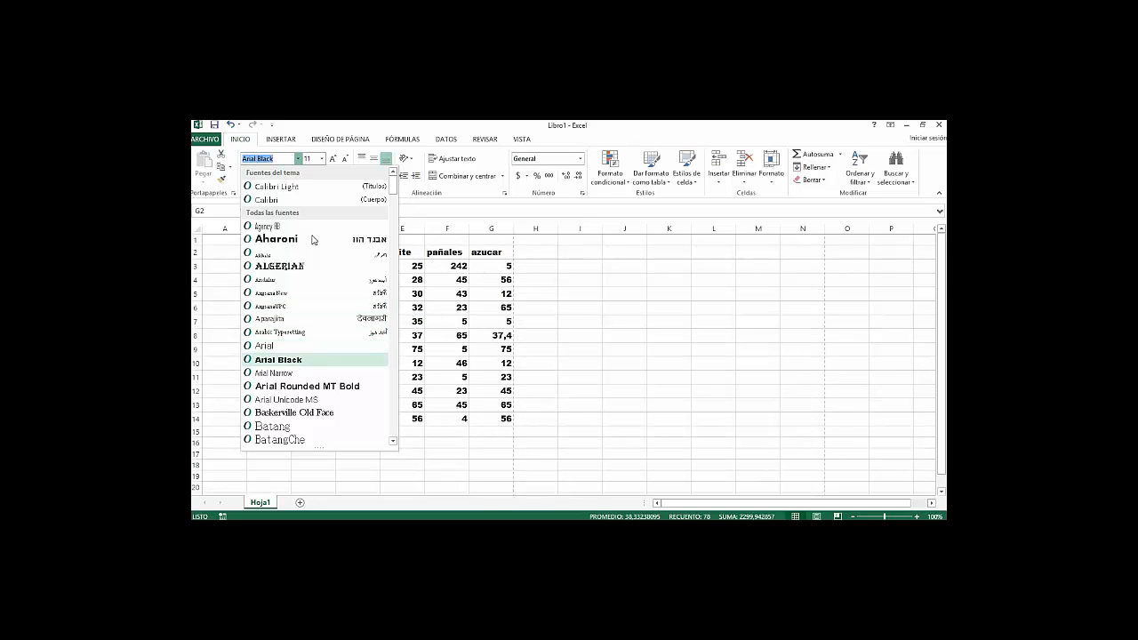
key(Down)
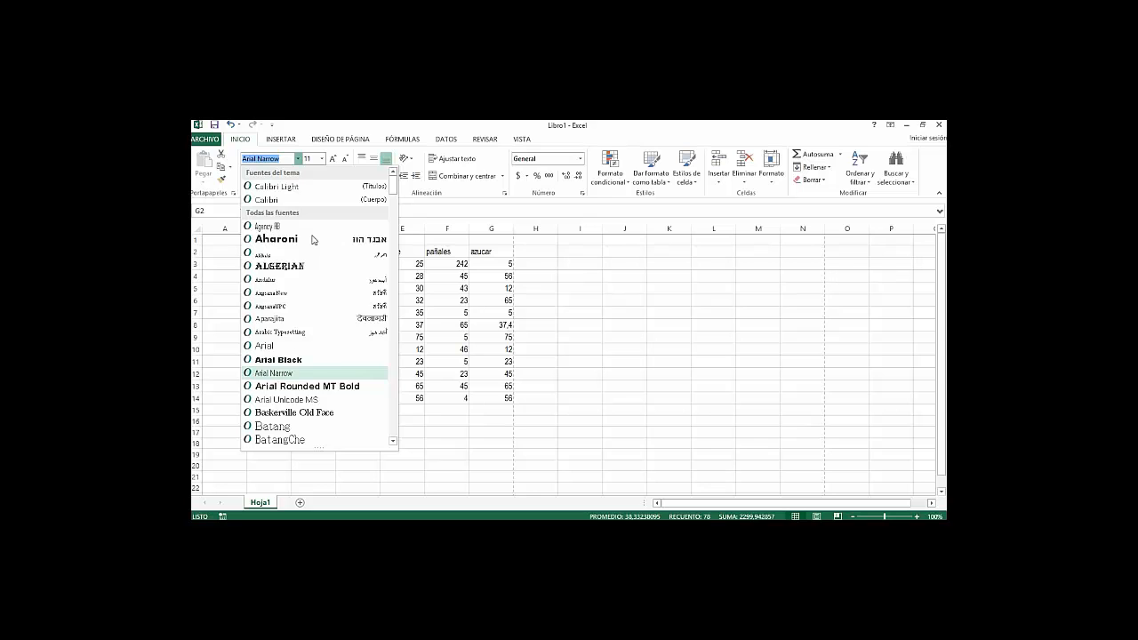
key(Down)
key(Down)
key(Down)
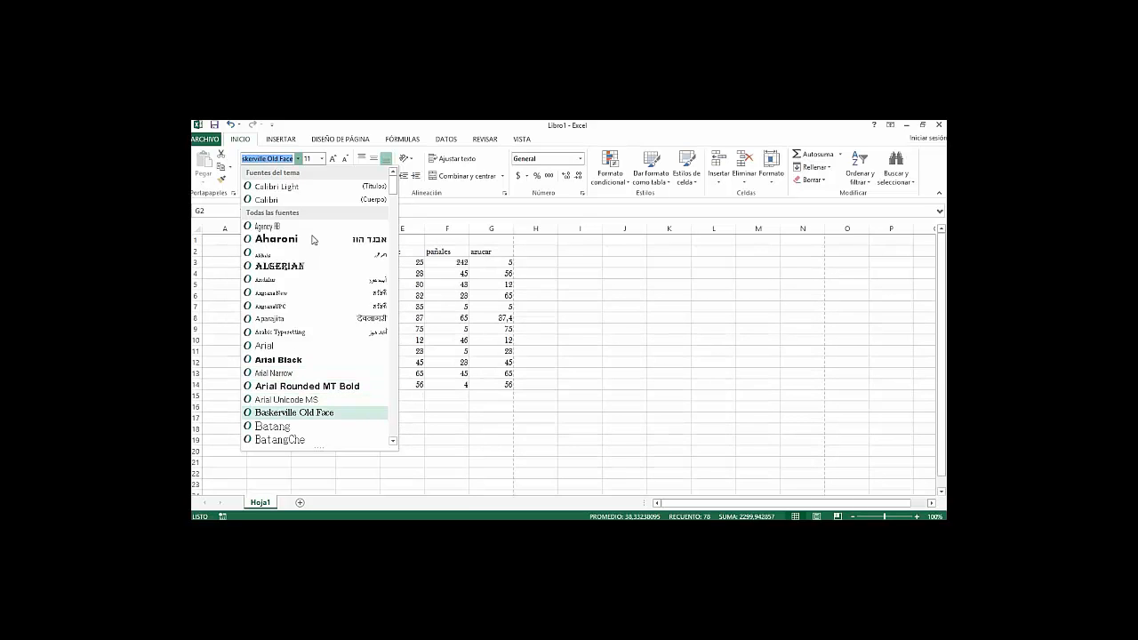
key(Down)
key(Down)
key(Down)
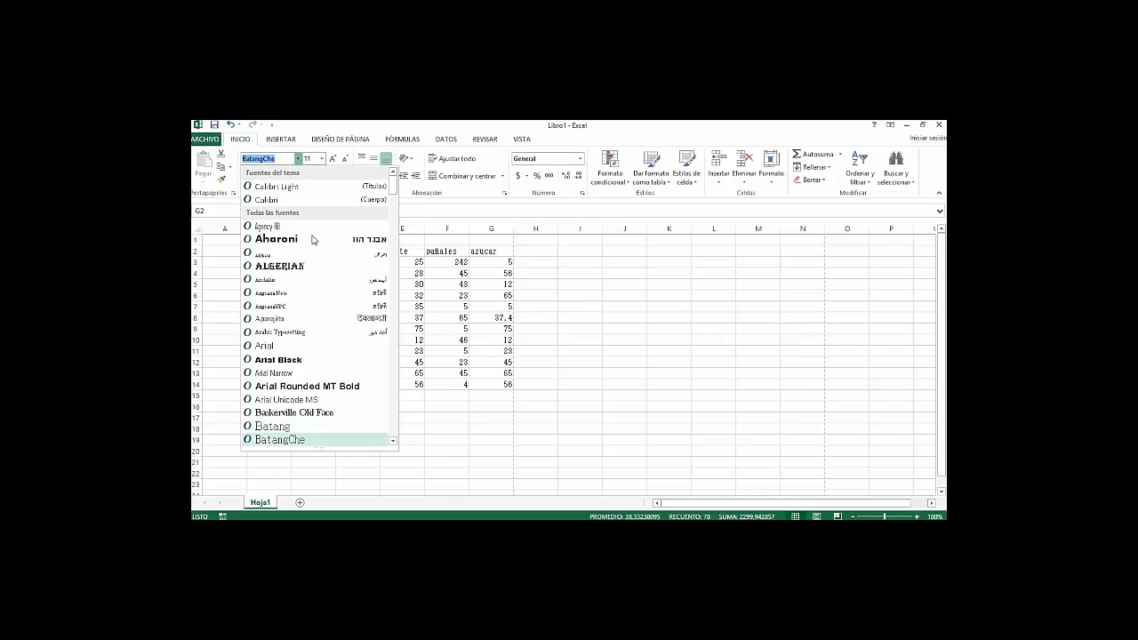
key(Down)
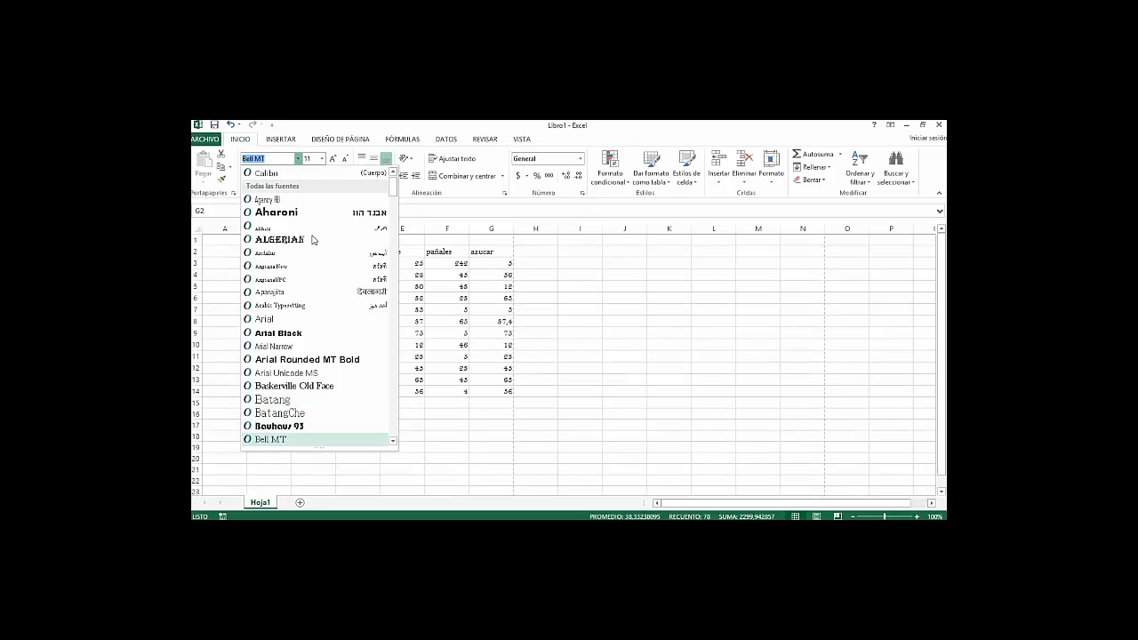
key(Down)
key(Down)
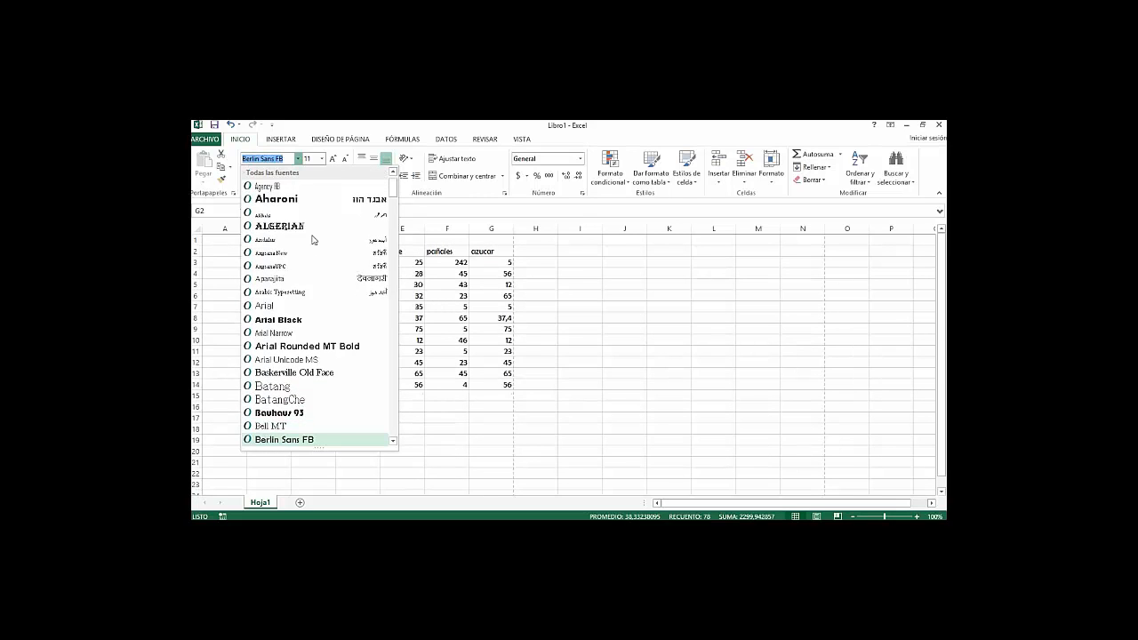
key(Down)
key(Down)
key(Down)
key(Down)
key(Down)
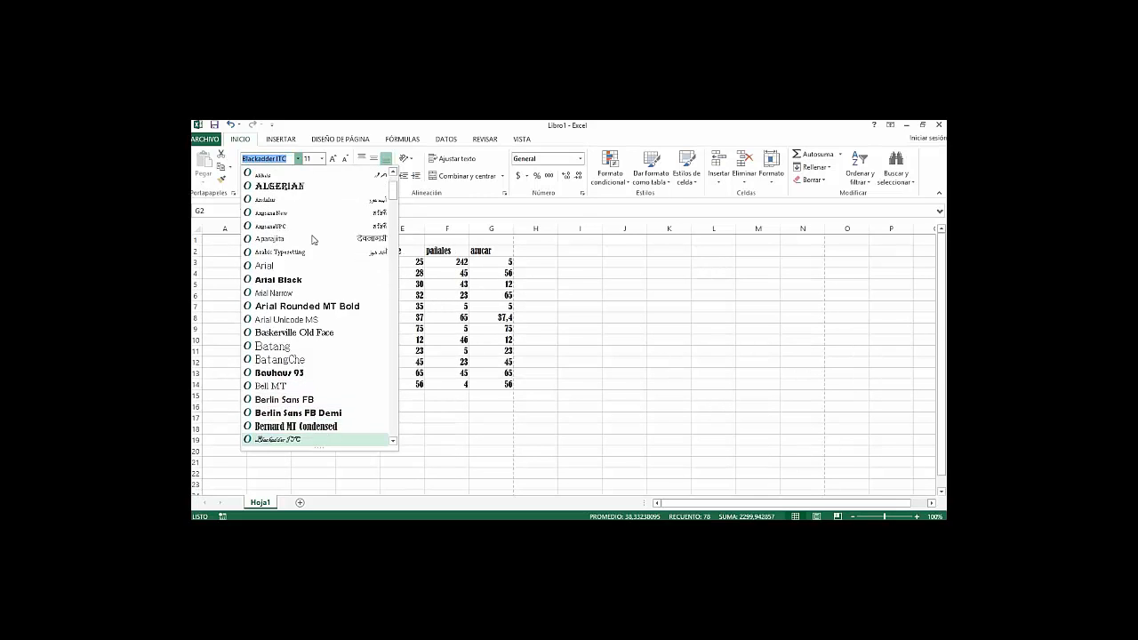
key(Up)
key(Up)
key(Up)
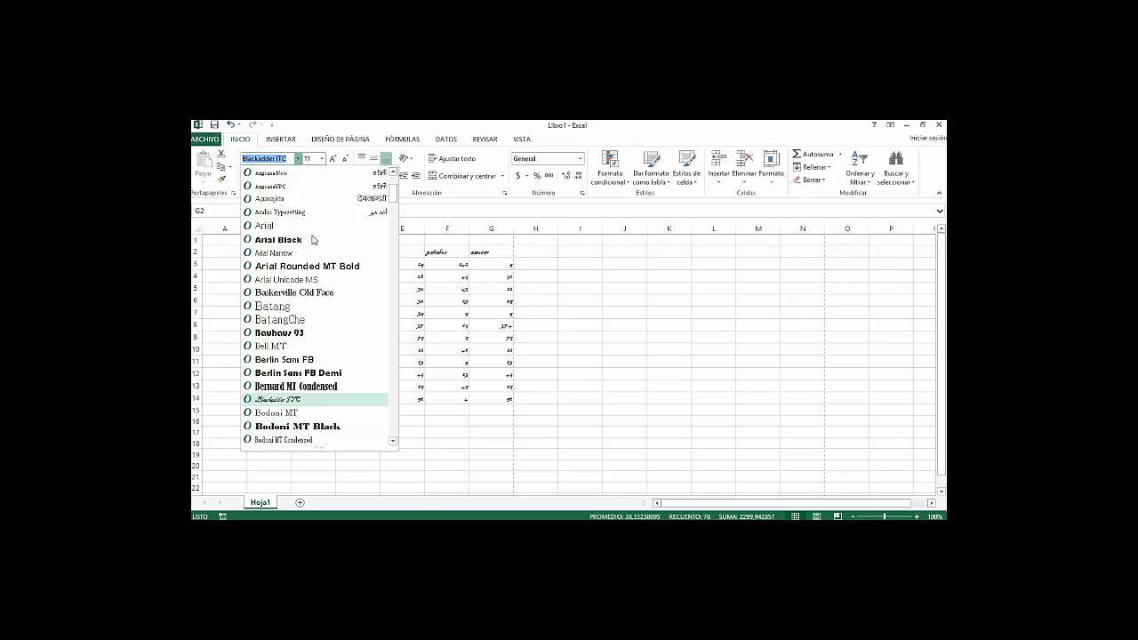
key(Up)
key(Up)
key(Up)
key(Up)
key(Up)
key(Up)
key(Up)
key(Up)
key(Up)
key(Up)
key(Up)
key(Up)
key(Up)
key(Up)
key(Up)
key(Up)
key(Up)
key(Up)
key(Up)
key(Up)
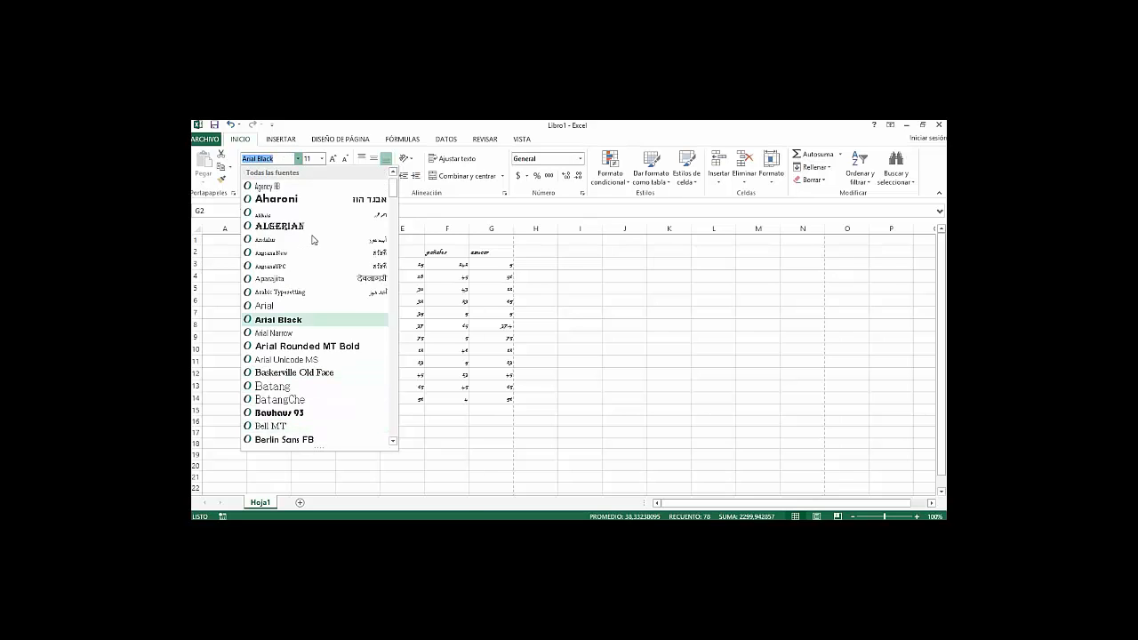
key(Up)
key(Up)
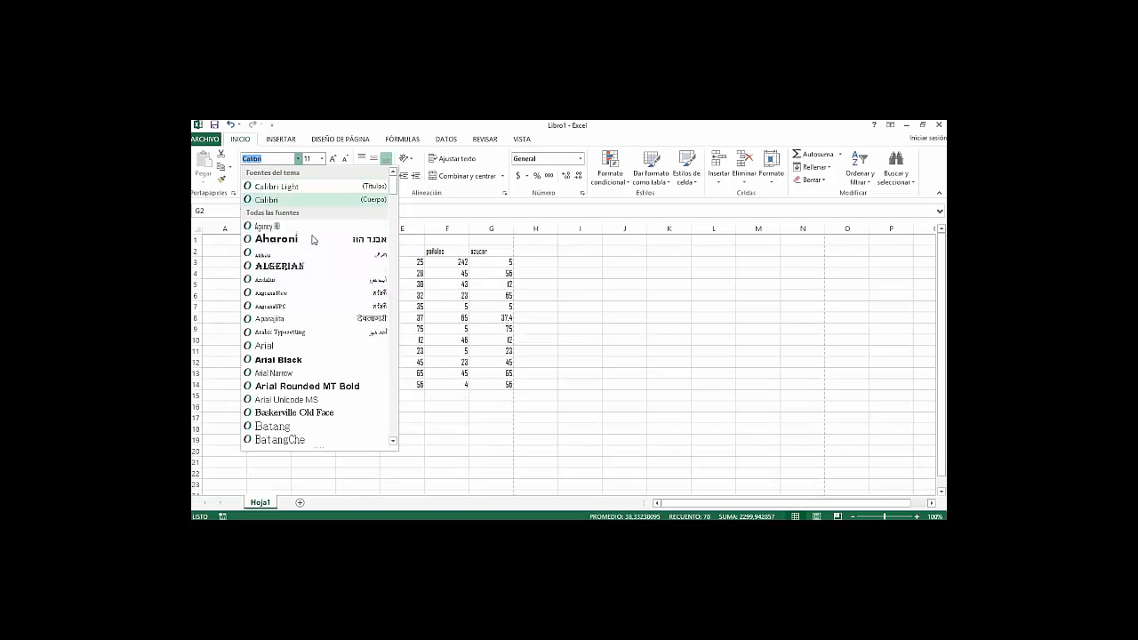
Step: Set the font of the table B2:G14 to Arial and apply Todos los bordes to it
key(Down)
key(Down)
key(Down)
key(Down)
key(Down)
key(Down)
key(Down)
key(Down)
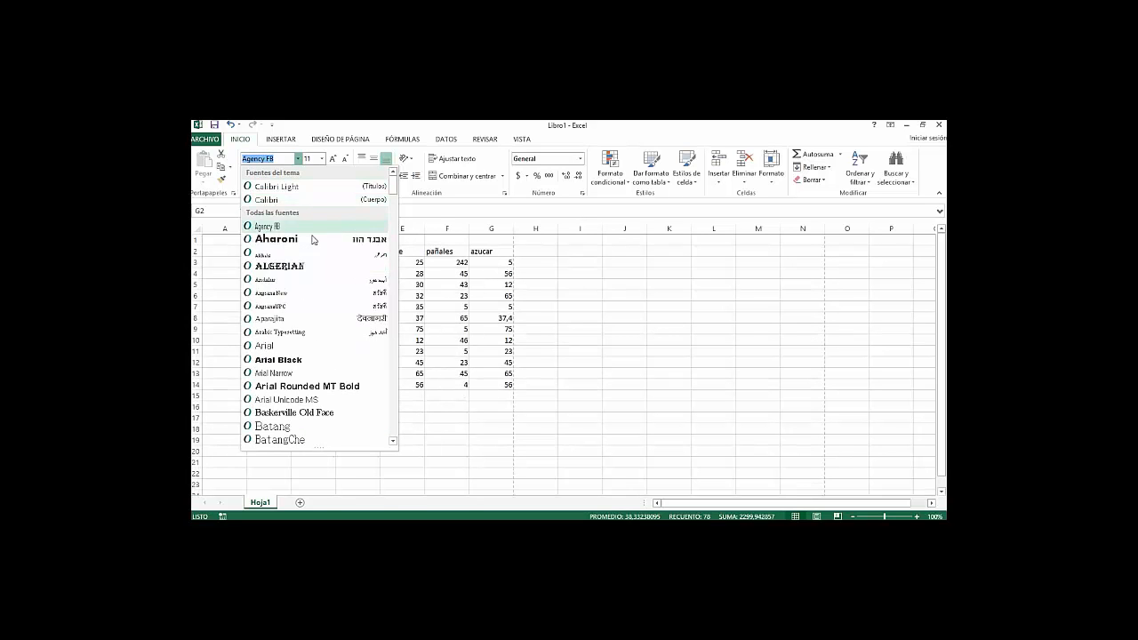
key(Down)
key(Down)
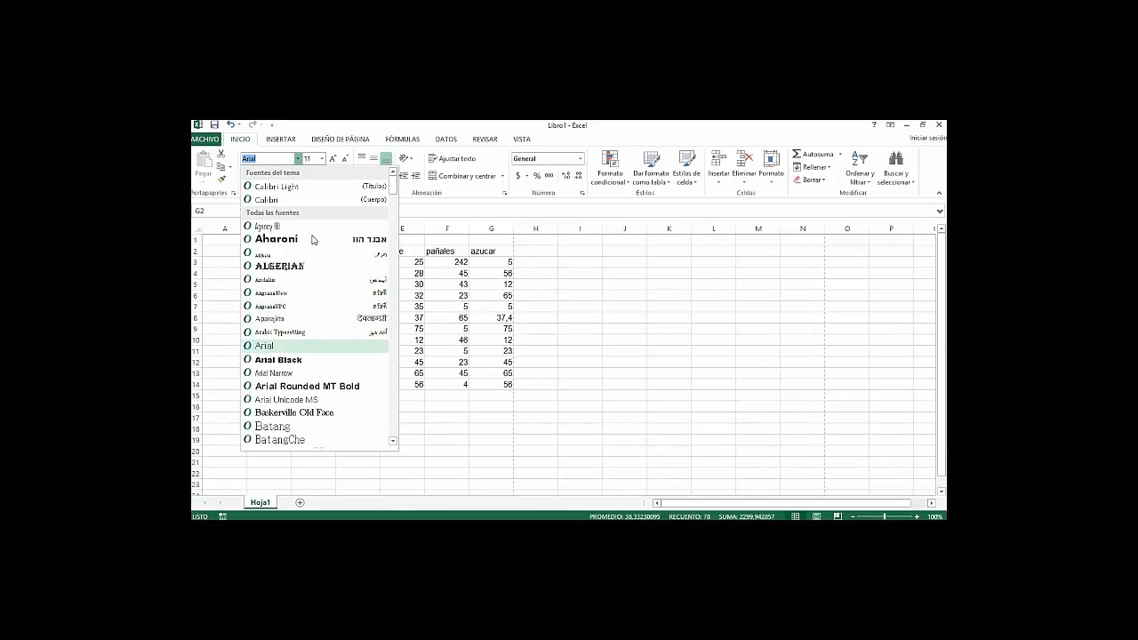
key(Return)
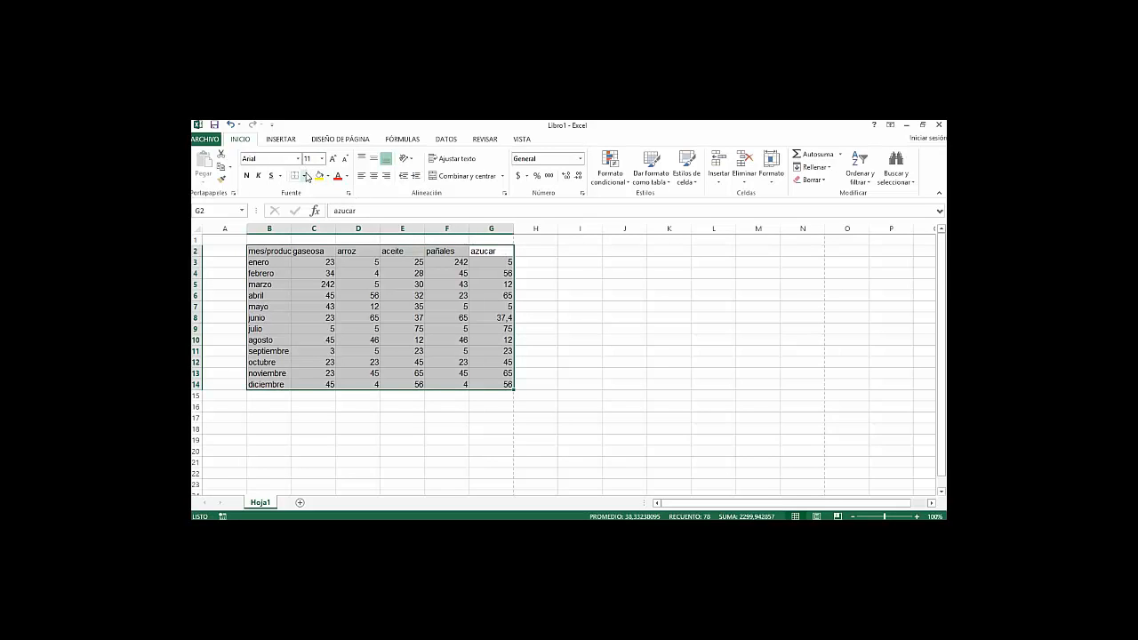
click(306, 176)
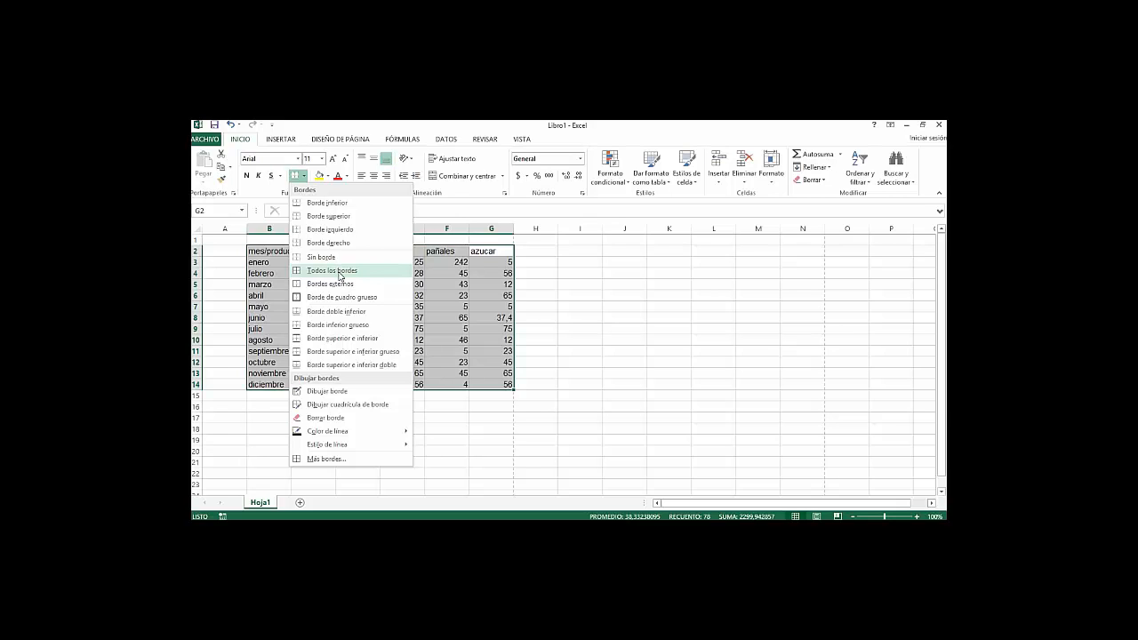
click(340, 277)
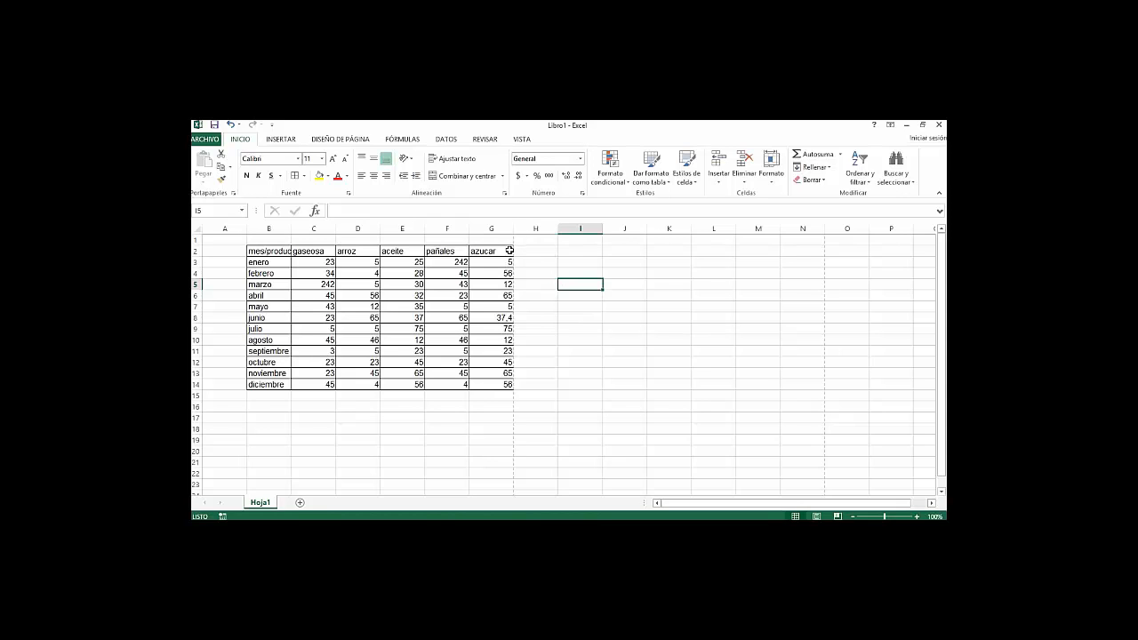
Step: Increase the font size of the header row B2:G2 to 12
drag(510, 251, 276, 252)
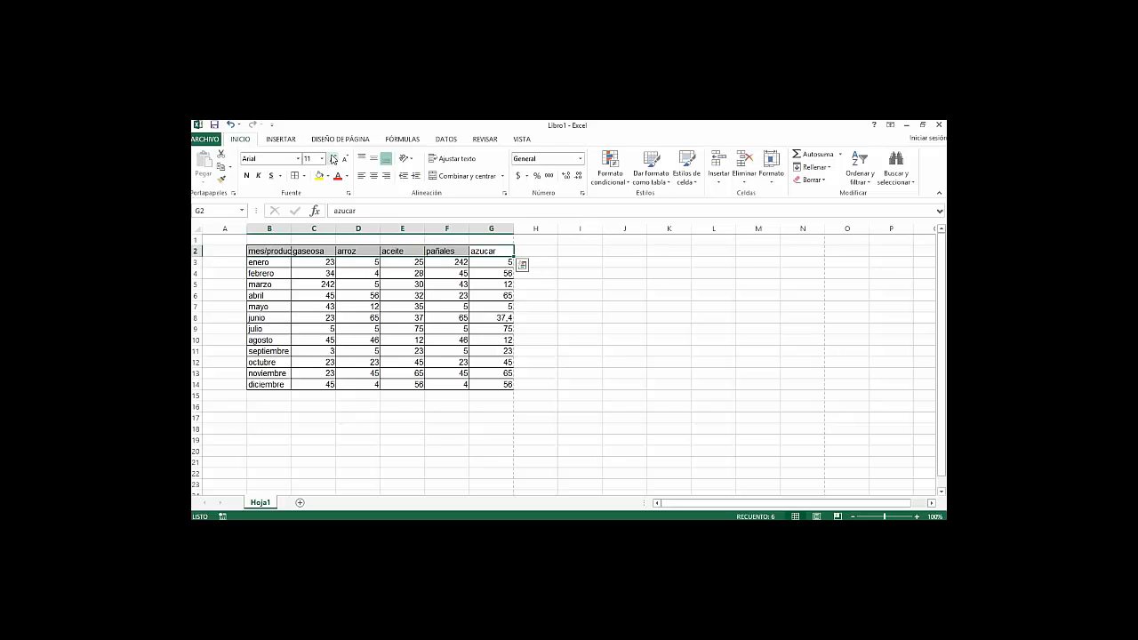
click(333, 159)
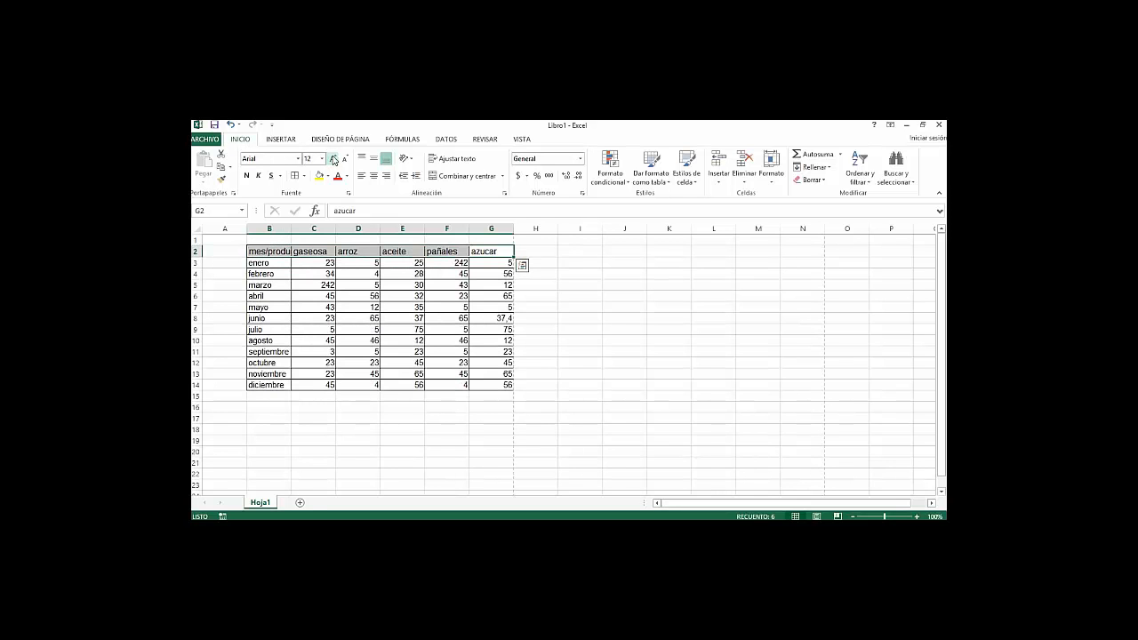
Step: Try increasing and decreasing the font size of the header row B2:G2, leaving it at 14
click(336, 166)
click(345, 166)
click(345, 166)
click(335, 163)
click(335, 164)
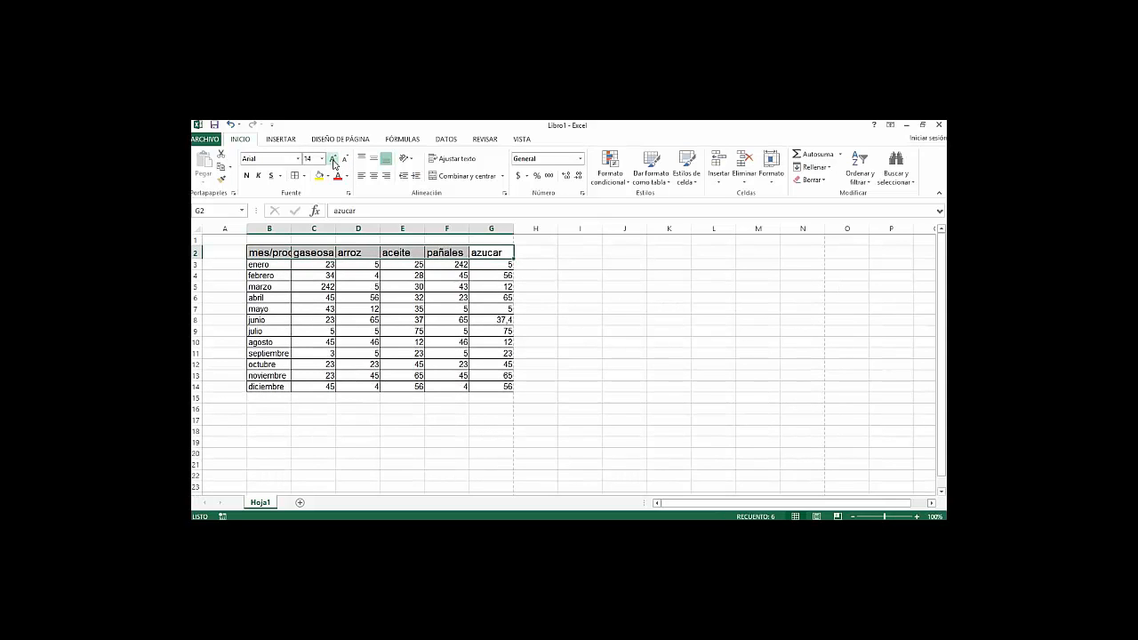
Step: Set the font size of the header row B2:G2 to 20
click(313, 158)
text(20)
key(Return)
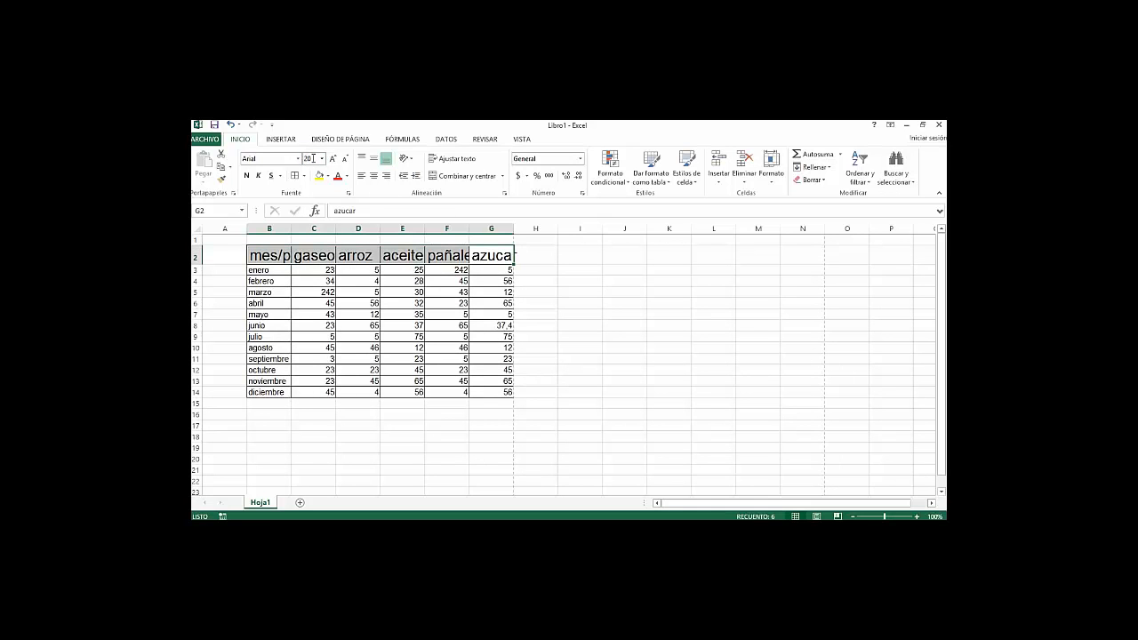
Step: Set the font size of the month names in B3:B14 to 20
drag(258, 271, 258, 393)
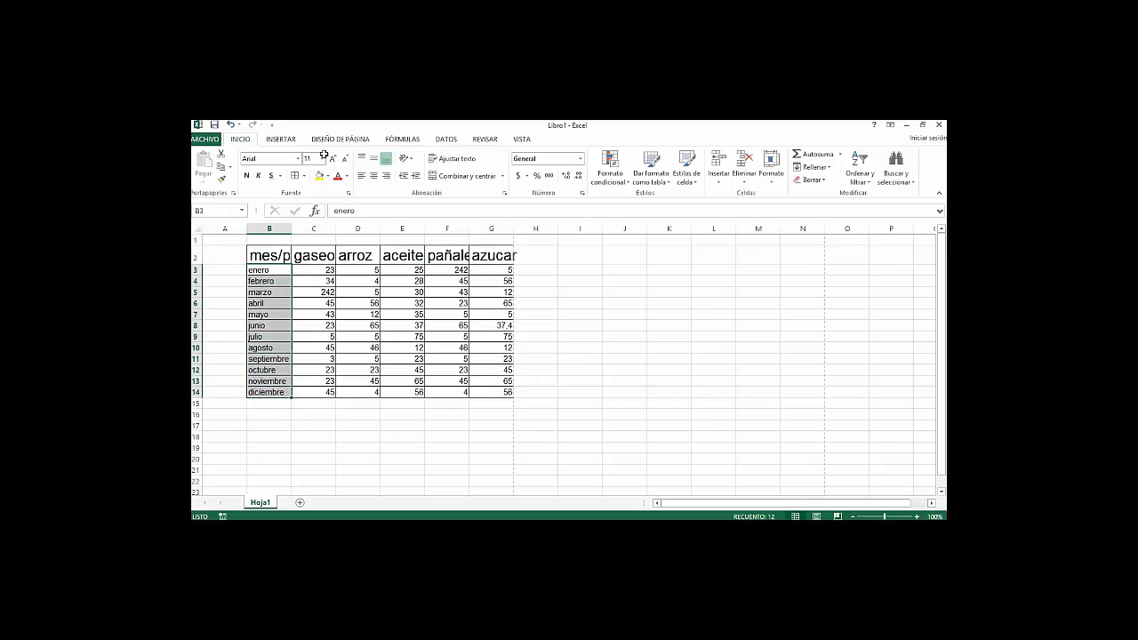
drag(314, 158, 288, 154)
text(20)
key(Return)
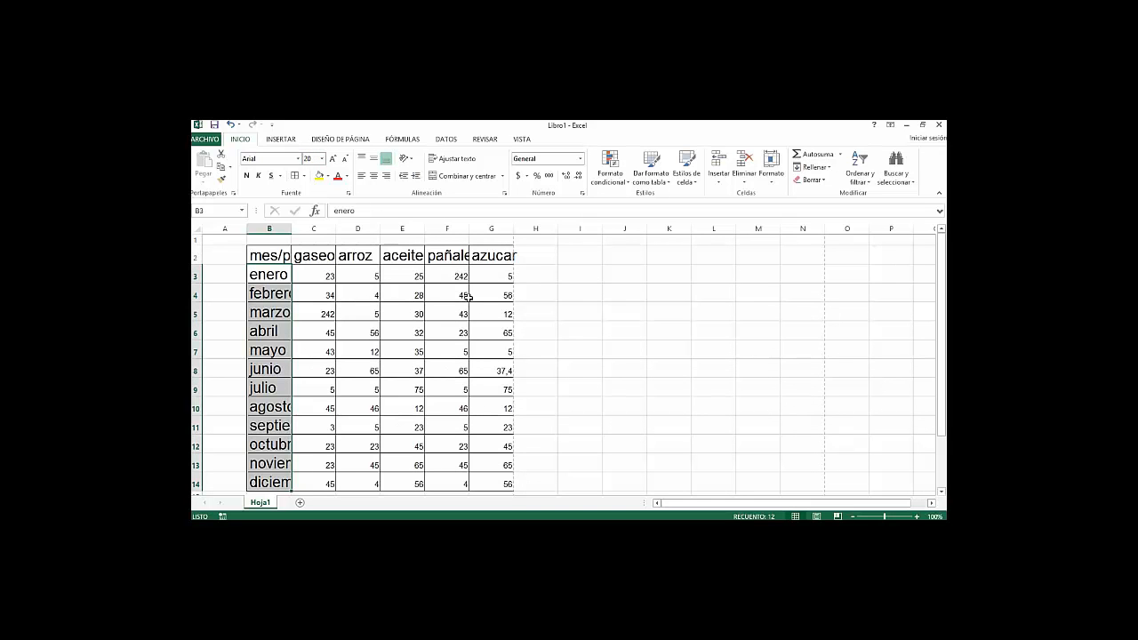
click(591, 345)
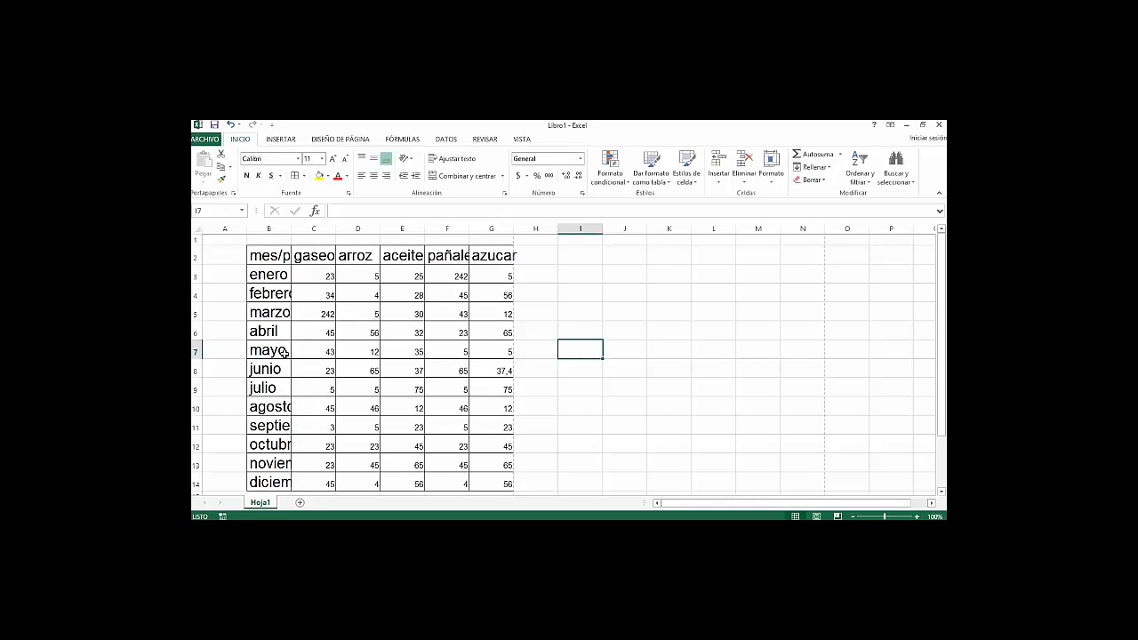
Step: Autofit the widths of columns B through G to their contents
click(261, 228)
drag(261, 224, 496, 222)
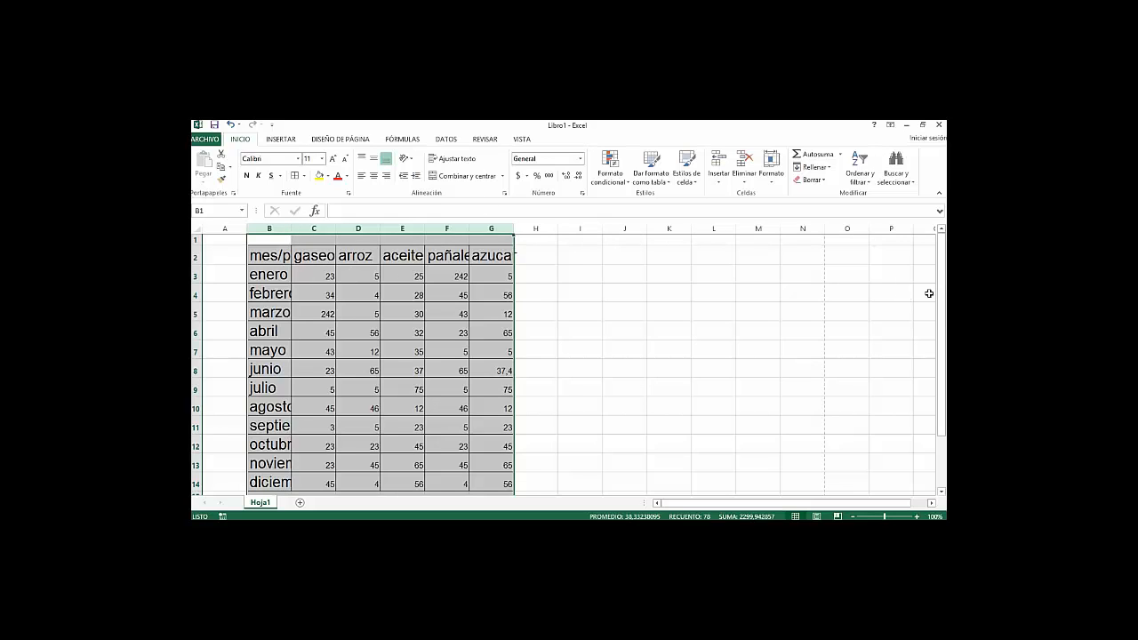
drag(941, 279, 941, 295)
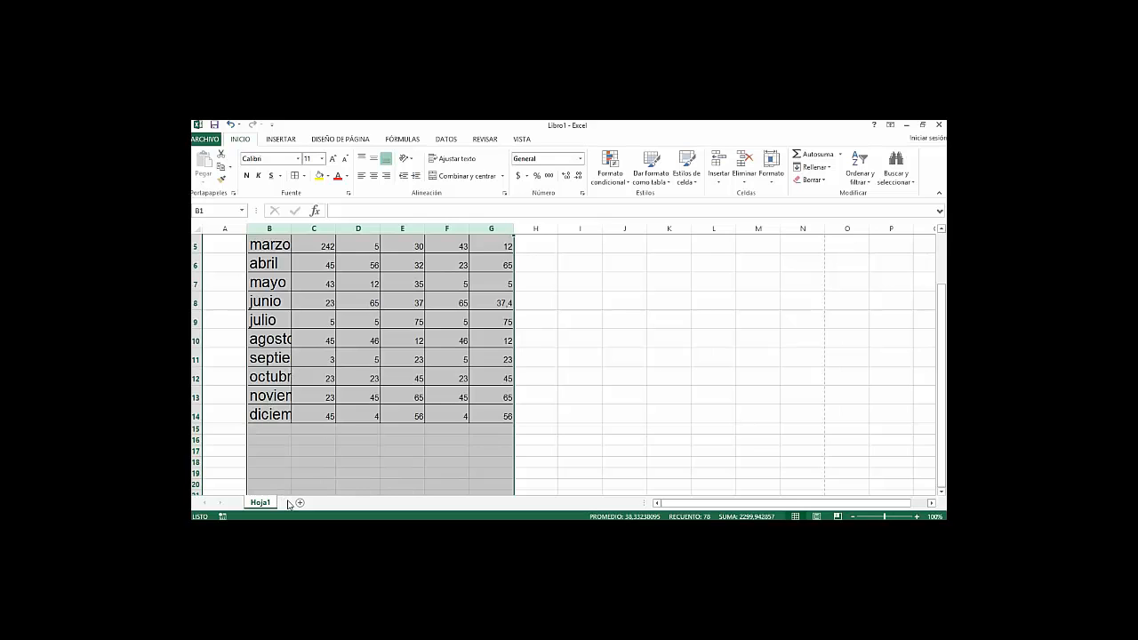
drag(941, 384, 943, 276)
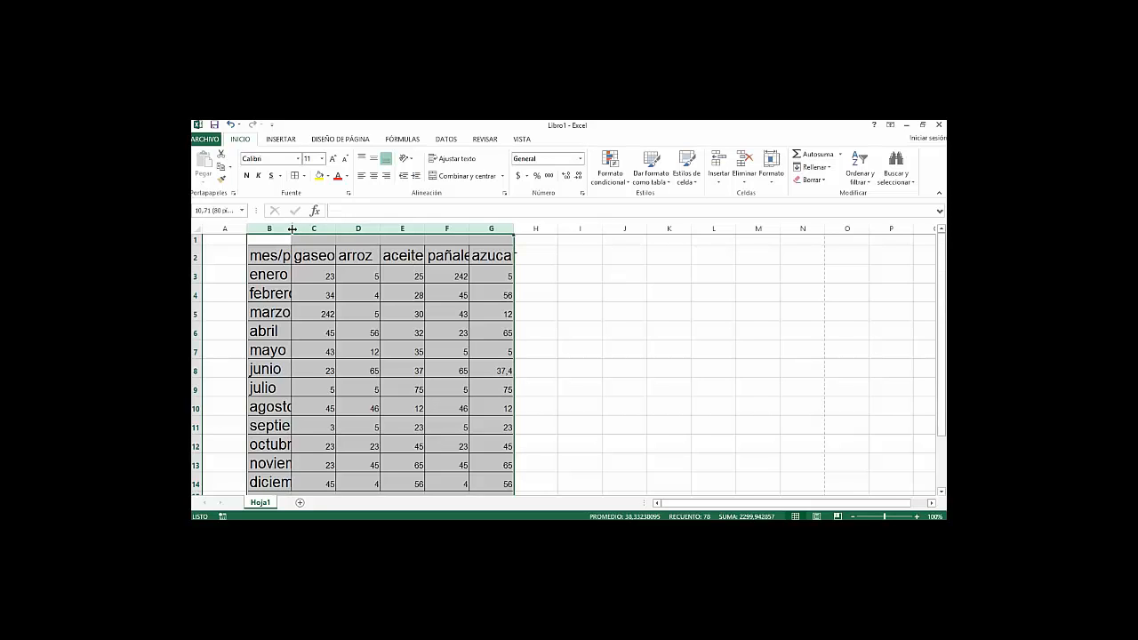
double_click(292, 228)
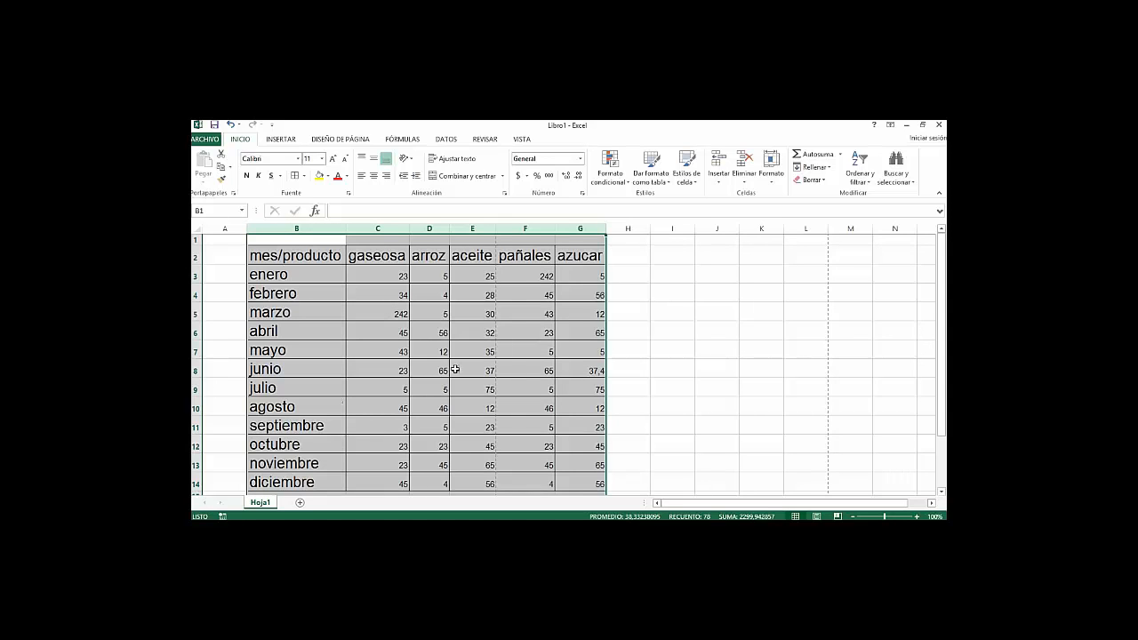
click(514, 353)
Step: Make the first table column B2:B14 bold and autofit the width of column B to it
drag(284, 256, 286, 418)
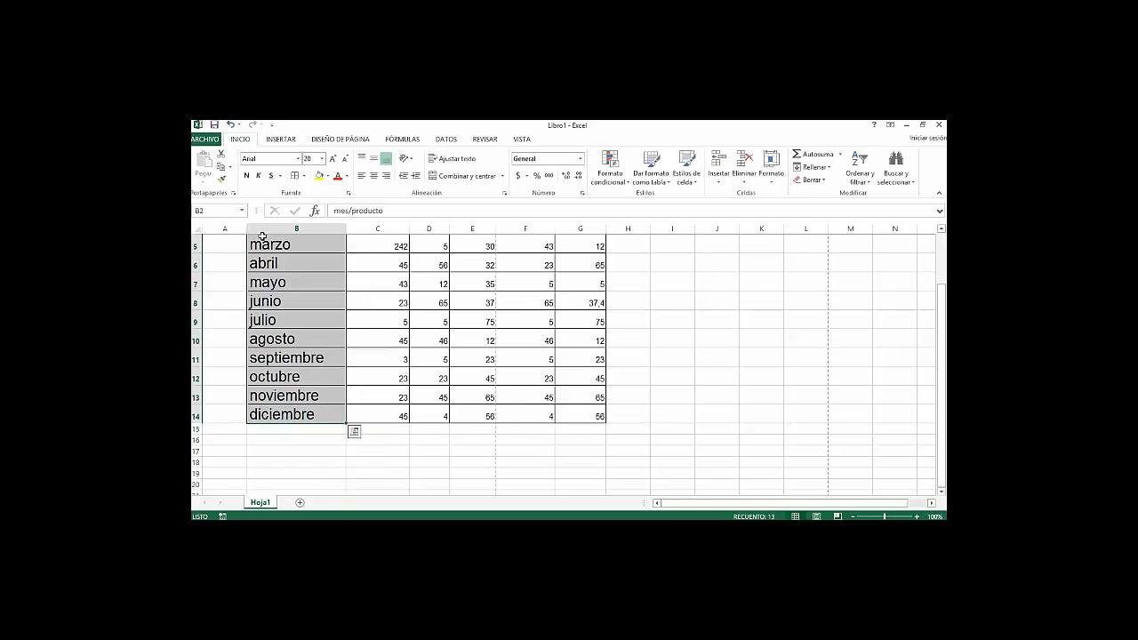
click(250, 180)
scroll(293, 356, up, 2)
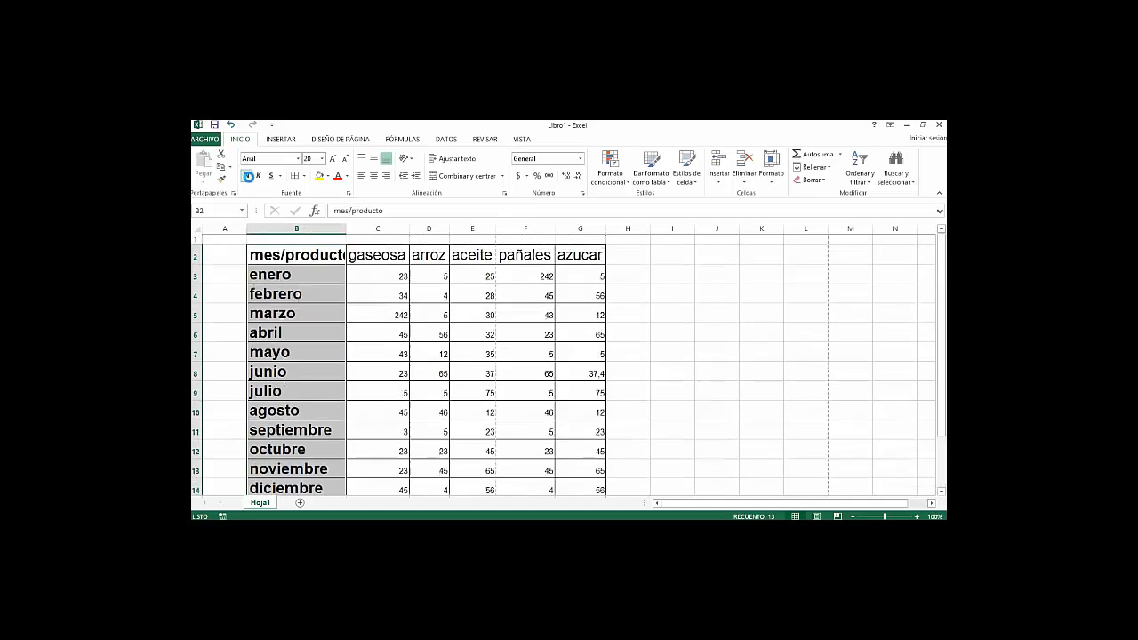
click(372, 280)
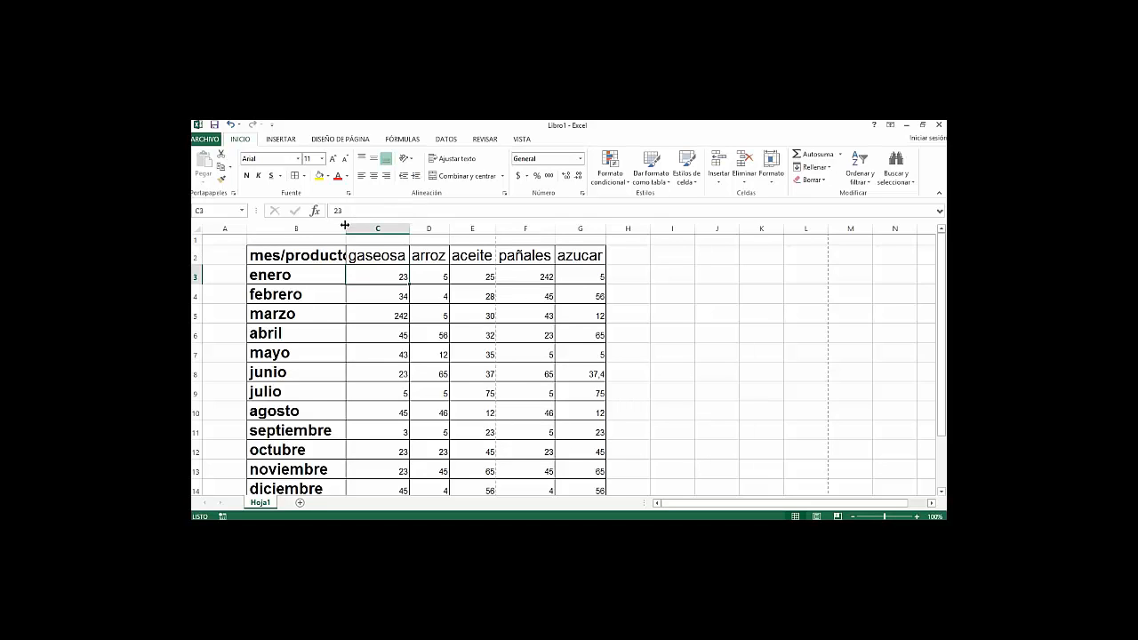
double_click(345, 227)
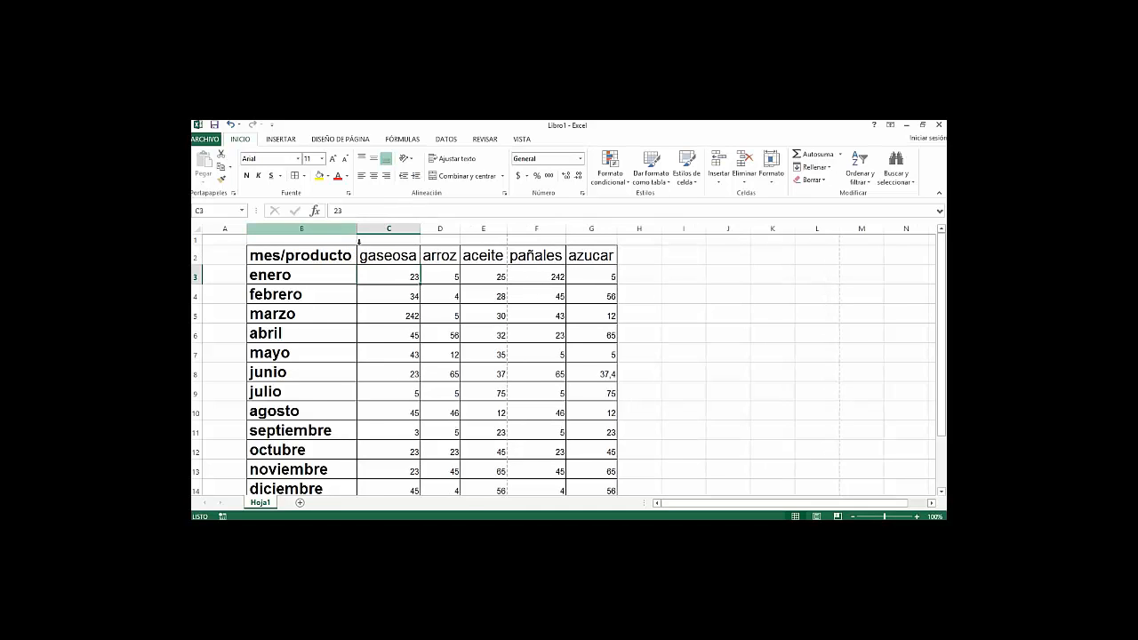
Step: Make the product headers C2:G2 bold and autofit the widths of columns C through G
drag(365, 260, 592, 257)
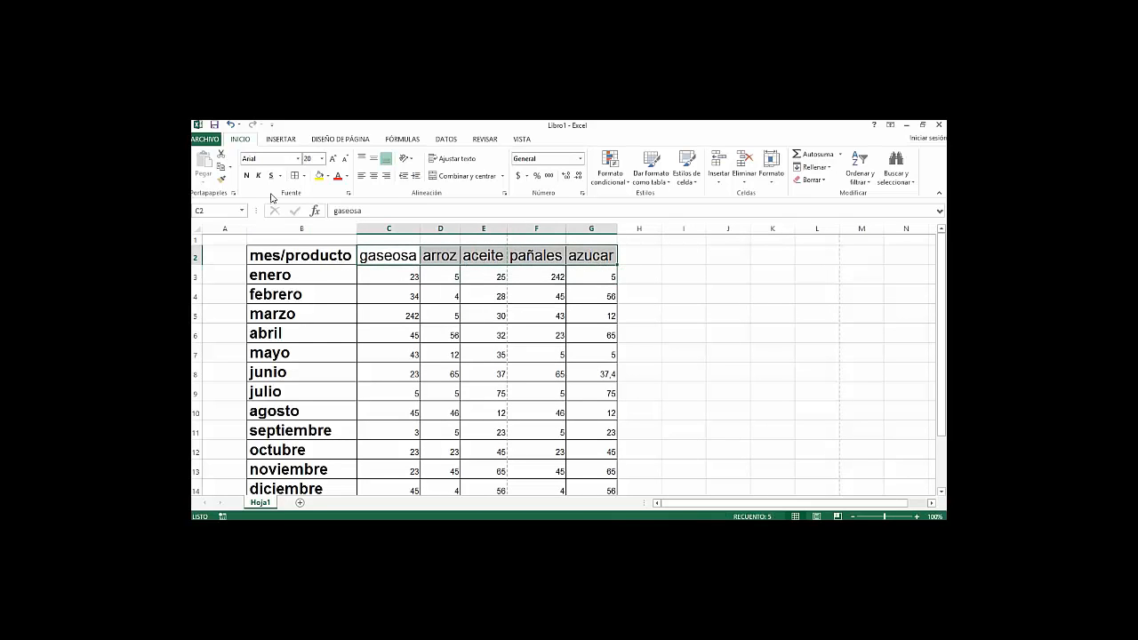
click(247, 175)
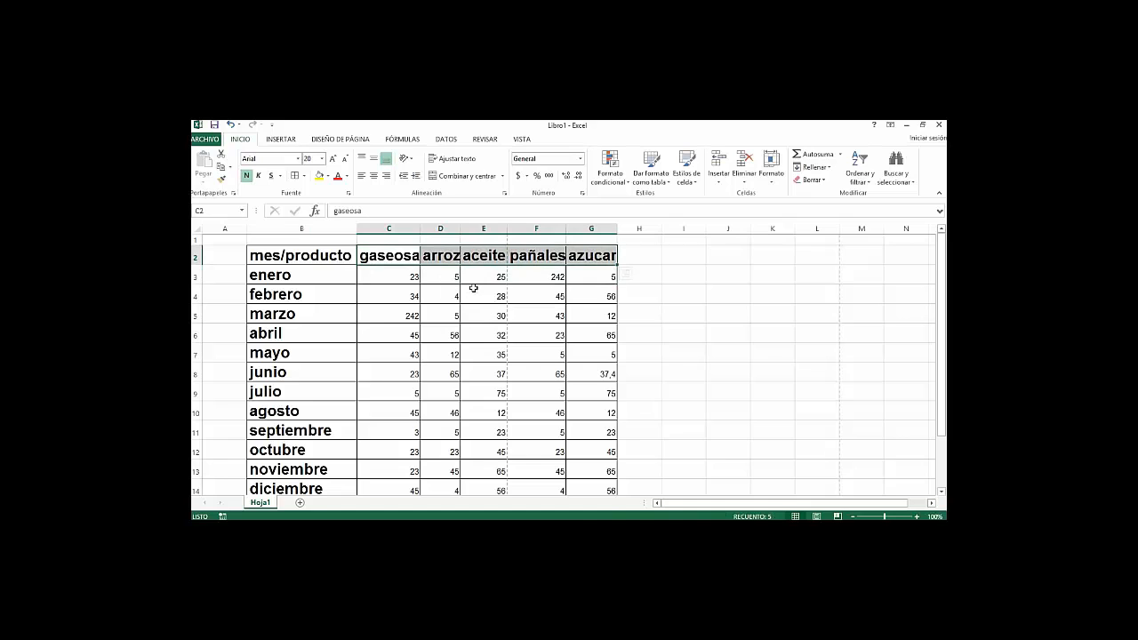
drag(389, 229, 569, 228)
double_click(566, 229)
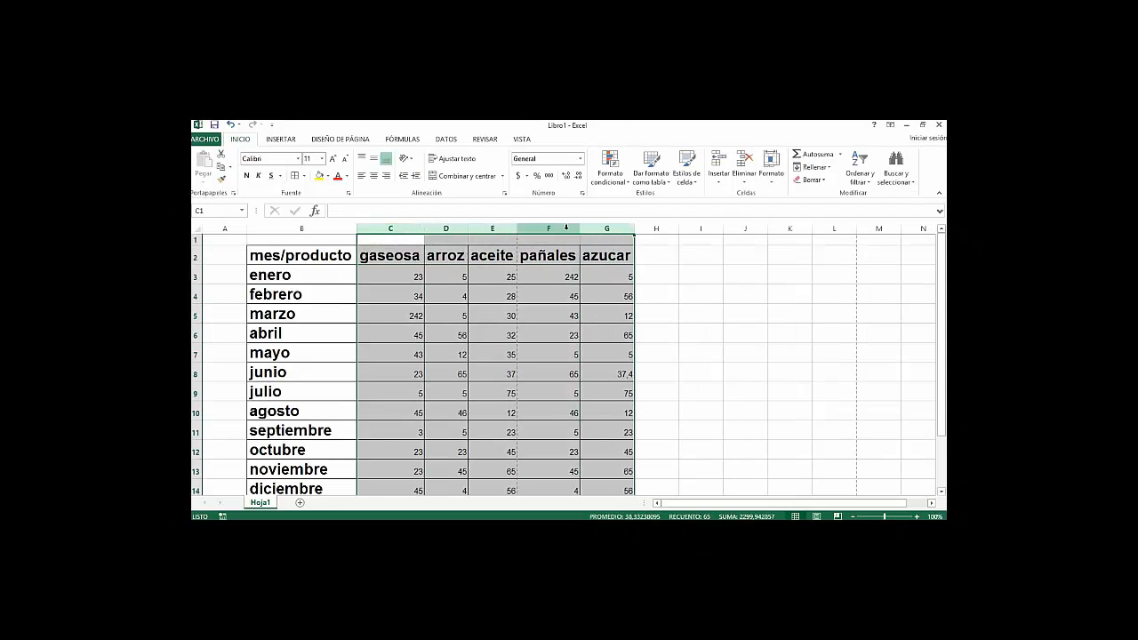
click(603, 298)
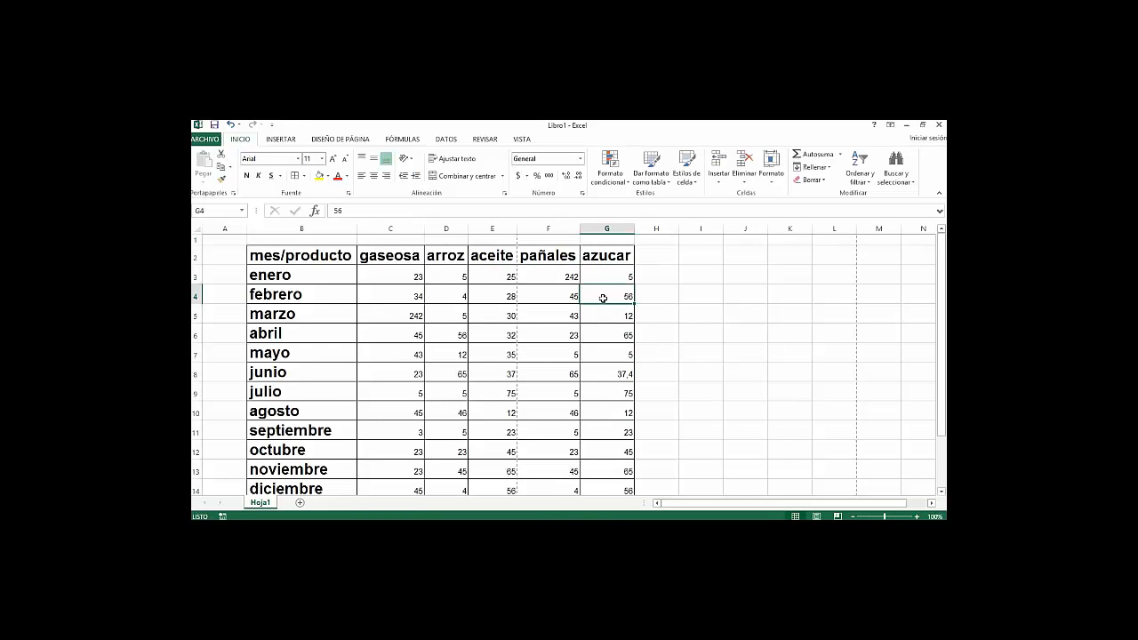
Step: Narrow column A to roughly half its width and increase the font size of the values in C3:G14 to 14
mouse_move(243, 228)
mouse_down()
mouse_move(223, 228)
mouse_move(247, 231)
mouse_up()
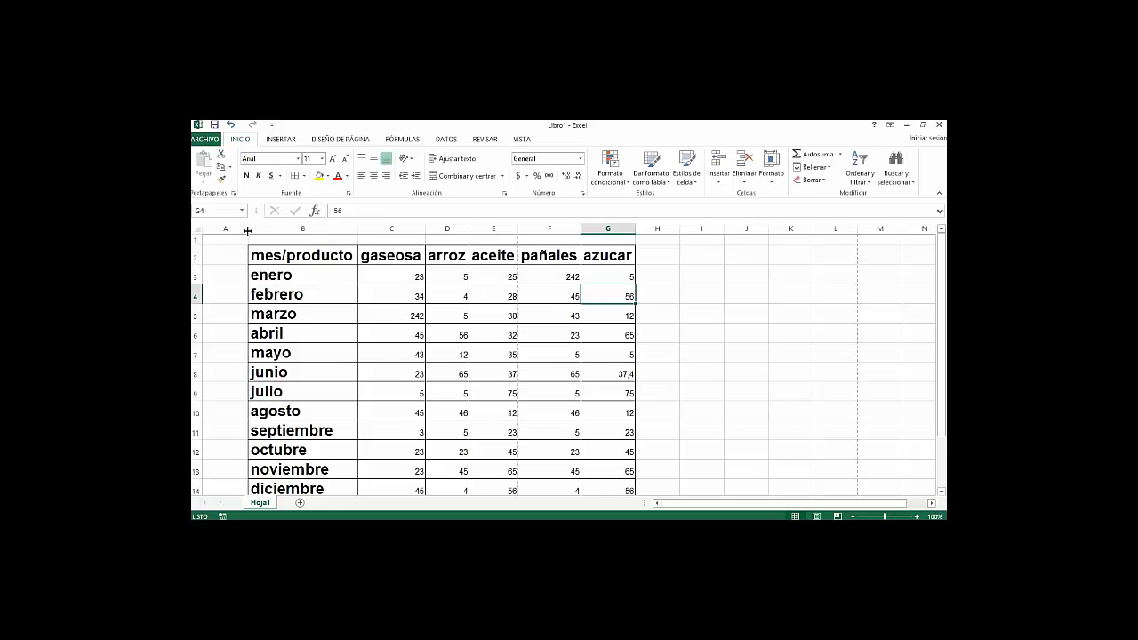
drag(249, 231, 223, 232)
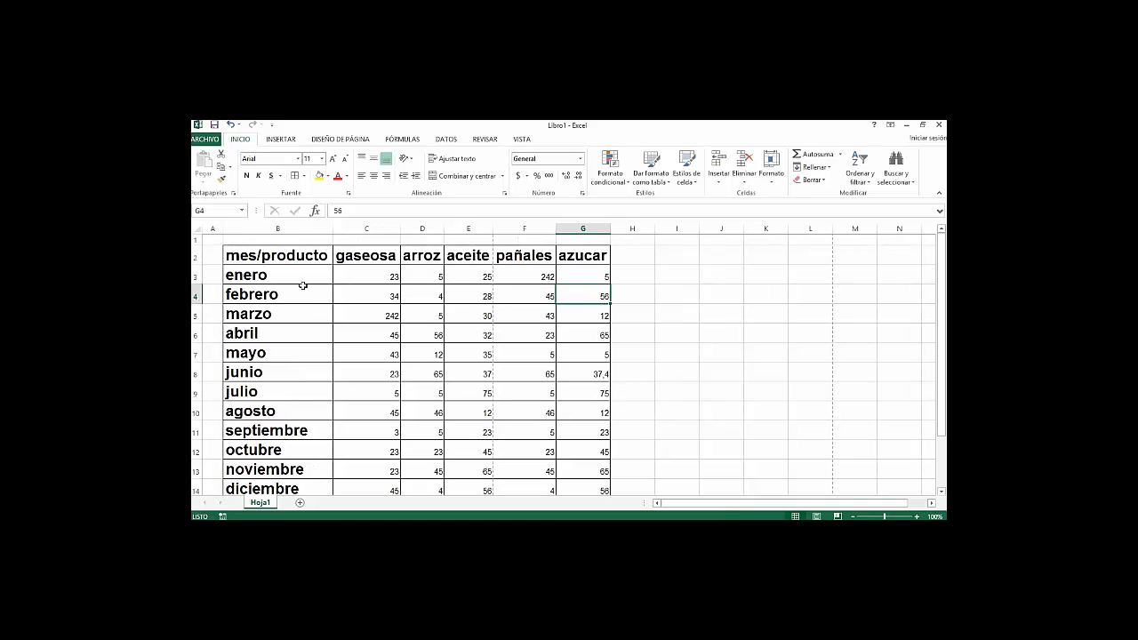
drag(372, 271, 584, 452)
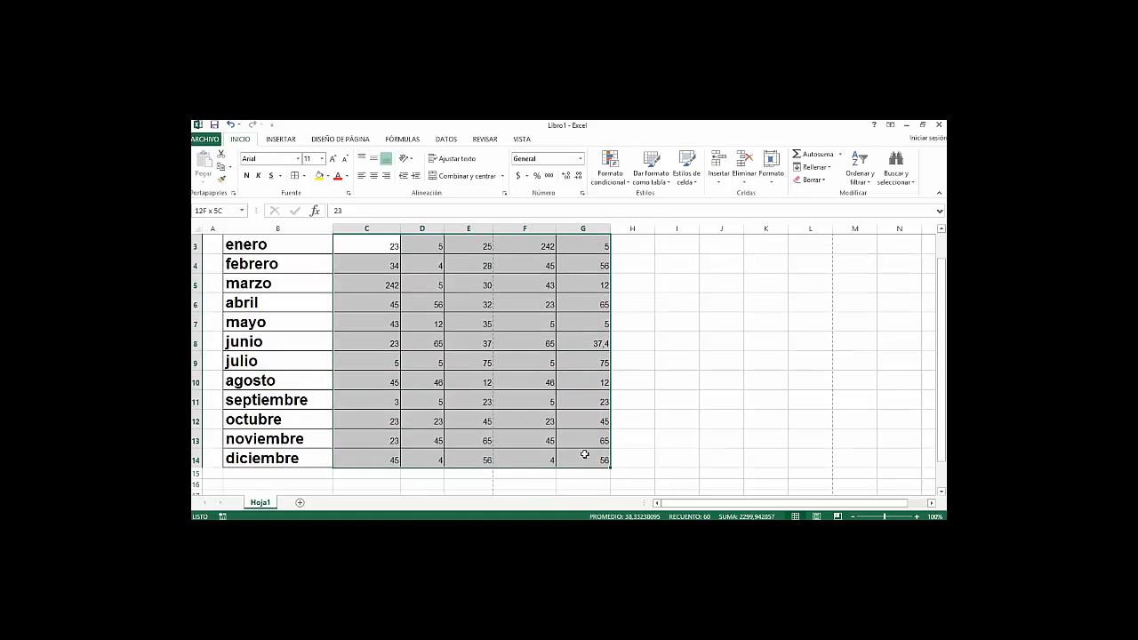
click(333, 159)
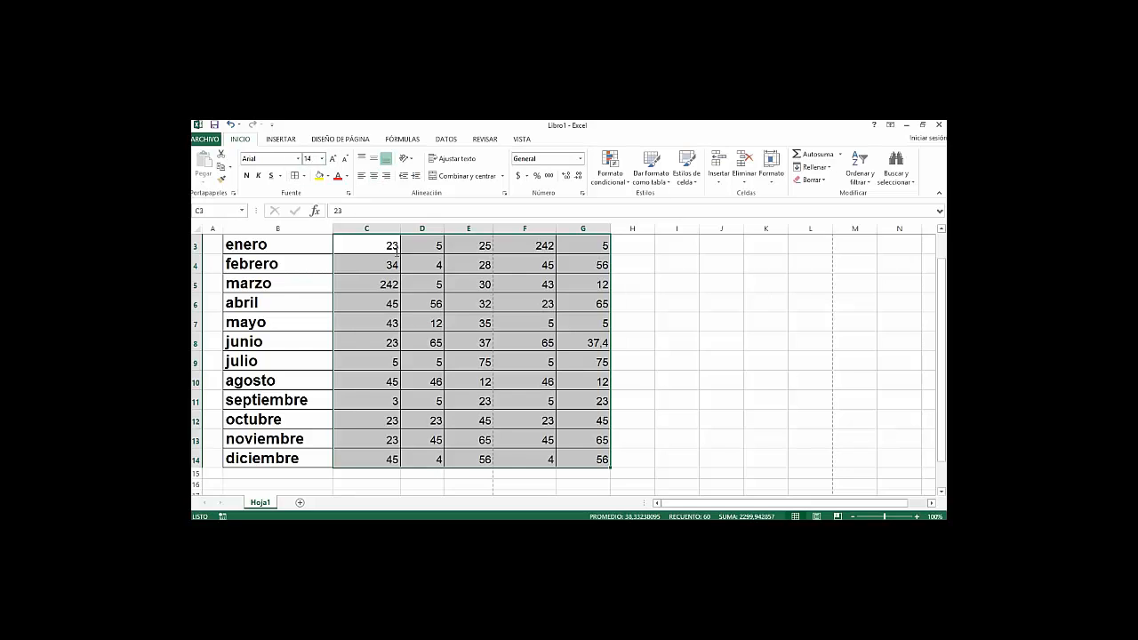
Step: Fill the values C3:G14 with a custom light green, RGB 157, 227, 178
click(328, 178)
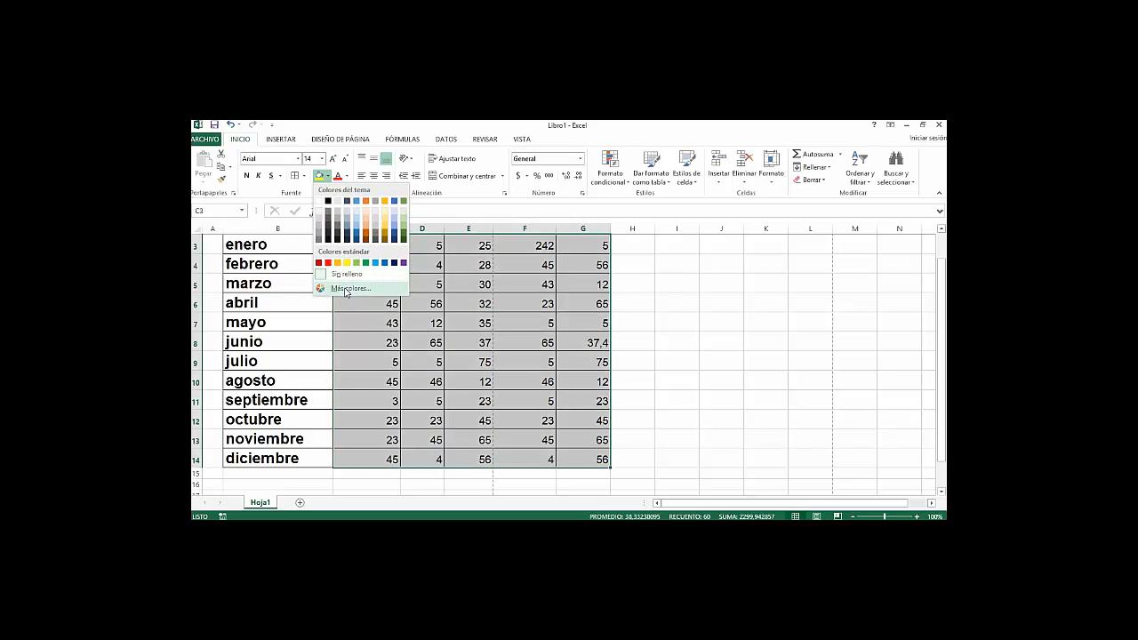
click(347, 289)
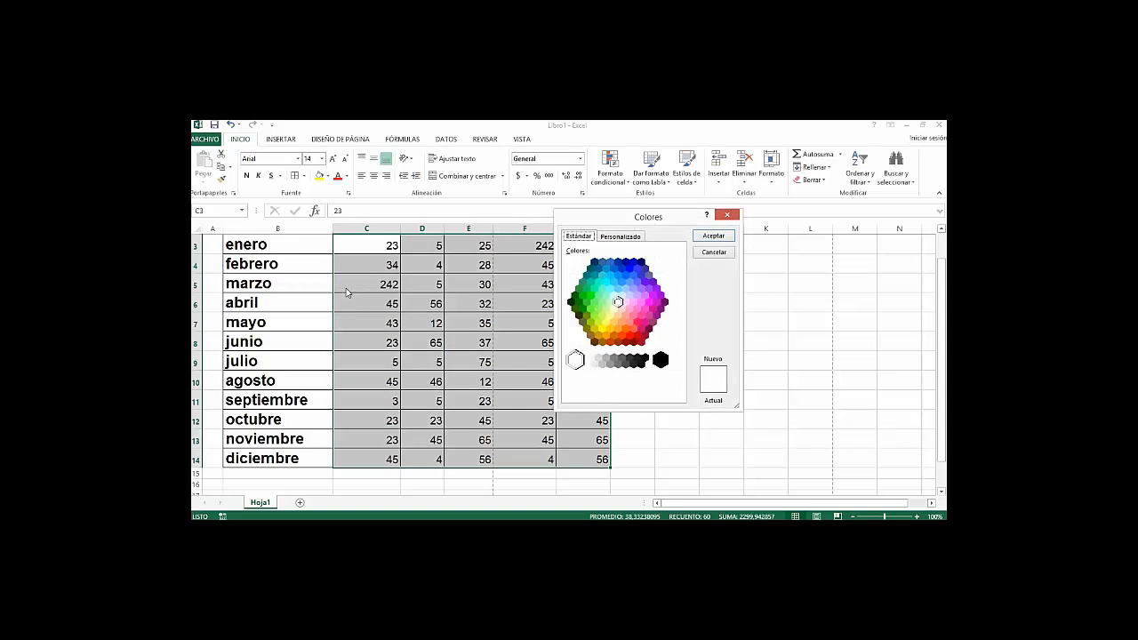
click(606, 295)
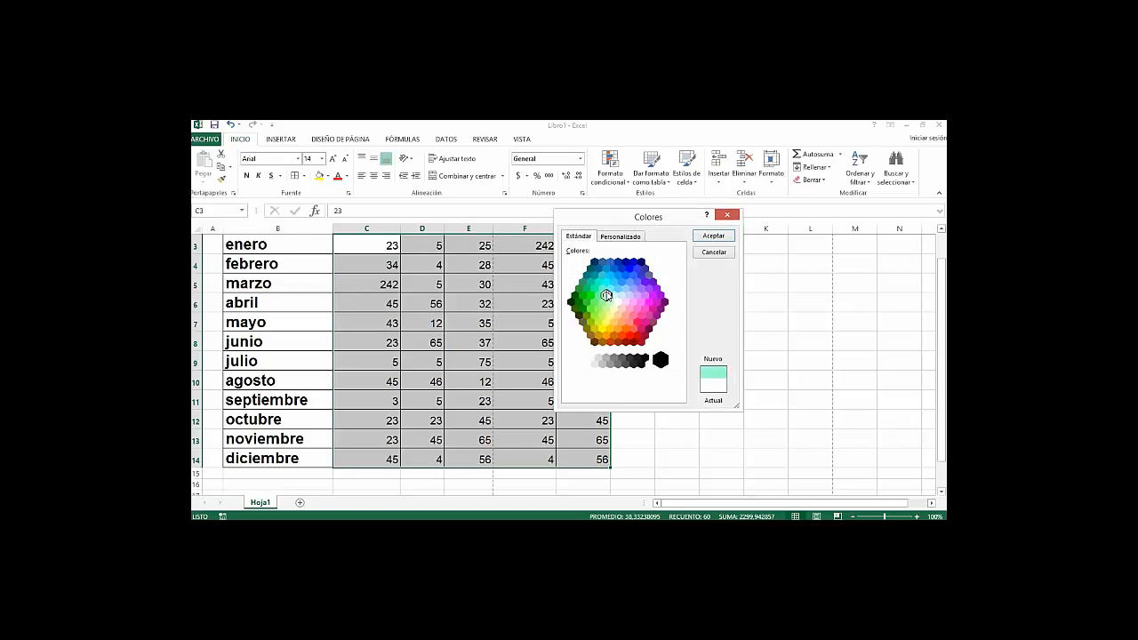
click(591, 296)
click(621, 236)
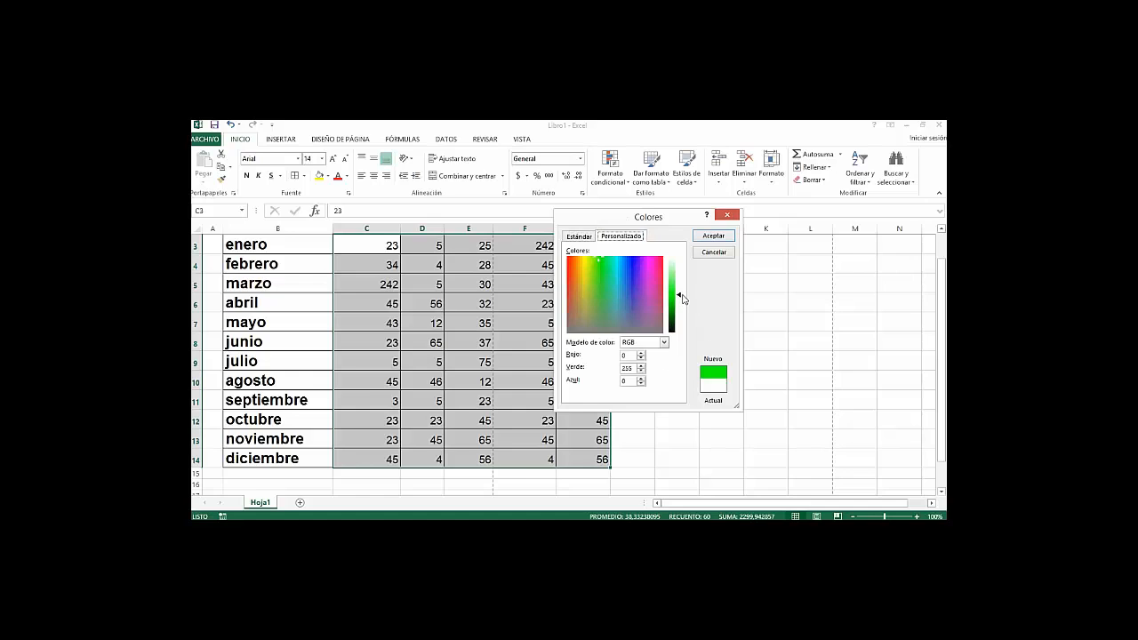
drag(681, 297, 680, 269)
drag(599, 261, 602, 296)
drag(680, 286, 680, 275)
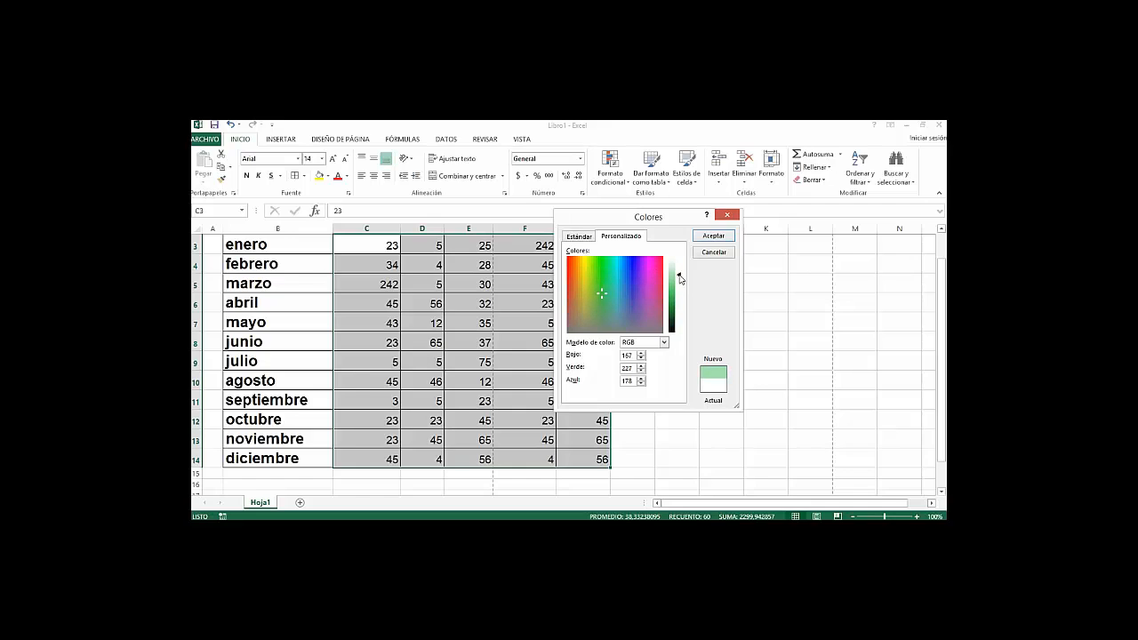
click(714, 235)
click(658, 318)
key(Up)
key(Up)
key(Up)
key(Up)
key(Up)
key(Up)
key(Left)
key(Left)
key(Left)
key(Down)
key(Down)
key(Down)
key(Left)
key(Left)
key(Down)
key(Down)
key(Down)
key(Down)
key(Down)
key(Down)
key(Down)
key(Down)
key(Down)
key(Down)
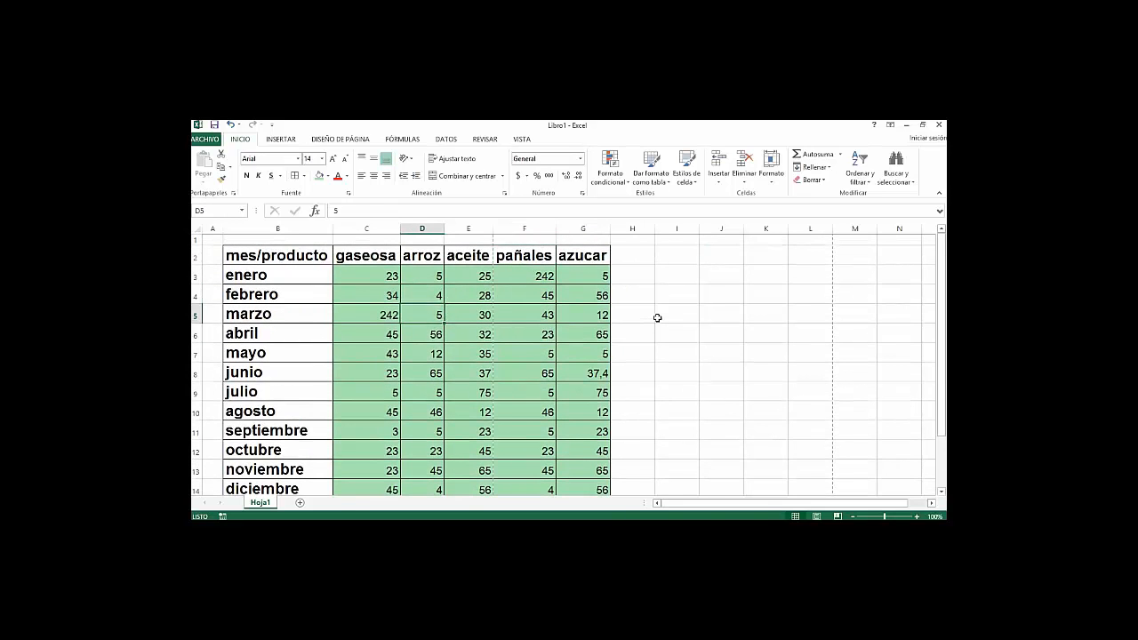
key(Down)
key(Right)
key(Right)
key(Right)
key(Up)
key(Up)
key(Up)
key(Up)
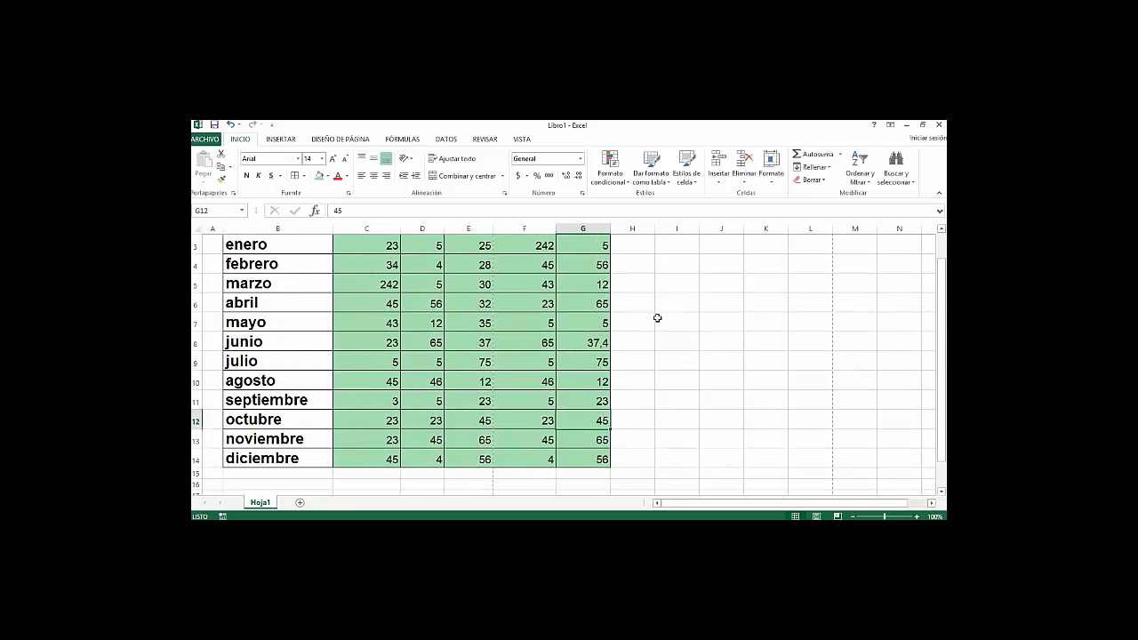
key(Right)
key(ctrl+Up)
key(Down)
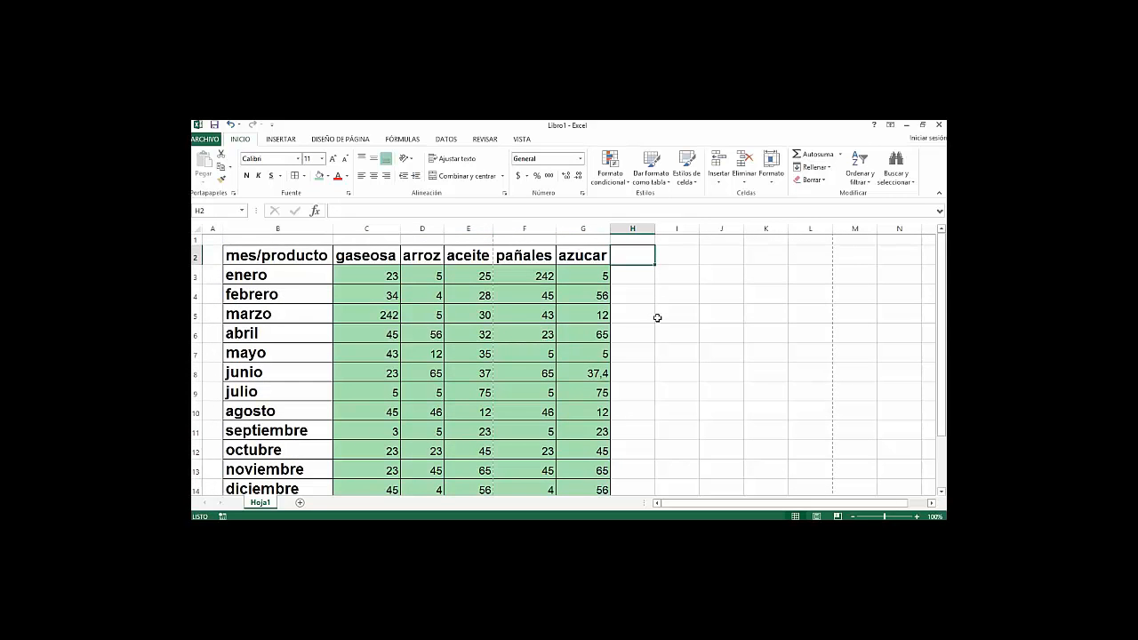
click(351, 255)
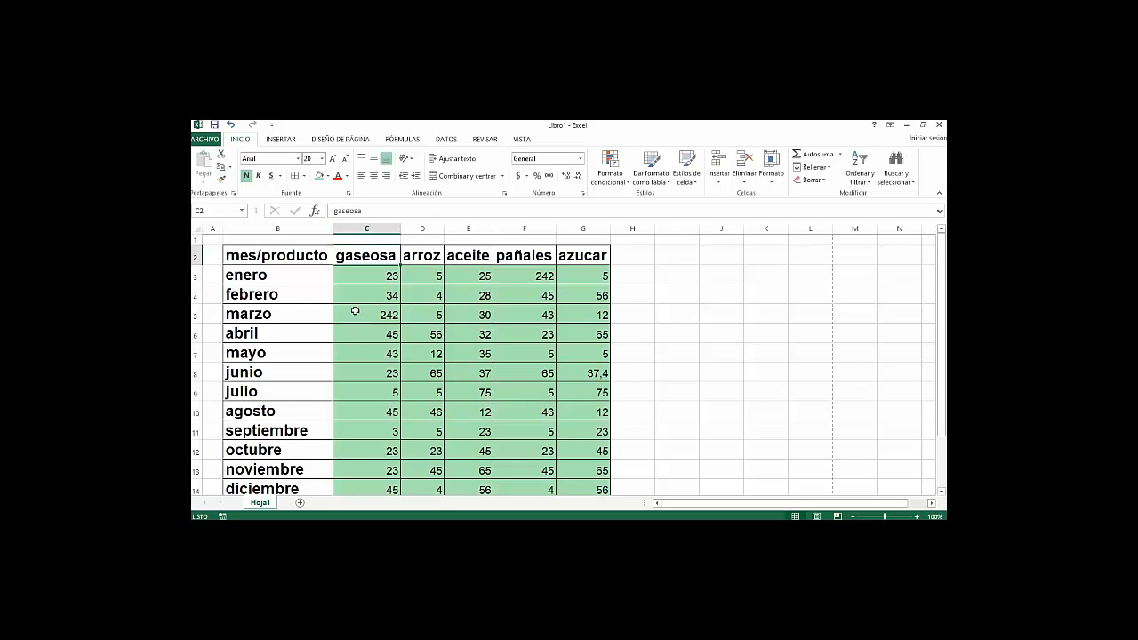
drag(375, 275, 570, 460)
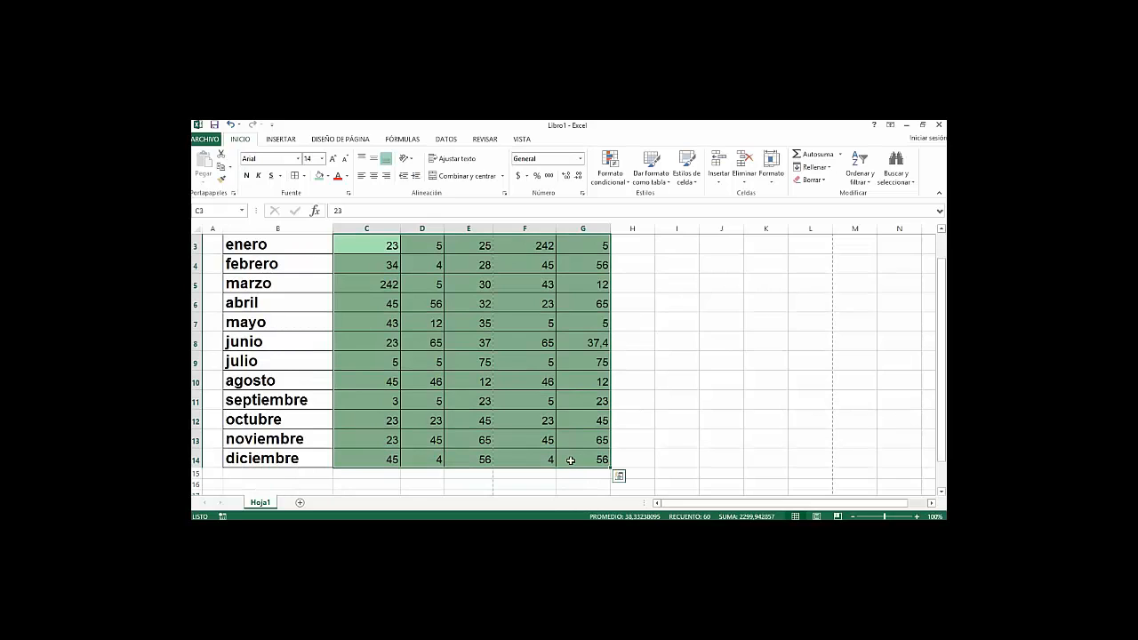
click(348, 177)
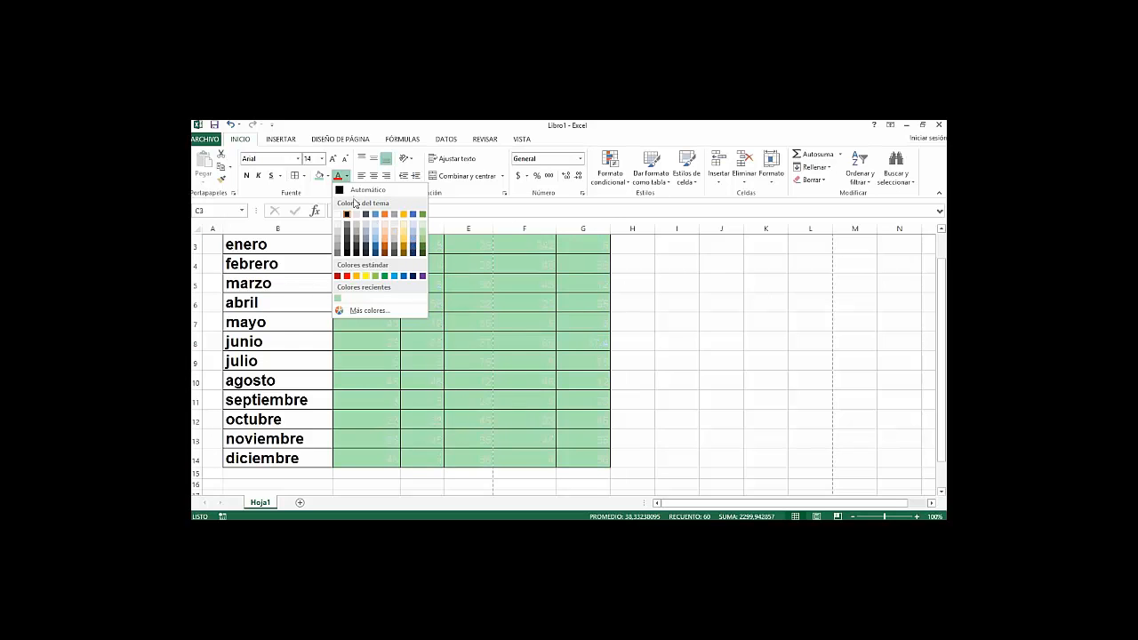
click(649, 321)
click(649, 318)
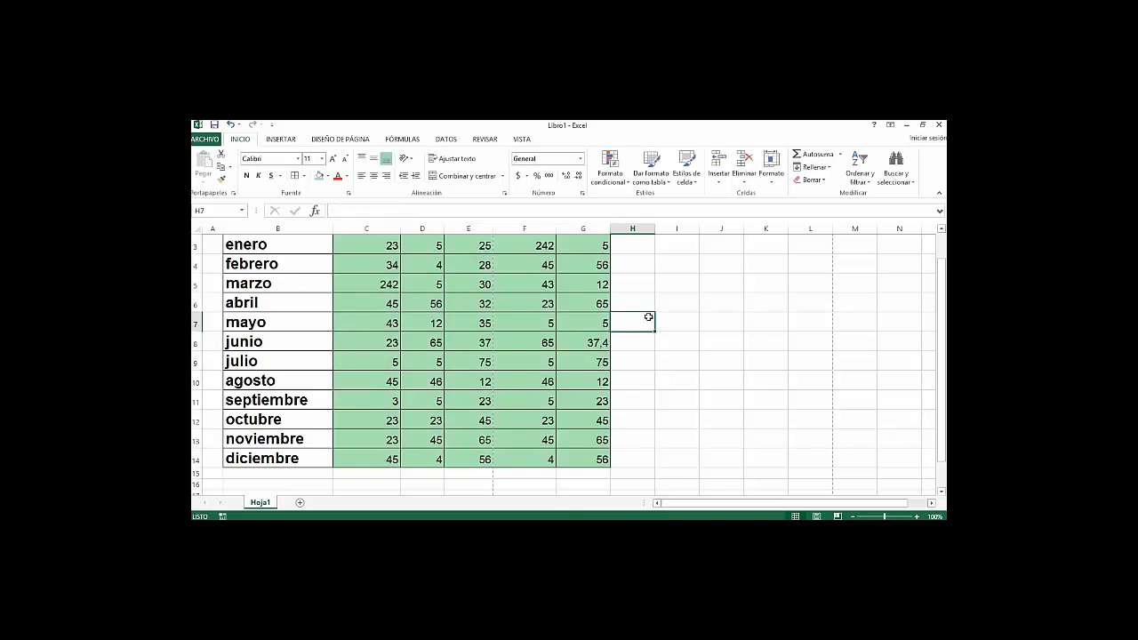
Step: Enter the label "Total" in cell B15, directly below diciembre
key(Up)
key(Up)
key(Up)
key(Up)
key(Up)
key(Left)
key(Down)
key(Down)
key(Down)
key(Down)
key(Down)
key(Down)
key(Down)
key(Down)
key(Down)
key(Down)
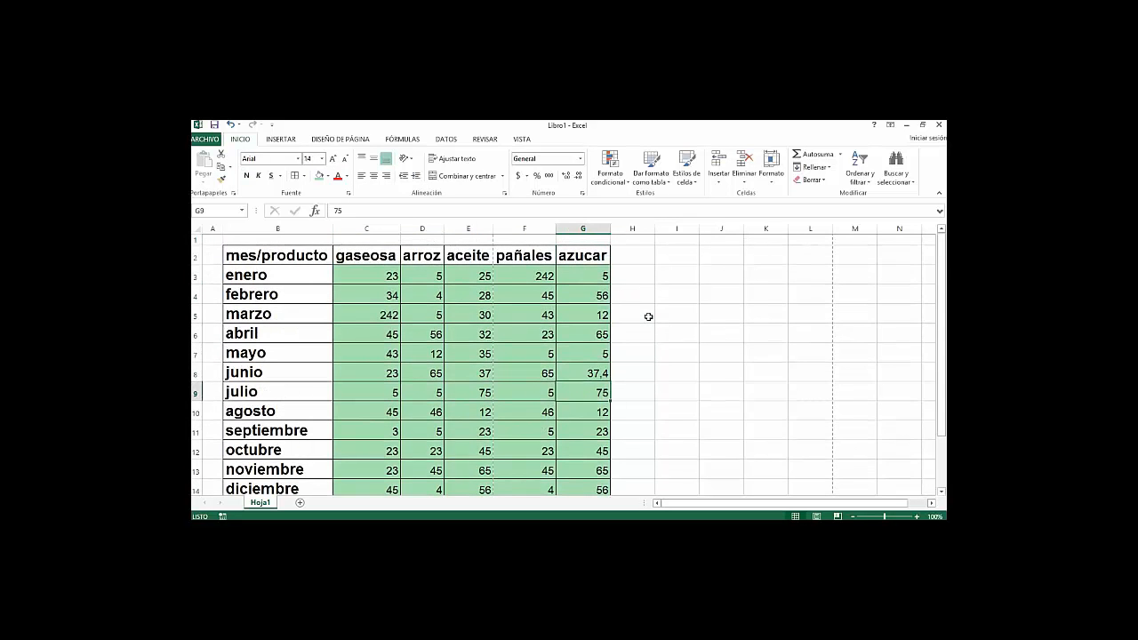
key(Down)
key(Down)
key(Down)
key(Left)
key(Left)
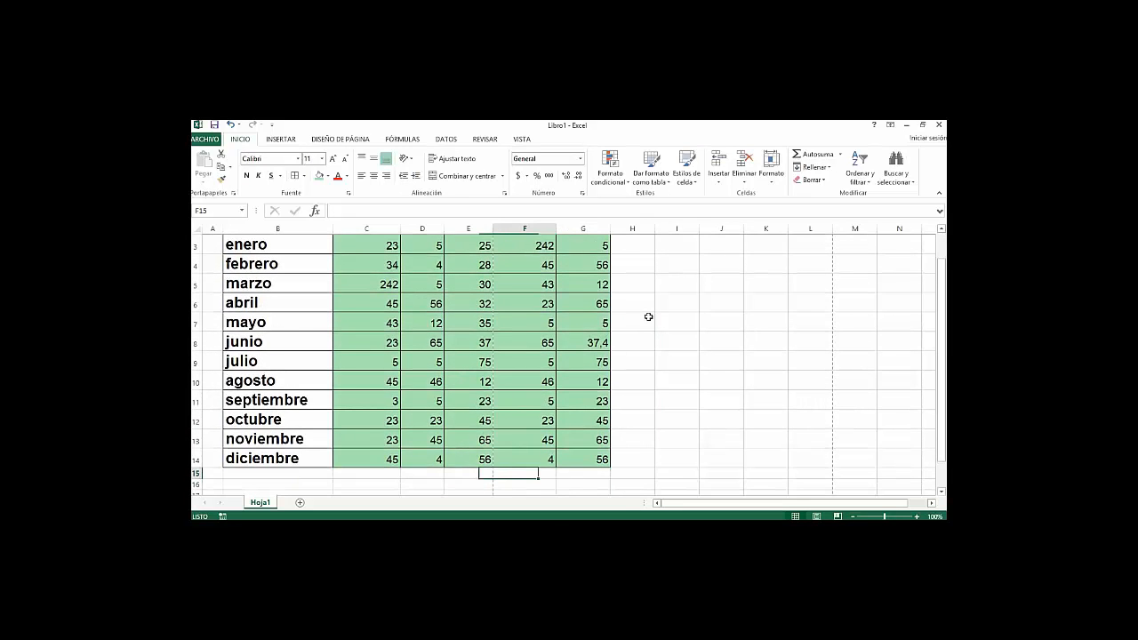
key(Left)
key(Left)
key(Left)
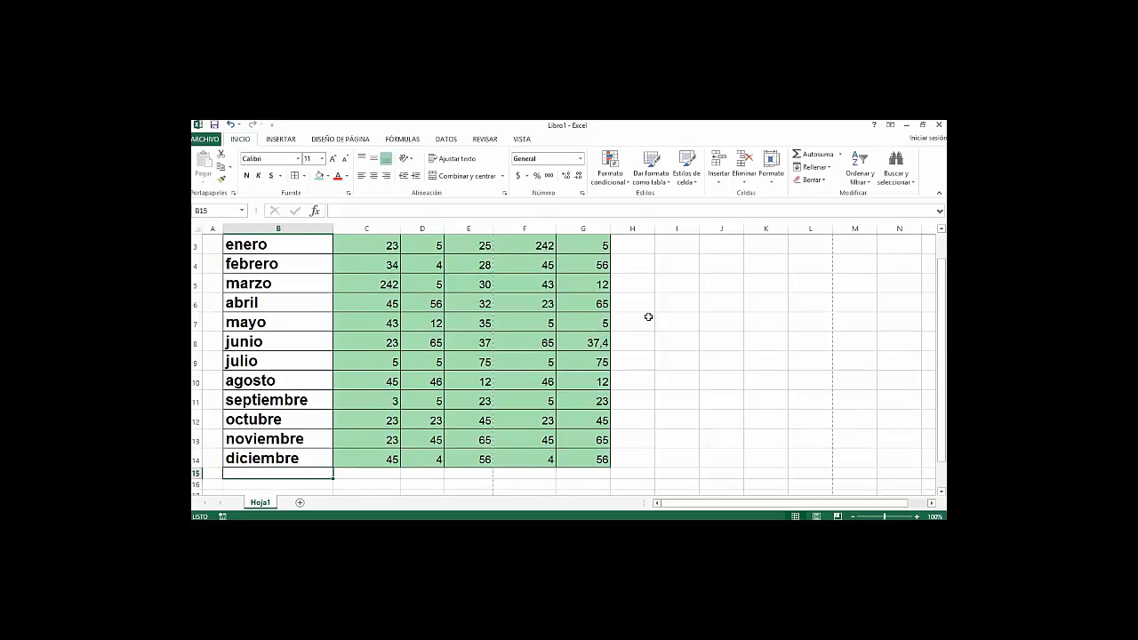
text(Tota)
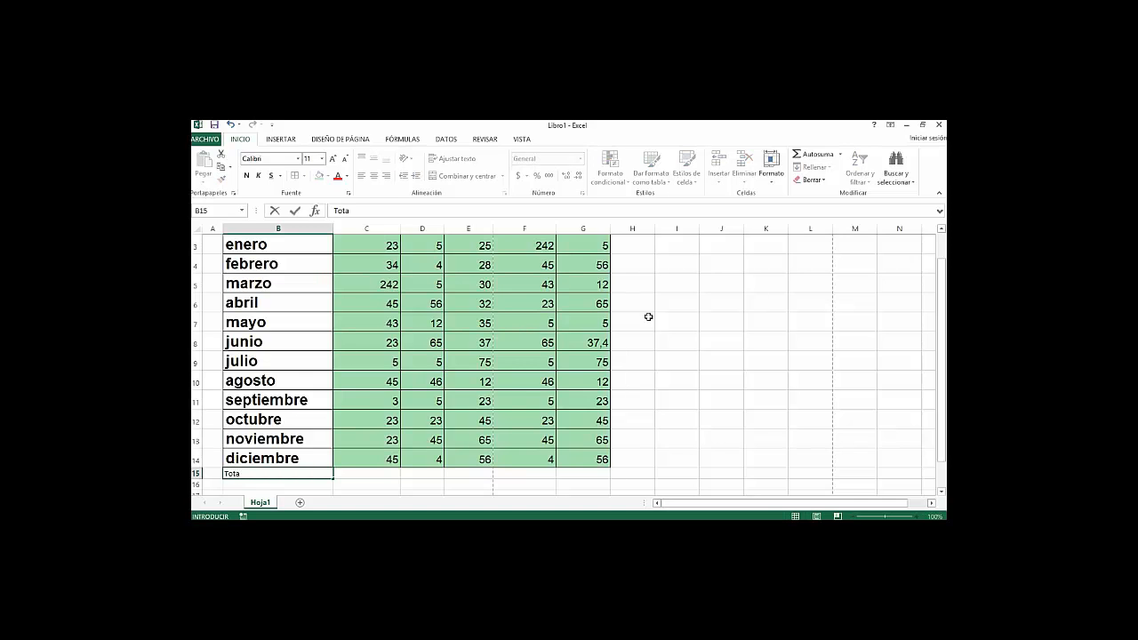
text(l)
key(Return)
Step: Format the Total label as italic and underlined without bold, and centre it horizontally and vertically in its cell
key(Right)
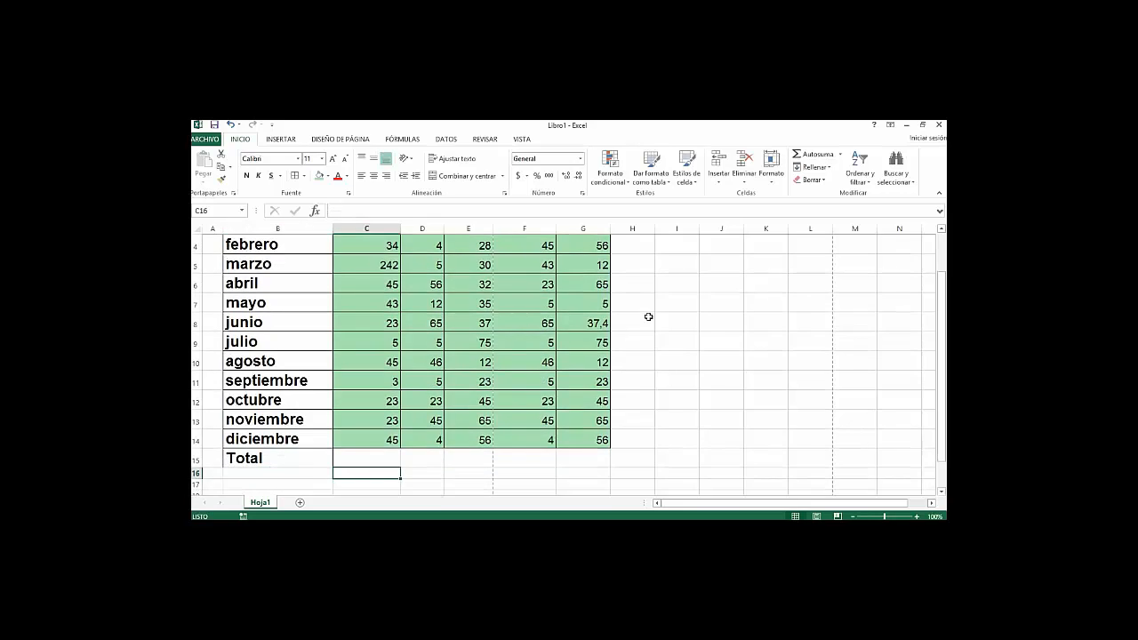
key(Up)
key(Left)
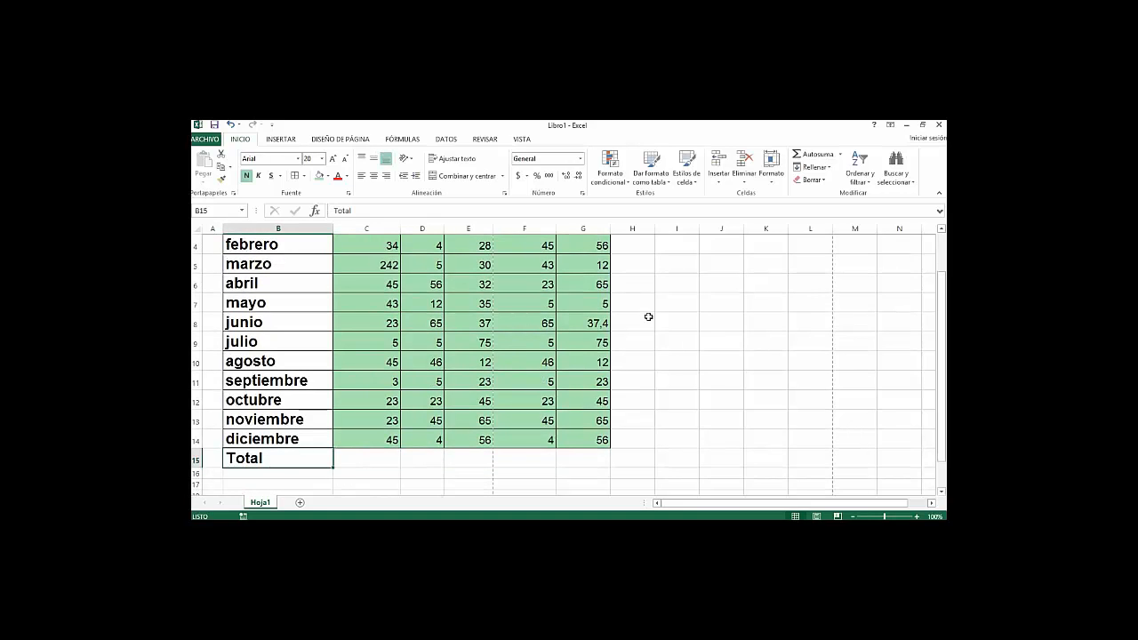
key(Up)
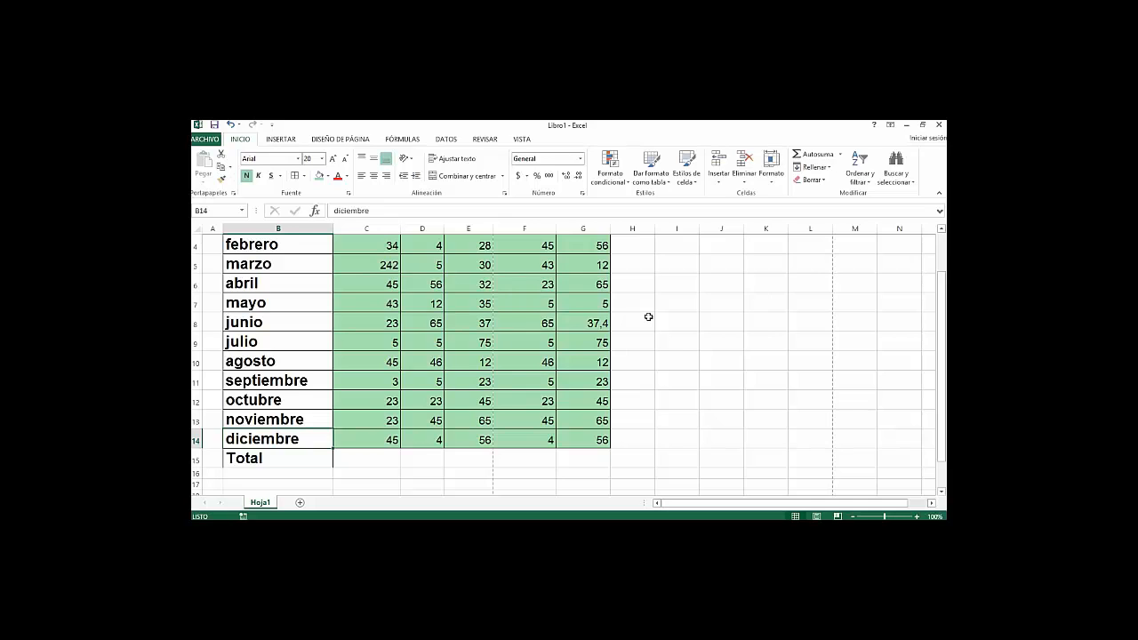
key(Down)
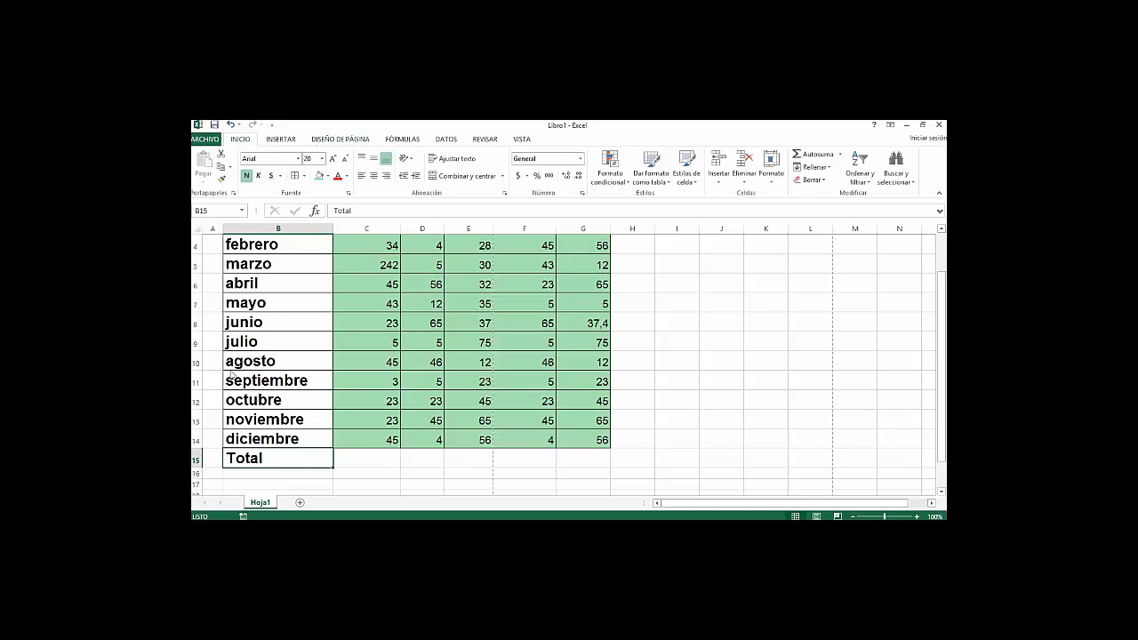
click(246, 175)
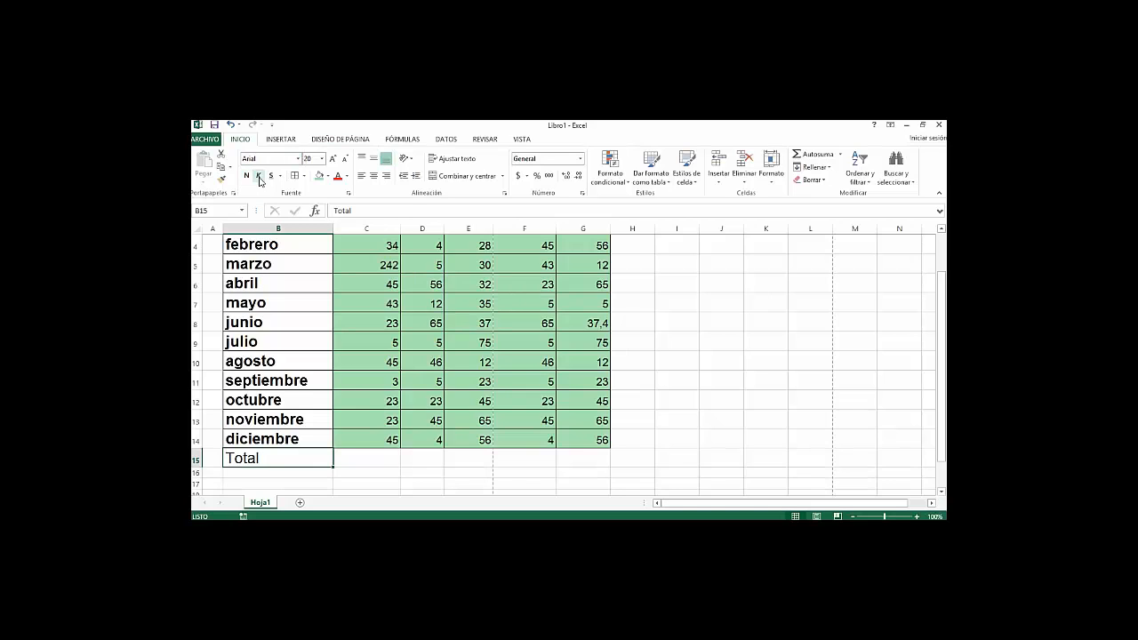
click(259, 176)
click(271, 176)
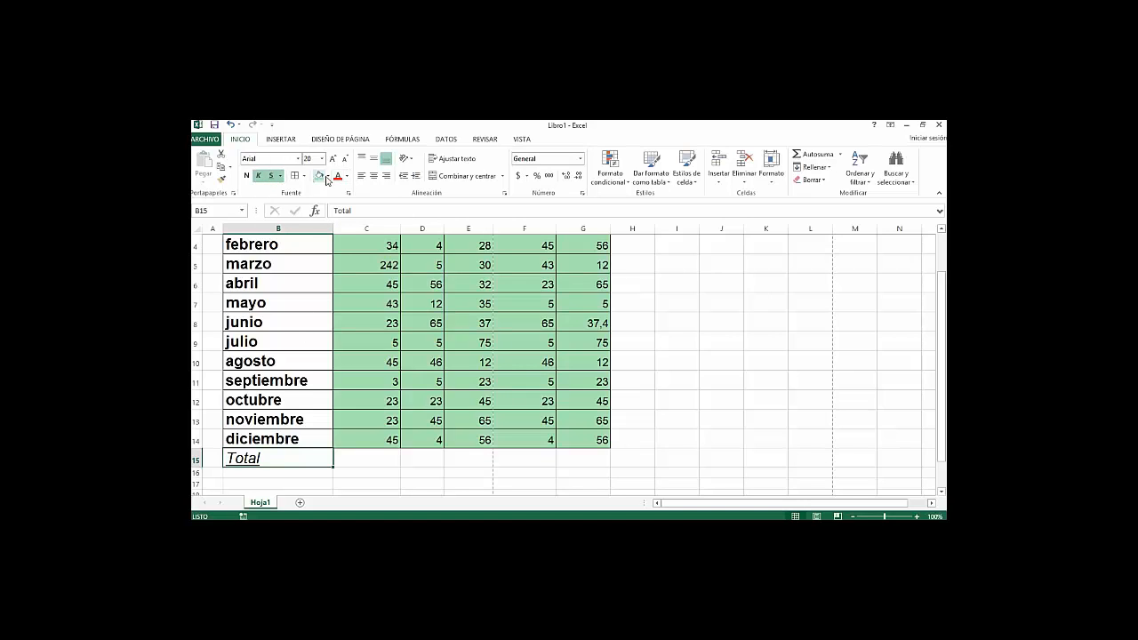
click(376, 177)
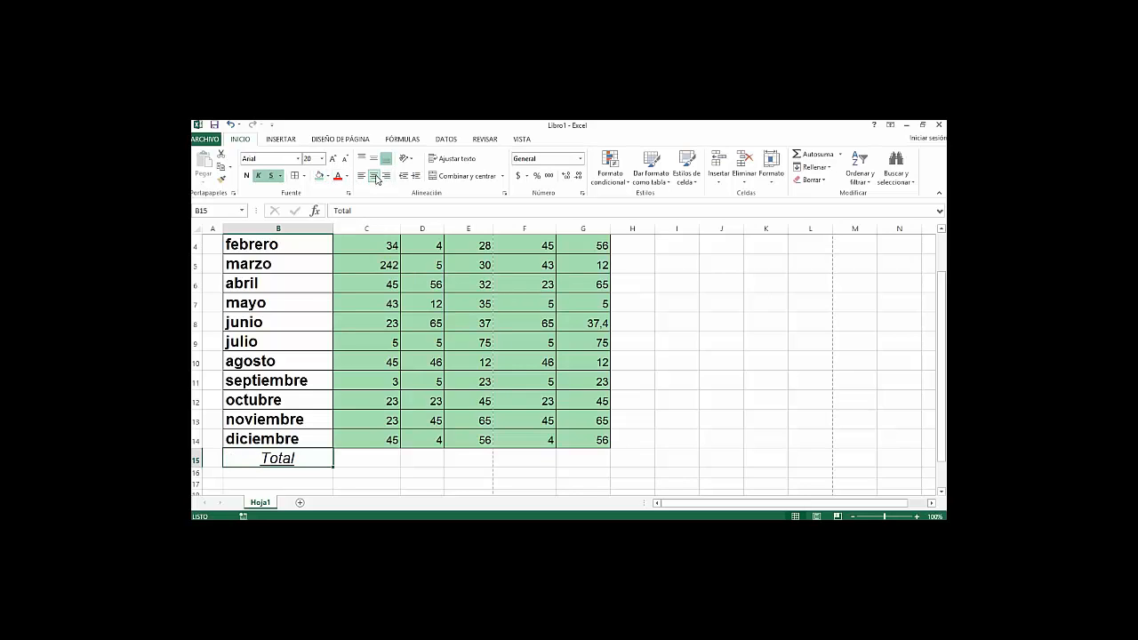
click(375, 160)
Step: Centre all the product figures from enero to diciembre (C3:G14) horizontally and align them to the middle vertically
click(359, 424)
key(Down)
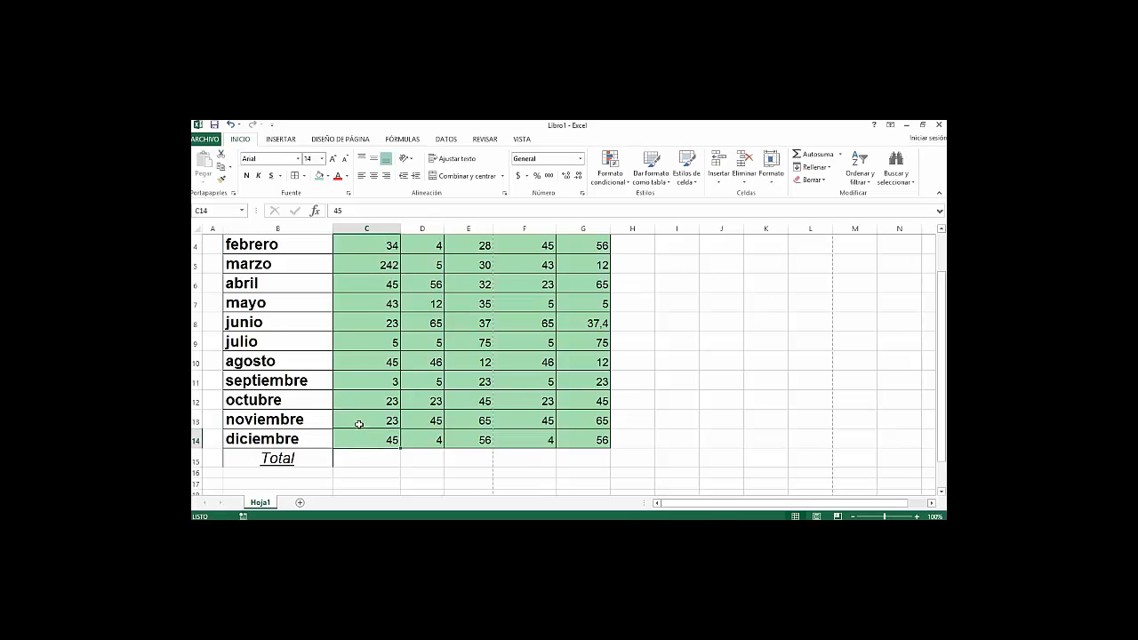
key(shift+Right)
key(shift+Right)
key(shift+Right)
key(shift+Right)
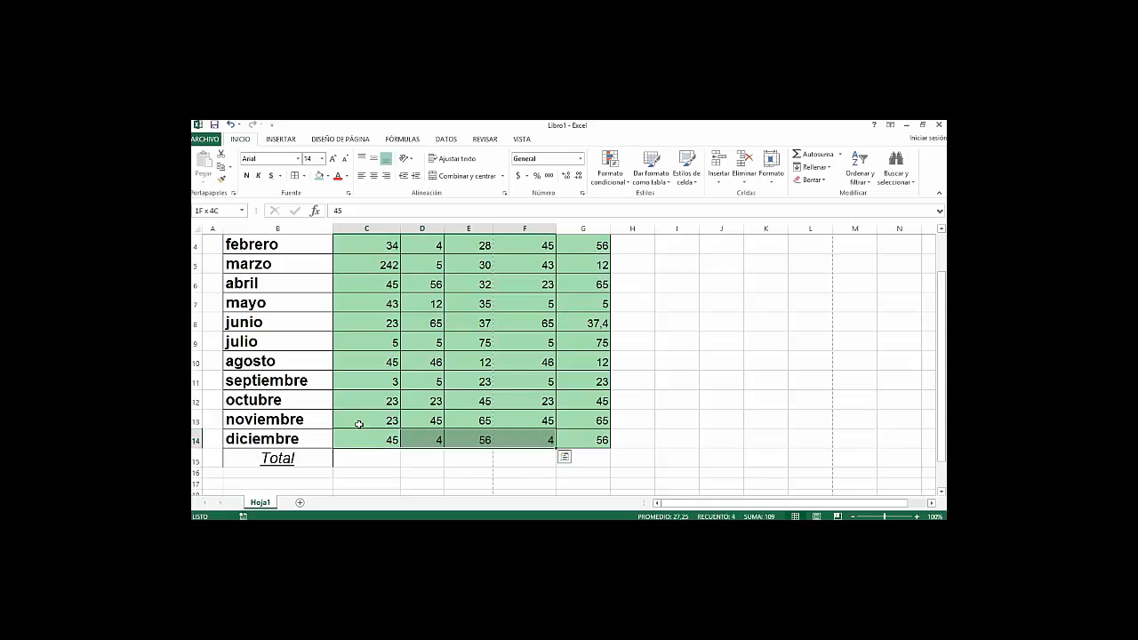
key(shift+Up)
key(shift+Up)
key(shift+Up)
key(shift+Up)
key(shift+Up)
key(shift+Up)
key(shift+Up)
key(shift+Up)
key(shift+Up)
key(shift+Up)
key(shift+Up)
key(shift+Up)
key(shift+Up)
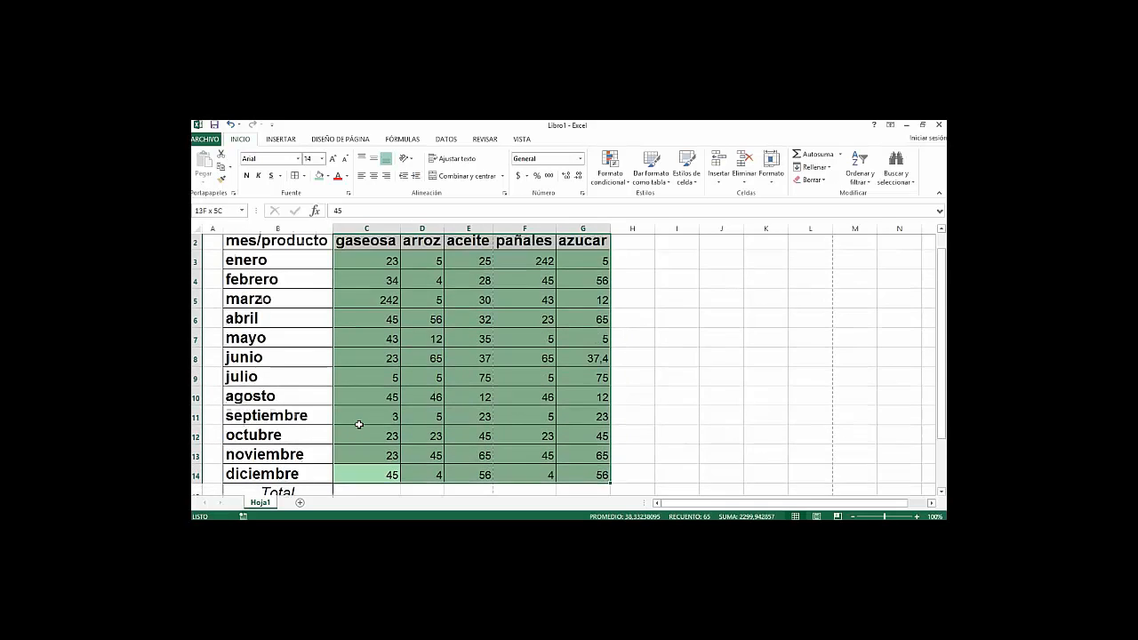
key(shift+Down)
key(shift+Down)
key(shift+Down)
key(shift+Up)
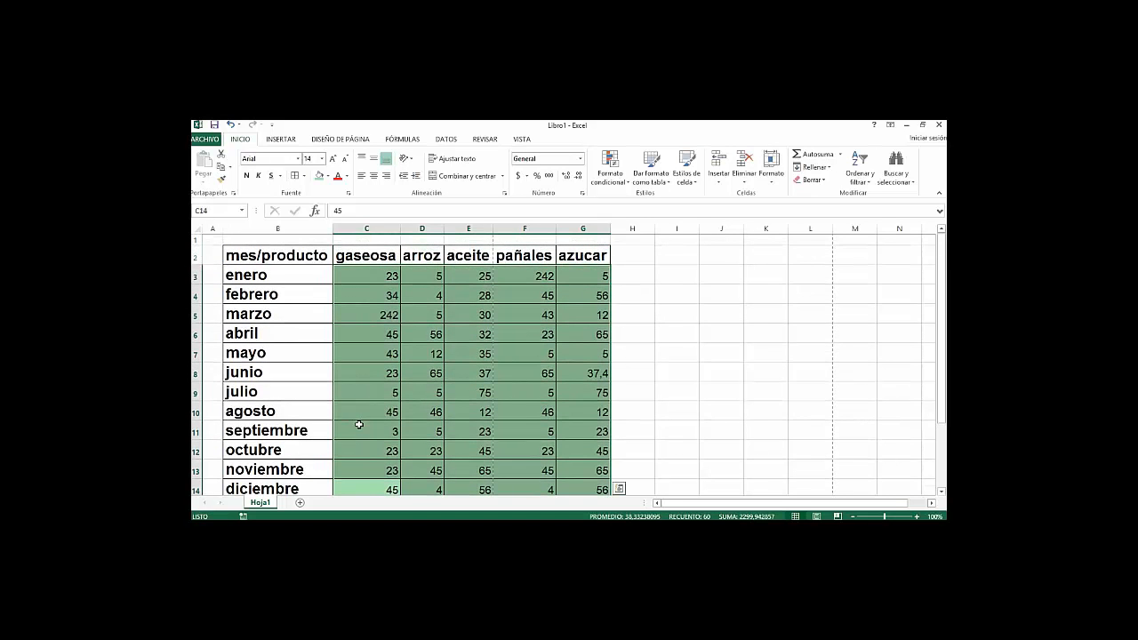
click(373, 178)
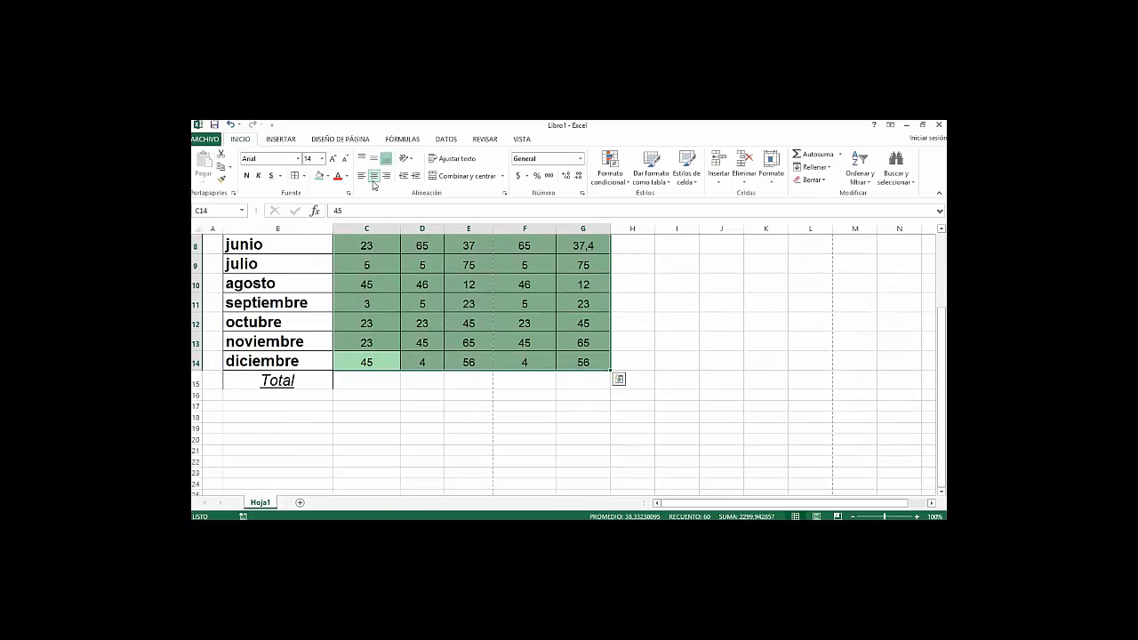
click(374, 165)
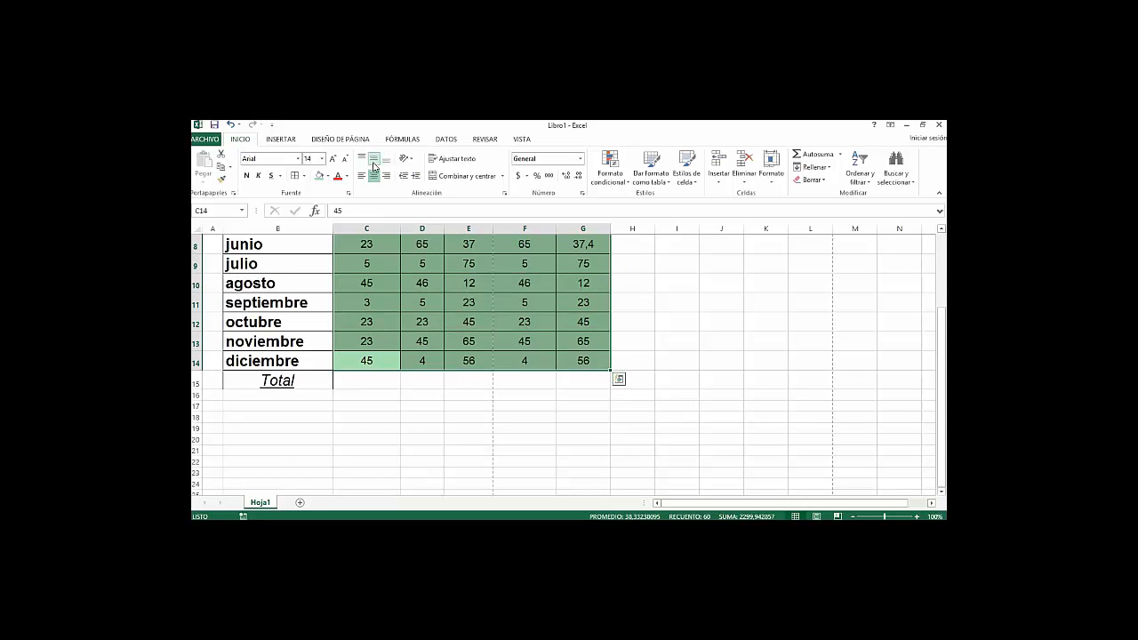
click(384, 161)
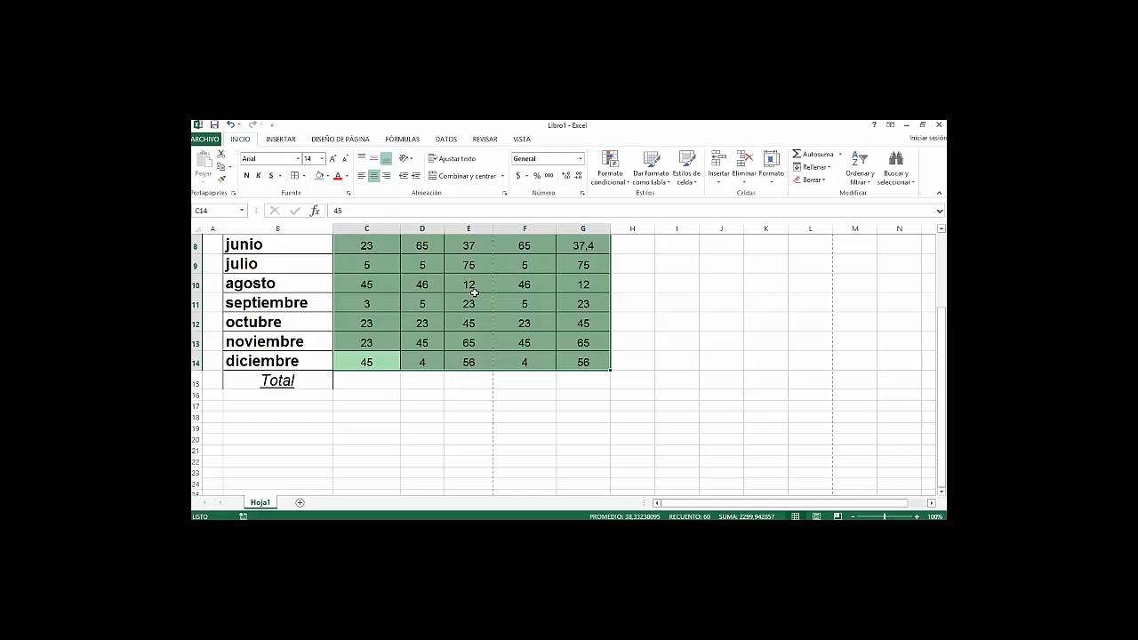
click(375, 161)
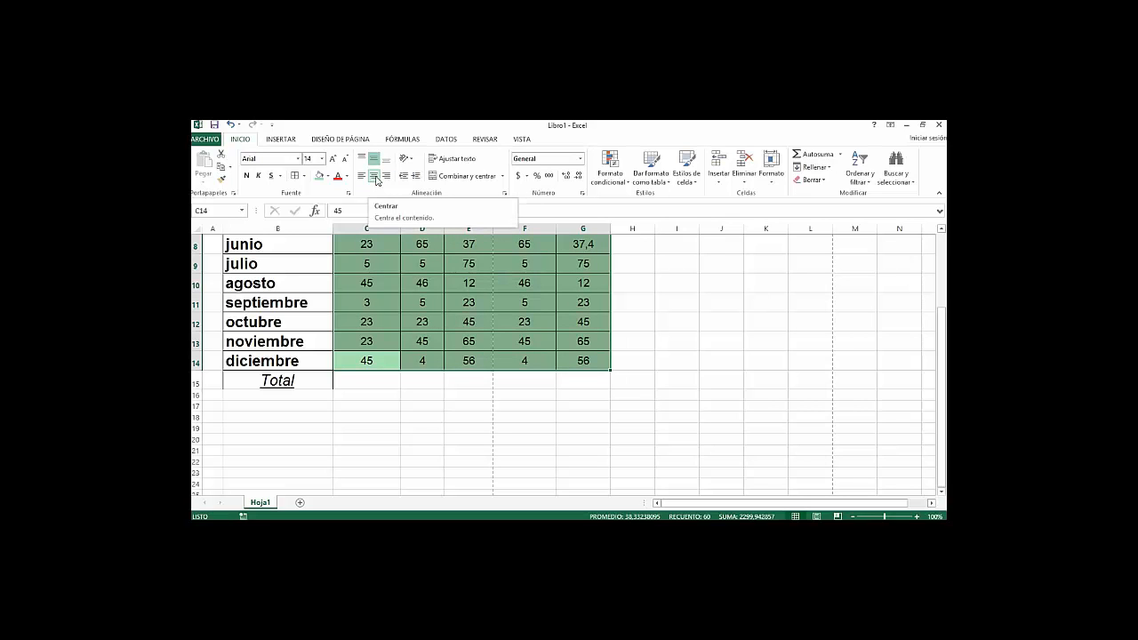
click(515, 360)
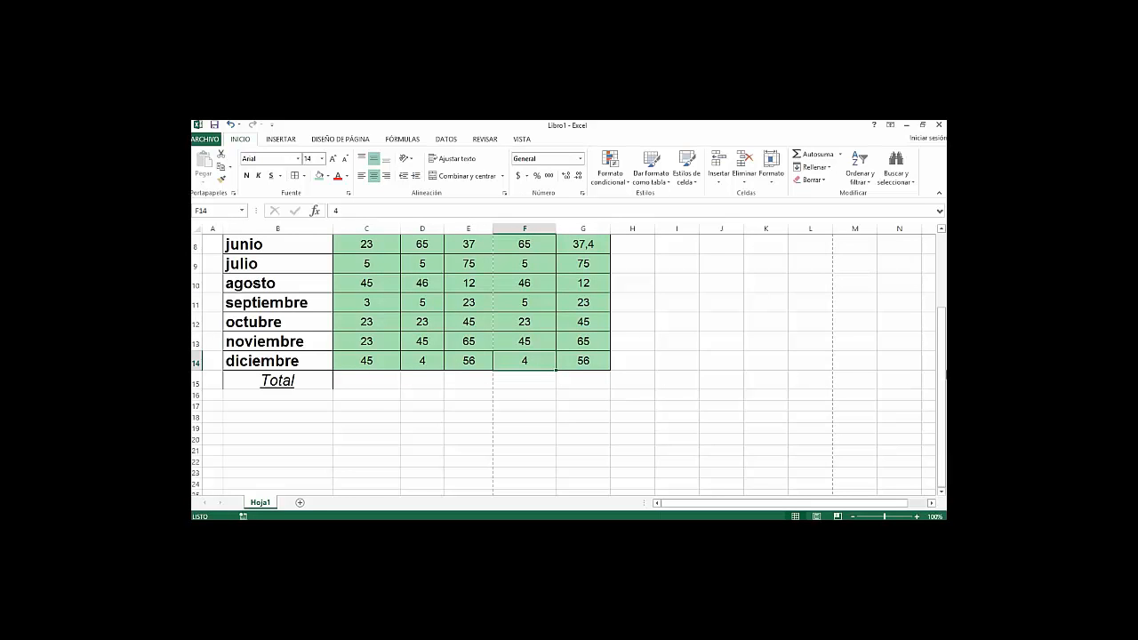
drag(942, 372, 942, 299)
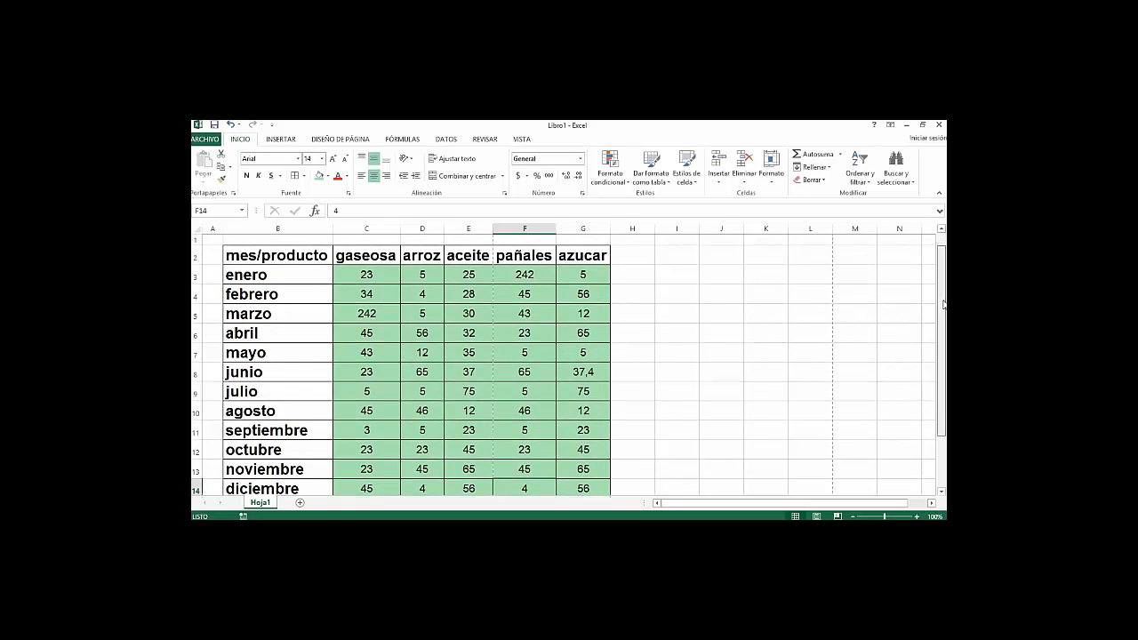
scroll(490, 247, down, 1)
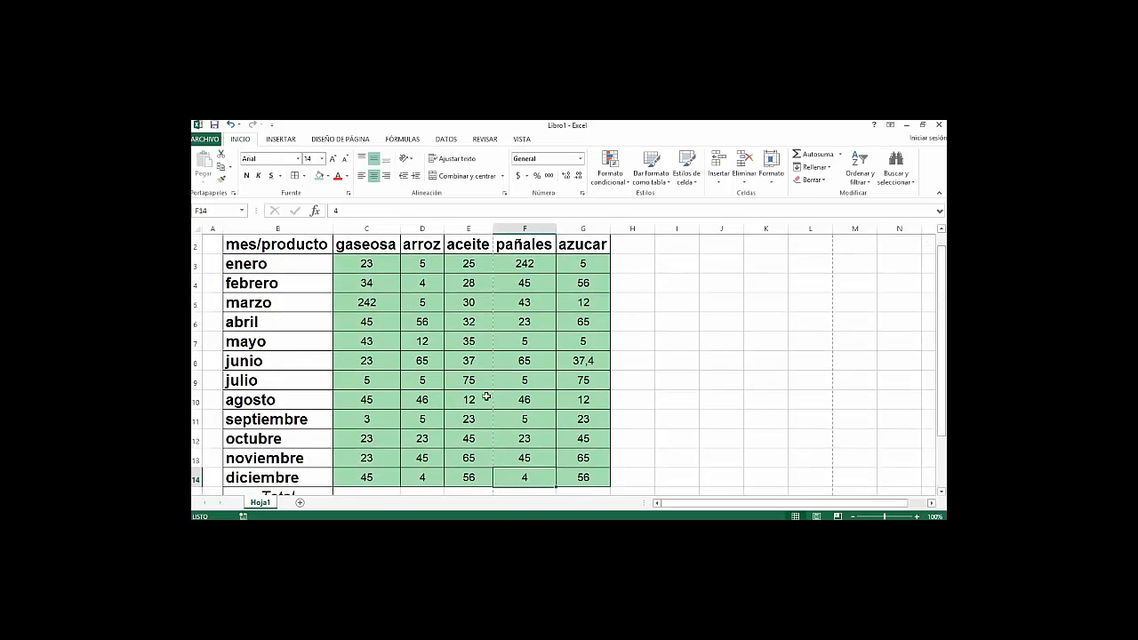
drag(524, 475, 518, 265)
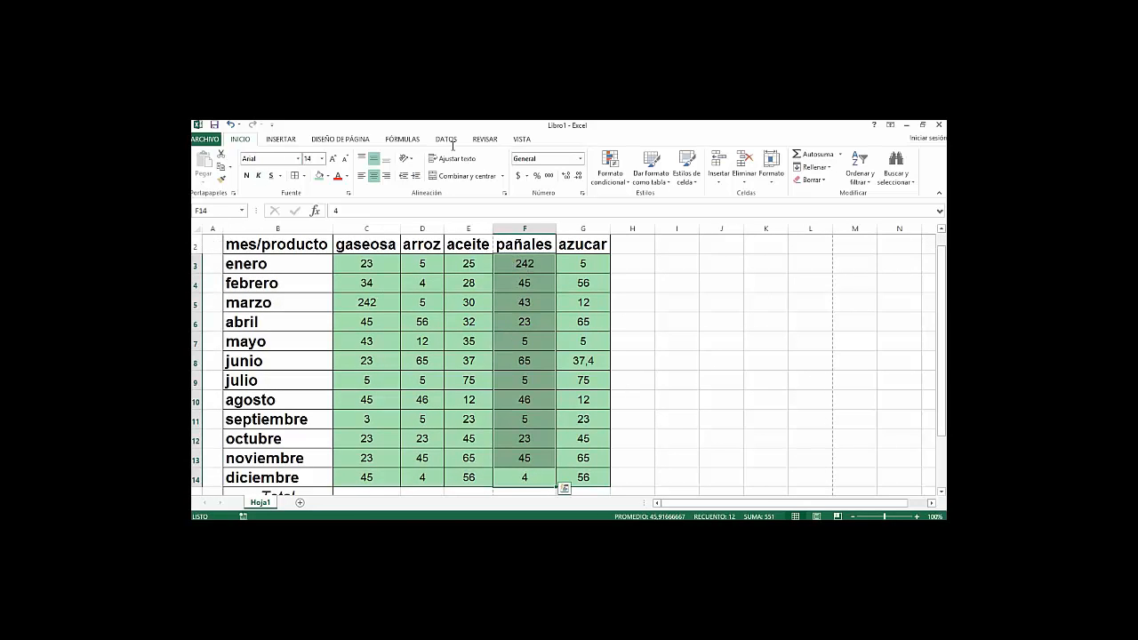
click(520, 140)
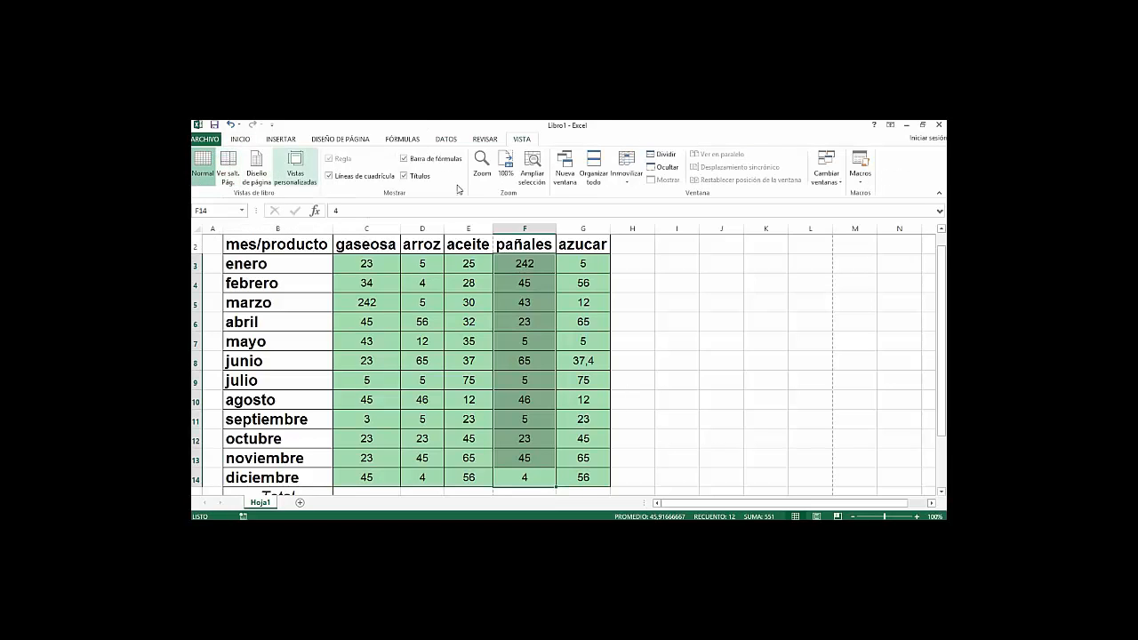
click(239, 140)
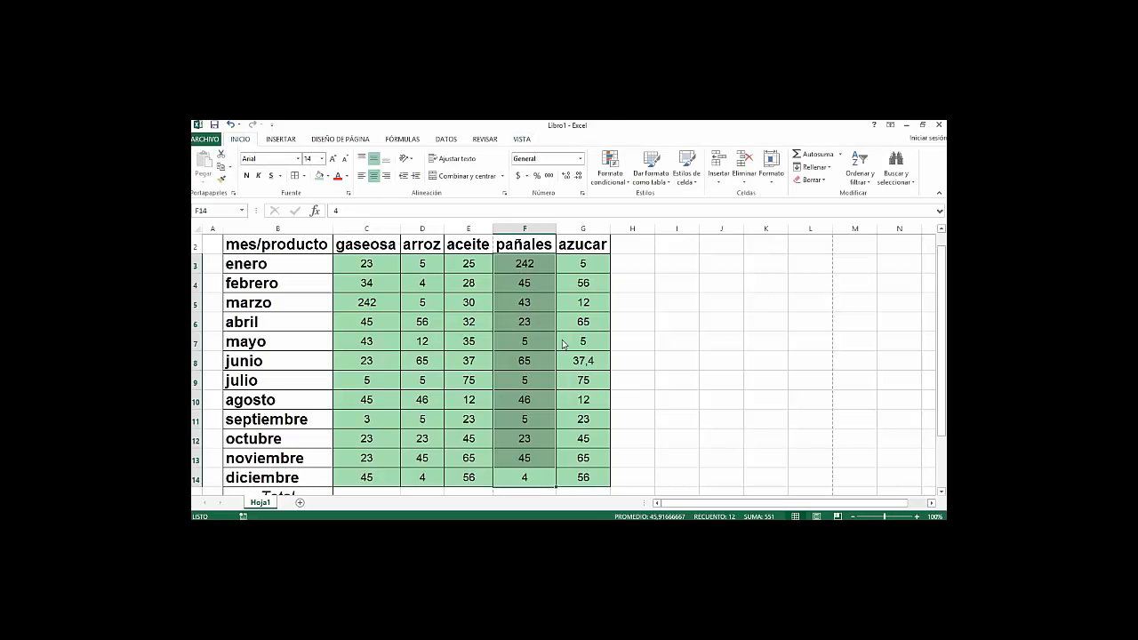
click(693, 337)
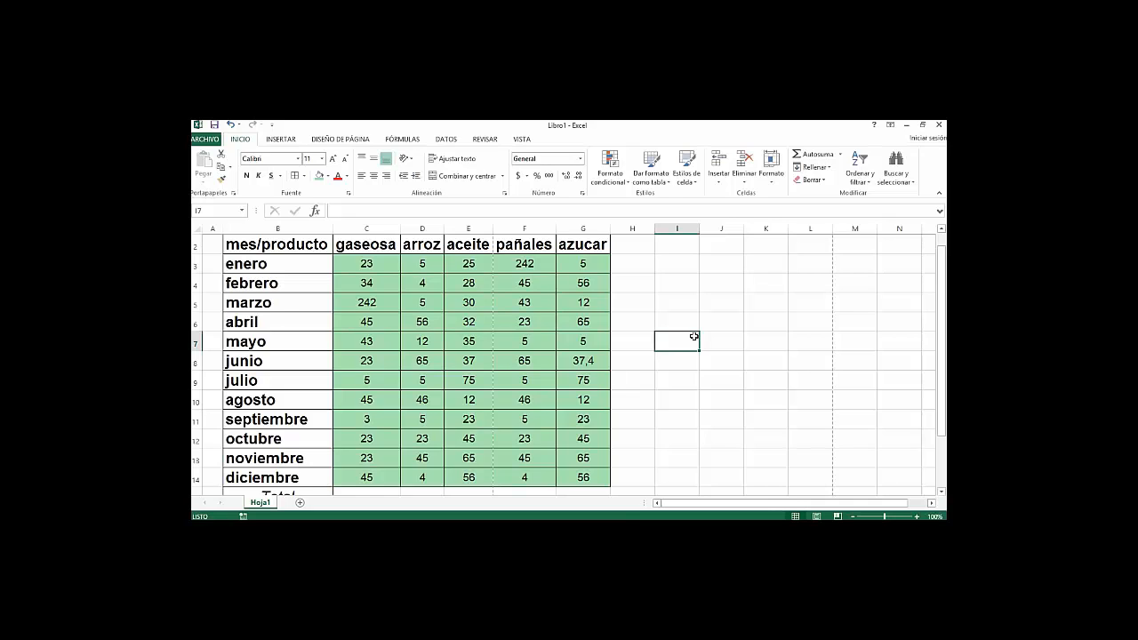
Step: Go to the empty Total row cell under the gaseosa column (C15)
key(Down)
key(Down)
key(Down)
key(Down)
key(Down)
key(Down)
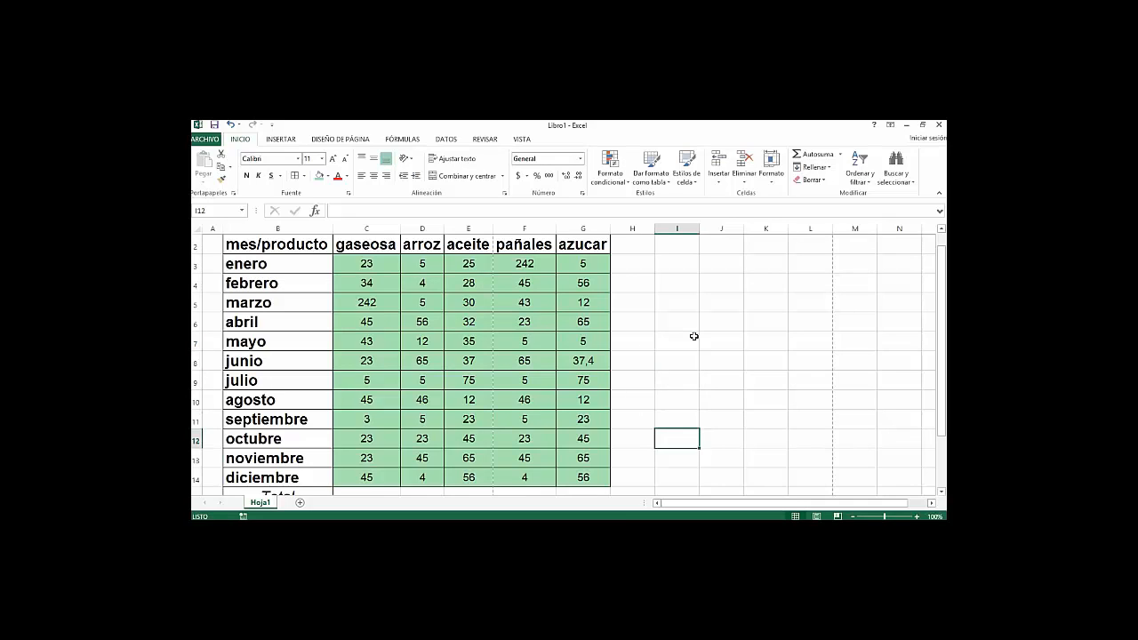
key(Left)
key(Left)
key(Left)
key(Down)
key(Down)
key(Left)
key(Left)
key(Left)
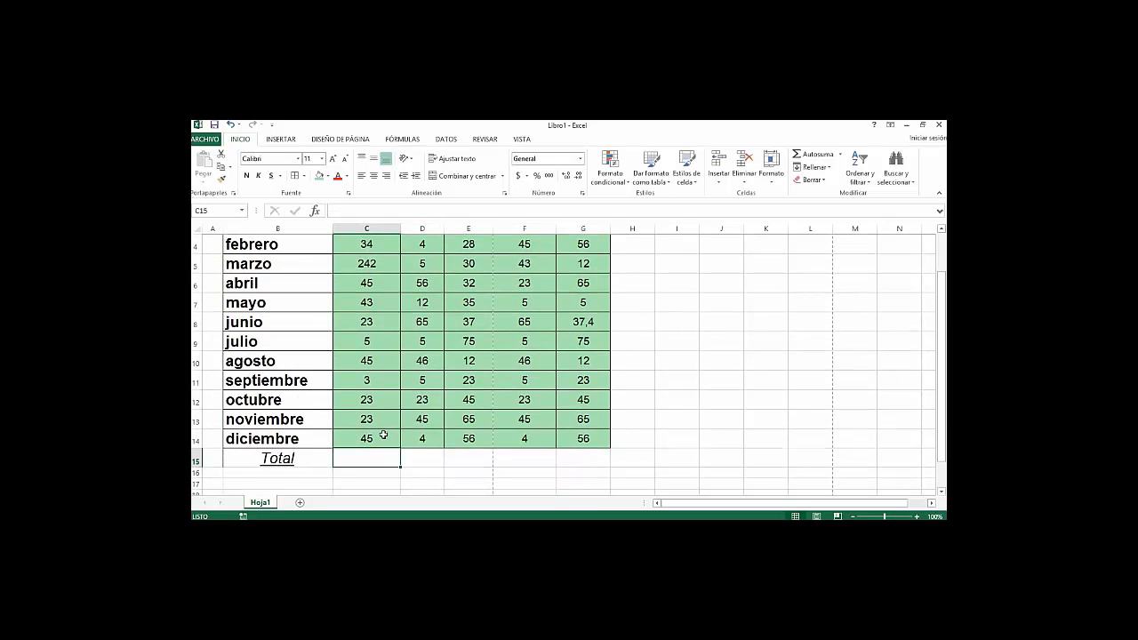
Step: Examine the start of the Total row and the gaseosa figures from enero to diciembre (C3:C14), ending on C15
click(261, 458)
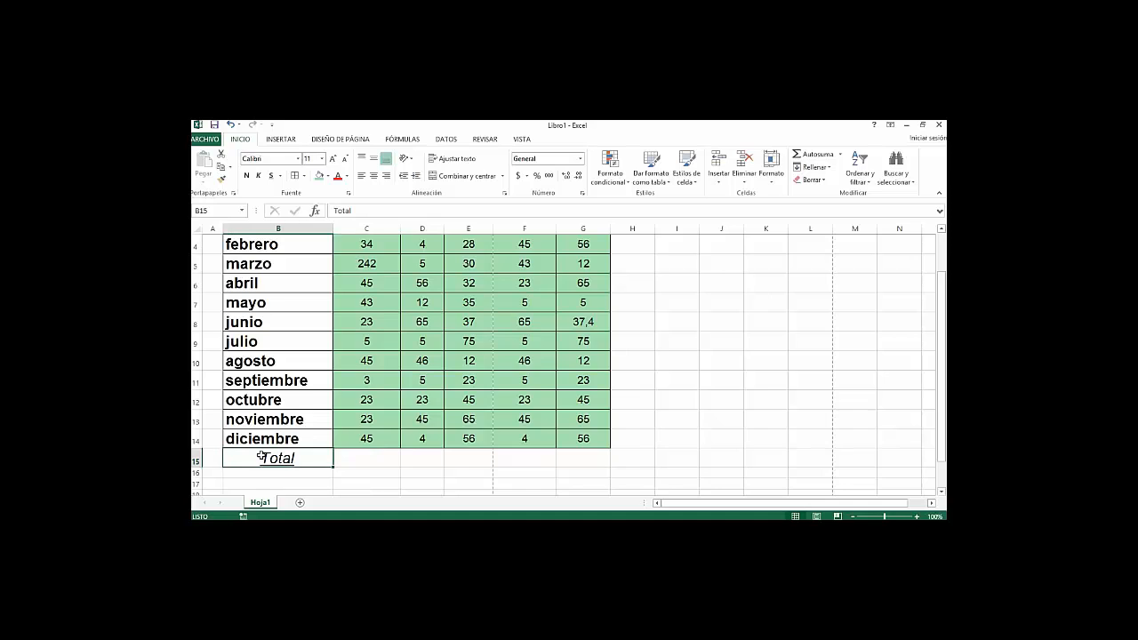
drag(260, 458, 391, 455)
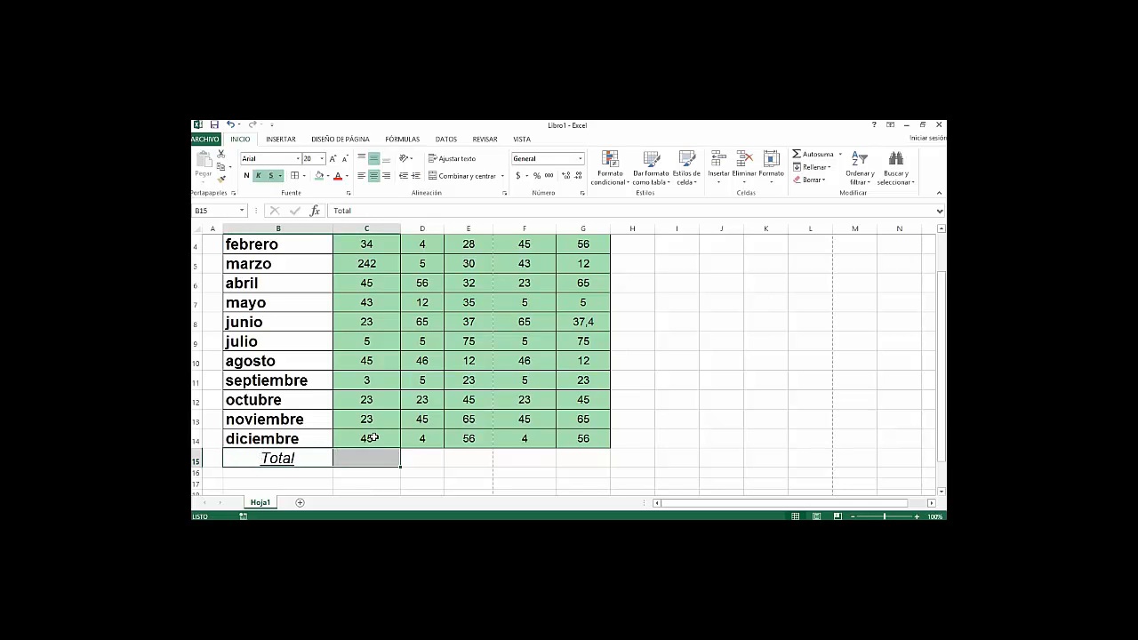
click(374, 438)
click(362, 455)
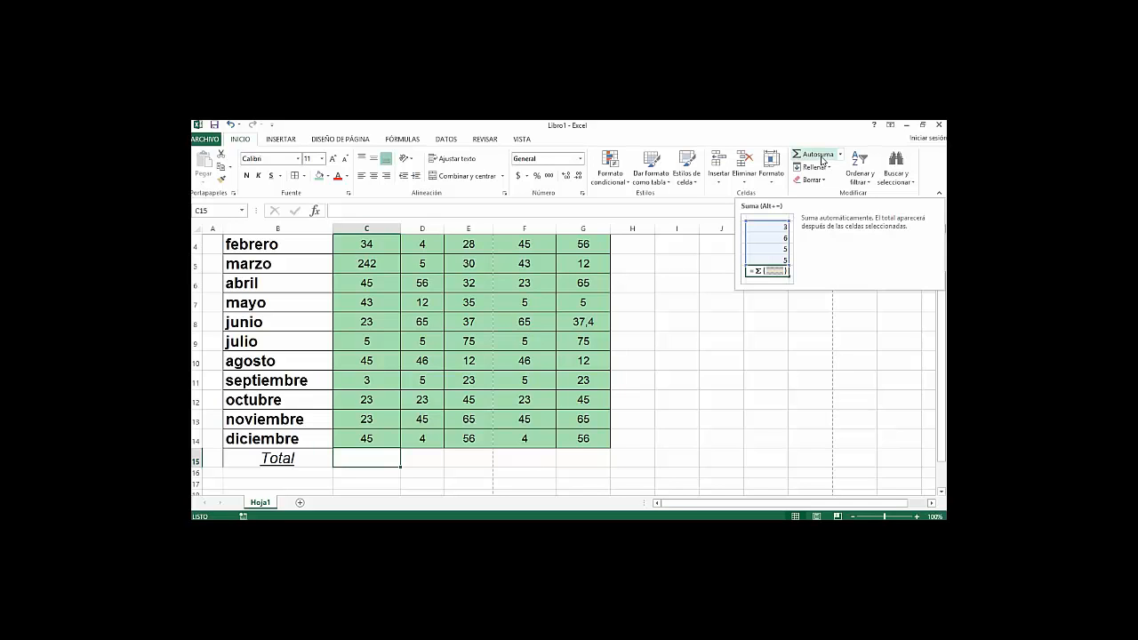
click(393, 433)
drag(418, 246, 376, 275)
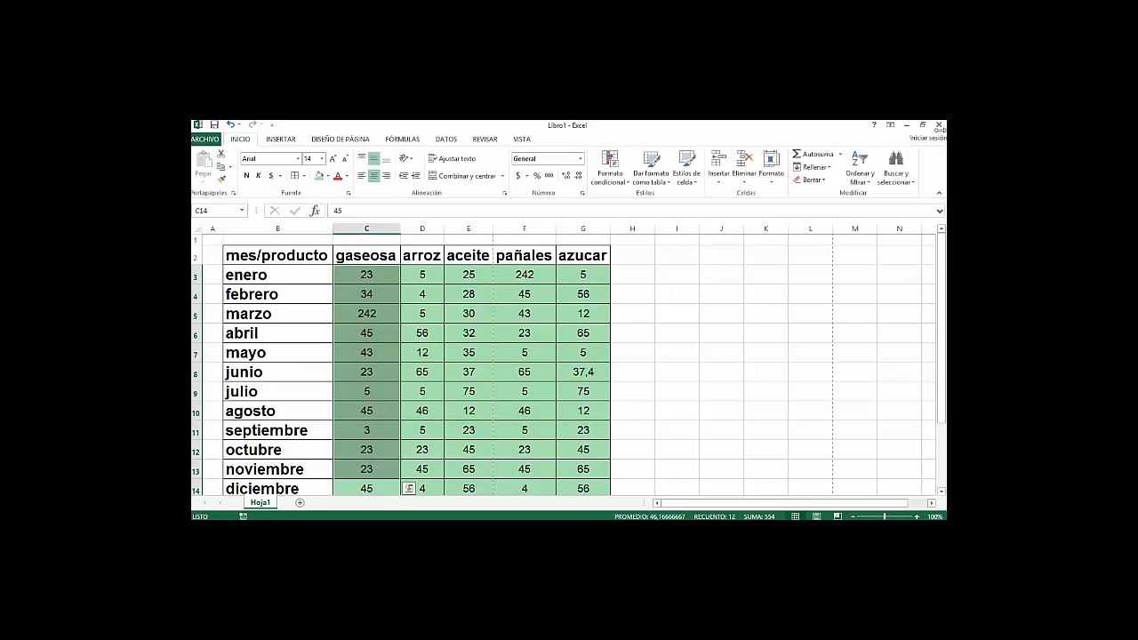
drag(943, 258, 943, 294)
click(352, 455)
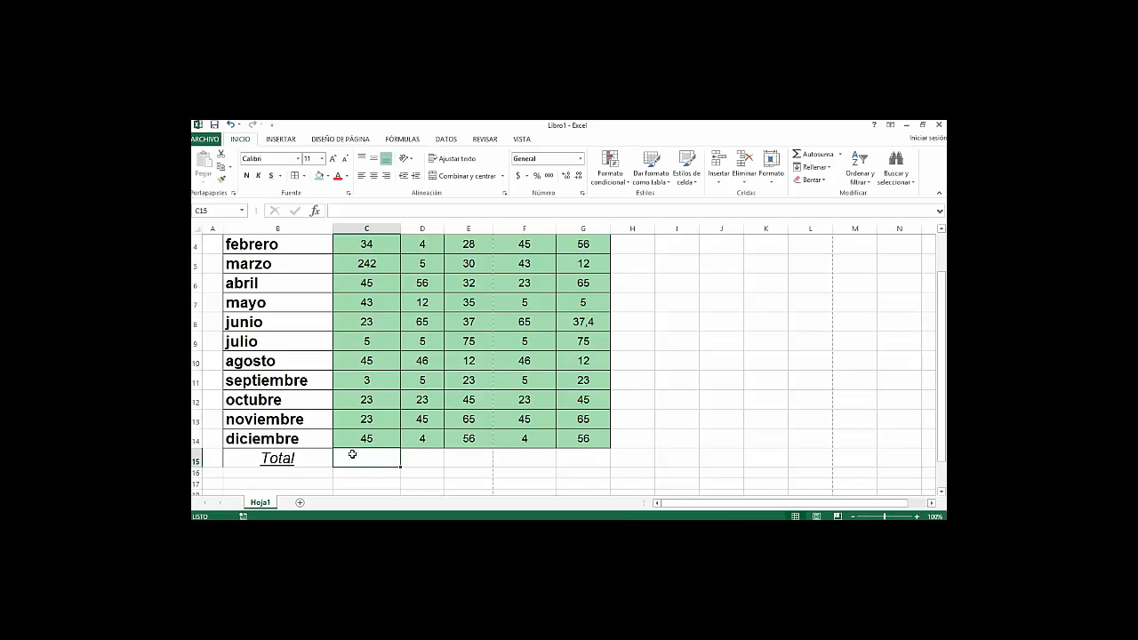
Step: Insert an AutoSum in C15 that totals the gaseosa figures from enero to diciembre (C3:C14)
click(820, 156)
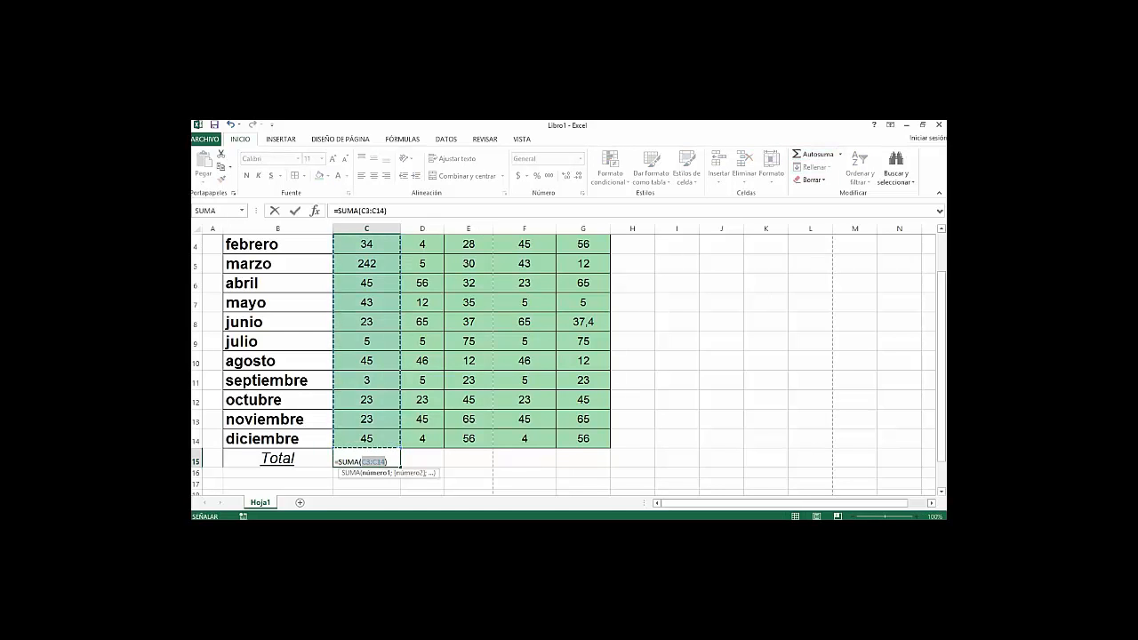
mouse_move(941, 308)
mouse_down()
mouse_move(943, 278)
mouse_move(940, 303)
mouse_up()
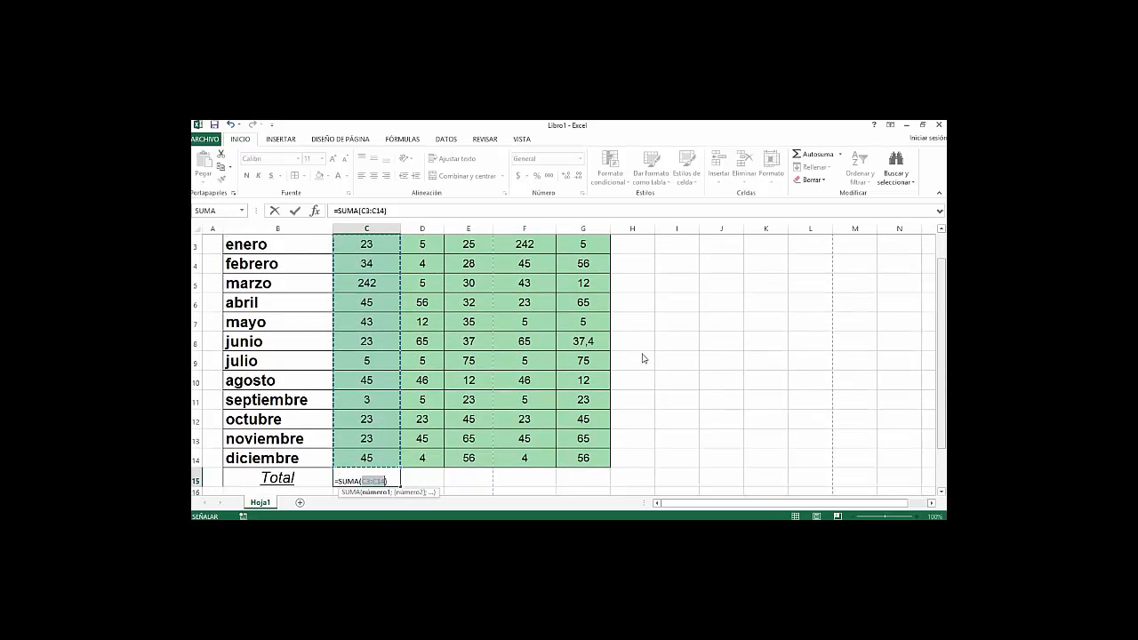
click(381, 453)
drag(380, 452, 580, 278)
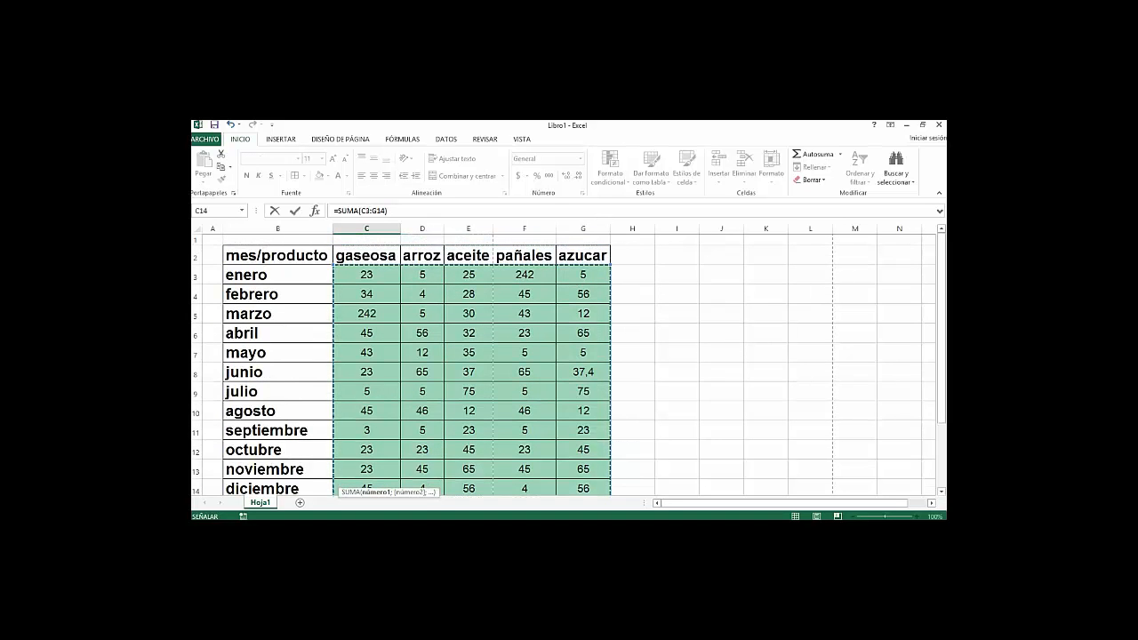
drag(942, 277, 942, 328)
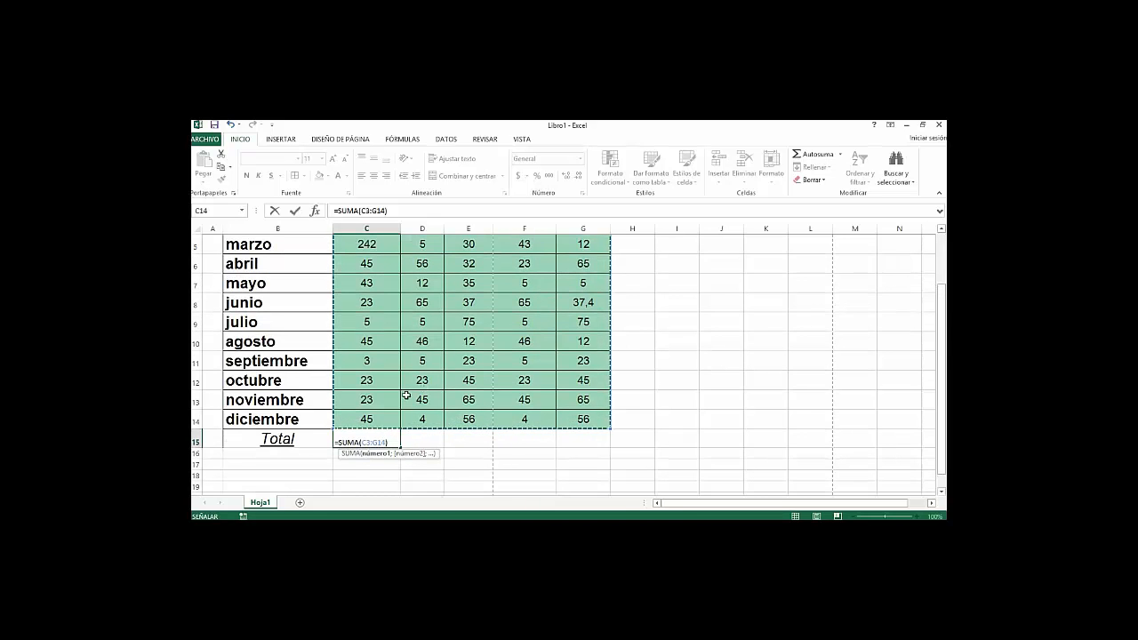
drag(382, 418, 387, 263)
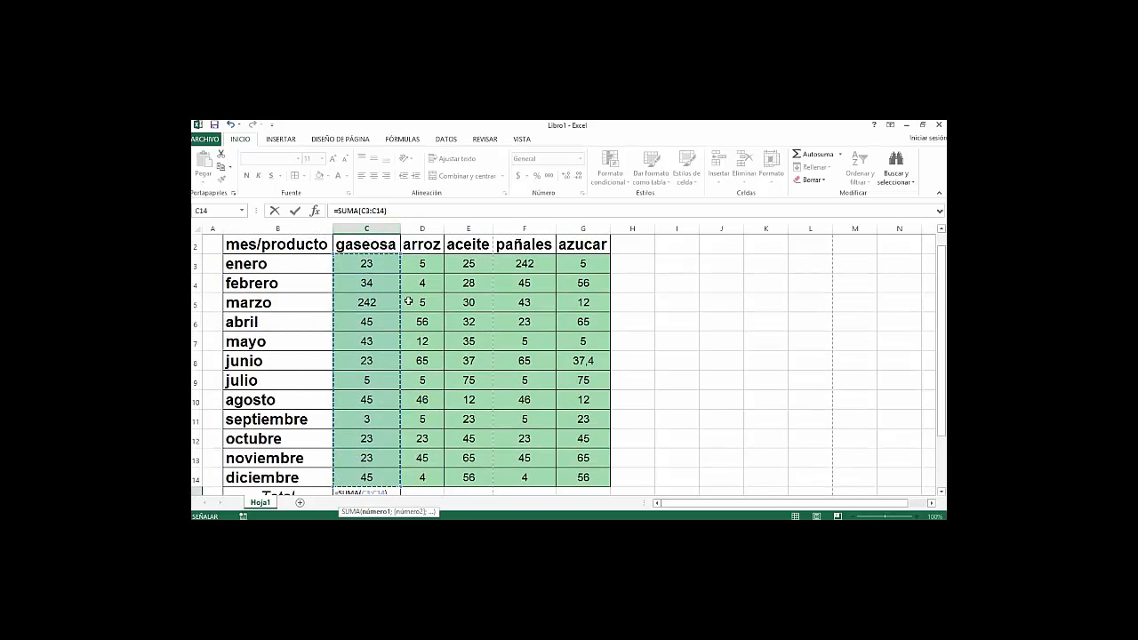
key(Return)
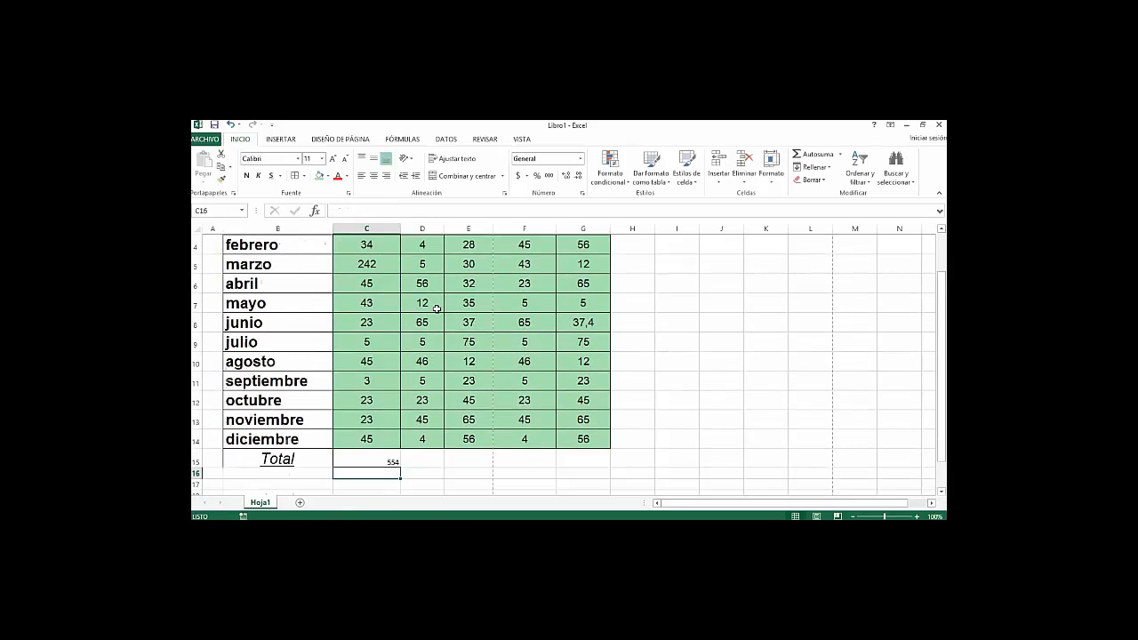
Step: Inspect the cell range inside the gaseosa total's SUMA formula in C15 without altering it
click(369, 460)
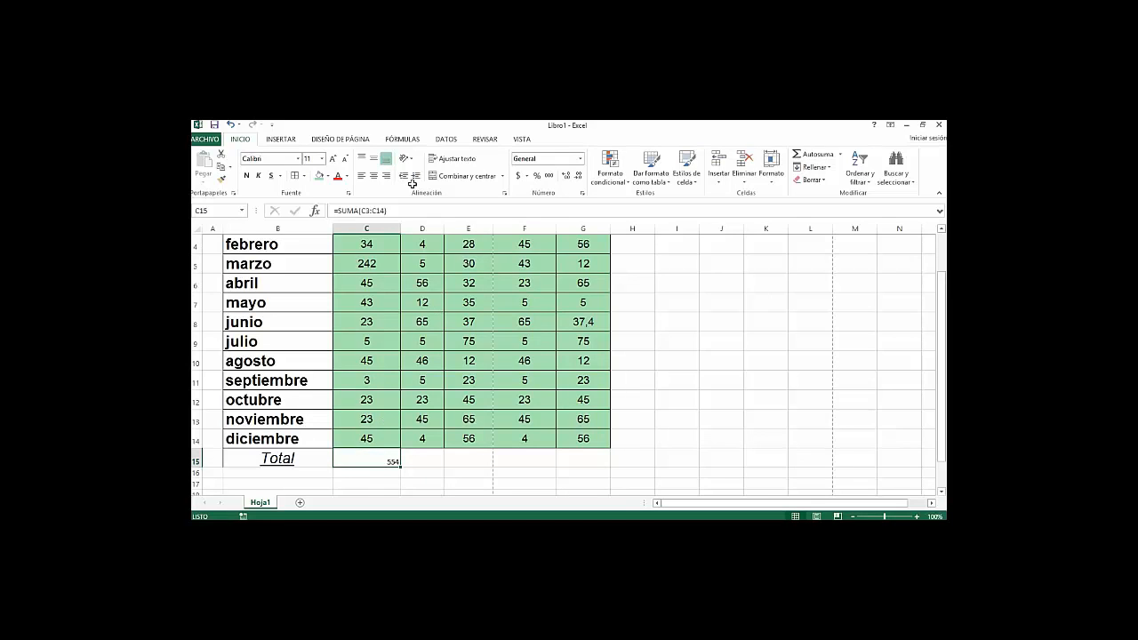
click(368, 211)
drag(371, 210, 385, 210)
click(372, 211)
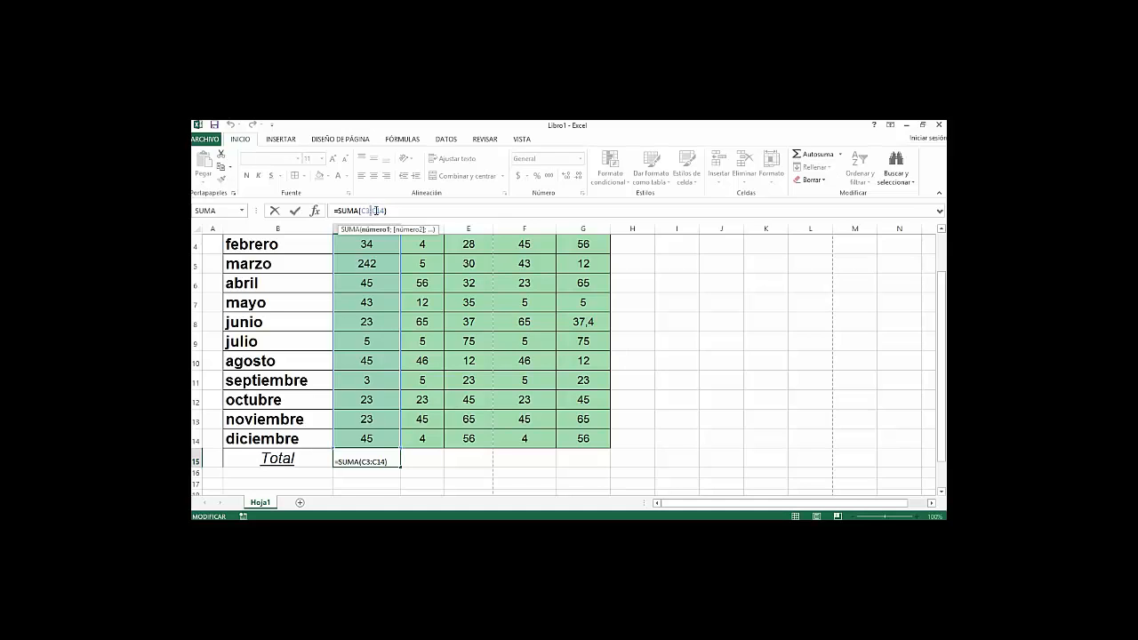
click(389, 211)
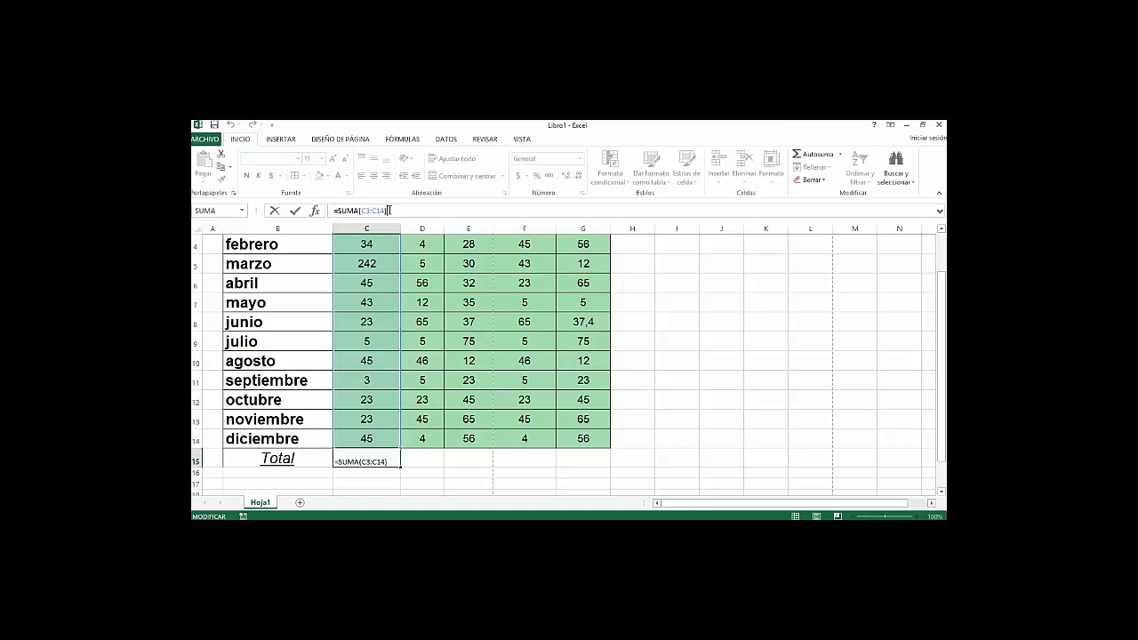
key(ctrl+Return)
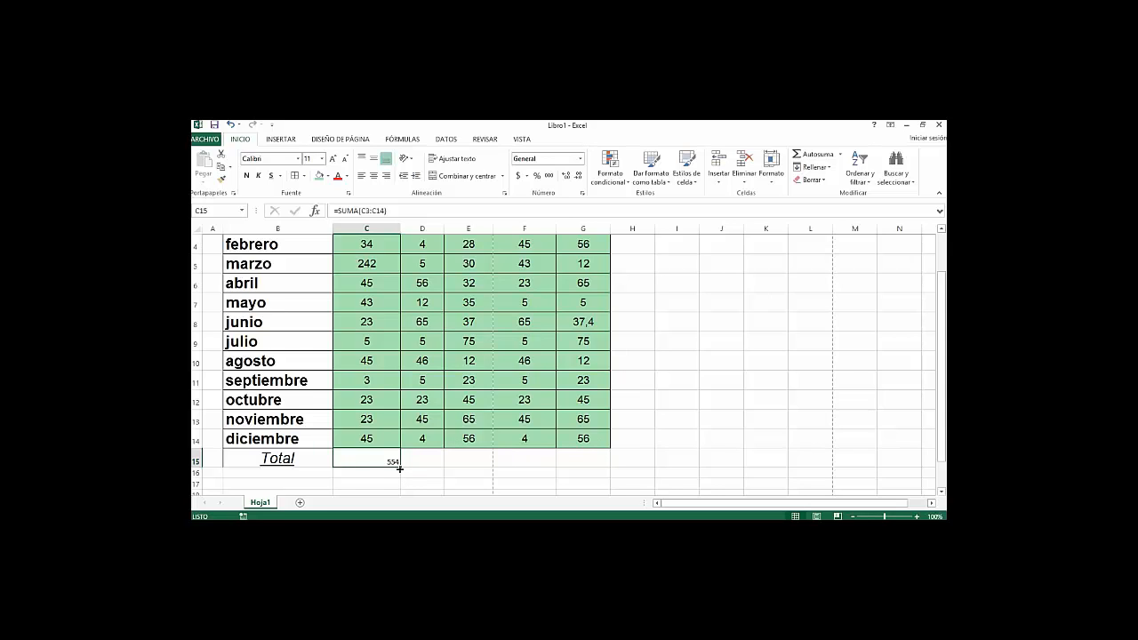
Step: Fill the gaseosa total formula from C15 across the Total row through the azucar column (G15)
drag(400, 466, 605, 465)
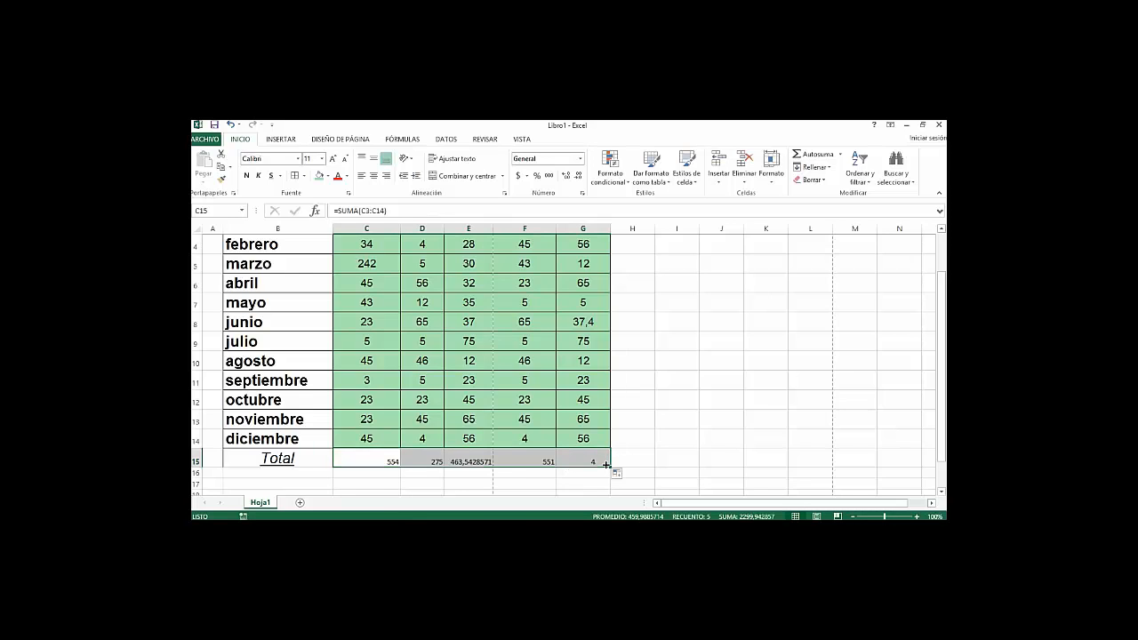
click(426, 458)
click(390, 461)
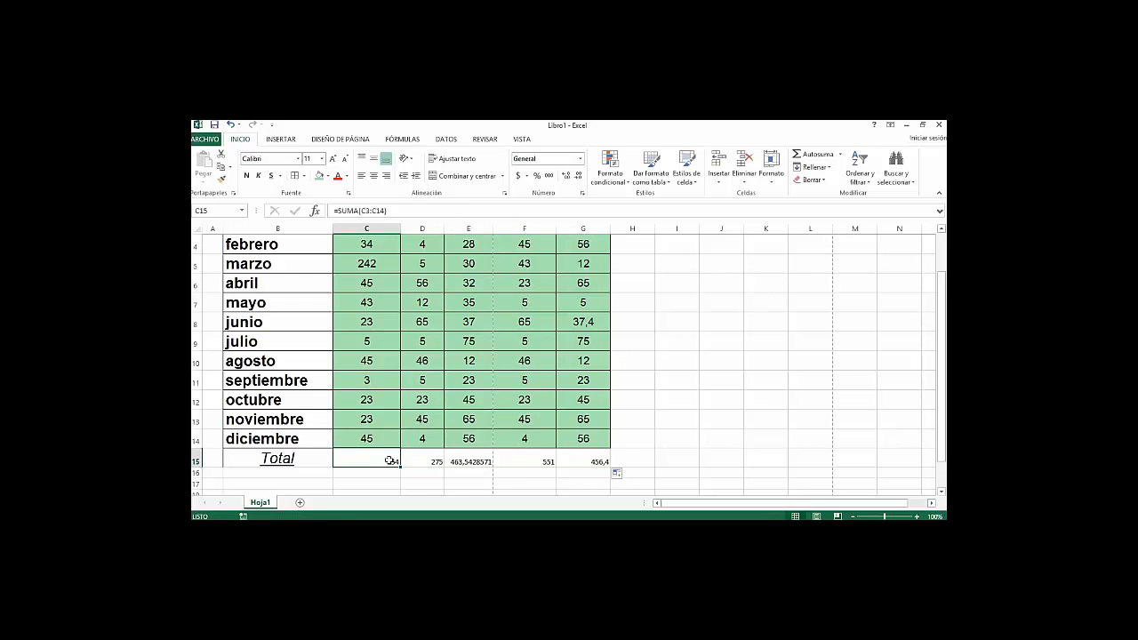
Step: Check the sum formulas across the Total row from gaseosa to azucar, and the aceite figures that E15 adds up
double_click(389, 460)
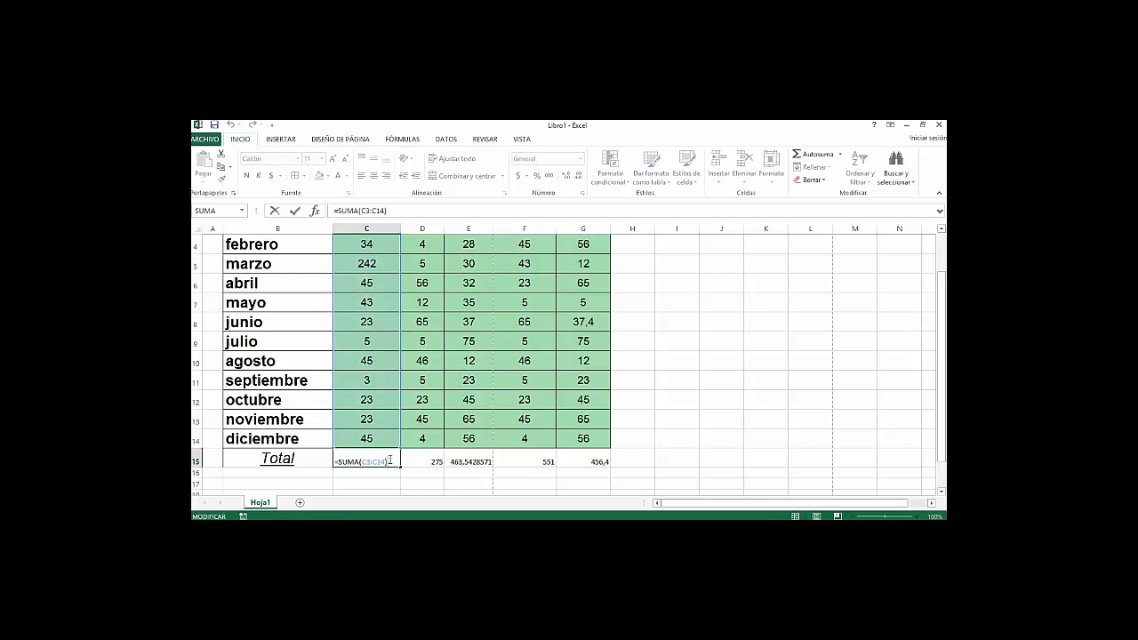
key(Return)
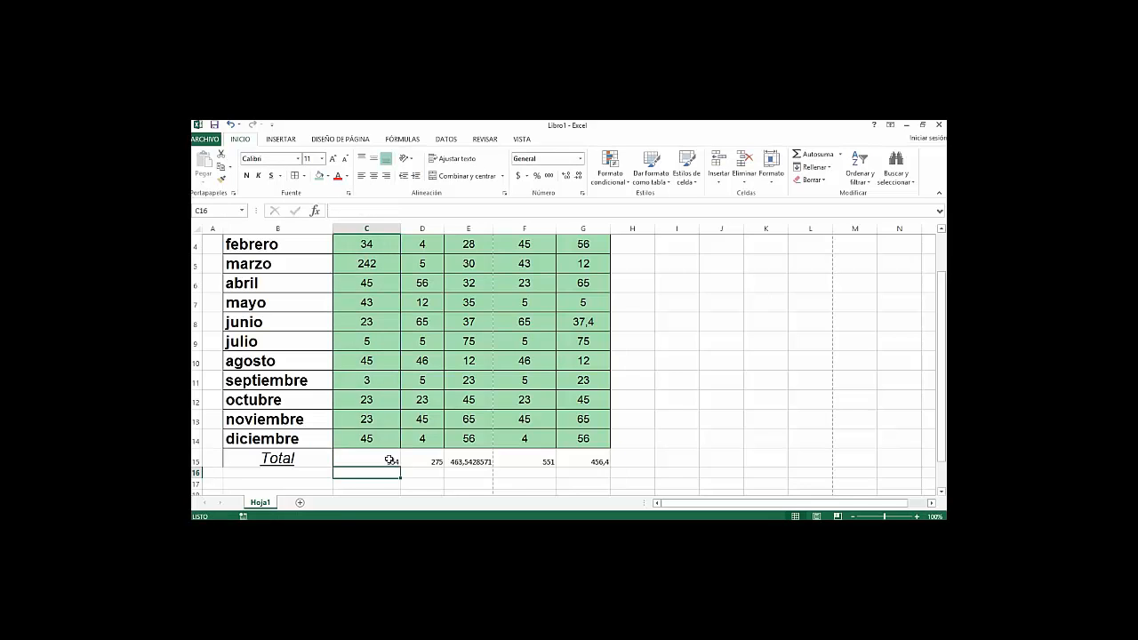
click(390, 461)
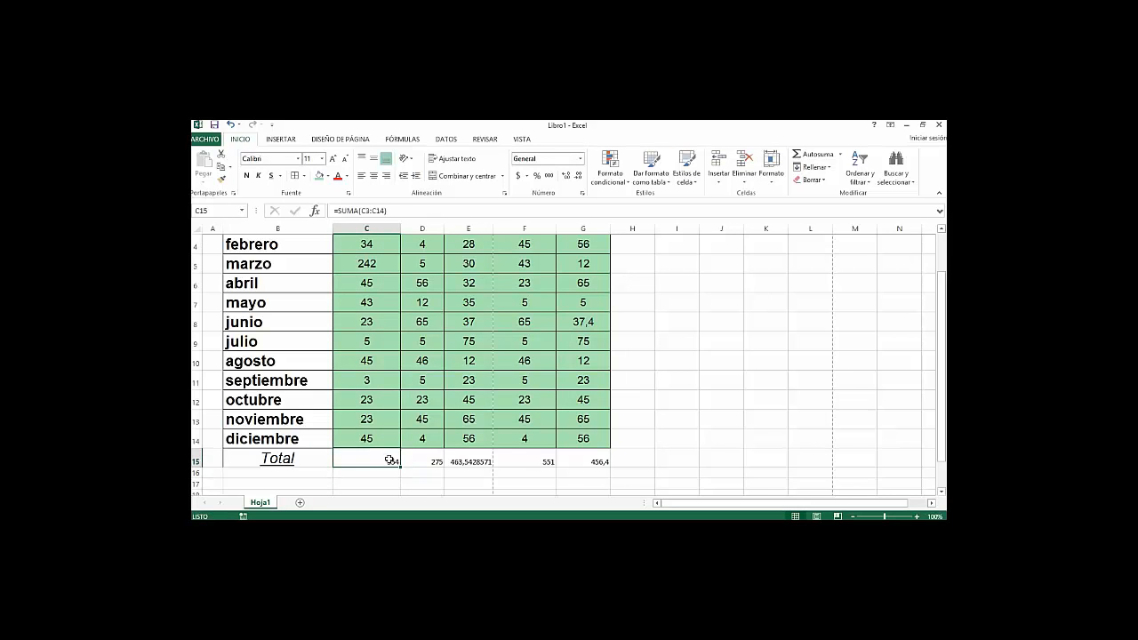
key(Right)
key(Right)
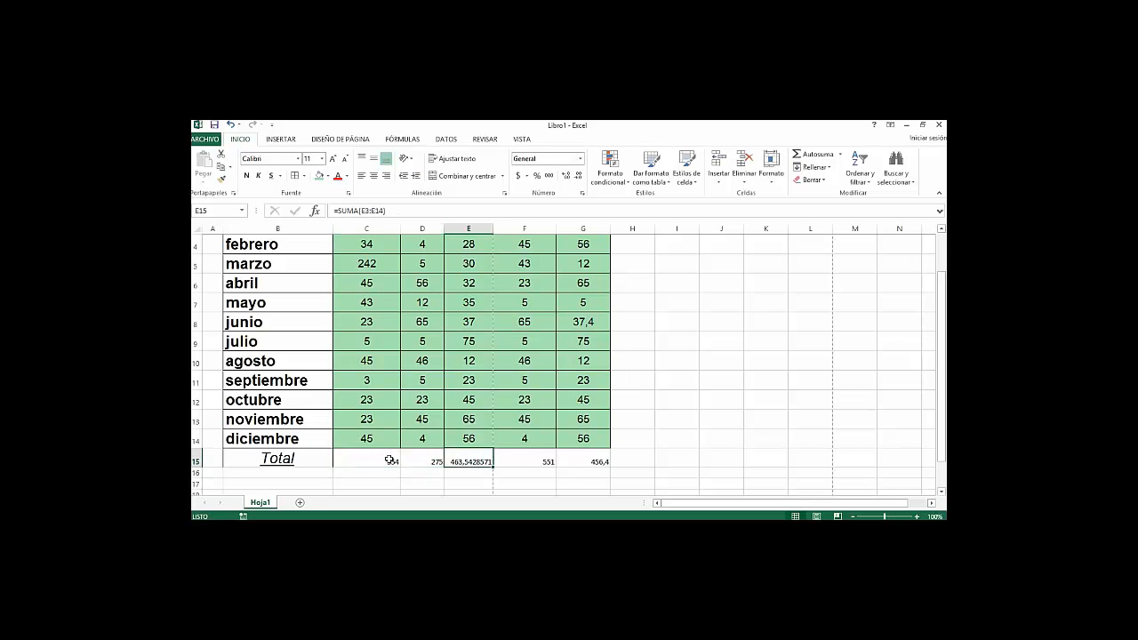
key(Right)
key(Right)
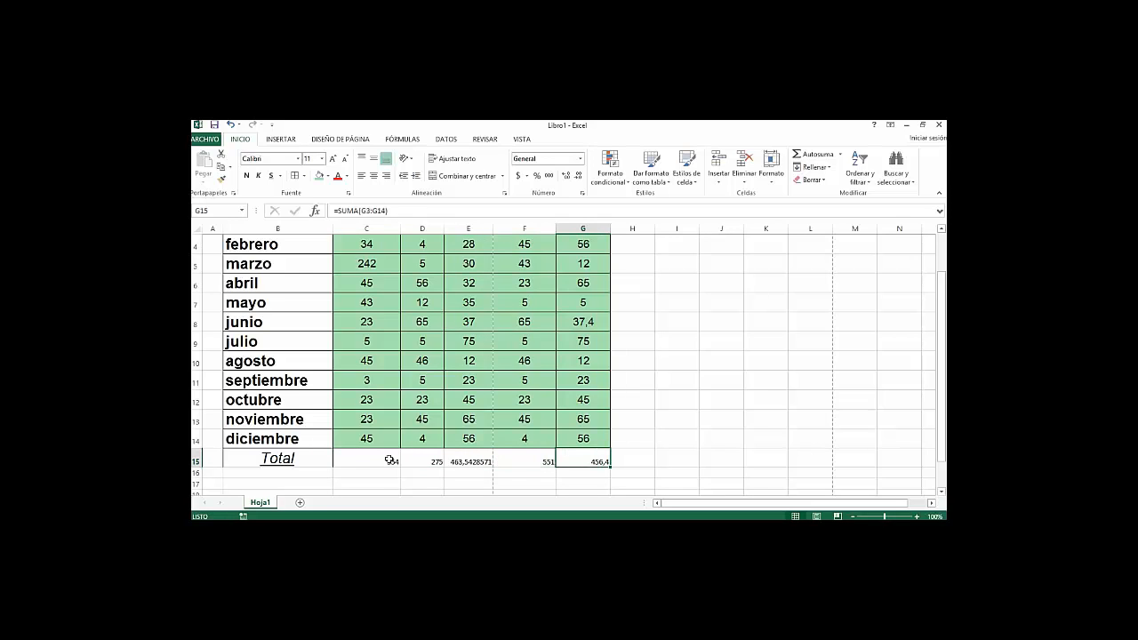
click(463, 464)
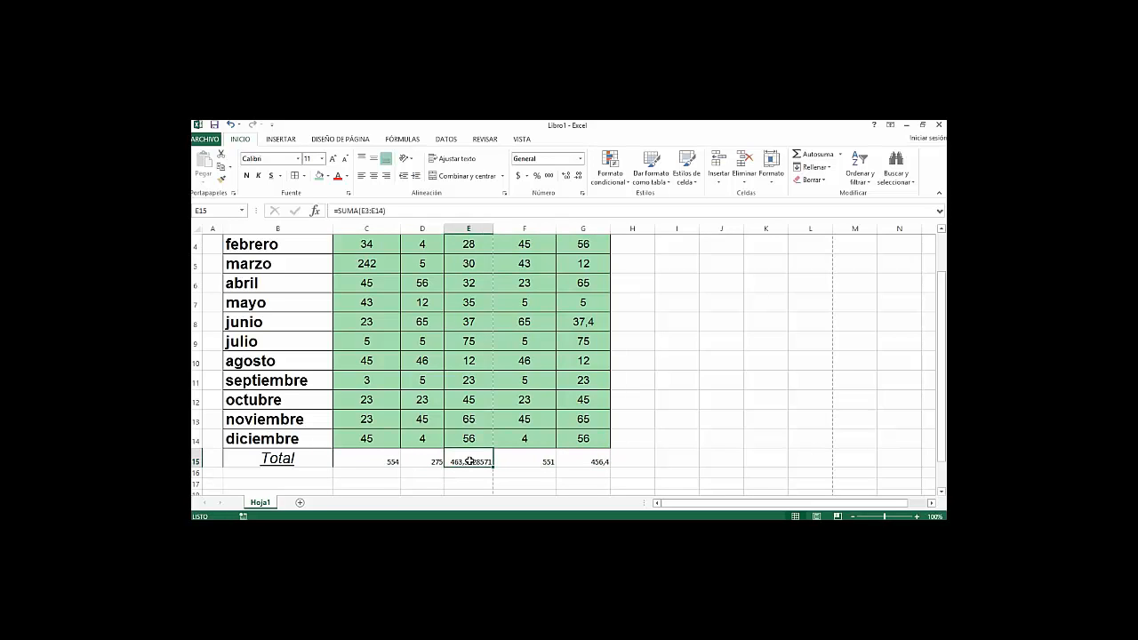
drag(472, 437, 468, 238)
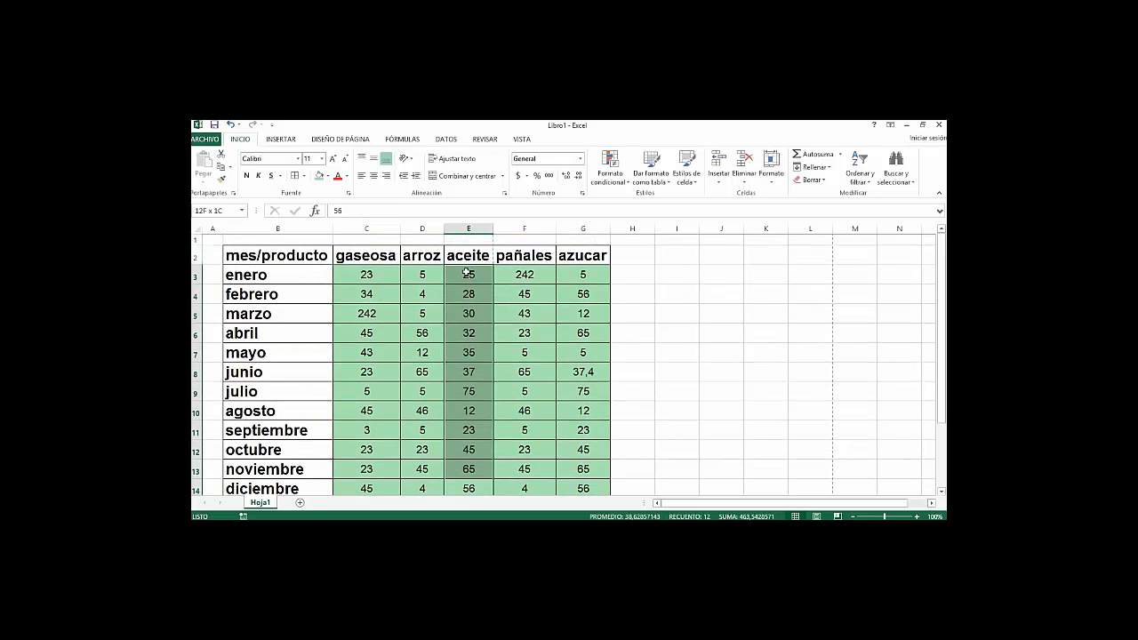
Step: Reduce the aceite total in E15 to a whole number with no decimal places
key(Down)
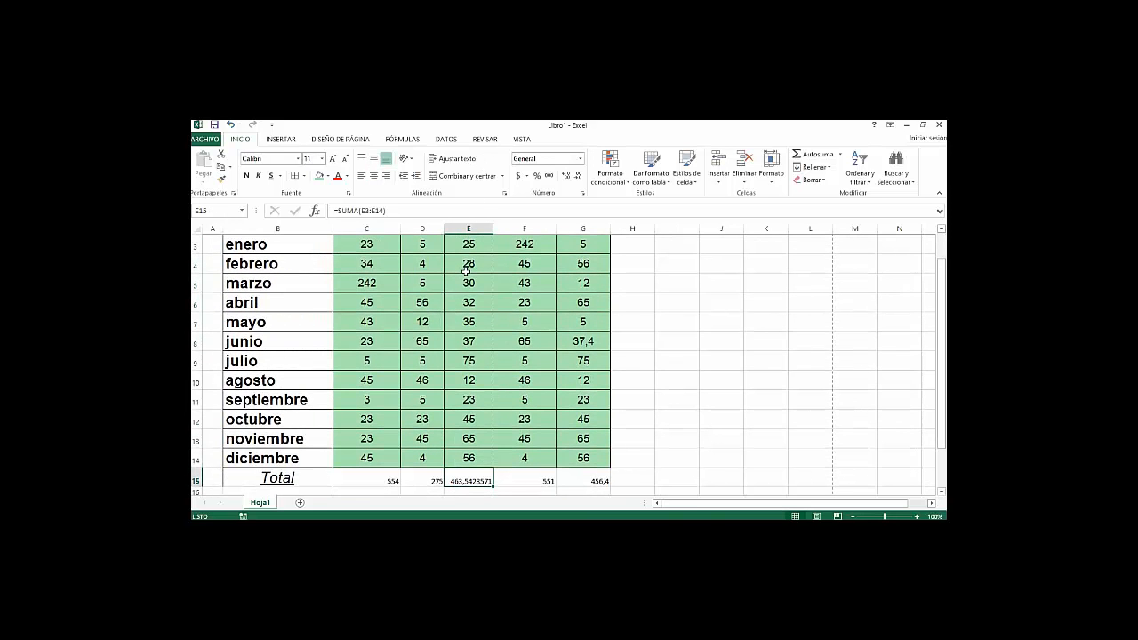
click(578, 176)
click(578, 176)
click(578, 176)
click(578, 177)
click(578, 176)
click(578, 176)
click(578, 176)
Step: Set the totals in C15:G15 to font size 22 and centre them horizontally and vertically
drag(588, 481, 363, 475)
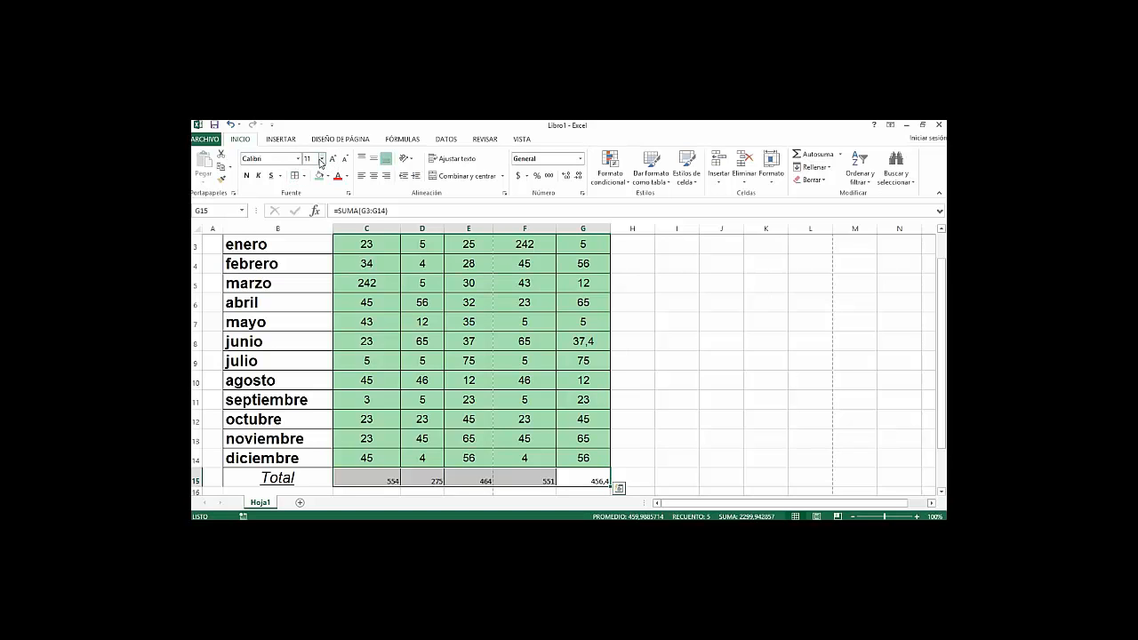
click(321, 160)
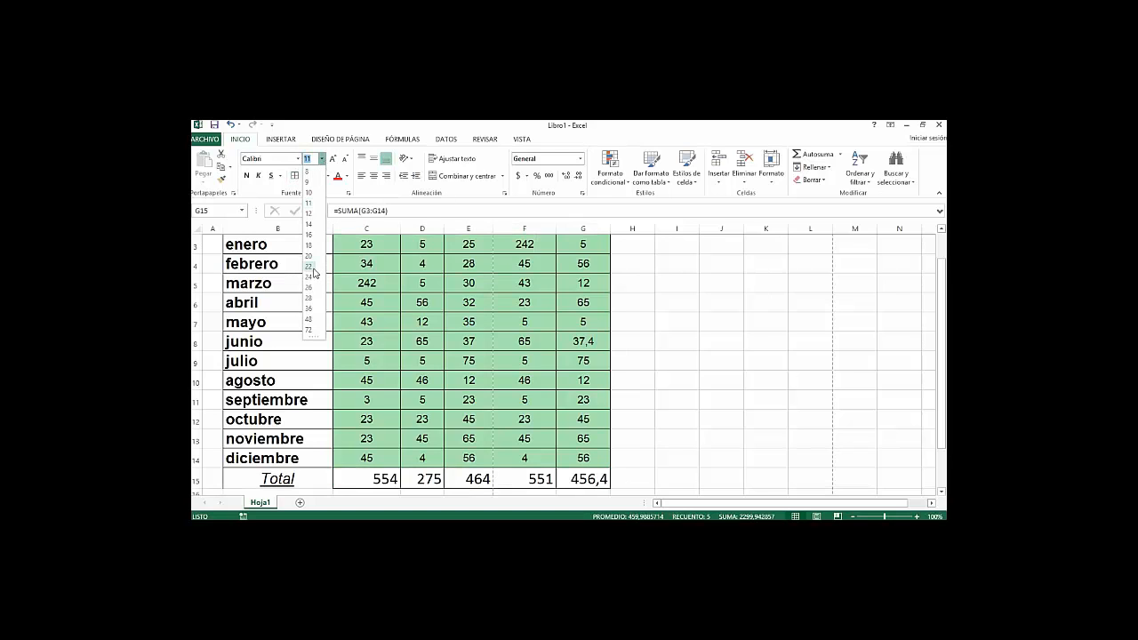
click(311, 267)
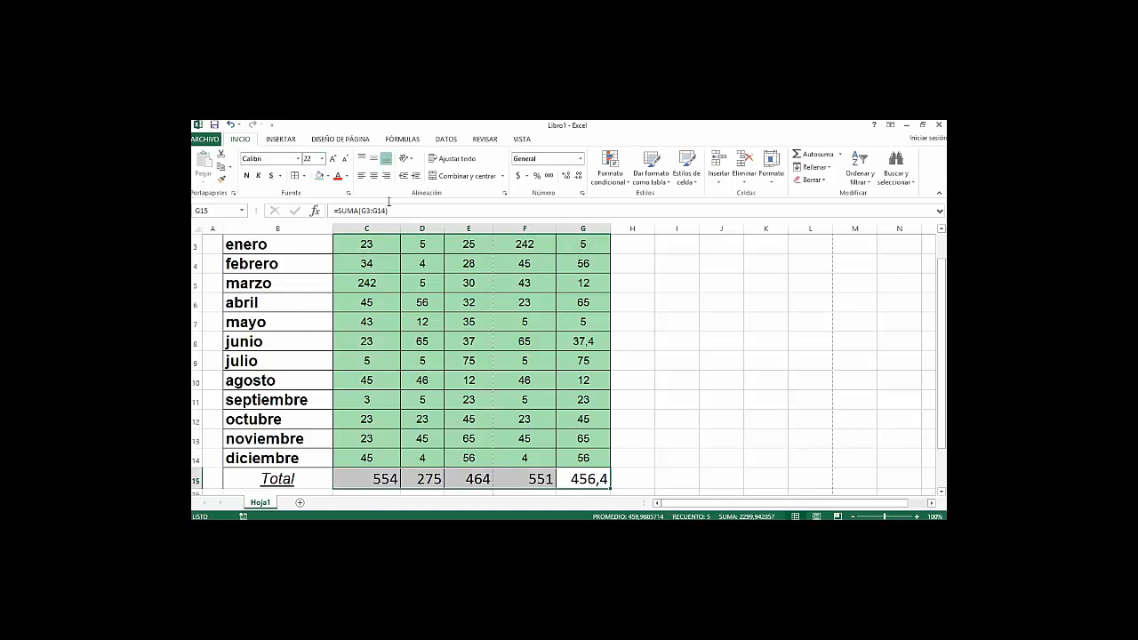
click(374, 158)
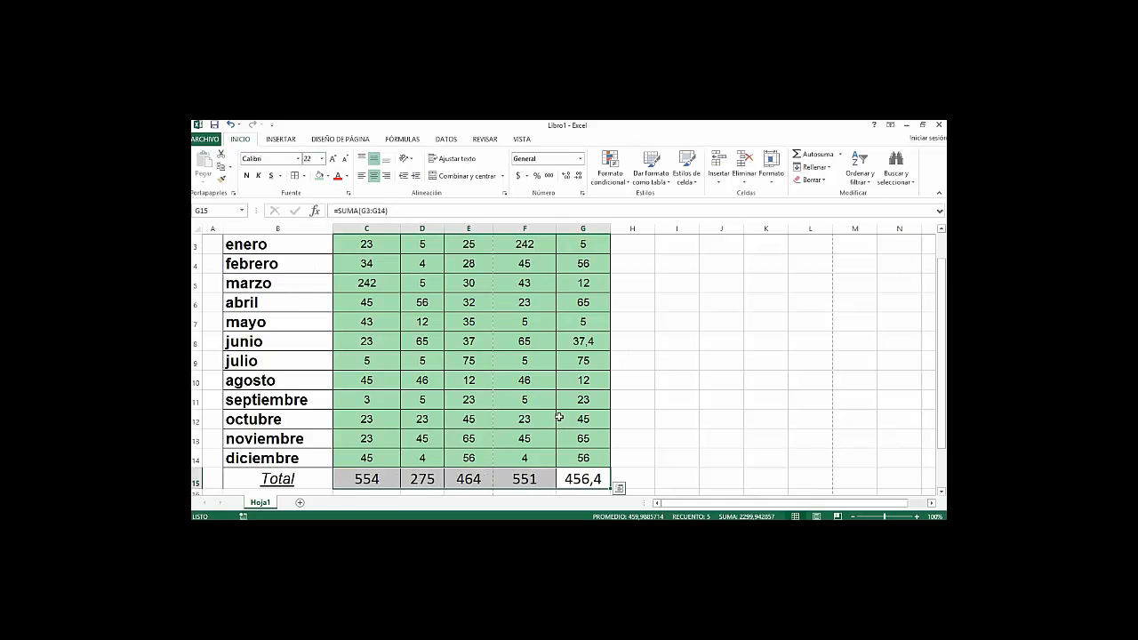
Step: Remove the decimal place from the azucar total in G15
click(587, 477)
click(582, 175)
click(660, 383)
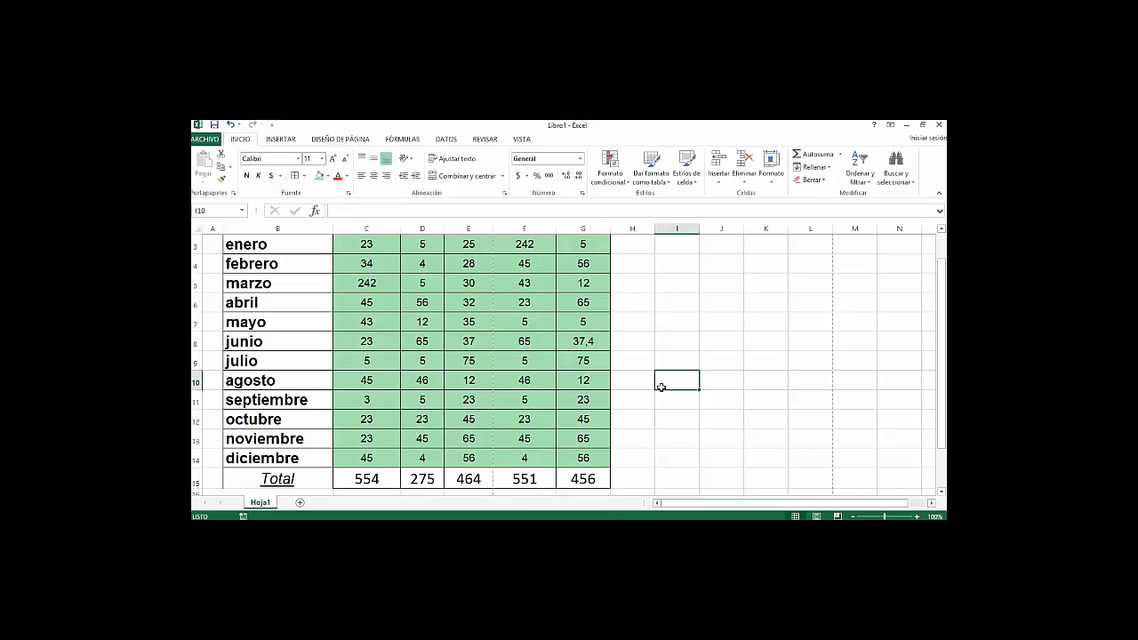
click(602, 477)
drag(509, 455, 377, 474)
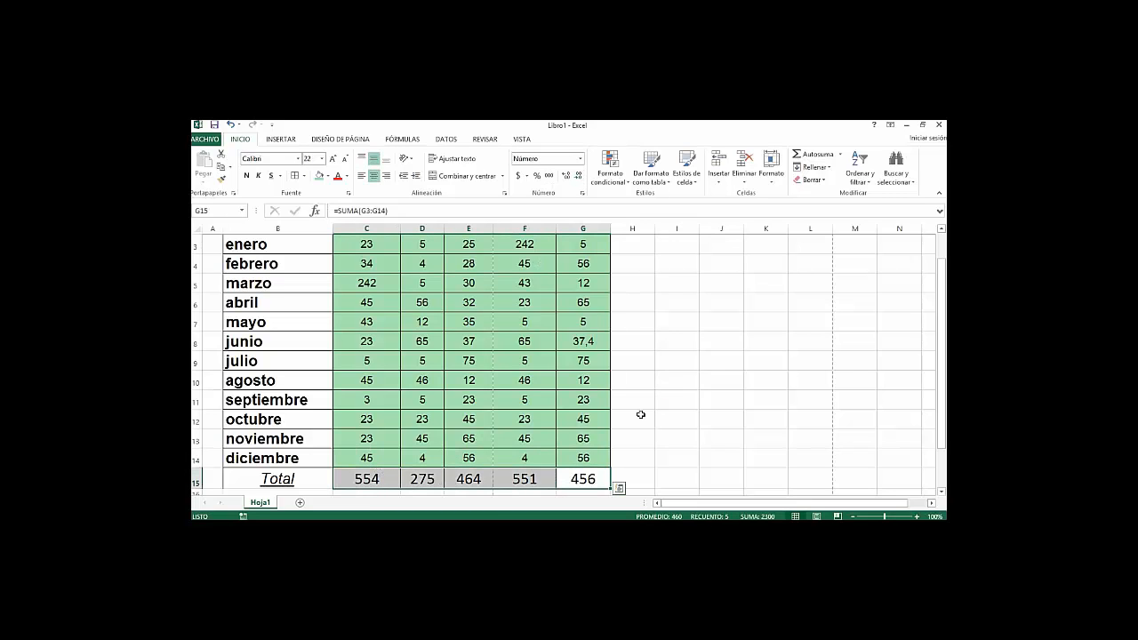
click(884, 395)
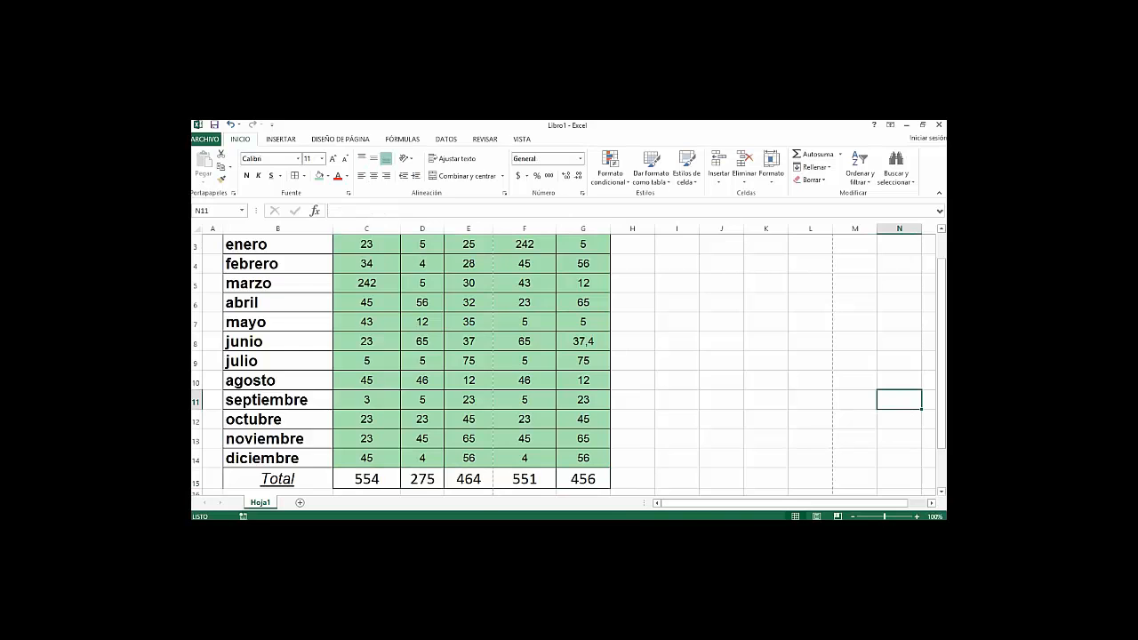
click(770, 341)
key(Up)
key(Up)
key(Up)
key(Up)
key(Up)
key(Up)
key(Up)
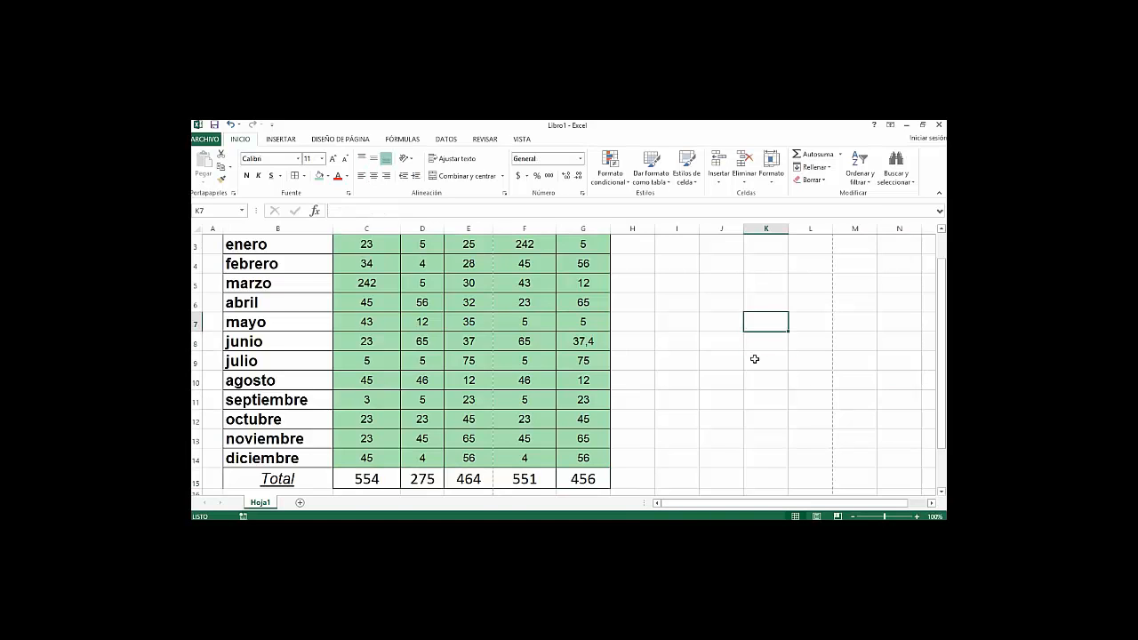
Step: Examine the month and product headings while moving through the table from enero down to the Total row
key(Left)
key(Down)
key(Down)
key(Down)
key(Left)
key(Left)
key(Left)
key(Left)
key(Left)
key(Left)
key(Left)
key(Left)
key(Left)
key(Up)
key(Right)
key(Down)
key(Down)
key(Down)
key(Down)
key(Down)
key(Down)
key(Down)
key(Down)
key(Down)
key(Down)
key(Down)
key(Down)
key(Down)
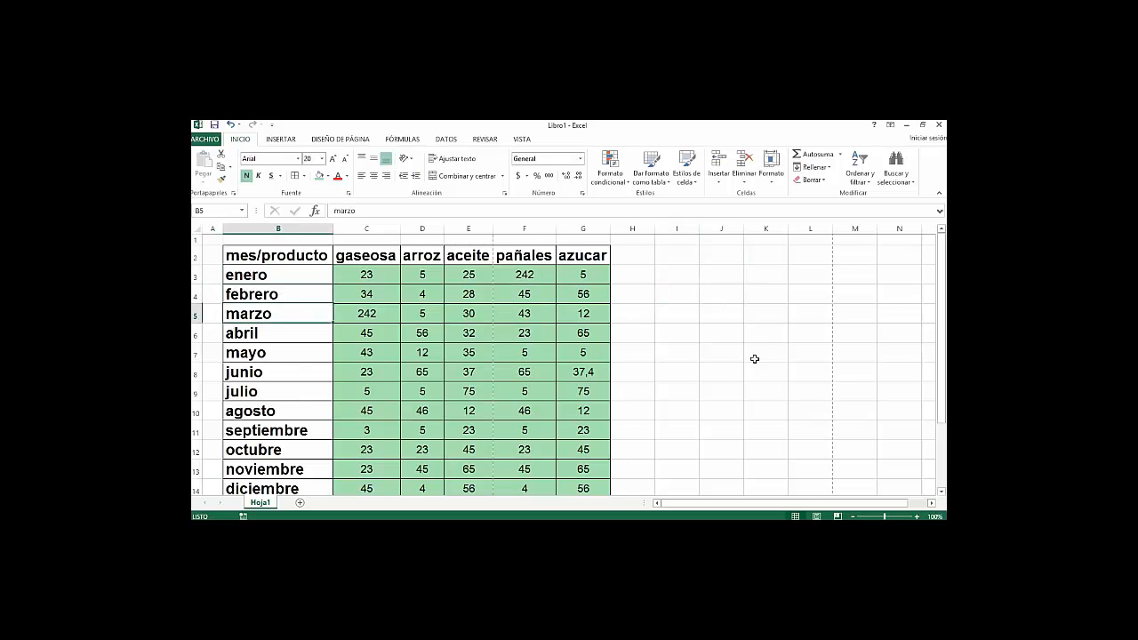
key(Right)
key(Right)
key(Up)
key(Up)
key(Up)
key(Up)
key(Up)
key(Up)
key(Up)
key(Up)
key(Up)
key(Up)
key(Up)
key(Up)
key(Up)
key(Up)
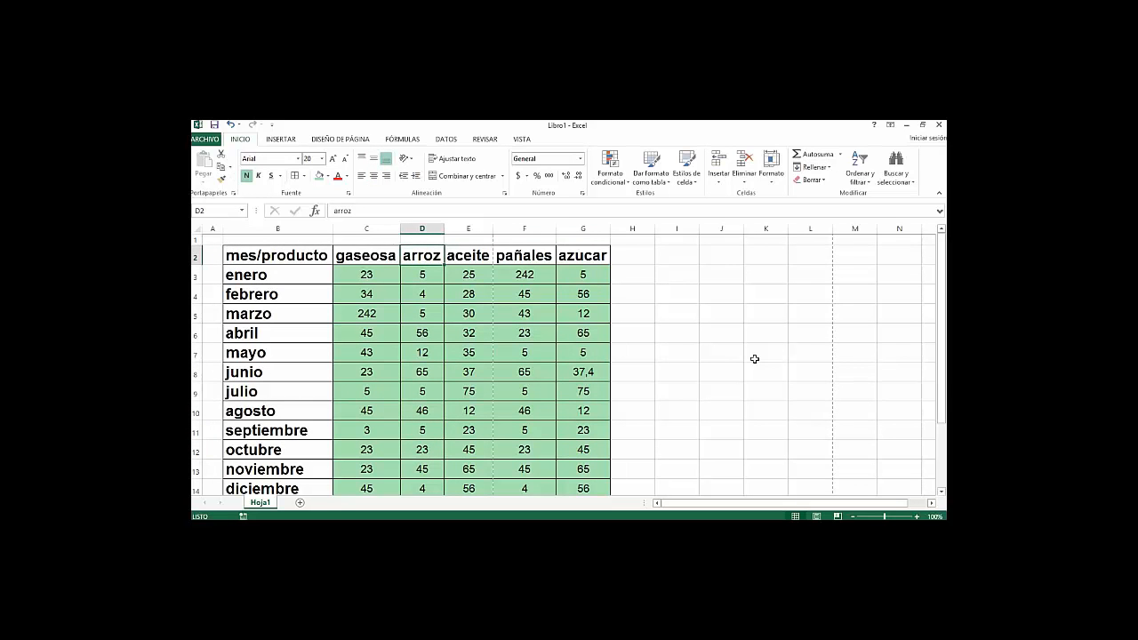
key(Down)
key(Down)
key(Down)
key(Down)
key(Down)
key(Down)
key(Down)
key(Down)
key(Down)
key(Down)
key(Down)
key(Down)
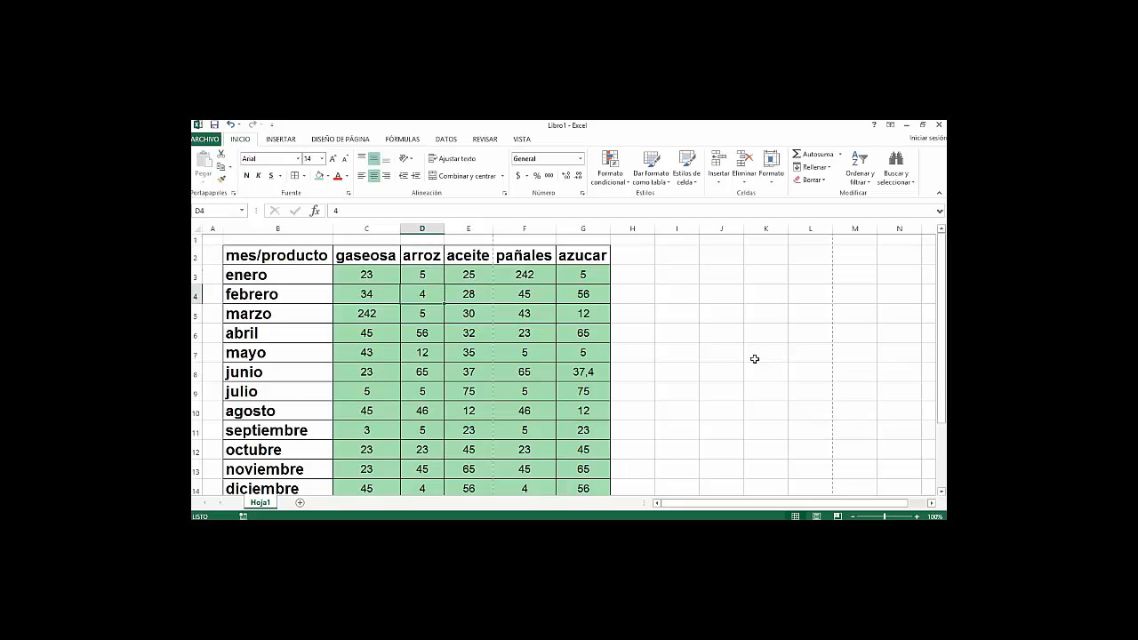
key(Down)
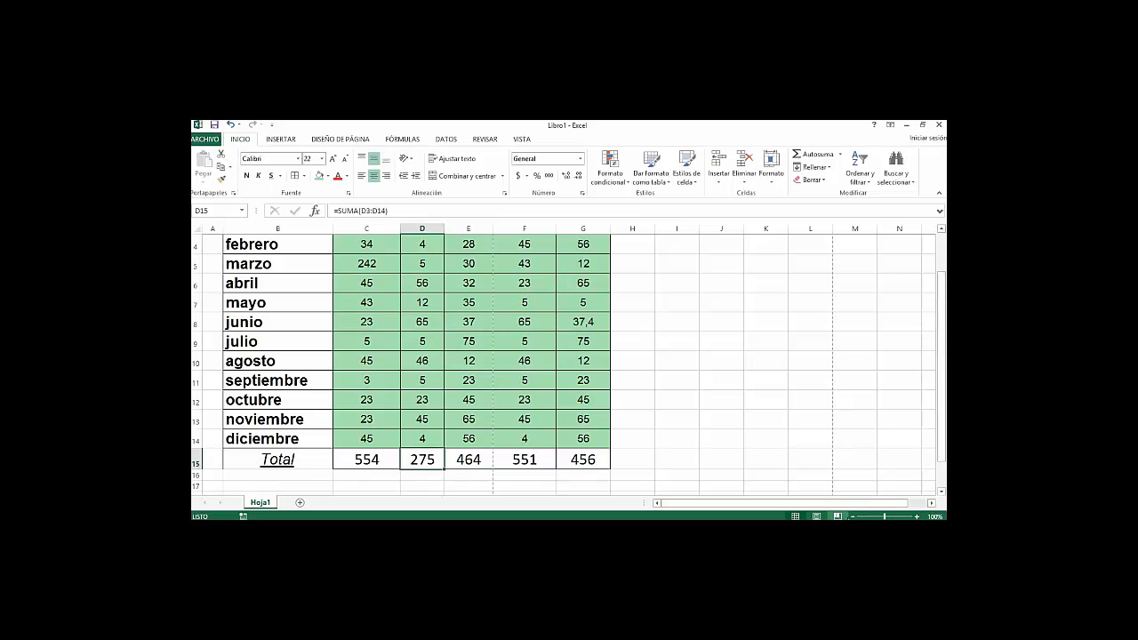
Step: View the whole table at 90% zoom, restore 100%, and return to the first rows
click(851, 516)
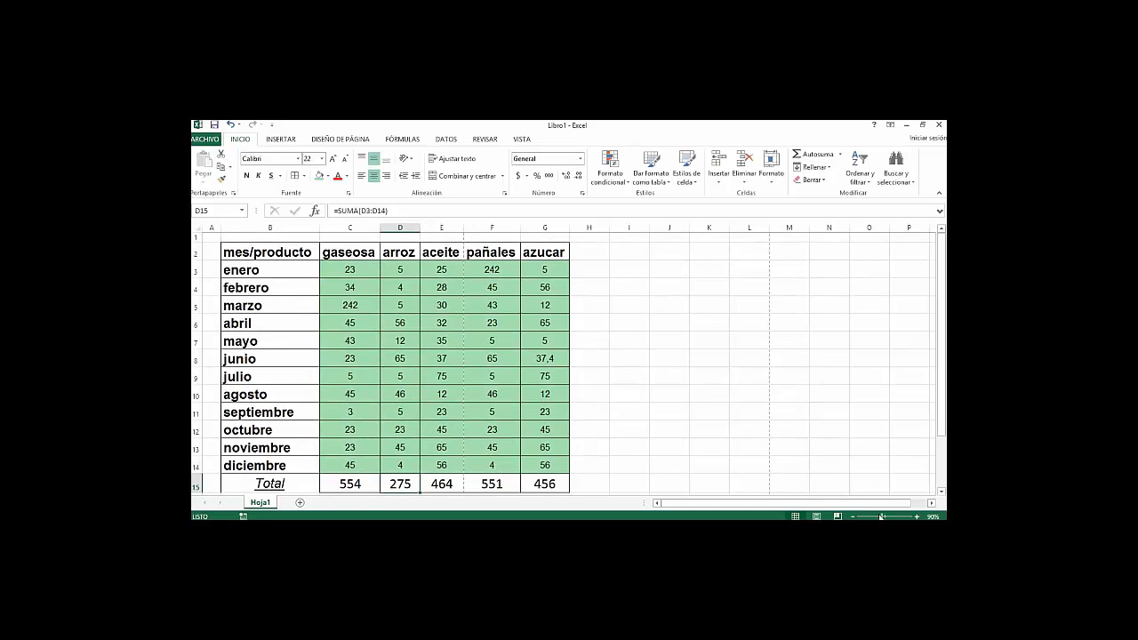
click(917, 517)
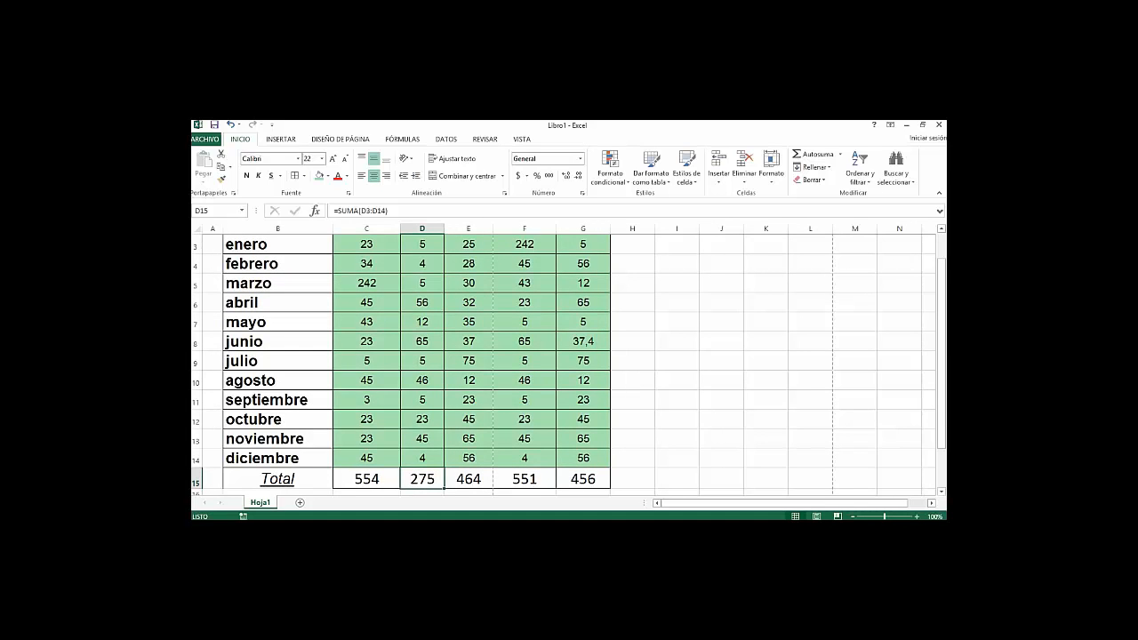
click(784, 410)
key(Up)
key(Up)
key(Up)
key(Up)
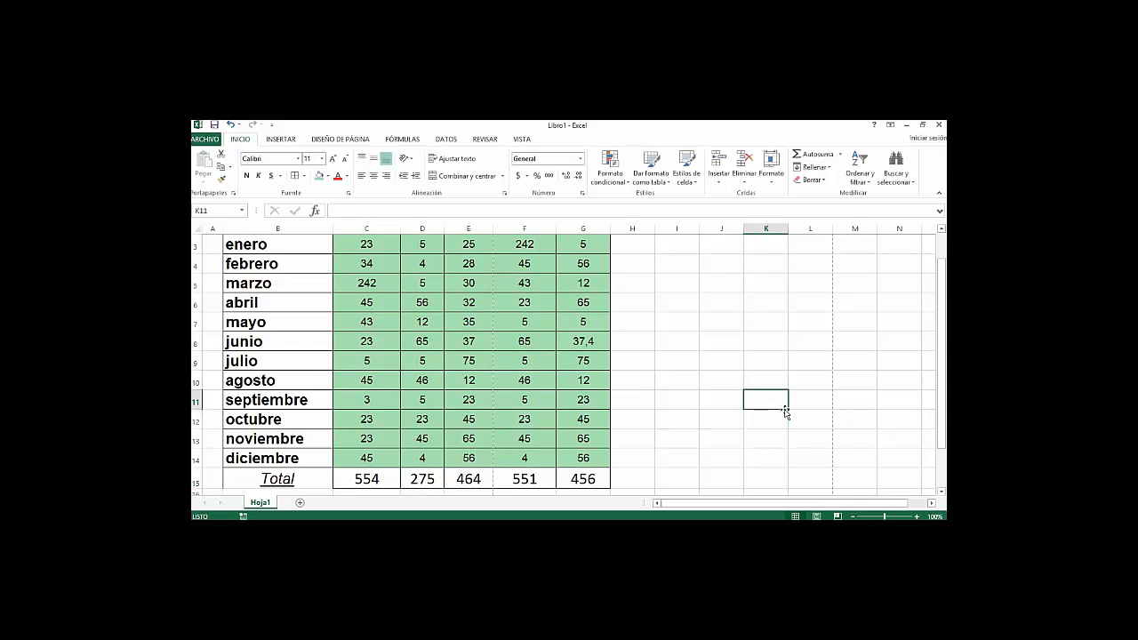
key(Left)
key(Up)
key(Up)
key(Up)
key(Up)
key(Up)
key(Up)
key(Up)
key(Left)
key(Down)
key(Down)
key(Down)
key(Left)
key(Left)
key(Up)
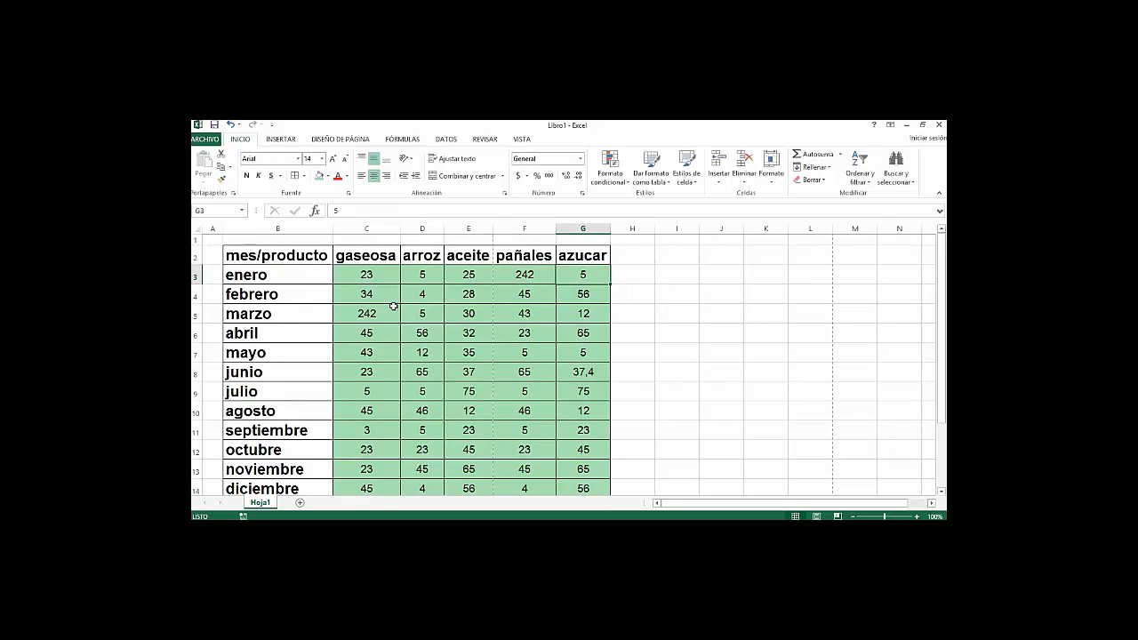
Step: Highlight column B together with row 2 to point out the month and product headings
click(267, 229)
ctrl+click(193, 256)
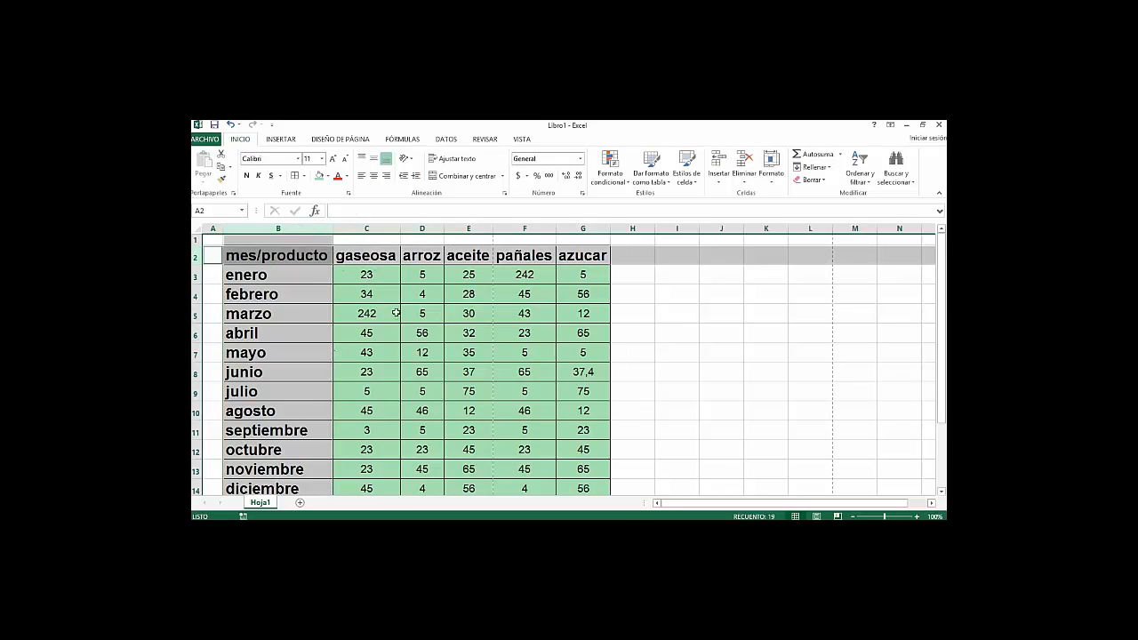
drag(369, 278, 537, 197)
click(433, 272)
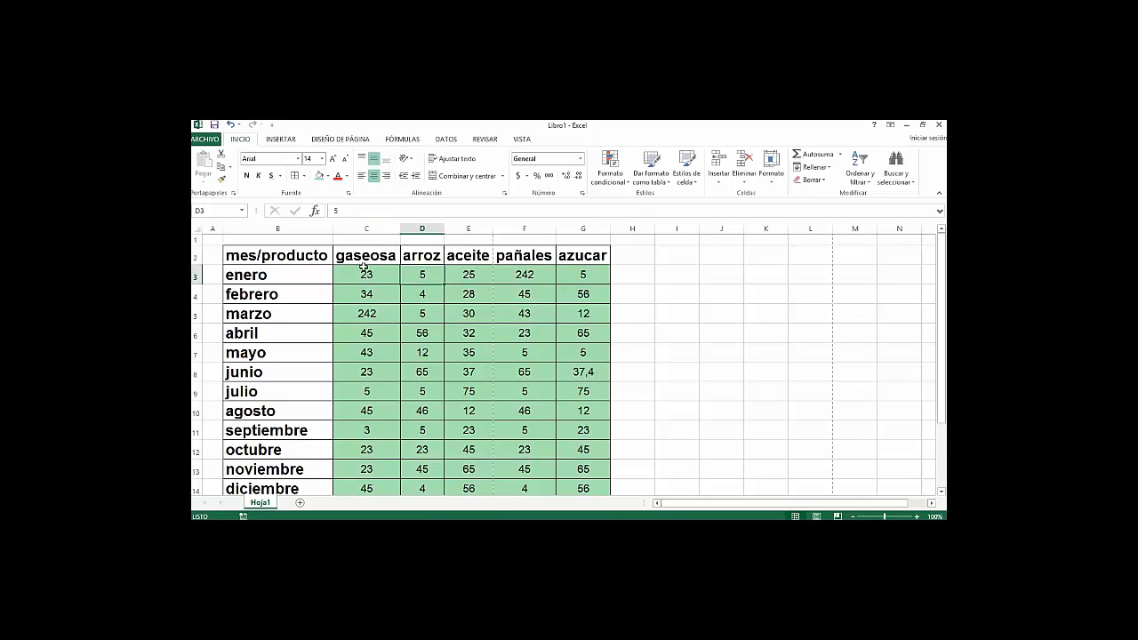
Step: Freeze the panes at C3 so the mes/producto column and the product heading row stay fixed
click(363, 268)
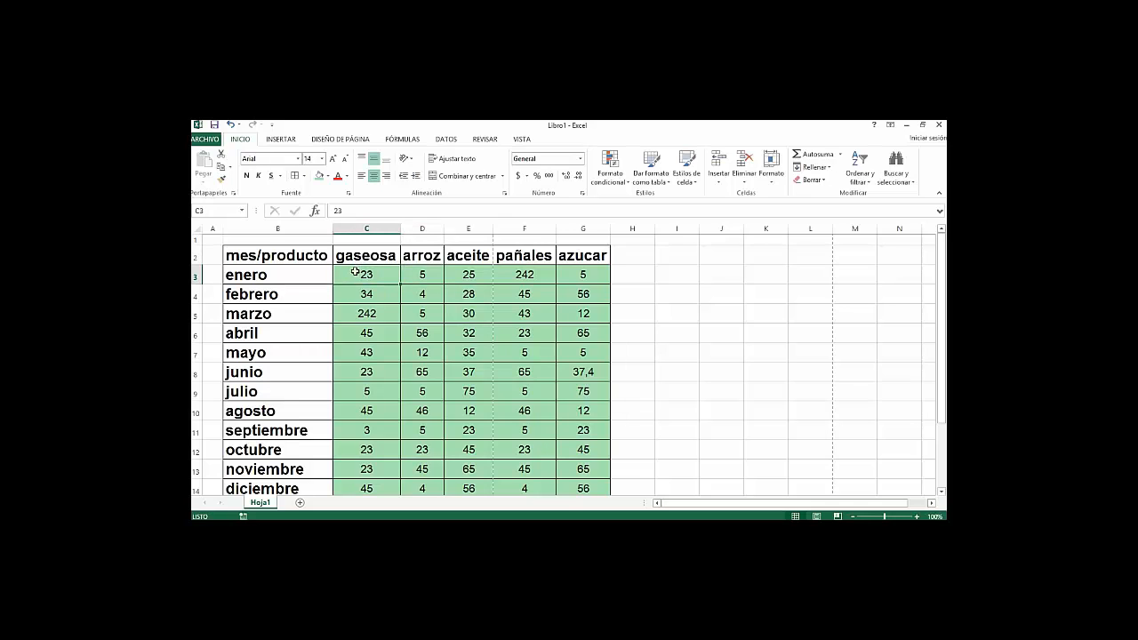
mouse_move(367, 273)
mouse_down()
mouse_move(564, 294)
mouse_move(587, 272)
mouse_move(368, 273)
mouse_up()
drag(378, 379, 369, 276)
click(524, 141)
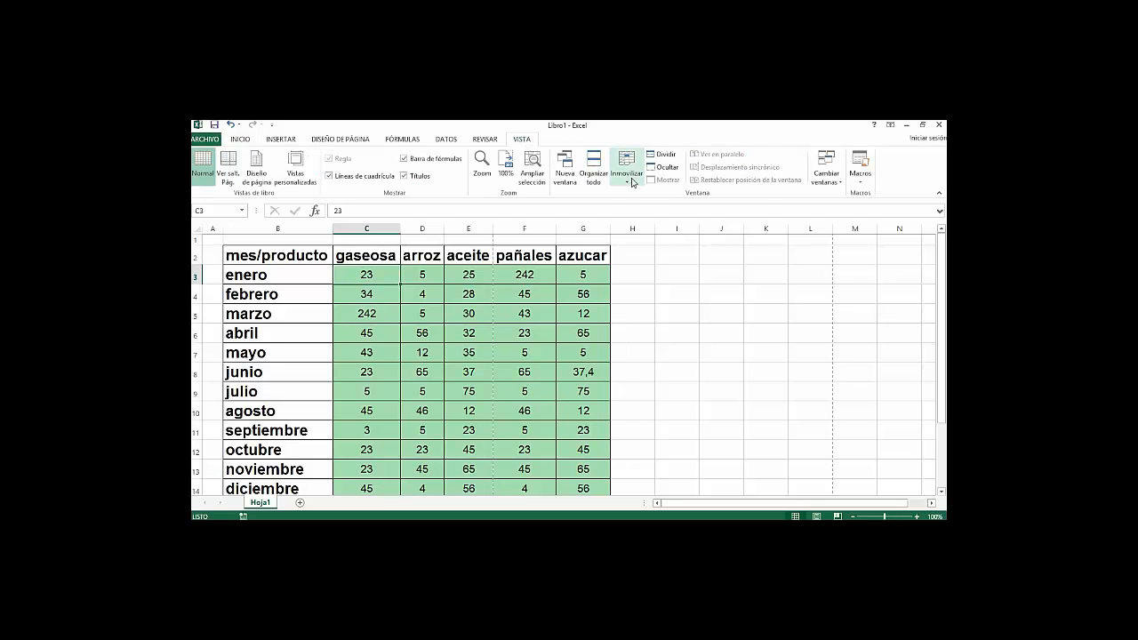
click(633, 182)
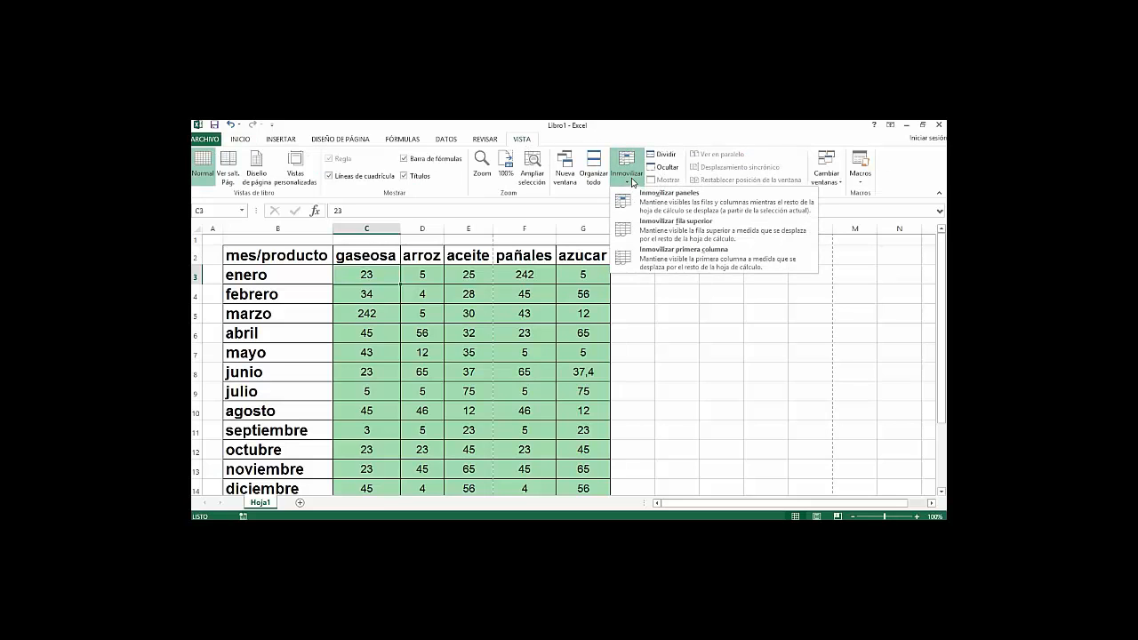
click(658, 207)
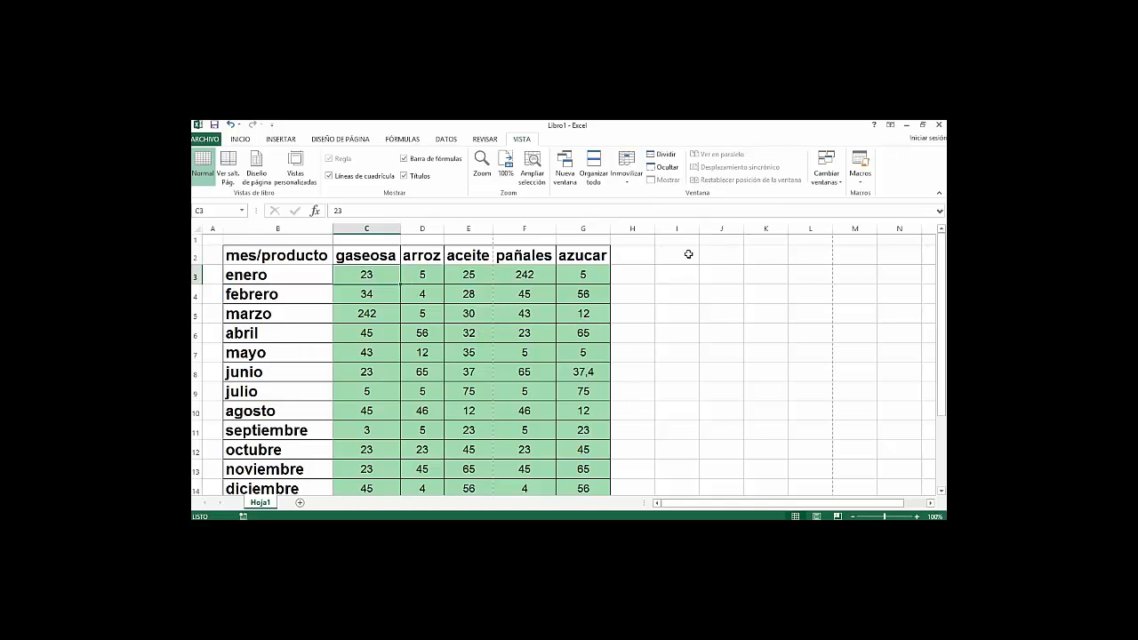
drag(622, 249, 825, 304)
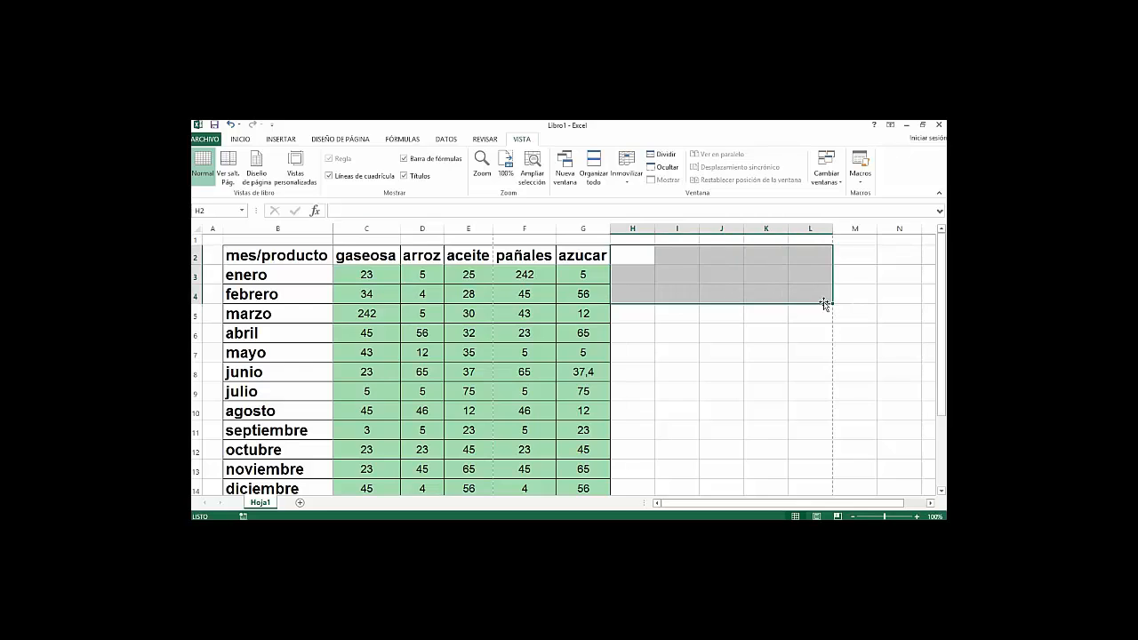
click(824, 300)
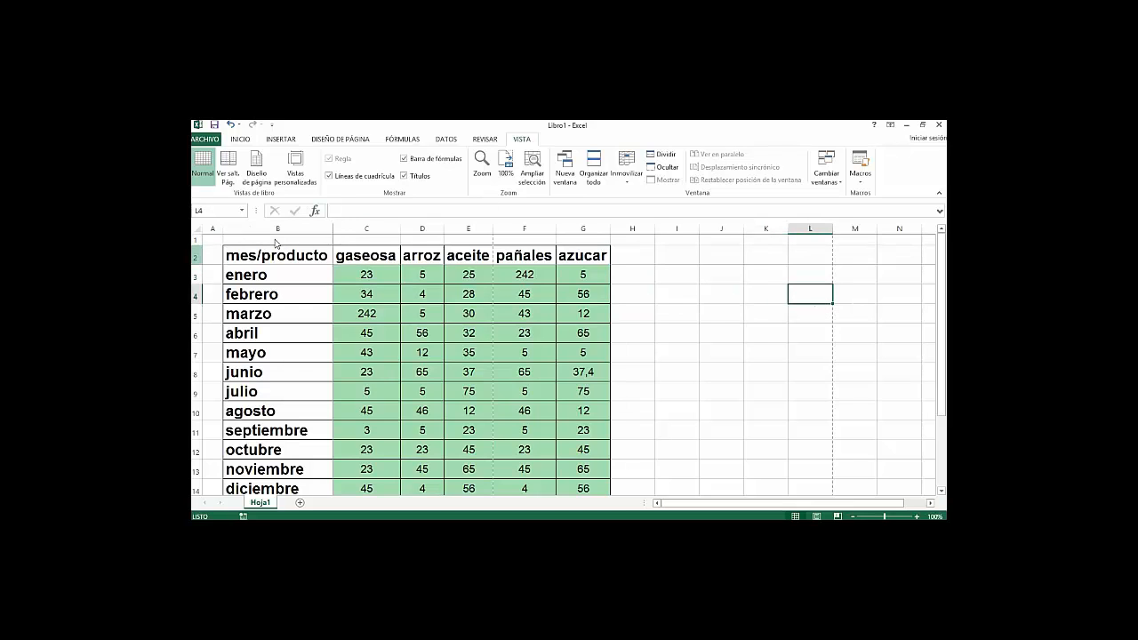
Step: Check the frozen product headings by moving down the gaseosa column to diciembre and back up to enero
click(370, 276)
key(Down)
key(Down)
key(Down)
key(Down)
key(Down)
key(Down)
key(Down)
key(Down)
key(Down)
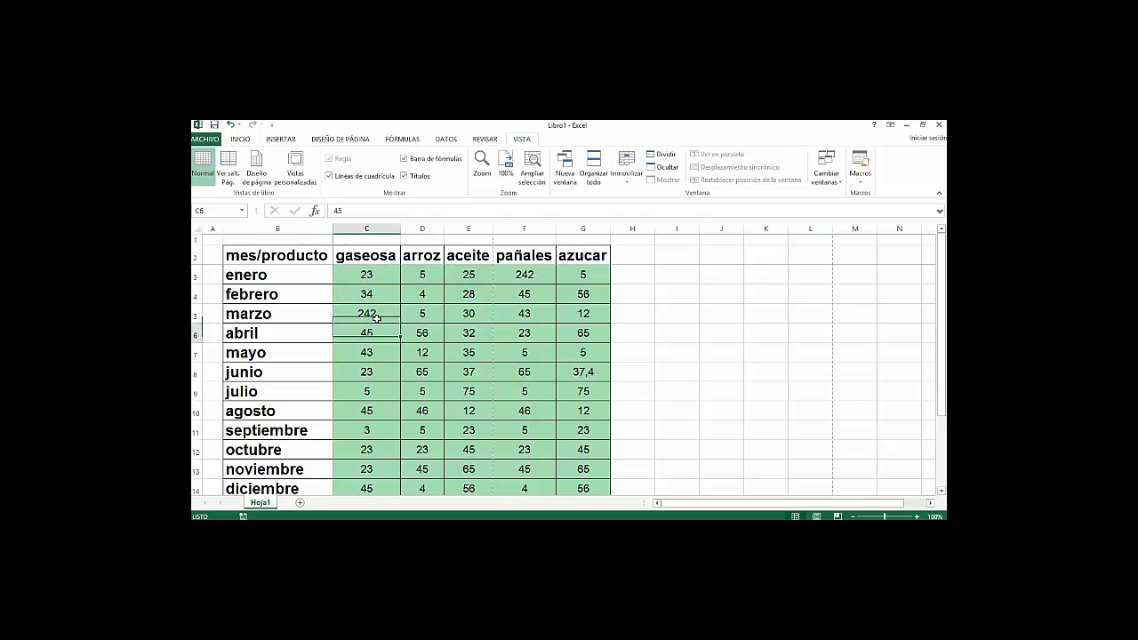
key(Down)
key(Down)
key(Down)
key(Down)
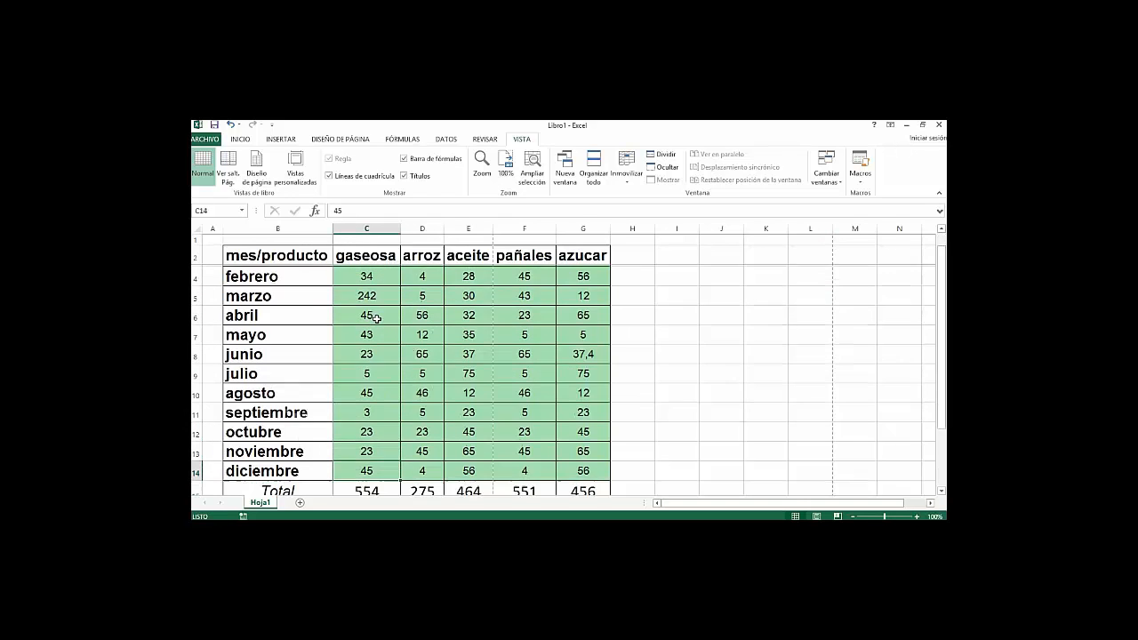
key(Up)
key(Up)
key(Up)
key(Up)
key(Up)
key(Up)
key(Up)
key(Up)
key(Up)
key(Up)
key(Up)
key(Up)
key(Up)
key(Up)
key(Up)
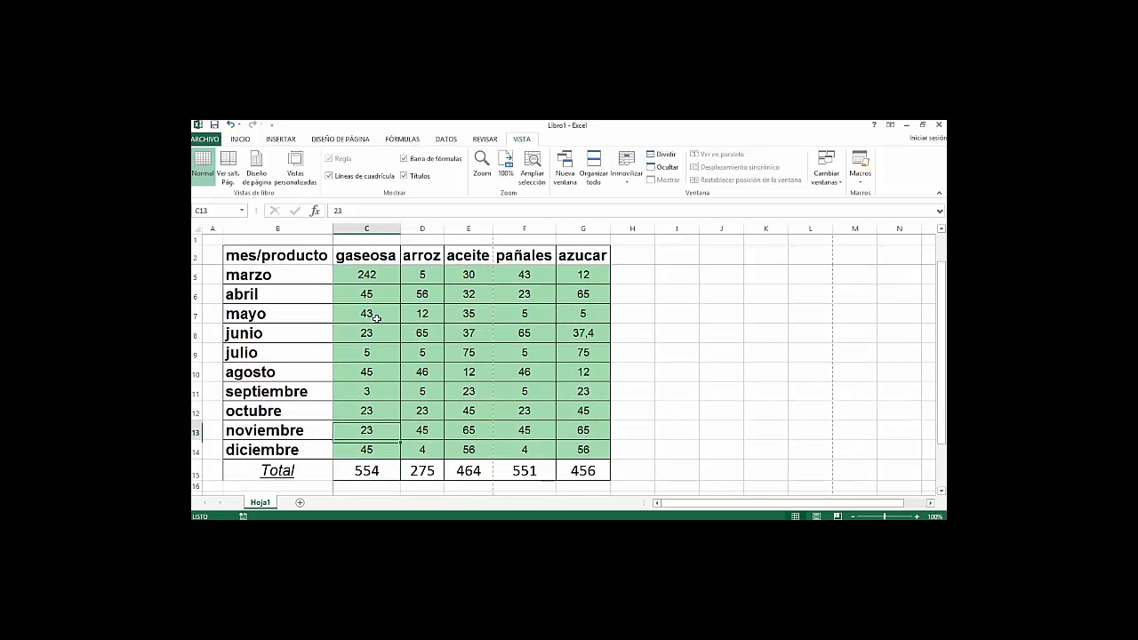
Step: Check the frozen month column by moving across row 3 as far as column R and returning to C3
key(Down)
key(Down)
key(Right)
key(Right)
key(Right)
key(Right)
key(Right)
key(Right)
key(Right)
key(Right)
key(Right)
key(Right)
key(Right)
key(Right)
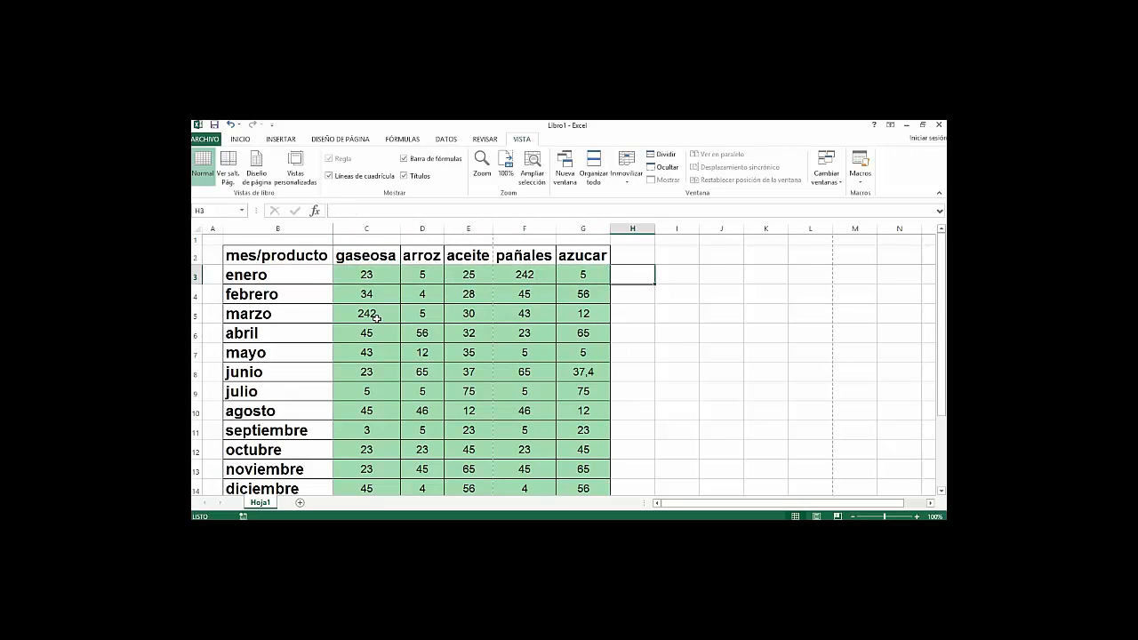
key(Right)
key(Right)
key(Right)
key(Right)
key(Right)
key(Right)
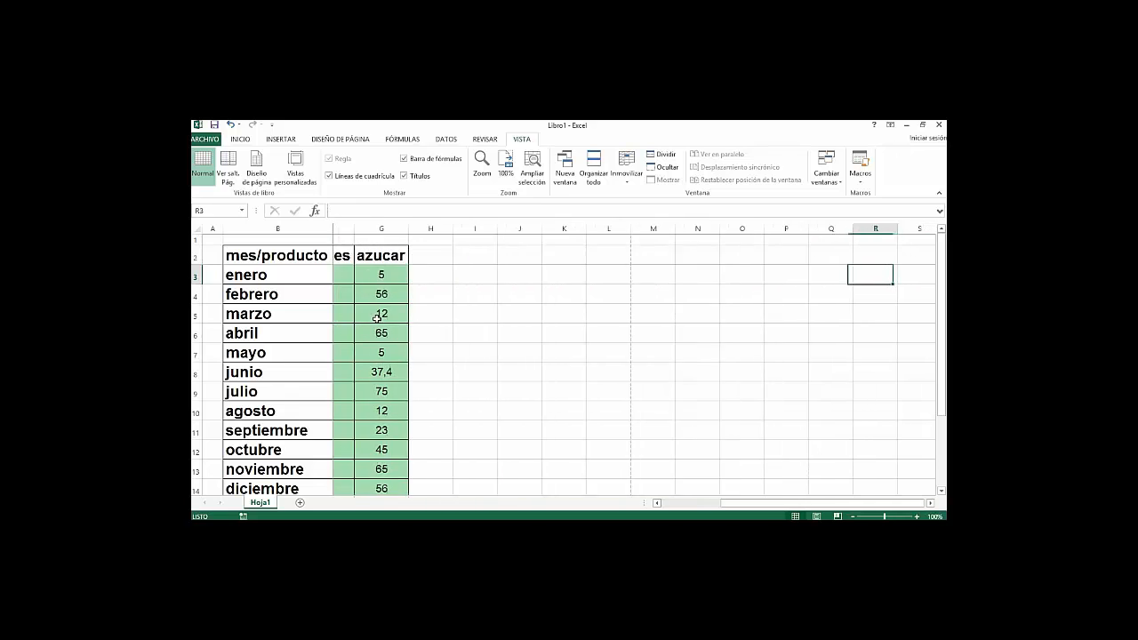
key(Home)
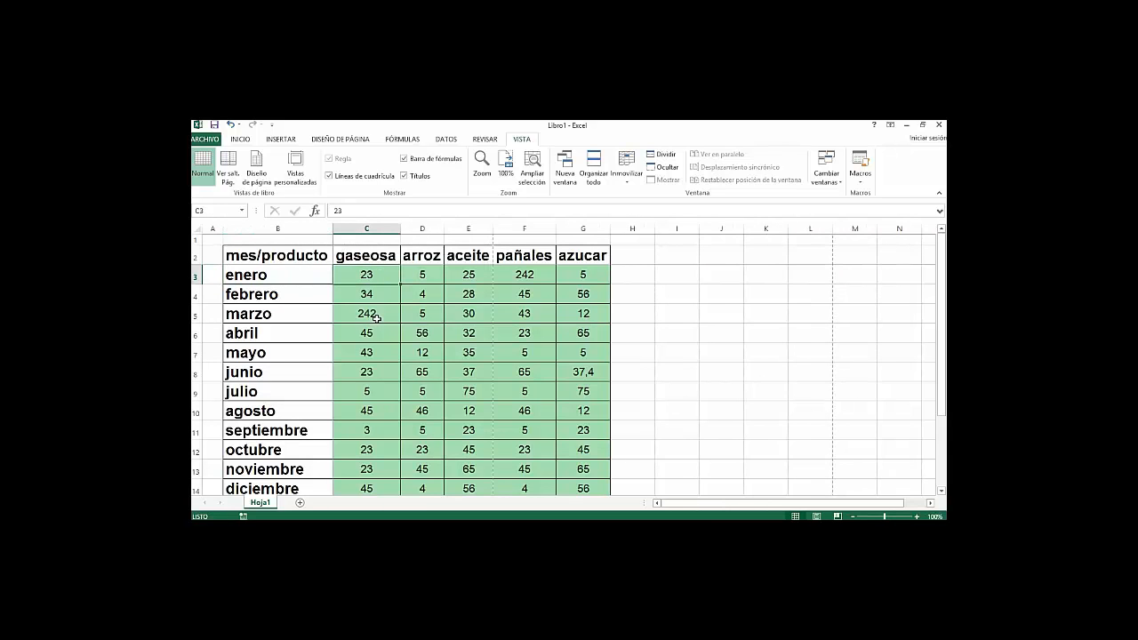
Step: Highlight column B and the product heading row in turn to point out the frozen areas
click(273, 229)
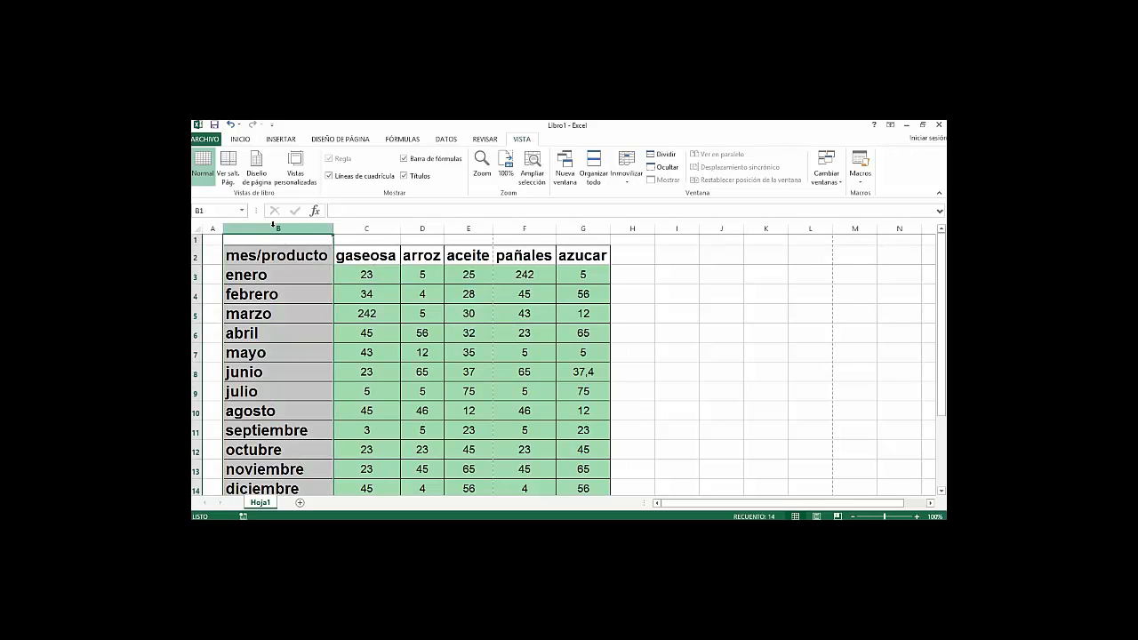
click(195, 256)
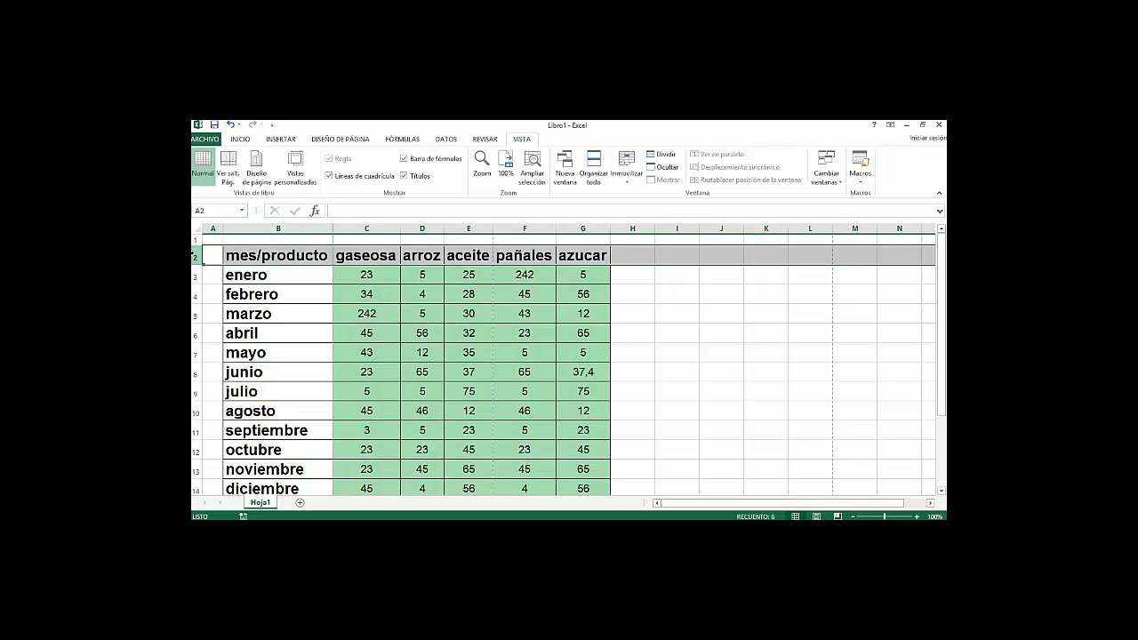
Step: Check the frozen month column again by moving across row 4 as far as column U and returning to C3
click(390, 270)
key(Right)
key(Right)
key(Right)
key(Right)
key(Right)
key(Left)
key(Down)
key(Down)
key(Right)
key(Up)
key(Right)
key(Right)
key(Right)
key(Right)
key(Right)
key(Right)
key(Right)
key(Right)
key(Right)
key(Right)
key(Right)
key(Right)
key(Right)
key(Right)
key(Right)
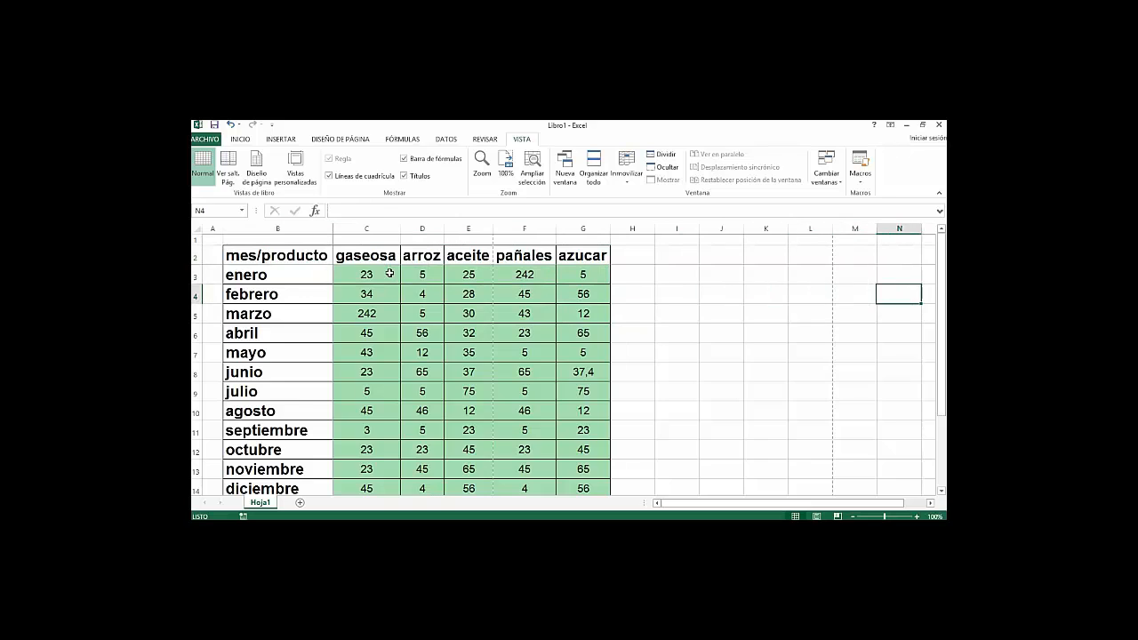
key(Left)
key(Left)
key(Left)
key(Left)
key(Left)
key(Left)
key(Left)
key(Left)
key(Left)
key(Left)
key(Left)
key(Left)
key(Left)
key(Left)
key(Left)
key(Left)
key(Left)
key(Left)
key(Left)
key(Left)
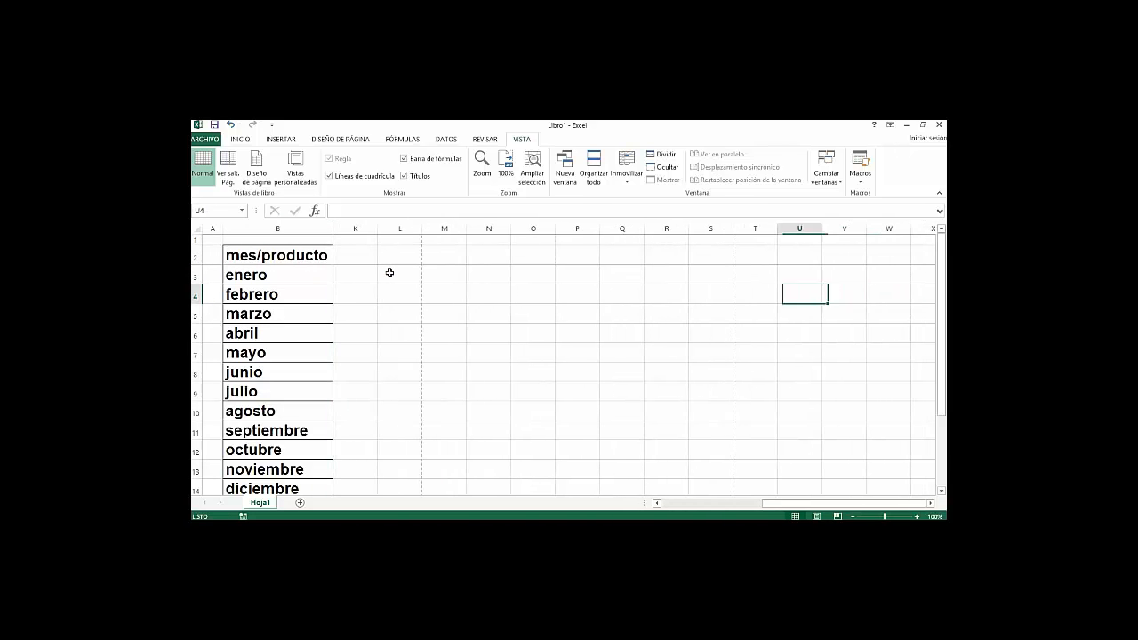
key(Right)
key(Up)
key(Up)
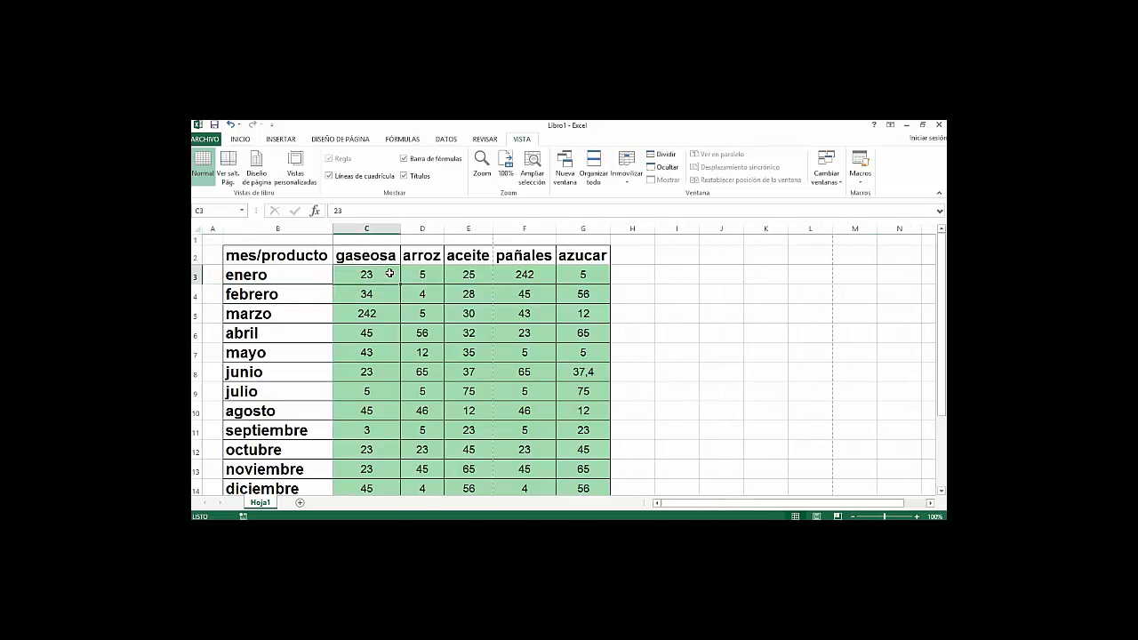
Step: Check the frozen product headings by moving down the gaseosa column from enero to its total in C15
key(Down)
key(Down)
key(Down)
key(Down)
key(Down)
key(Down)
key(Down)
key(Down)
key(Down)
key(Down)
key(Down)
key(Down)
key(Down)
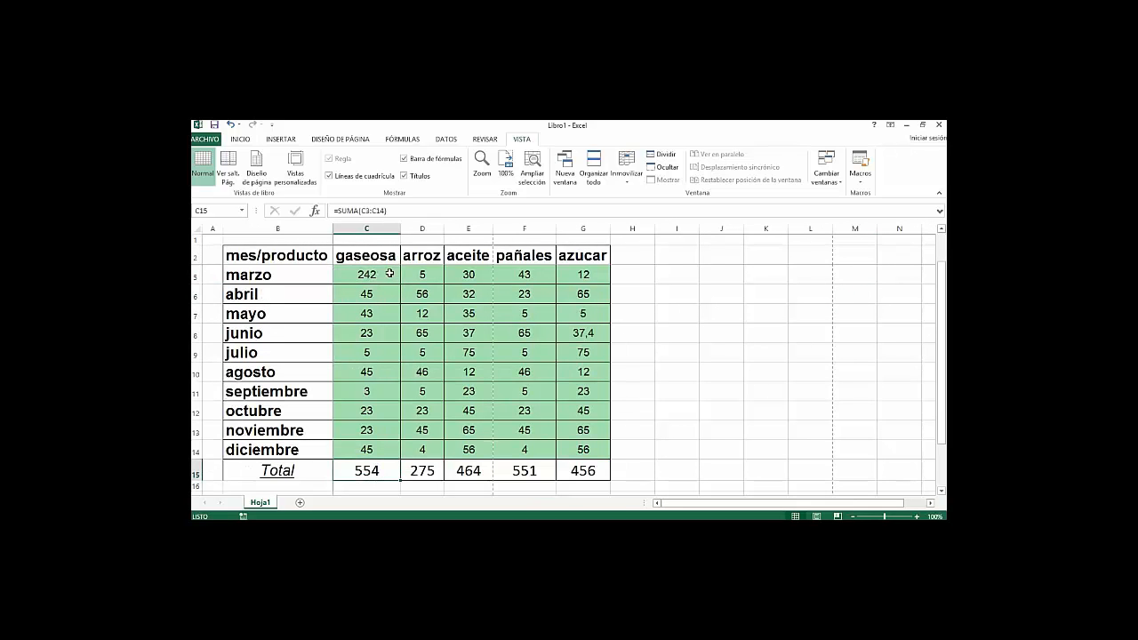
Step: Review the product headings from gaseosa to azucar and the totals along row 15
click(389, 258)
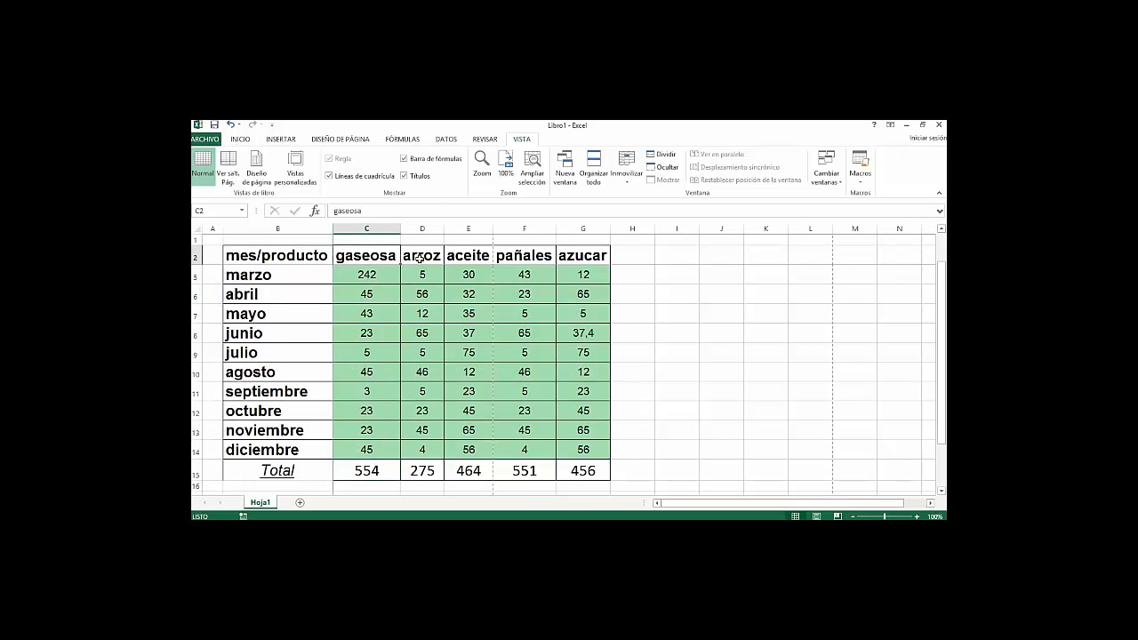
click(419, 258)
click(459, 256)
click(511, 258)
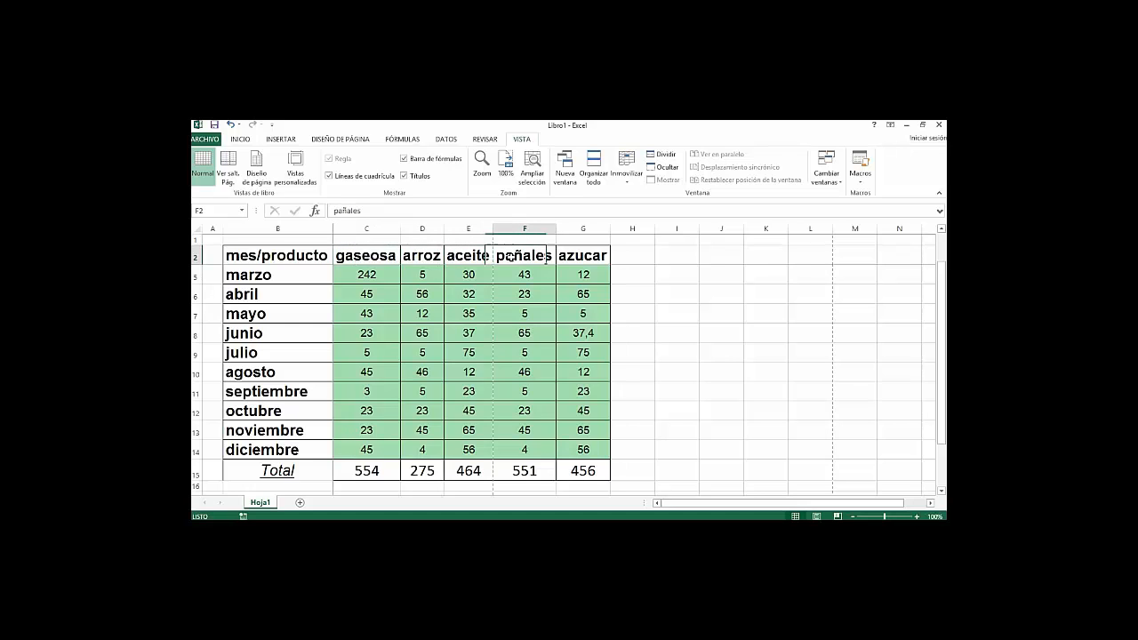
click(578, 261)
click(575, 475)
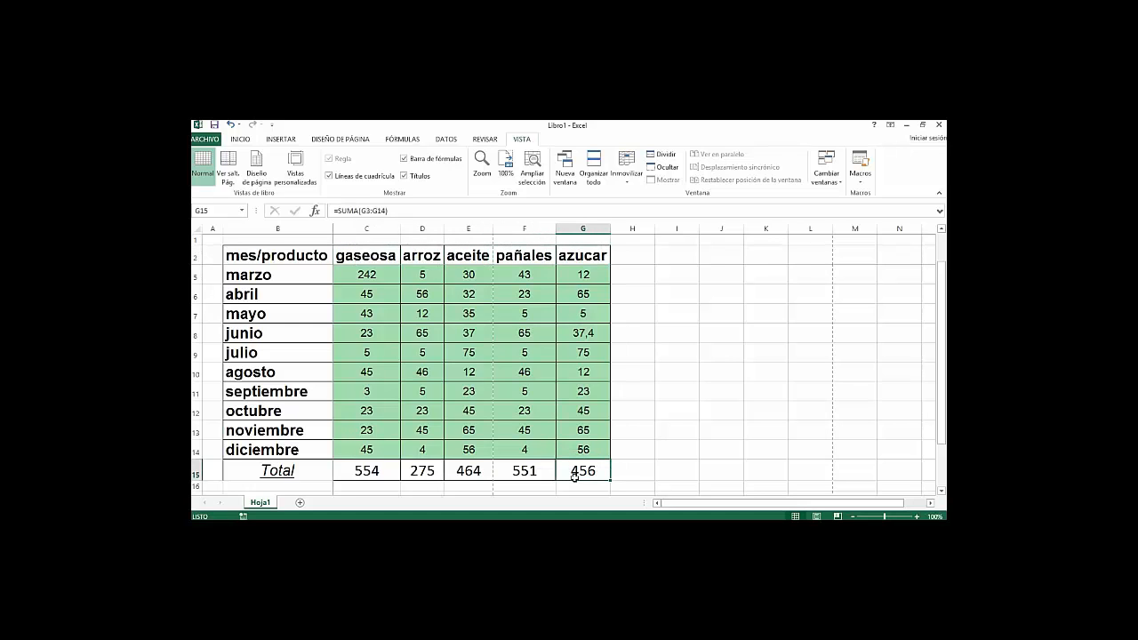
key(Left)
key(Left)
key(Left)
key(Left)
key(Left)
key(Right)
key(Right)
key(Right)
key(Right)
key(Right)
key(Right)
key(Right)
key(Up)
key(Left)
key(Down)
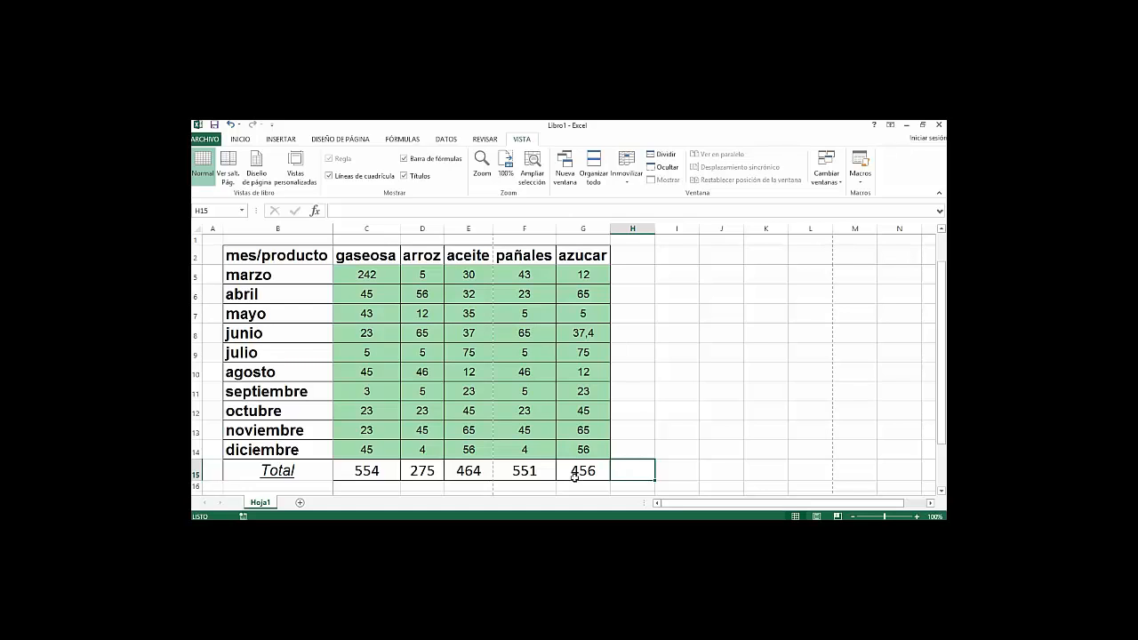
Step: Recheck the frozen headings by moving up the aceite and arroz columns to enero and down the gaseosa column to the Total row
key(Left)
key(Left)
key(Left)
key(Up)
key(Up)
key(Up)
key(Up)
key(Up)
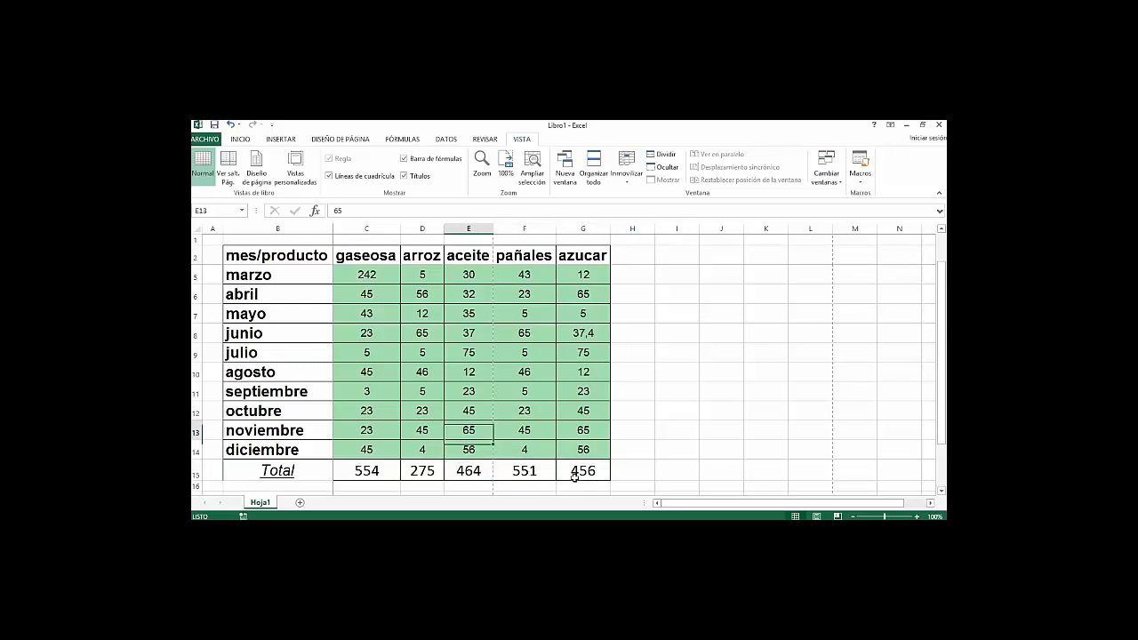
key(Left)
key(Up)
key(Up)
key(Up)
key(Up)
key(Up)
key(Up)
key(Up)
key(Up)
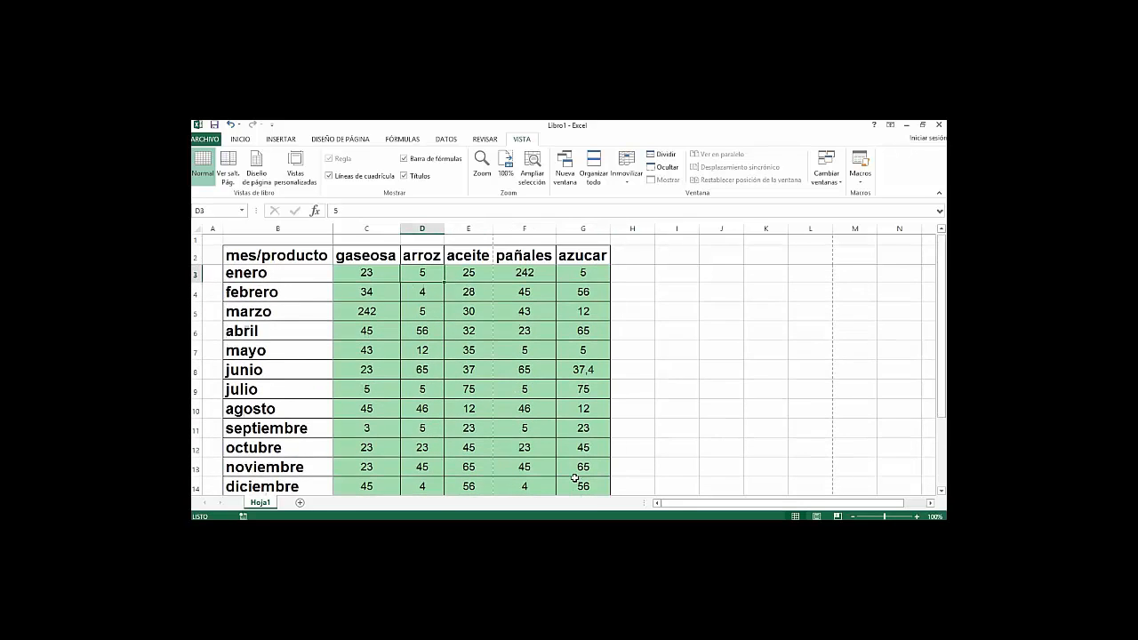
key(Left)
key(Down)
key(Down)
key(Down)
key(Down)
key(Down)
key(Down)
key(Down)
key(Down)
key(Down)
key(Down)
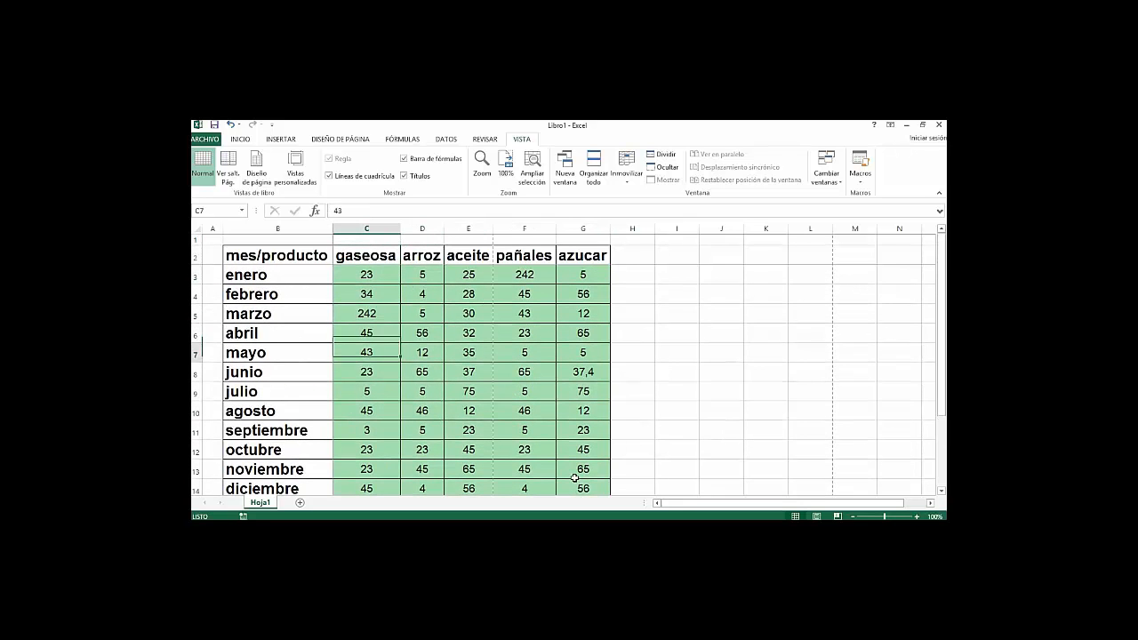
key(Down)
key(Down)
key(Down)
key(Down)
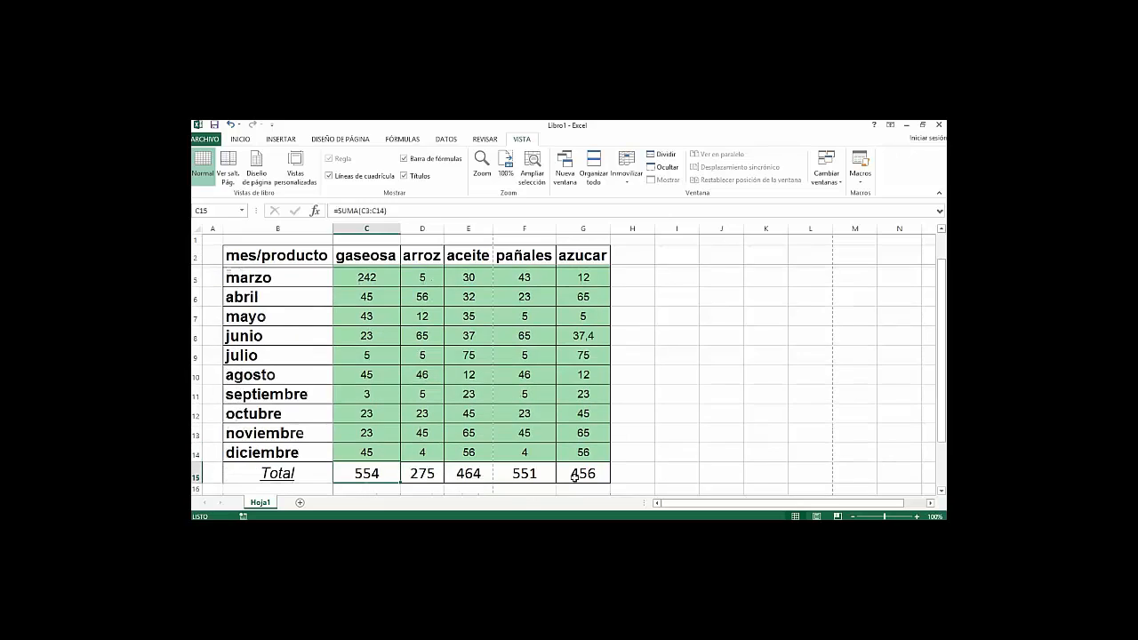
Step: Enter the row label "Valor" in B16, directly below Total
key(Left)
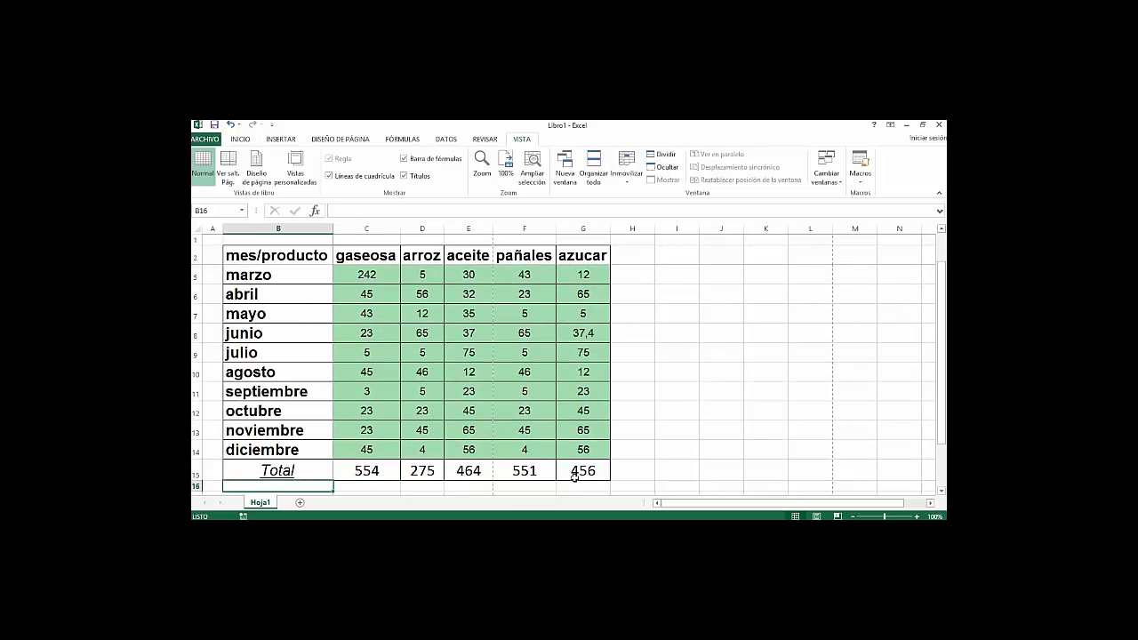
text(Valor)
key(Right)
key(Left)
key(Up)
key(Up)
key(Down)
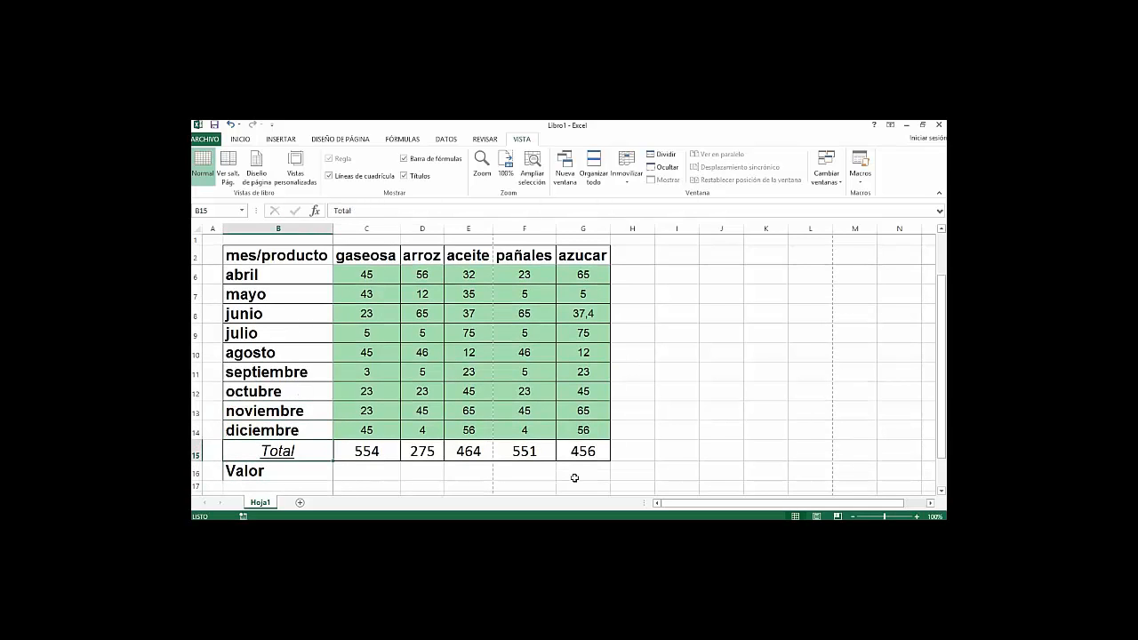
key(Down)
key(Up)
key(Up)
key(Up)
key(Up)
key(Up)
key(shift+Down)
key(shift+Down)
key(shift+Down)
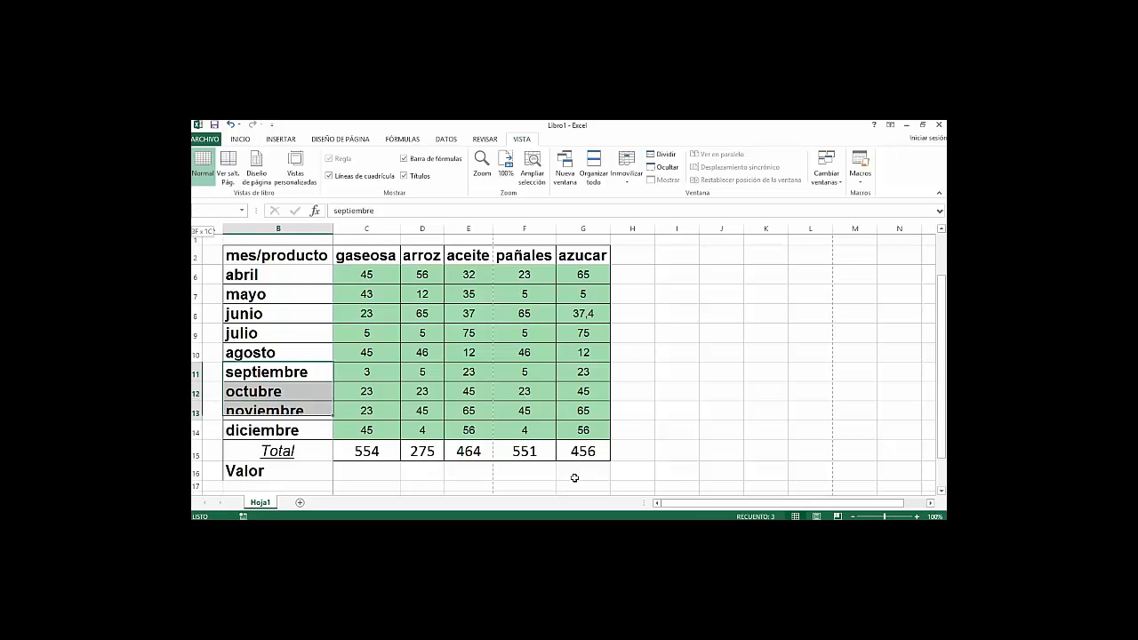
Step: Copy the formatting of the Total label in B15 onto the Valor label in B16 with Format Painter
key(Down)
key(Down)
key(Down)
key(Down)
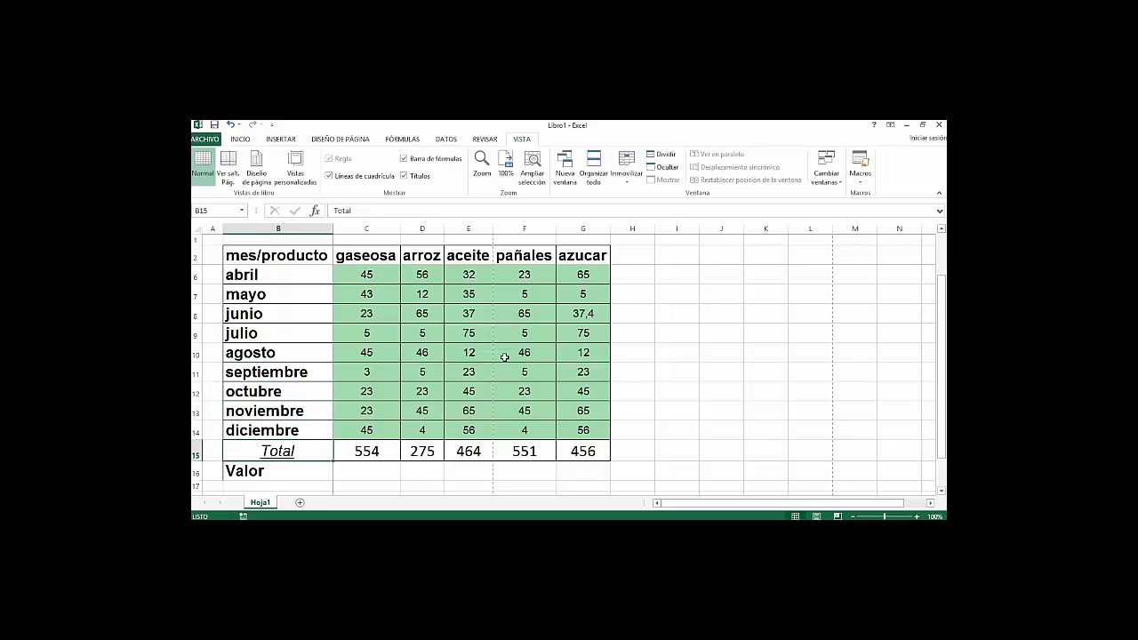
click(239, 139)
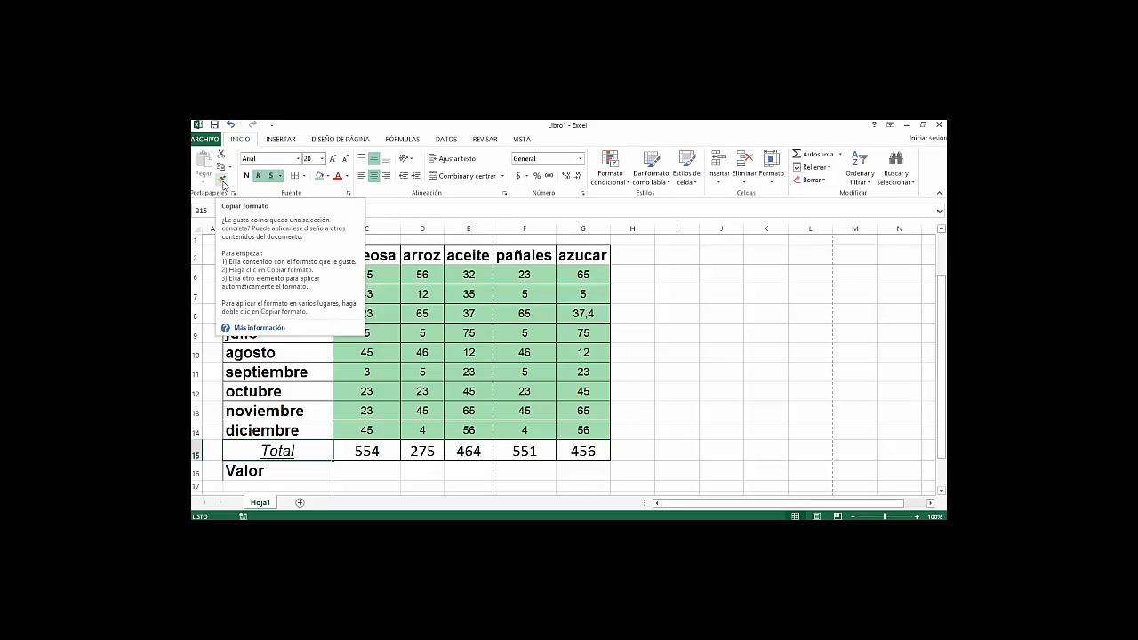
click(223, 181)
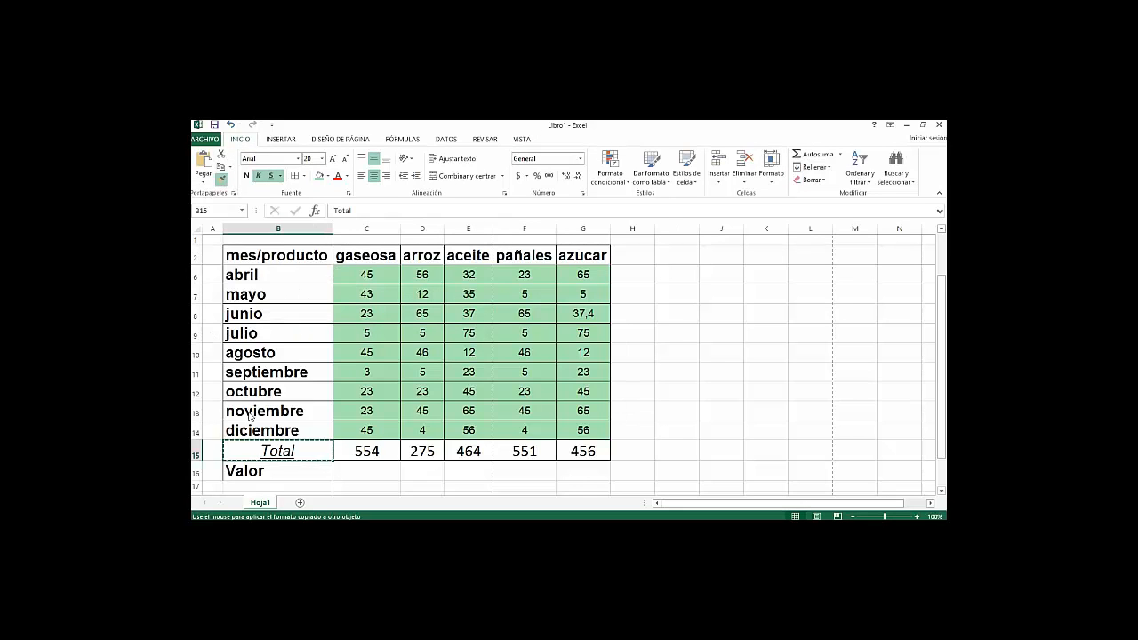
click(280, 472)
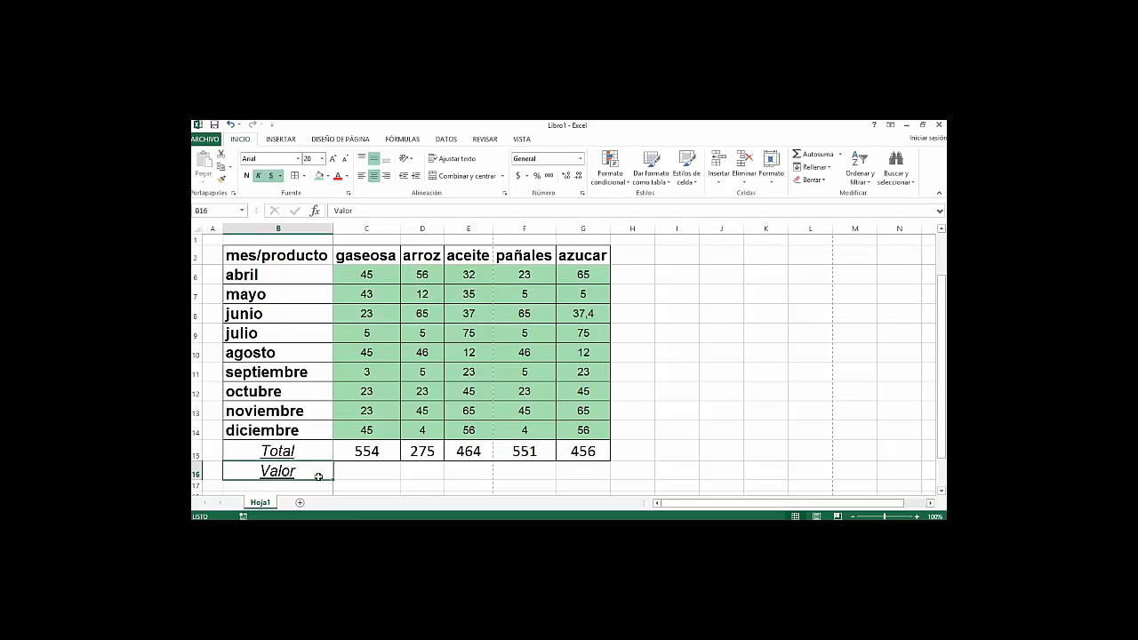
Step: Enter the Valor amounts 1500 for gaseosa in C16 and 3000 for arroz in D16
click(393, 482)
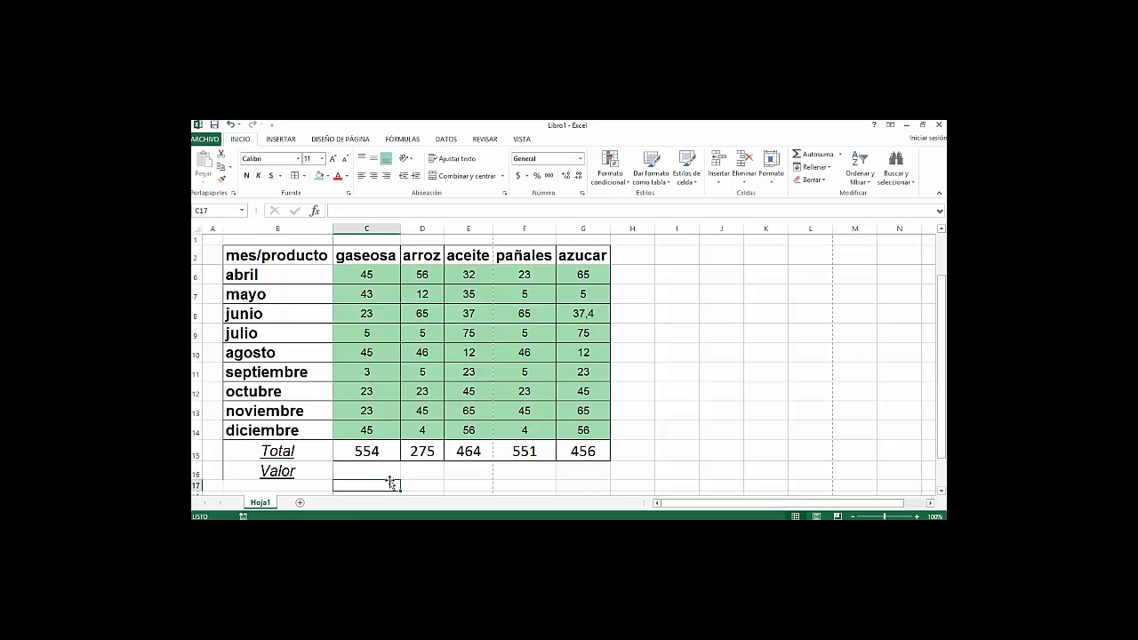
click(391, 480)
text(1)
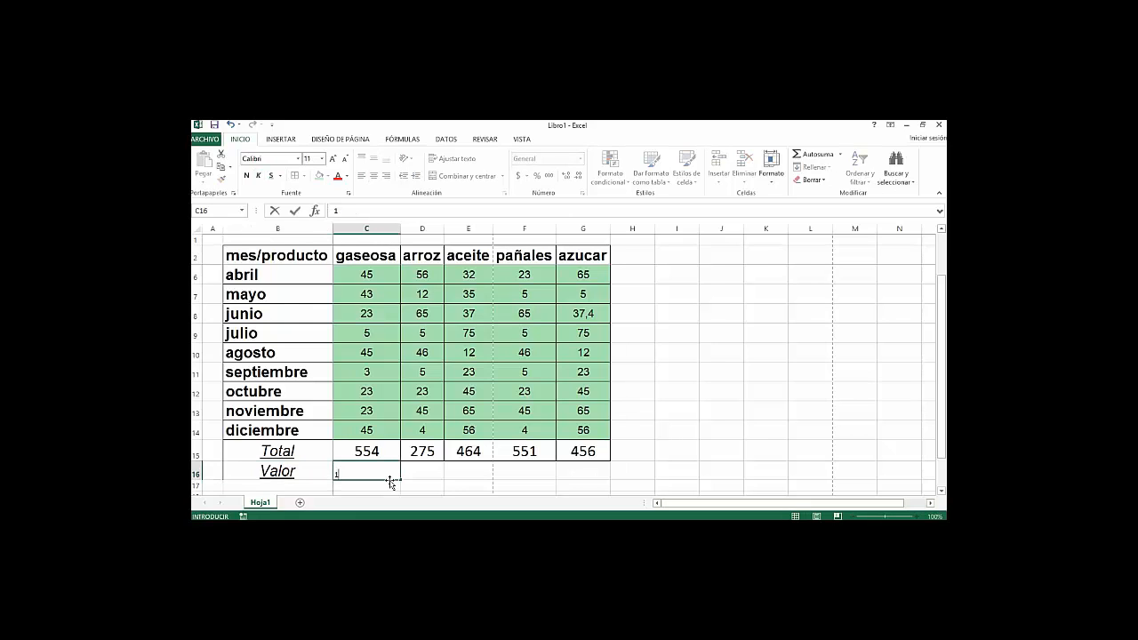
text(500)
key(Tab)
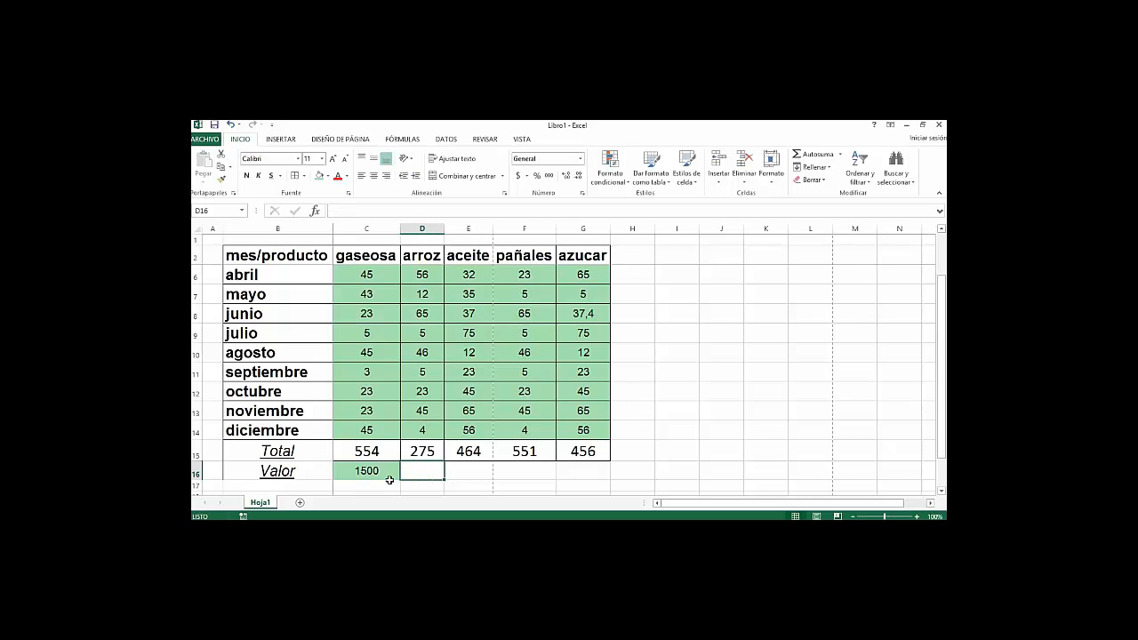
text(3)
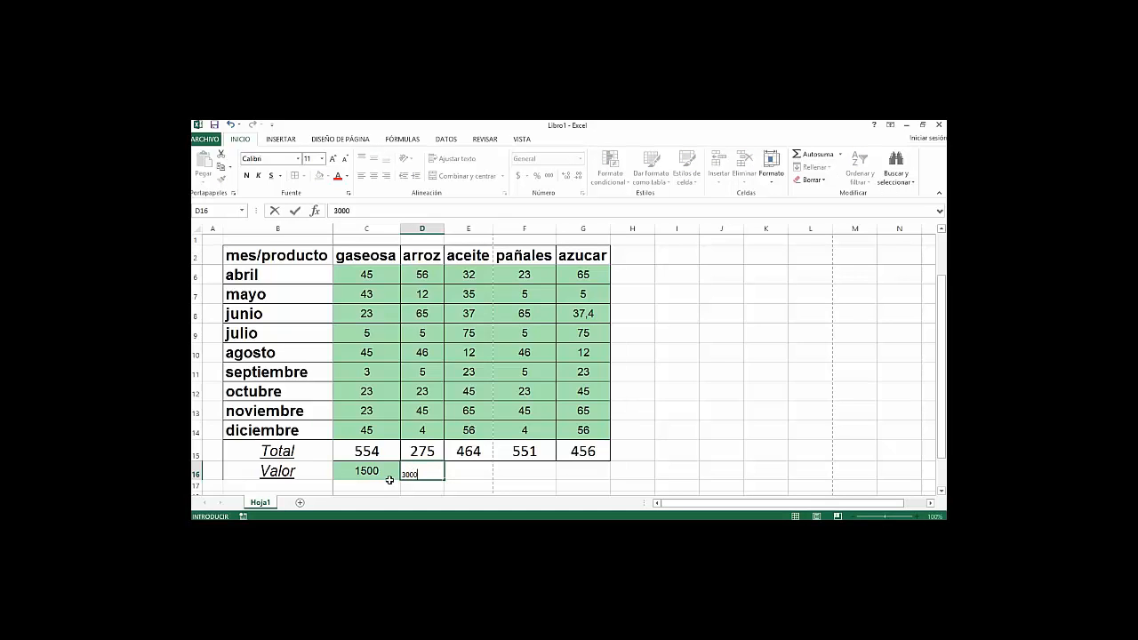
text(000)
key(Tab)
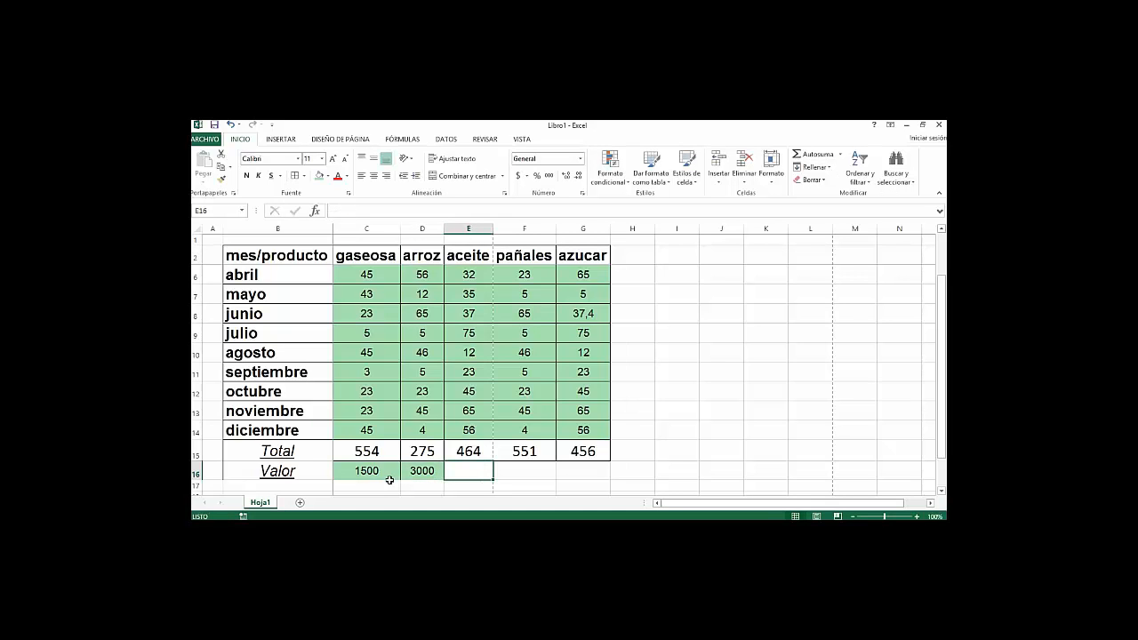
Step: Enter the Valor amounts 2500 for aceite, 4000 for pañales and 400 for azucar in E16:G16
text(2500)
key(Tab)
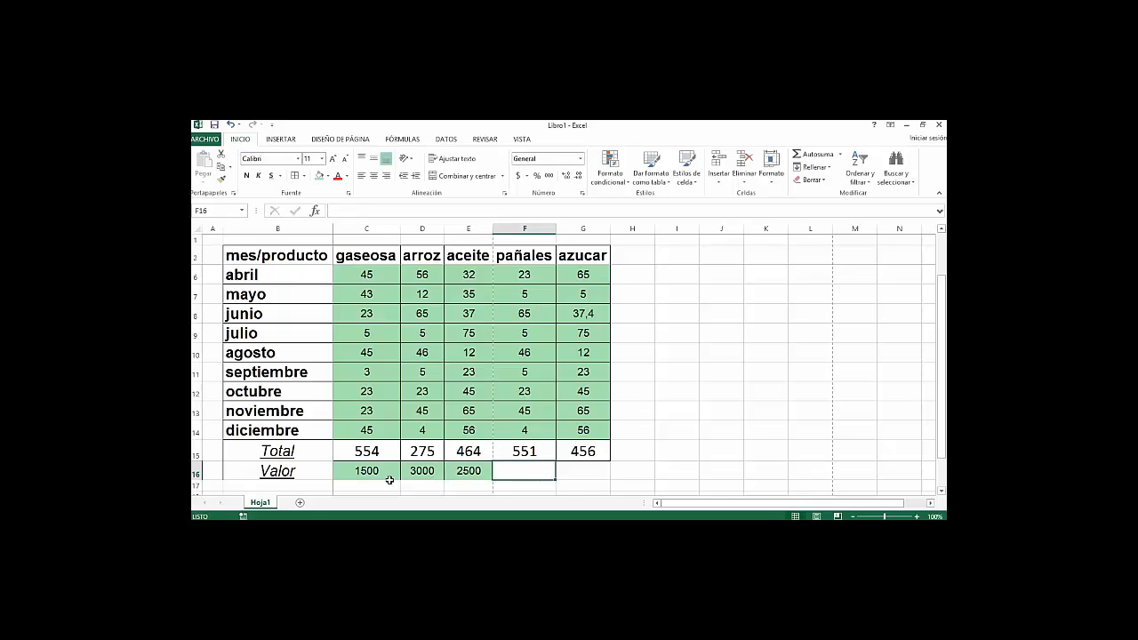
text(4000)
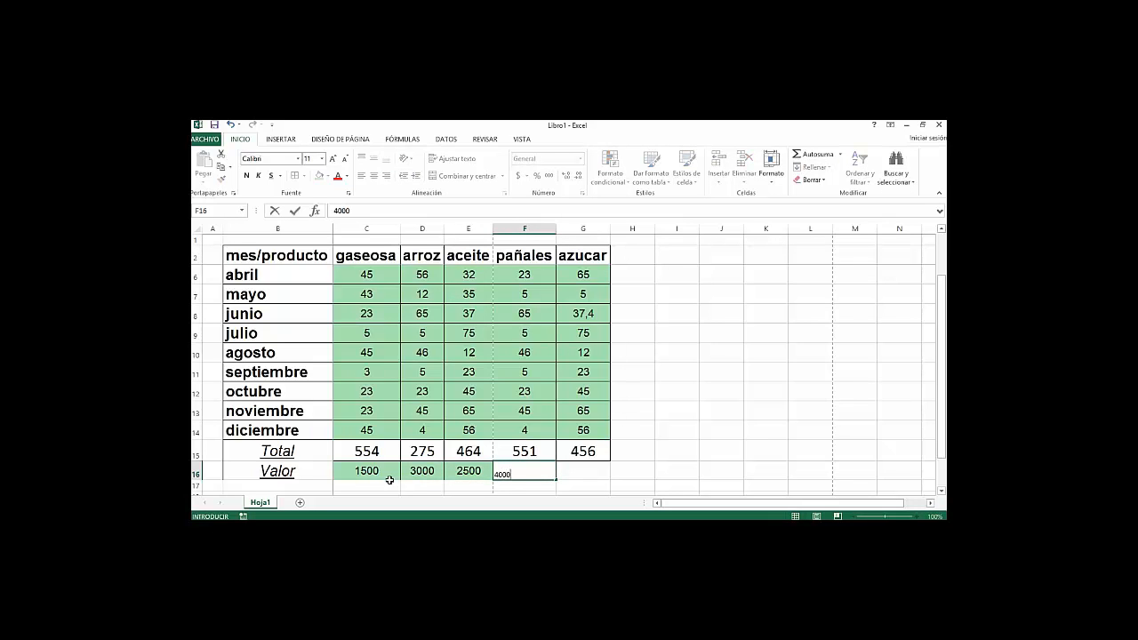
key(Tab)
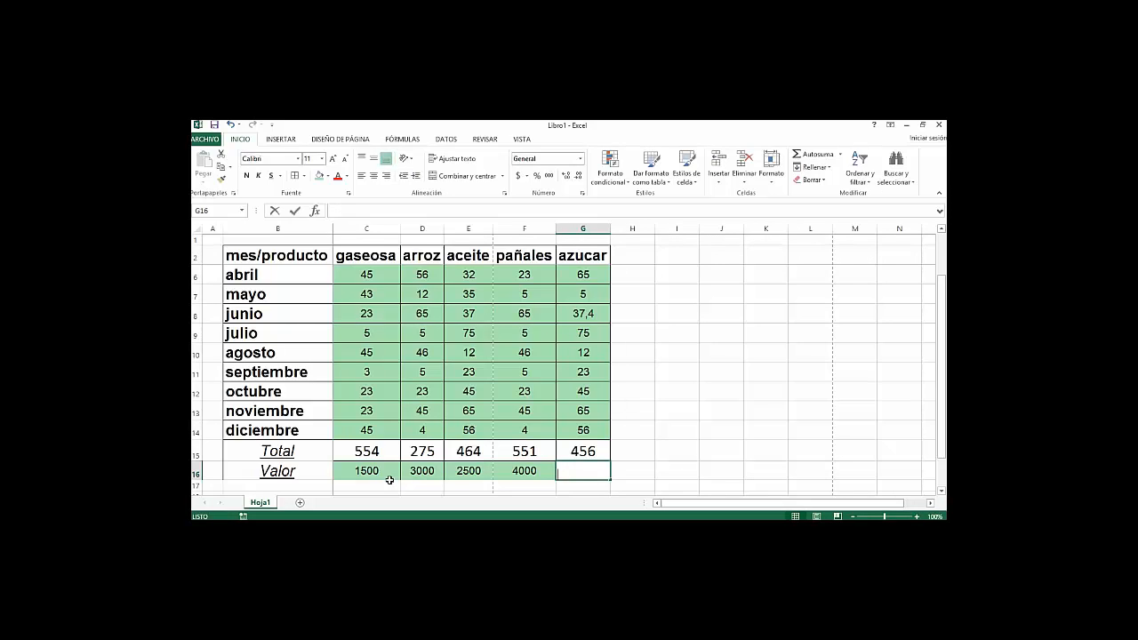
text(400)
key(ctrl+Return)
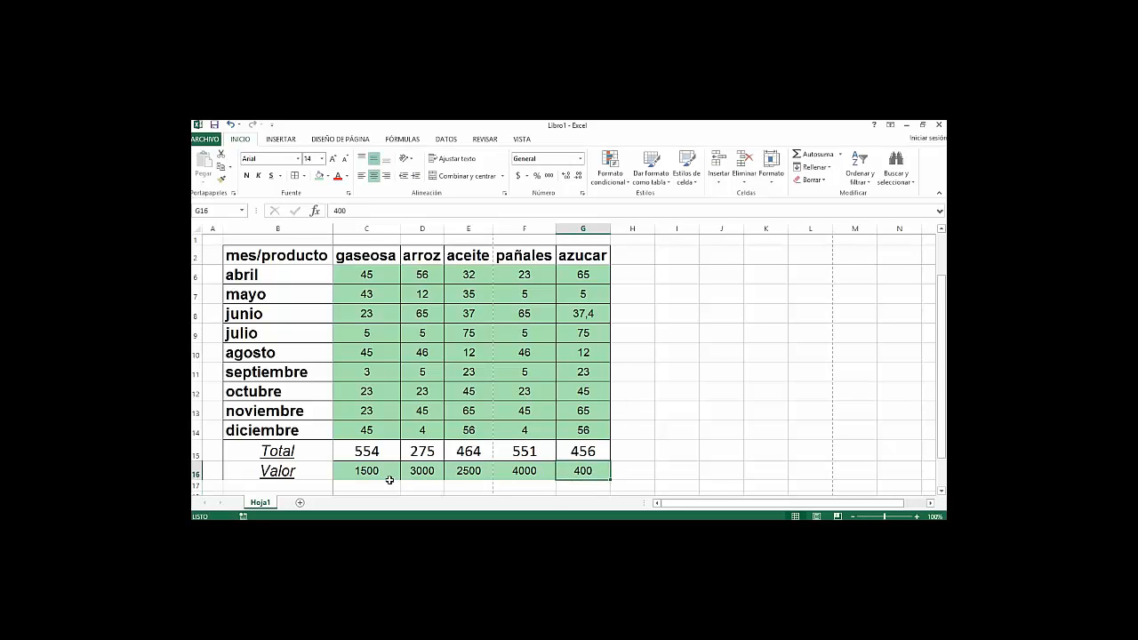
Step: Format the Valor amounts in C16:G16 as Contabilidad with the $ symbol and two decimal places
drag(357, 468, 576, 476)
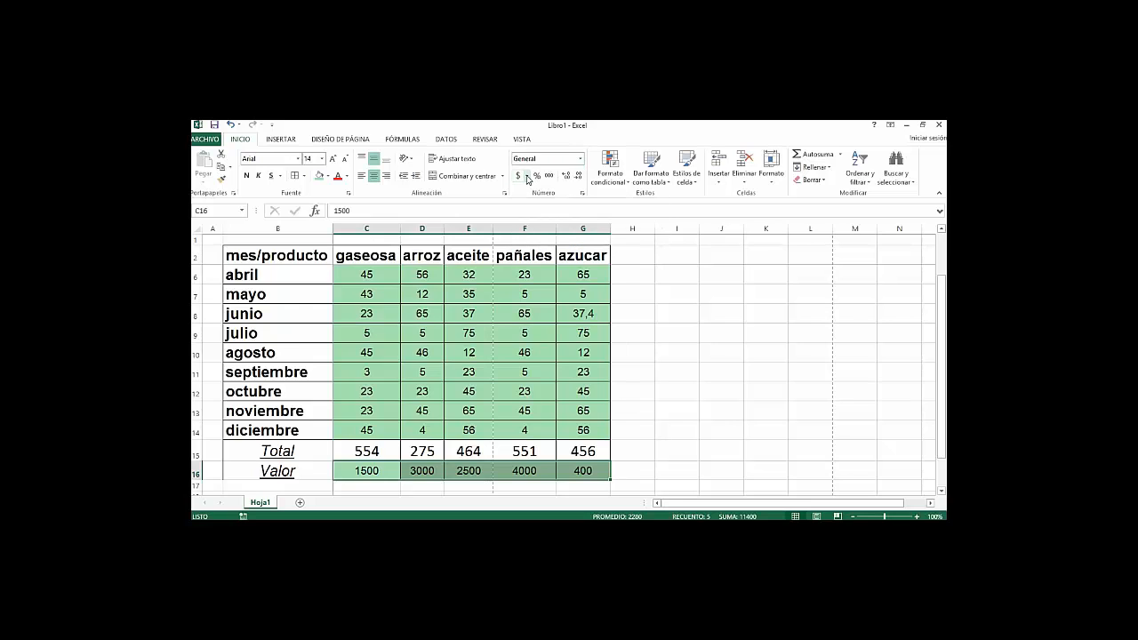
click(528, 176)
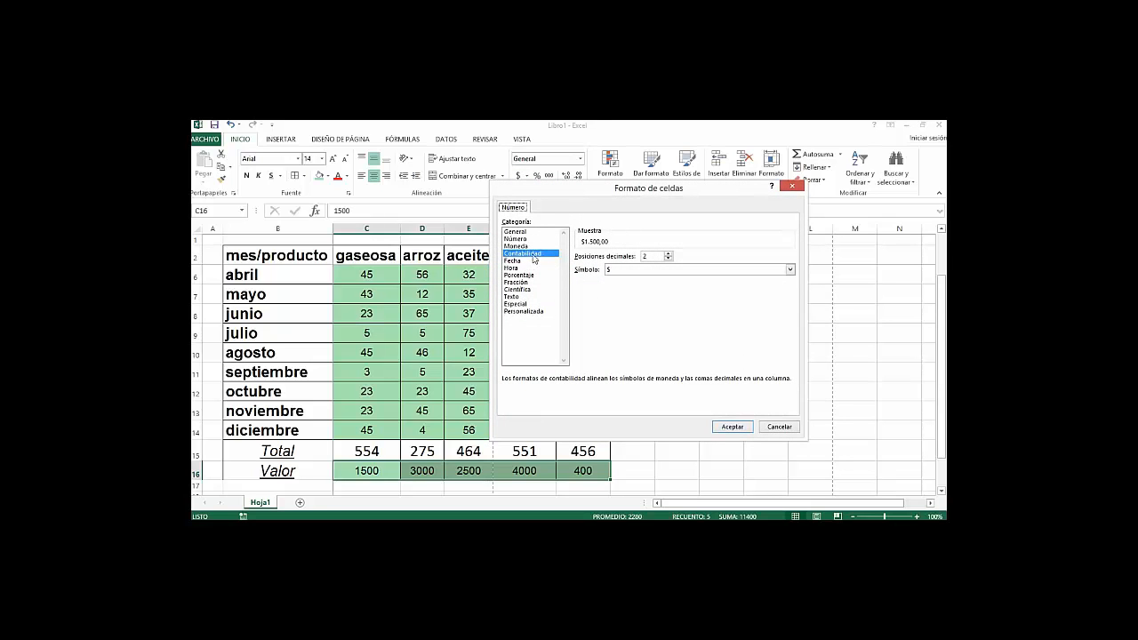
click(790, 271)
drag(790, 289, 791, 317)
click(792, 316)
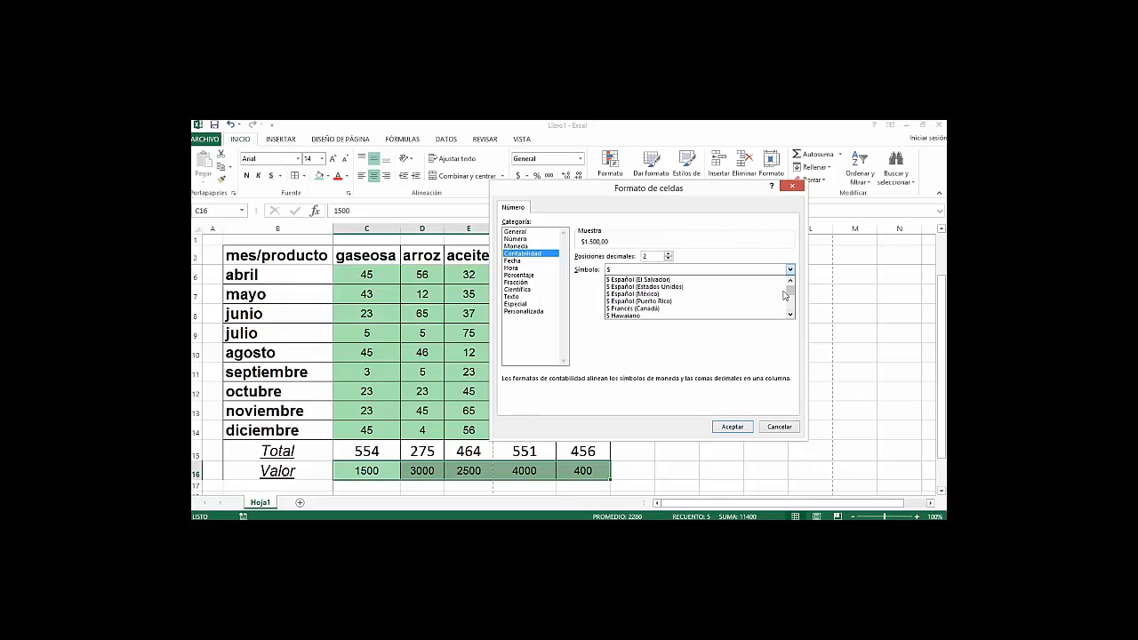
drag(793, 285, 793, 284)
click(793, 284)
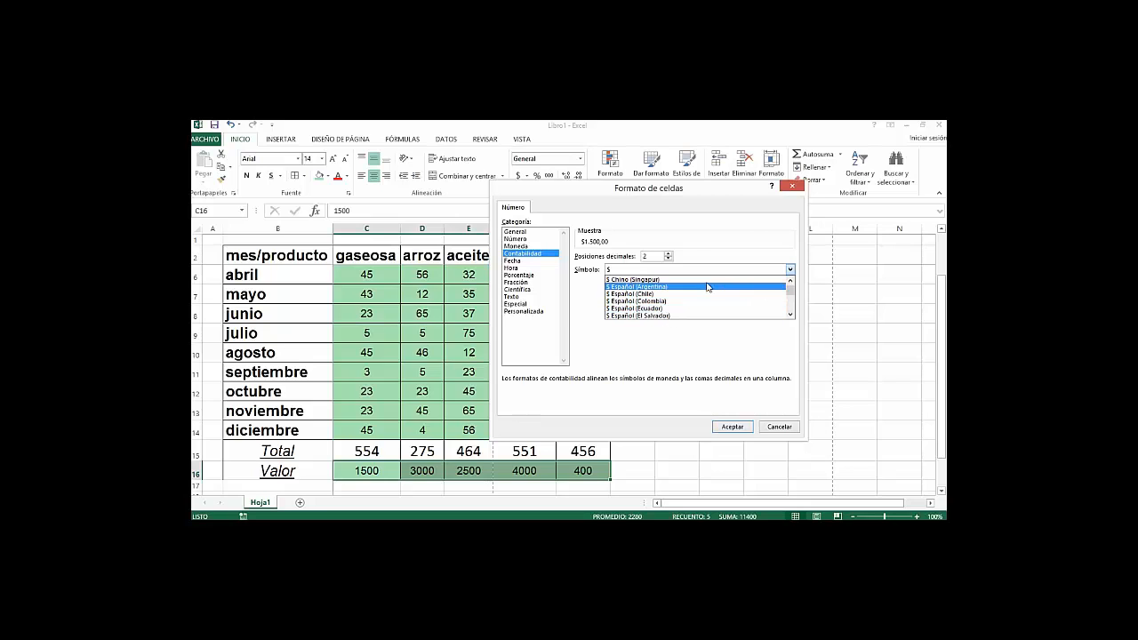
click(734, 428)
click(733, 429)
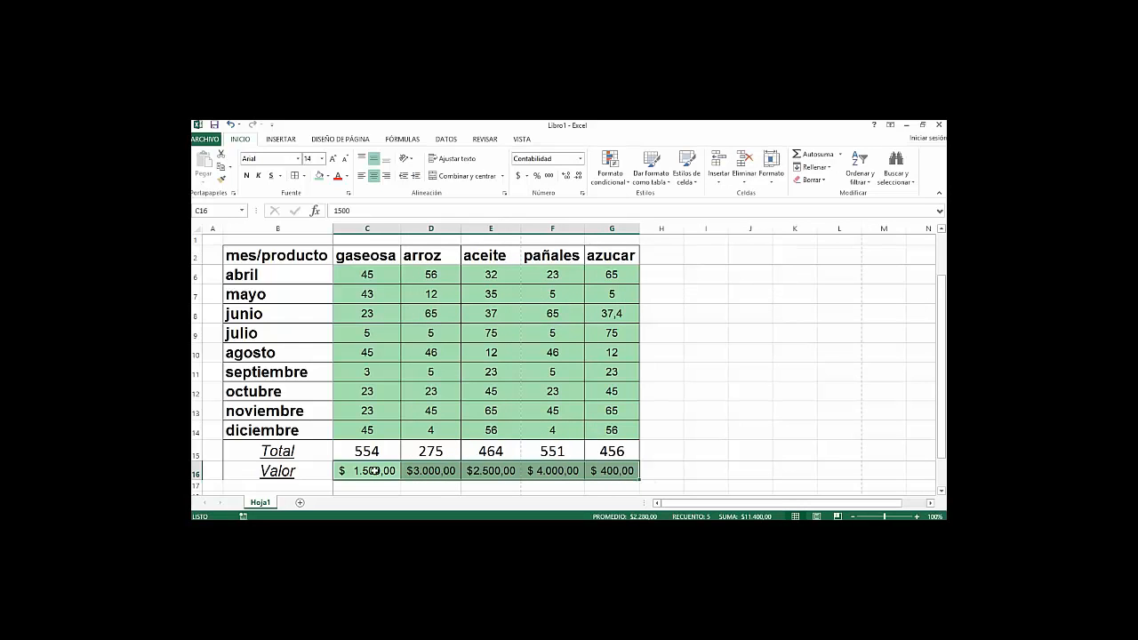
Step: Reduce the Valor amounts in C16:G16 to zero decimal places
drag(380, 472, 625, 467)
click(580, 176)
click(580, 176)
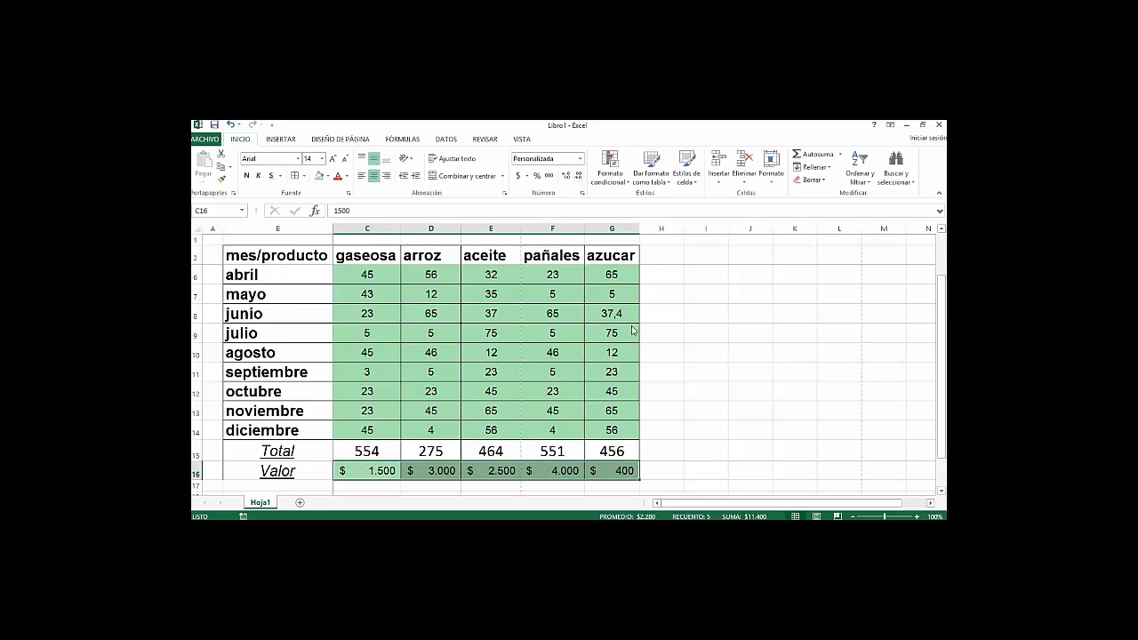
Step: Extend the Total label in B15 to read "Total de unds. Vendidas"
click(656, 406)
key(Down)
key(Down)
key(Down)
key(Down)
key(Down)
key(Left)
key(Left)
key(Left)
key(Left)
key(Left)
key(Left)
key(Left)
key(Up)
key(Right)
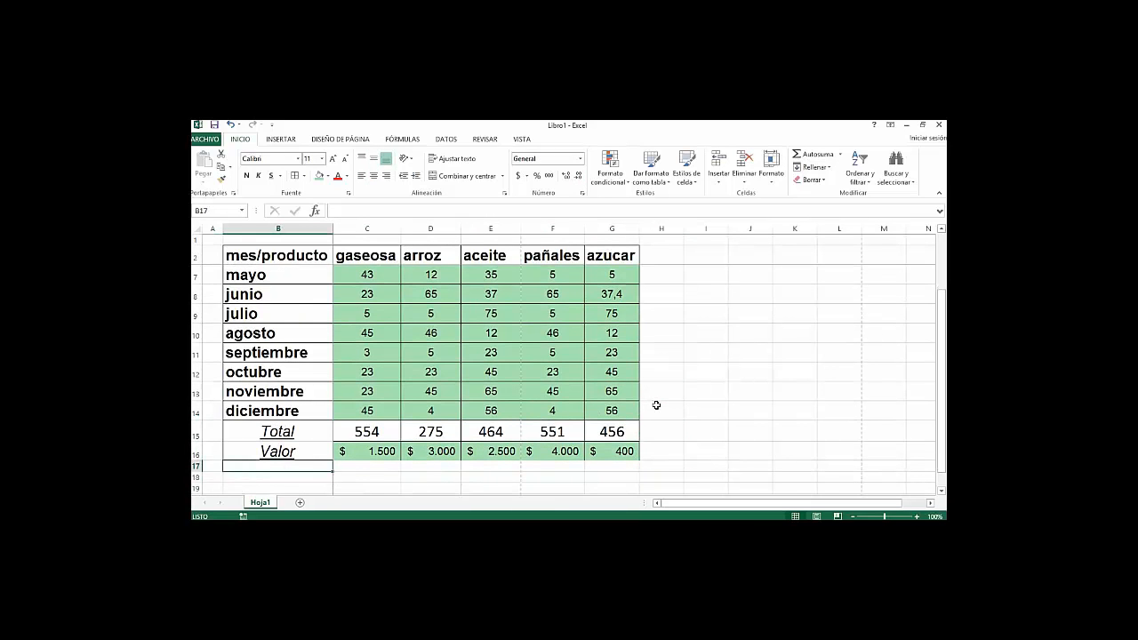
key(Up)
key(Up)
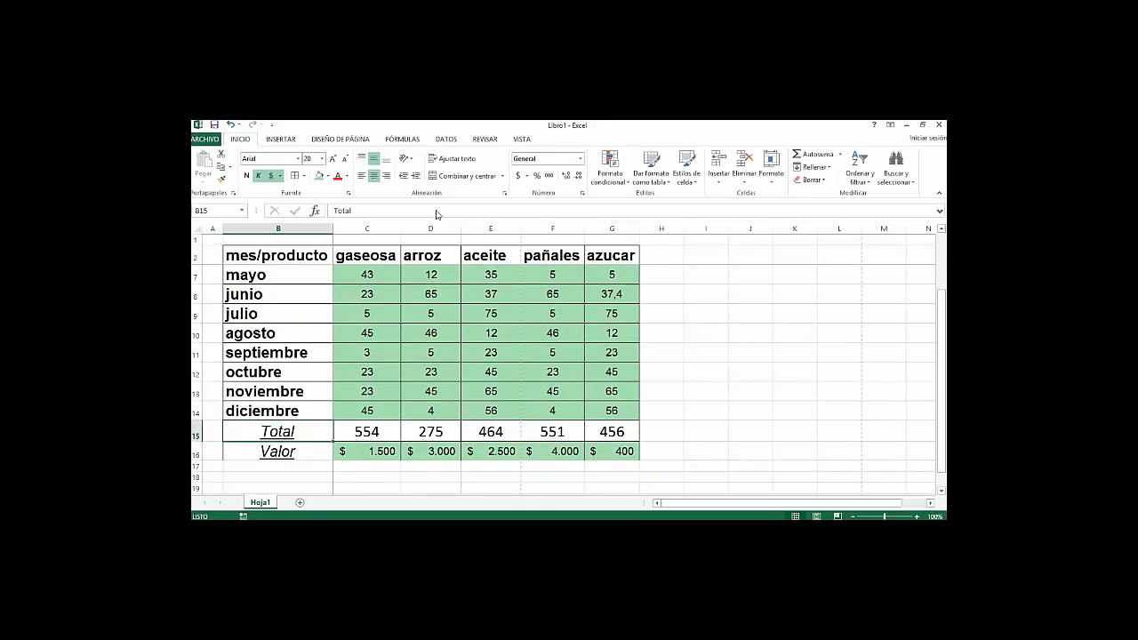
click(437, 211)
text(de)
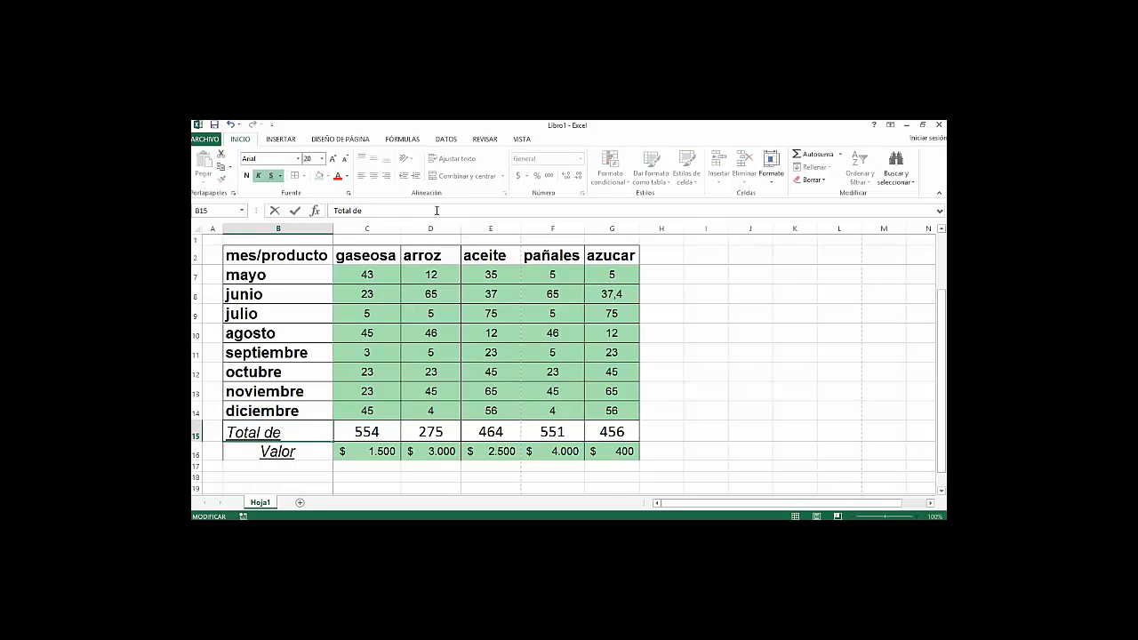
text( unds. vendidas)
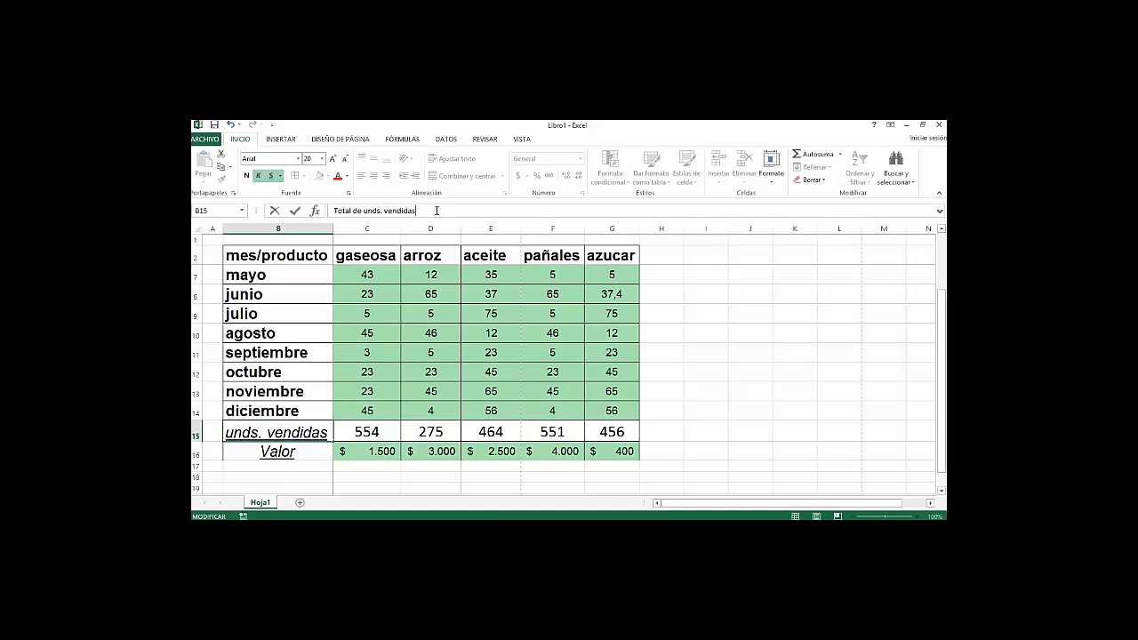
key(Return)
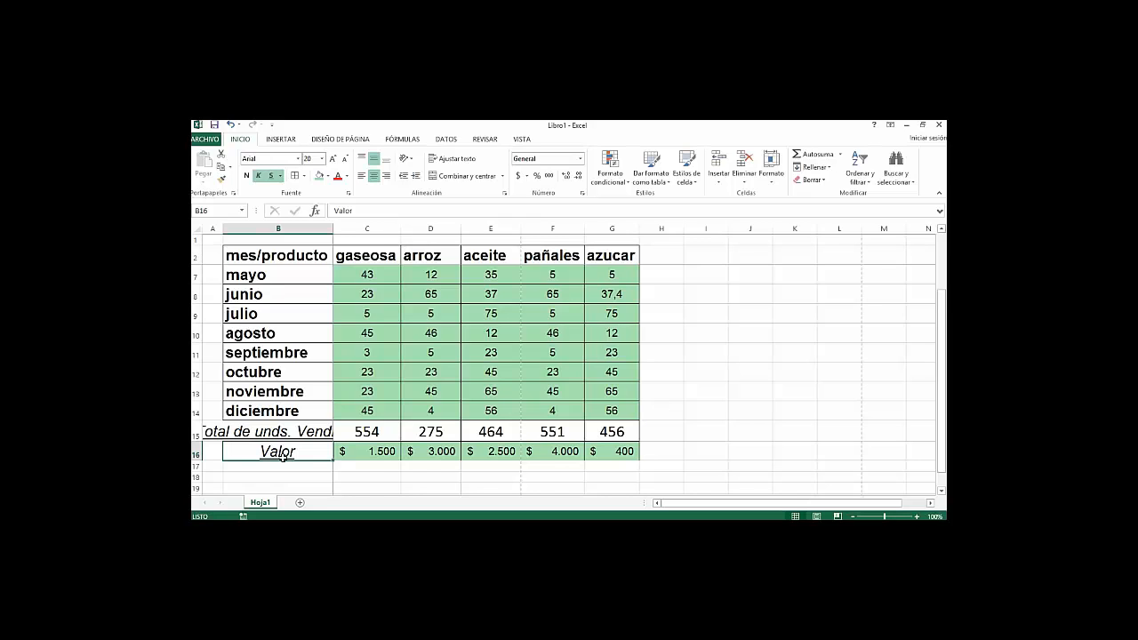
Step: Size column B to about the width of the mes/producto heading and wrap the text of the label in B15
double_click(332, 228)
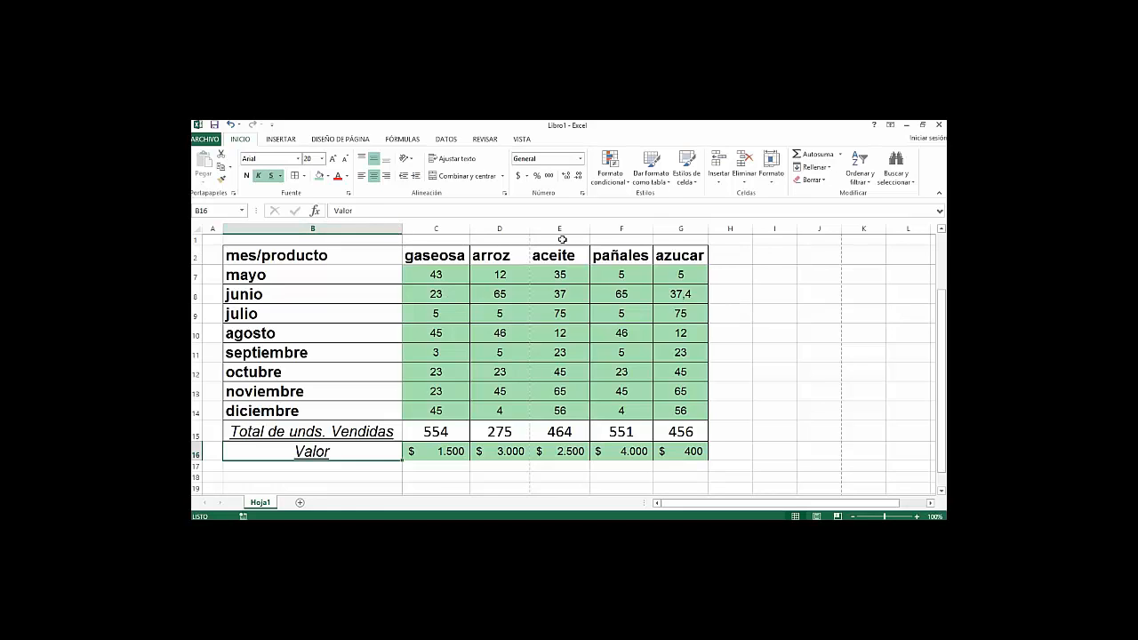
drag(400, 226, 328, 243)
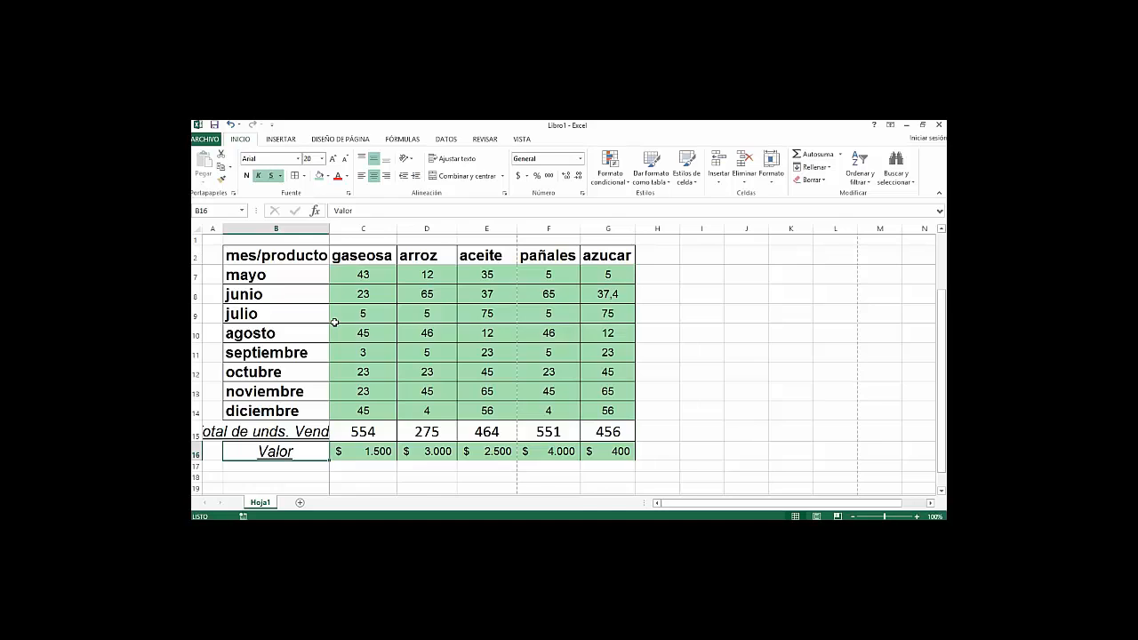
click(294, 432)
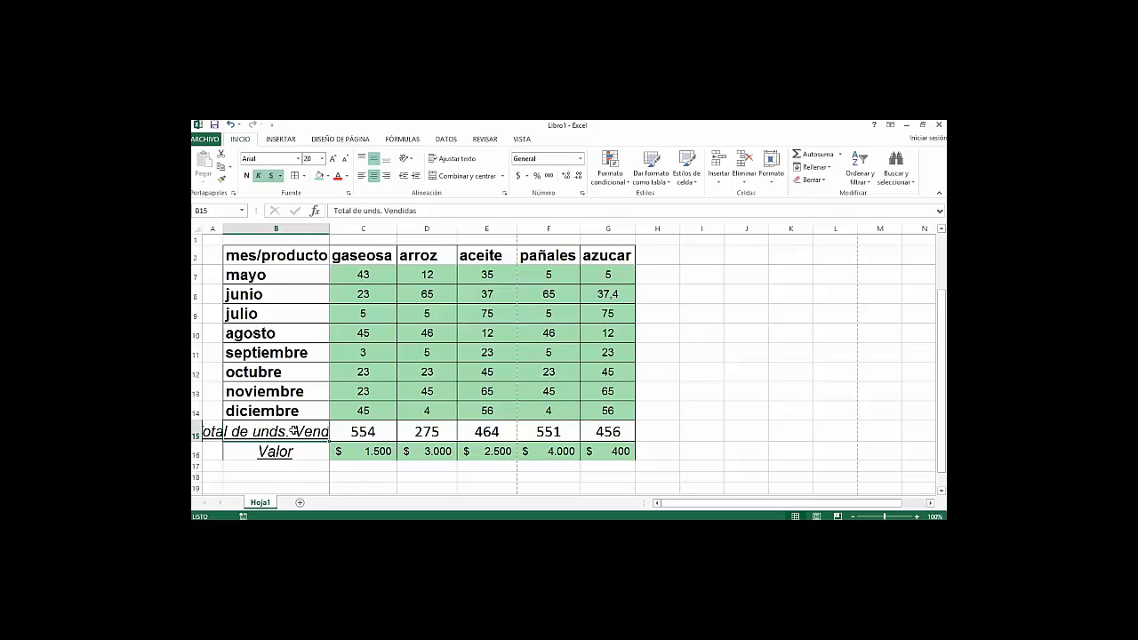
click(356, 431)
click(316, 432)
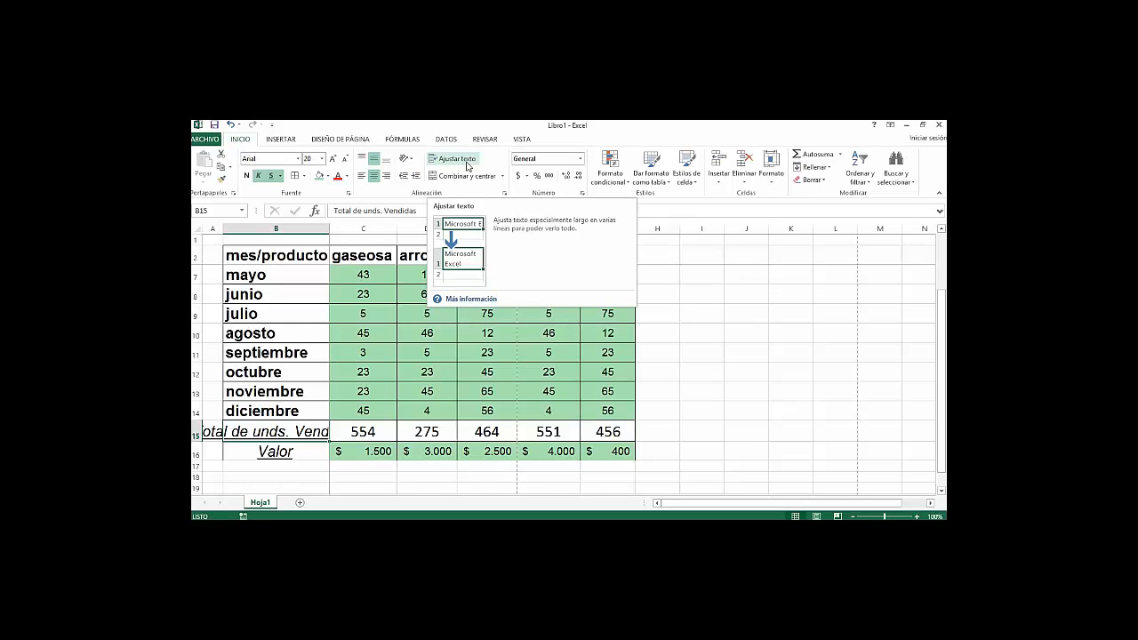
click(468, 166)
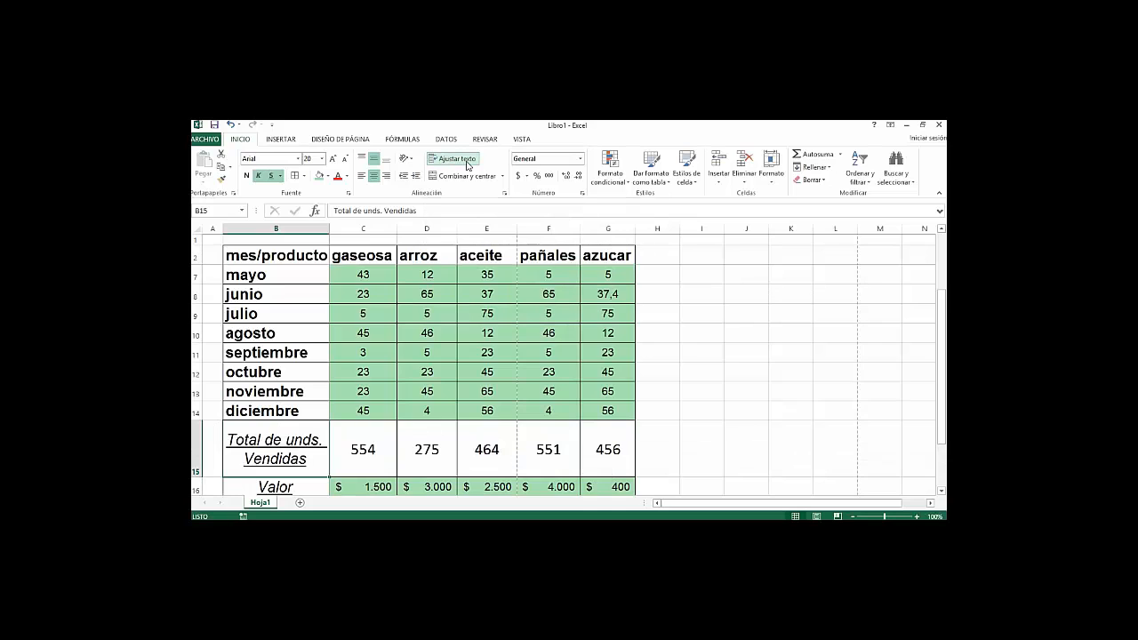
click(196, 447)
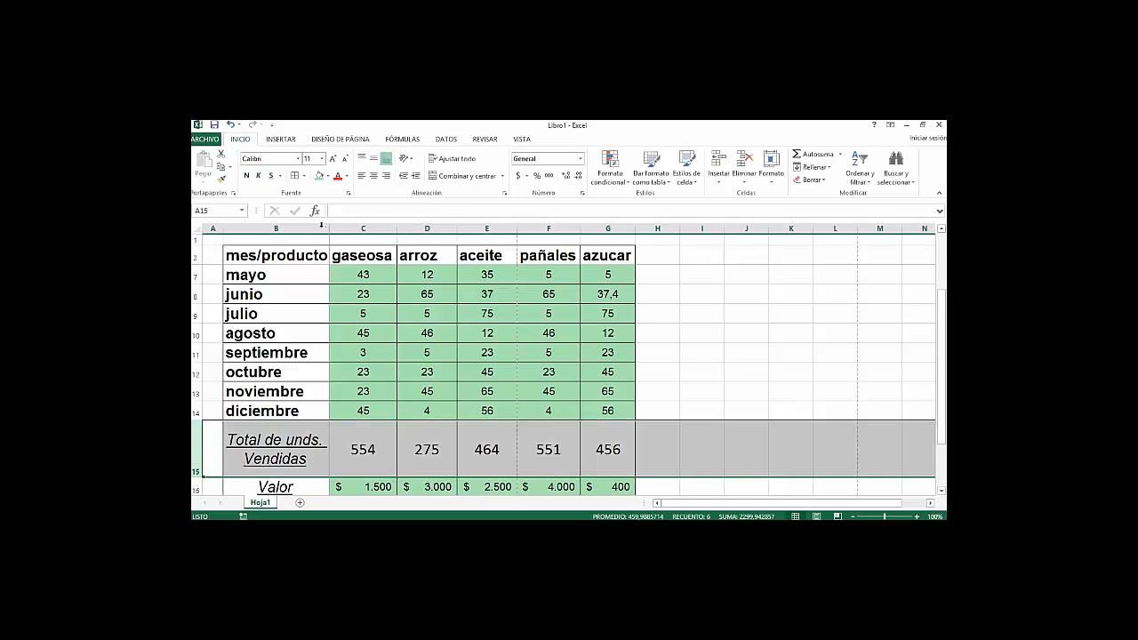
click(380, 397)
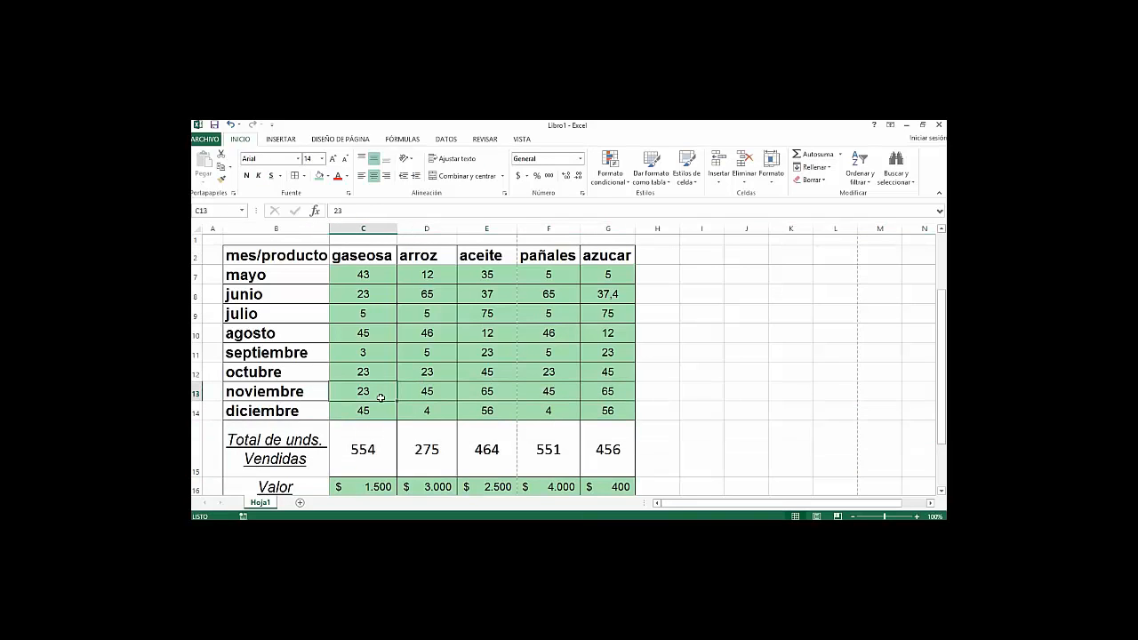
key(Down)
key(Down)
key(Down)
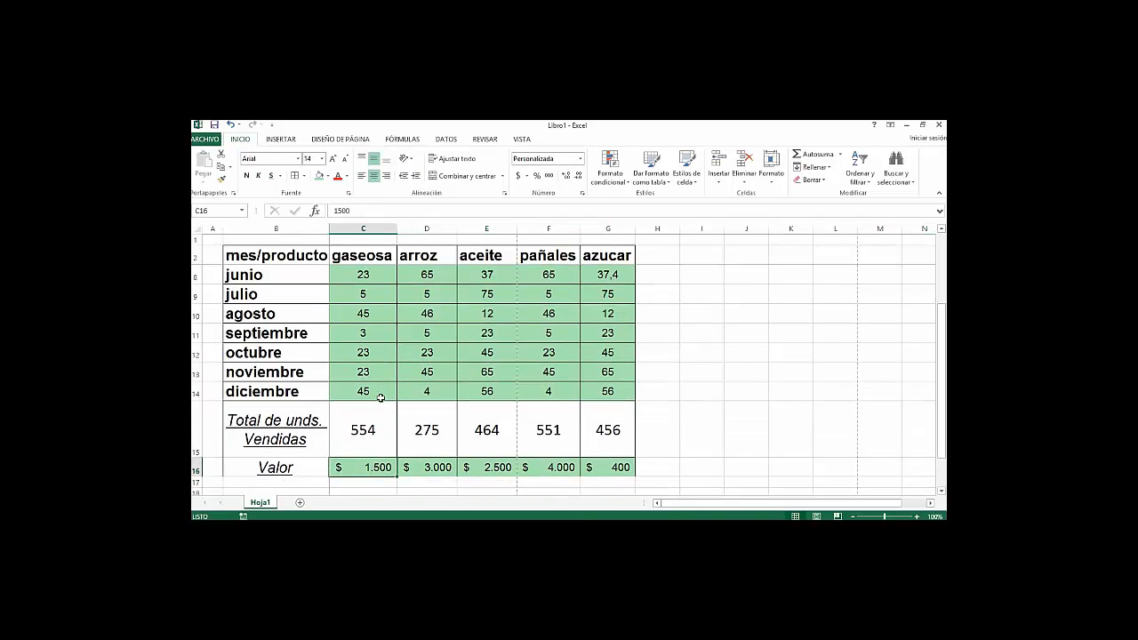
key(Right)
key(Right)
key(Right)
key(Right)
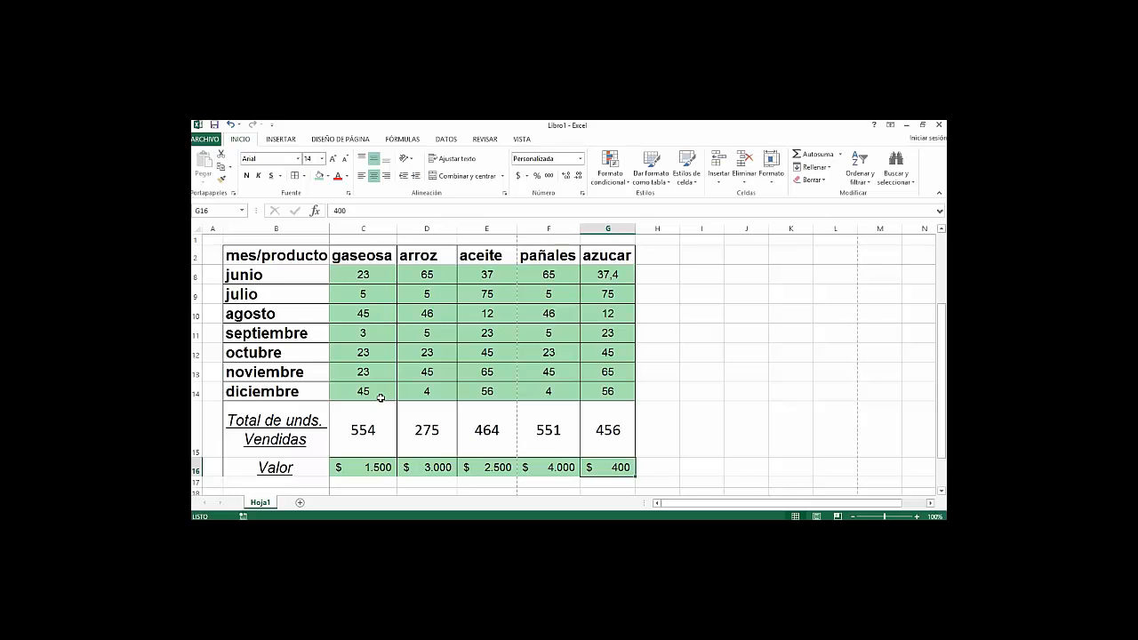
key(Down)
key(Down)
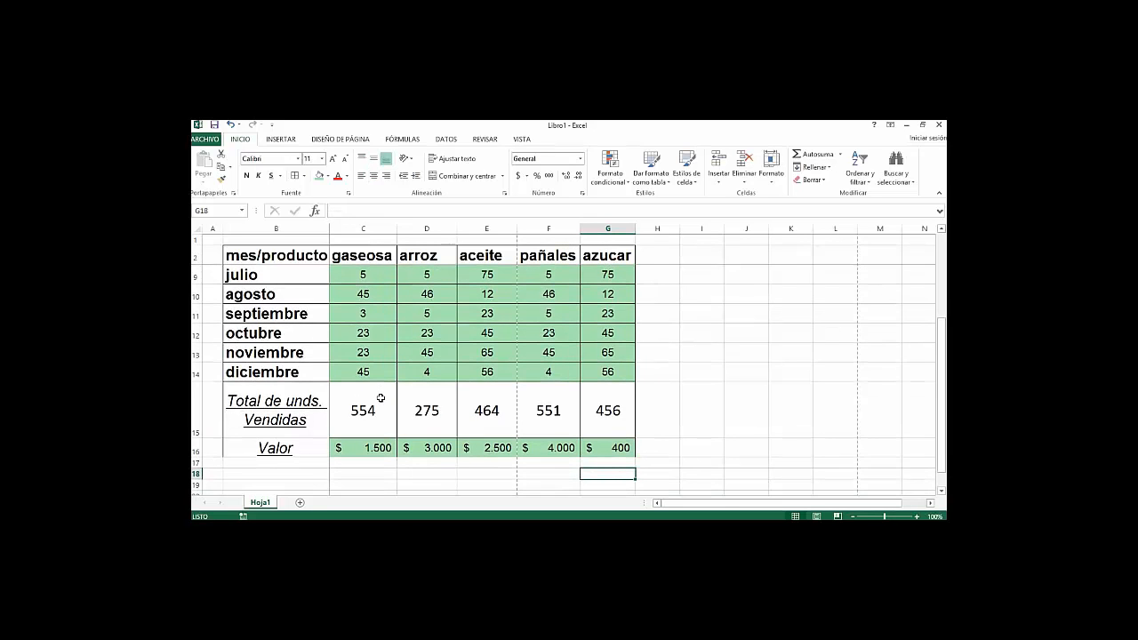
Step: Apply borders to the Total de unds. Vendidas and Valor rows, B15:G16
drag(256, 445, 597, 414)
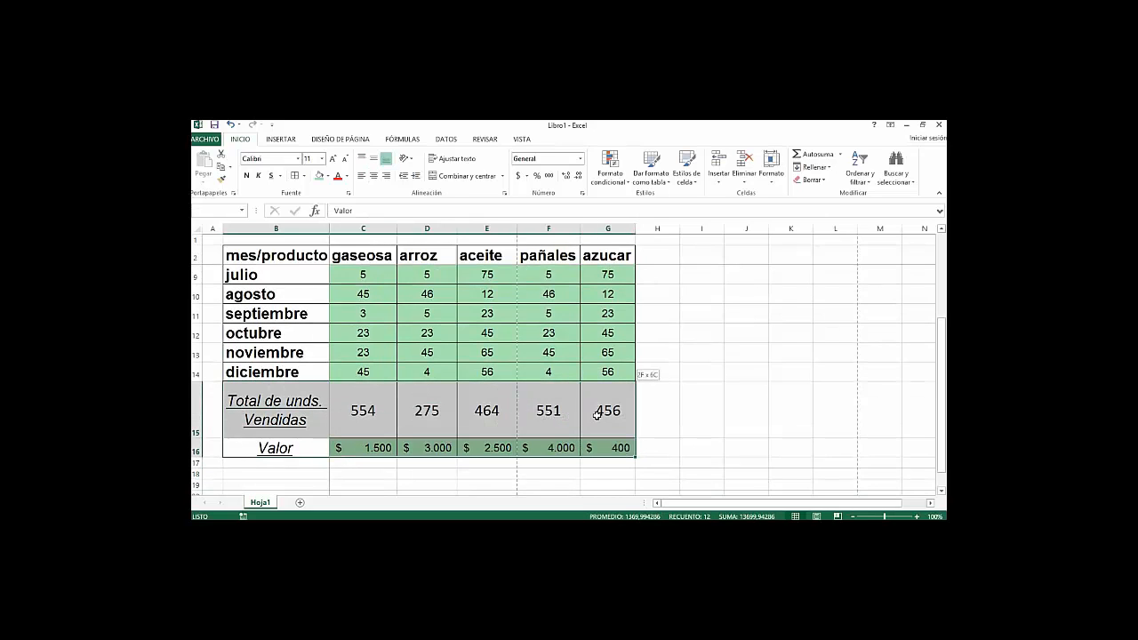
click(303, 177)
click(297, 180)
click(315, 374)
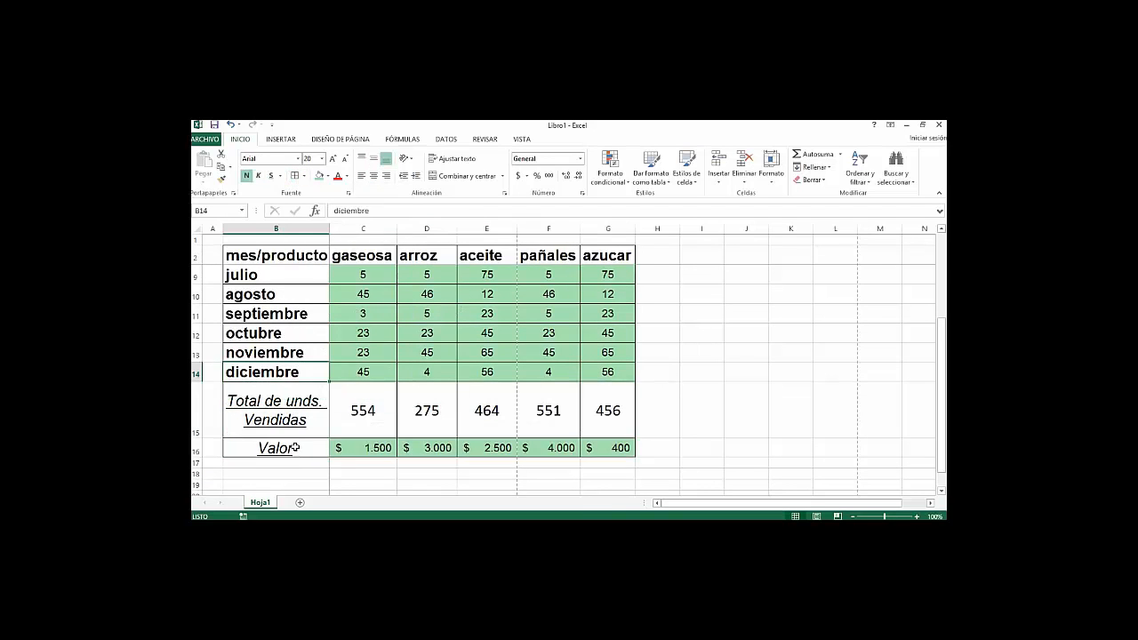
Step: Copy the Total de unds. Vendidas row B15:G15 and paste it directly below Valor, starting in B17
drag(279, 418, 591, 404)
key(ctrl+c)
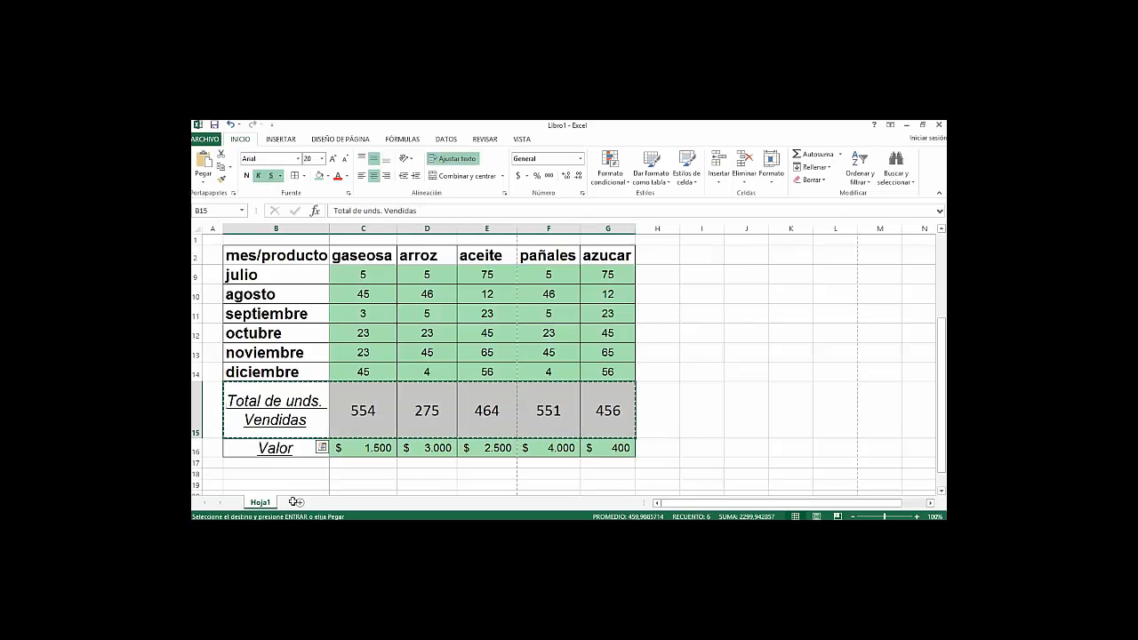
click(286, 462)
right_click(287, 463)
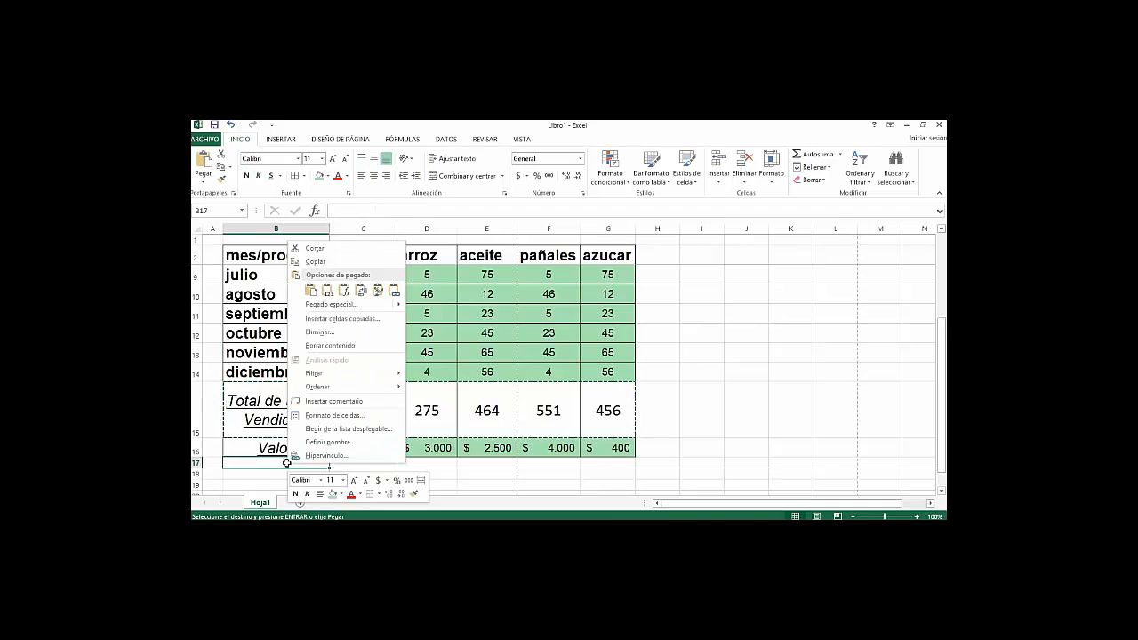
key(Escape)
key(ctrl+v)
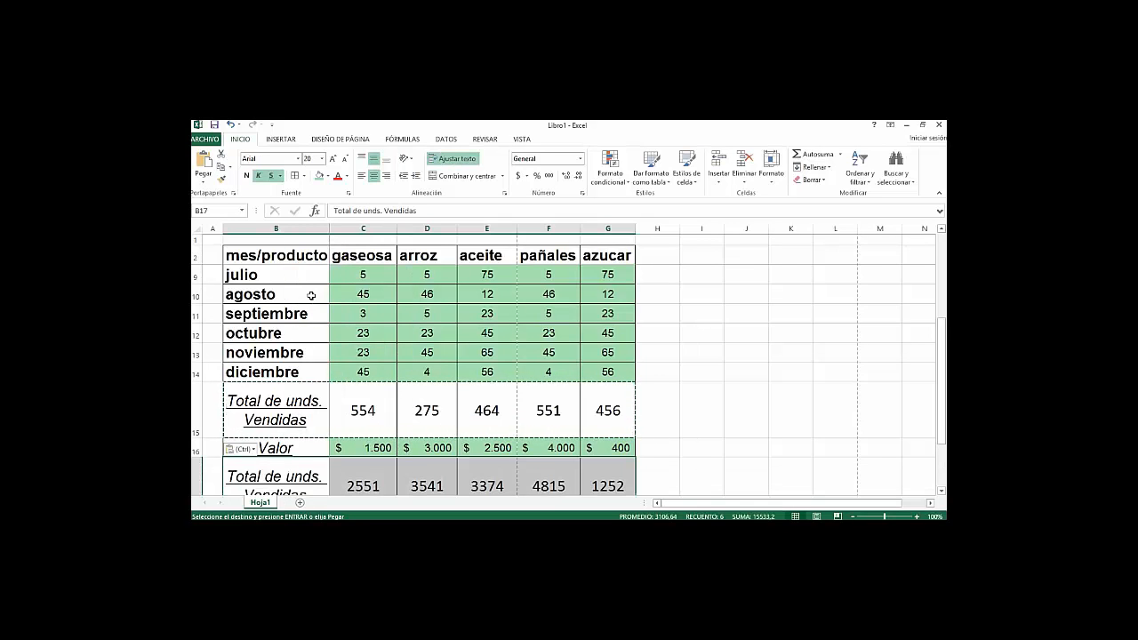
Step: Check the pasted SUMA formula in C17 against C15 and clear the contents of C17:G17
click(361, 402)
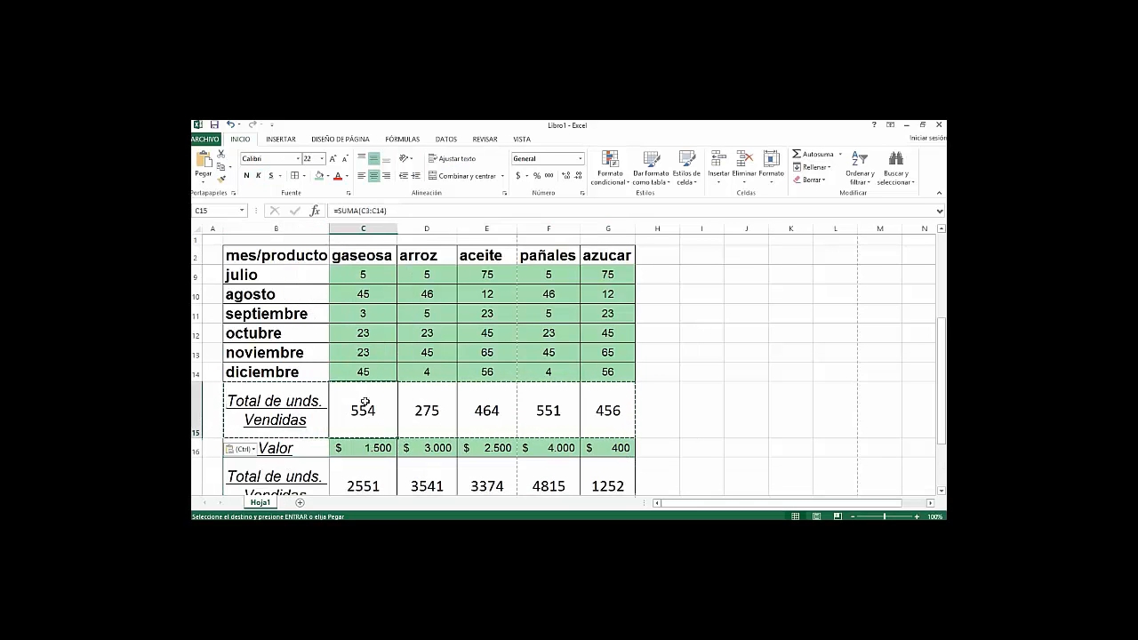
click(373, 465)
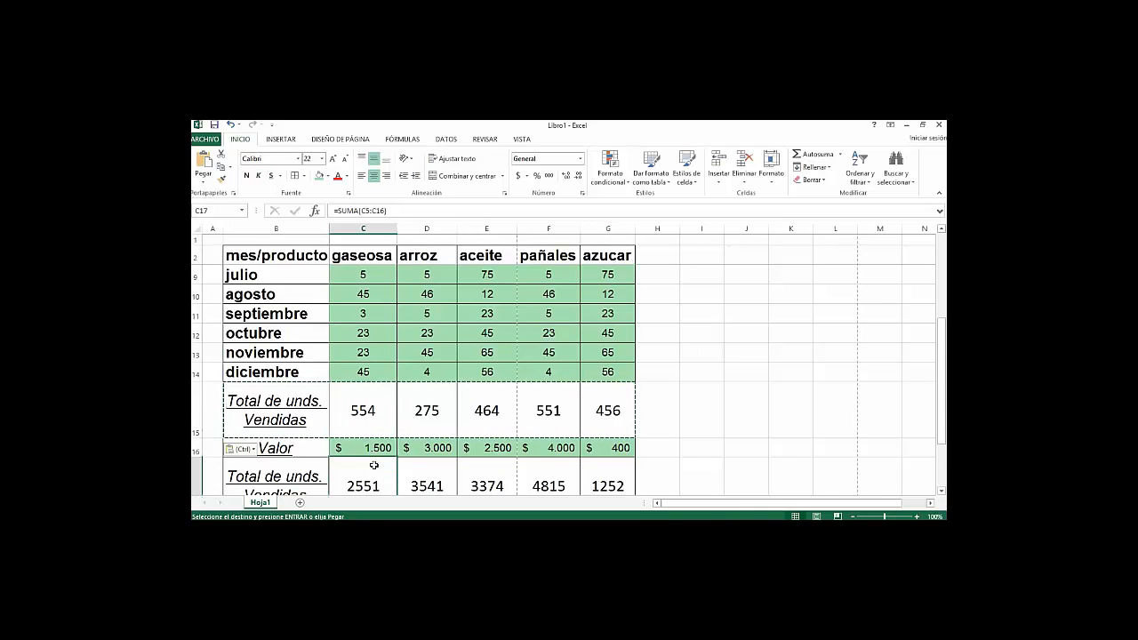
double_click(373, 465)
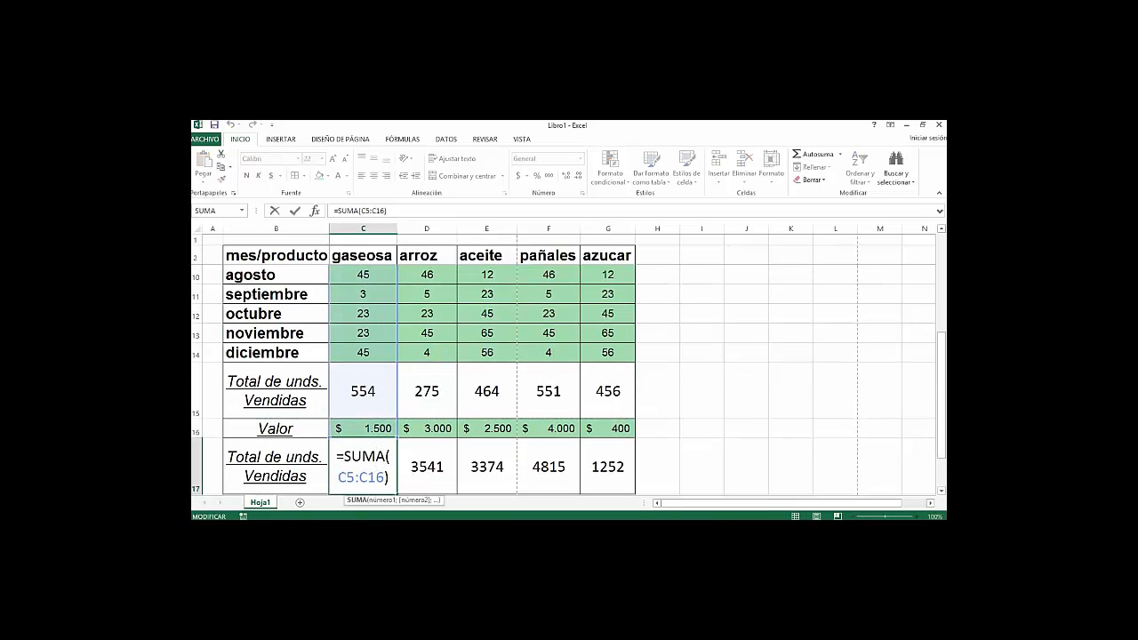
drag(936, 355, 943, 320)
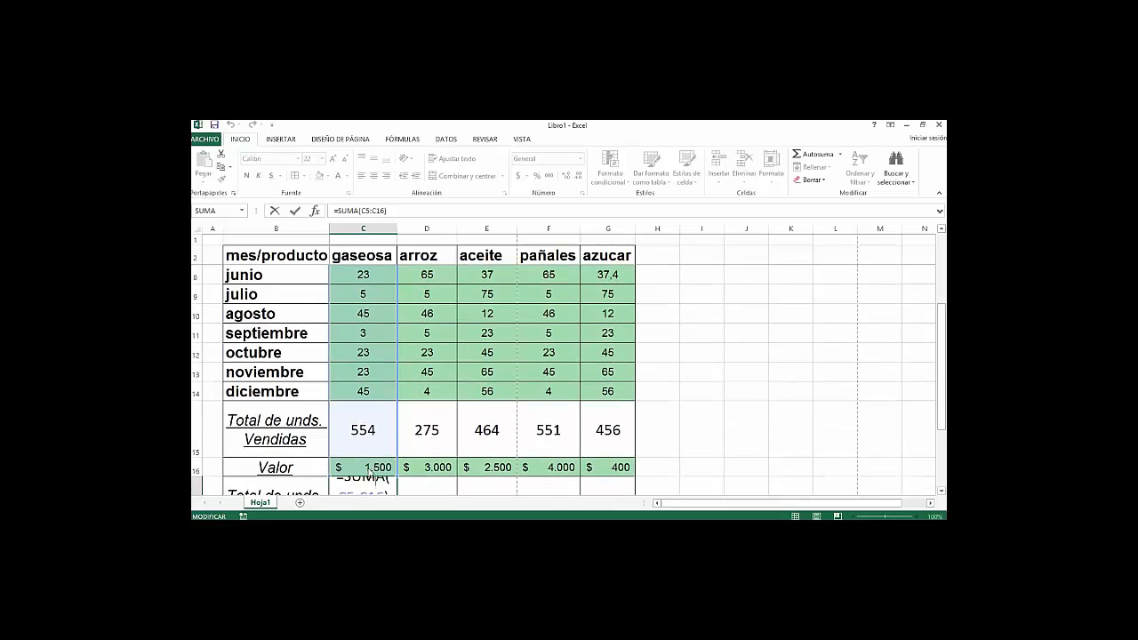
key(ctrl+Return)
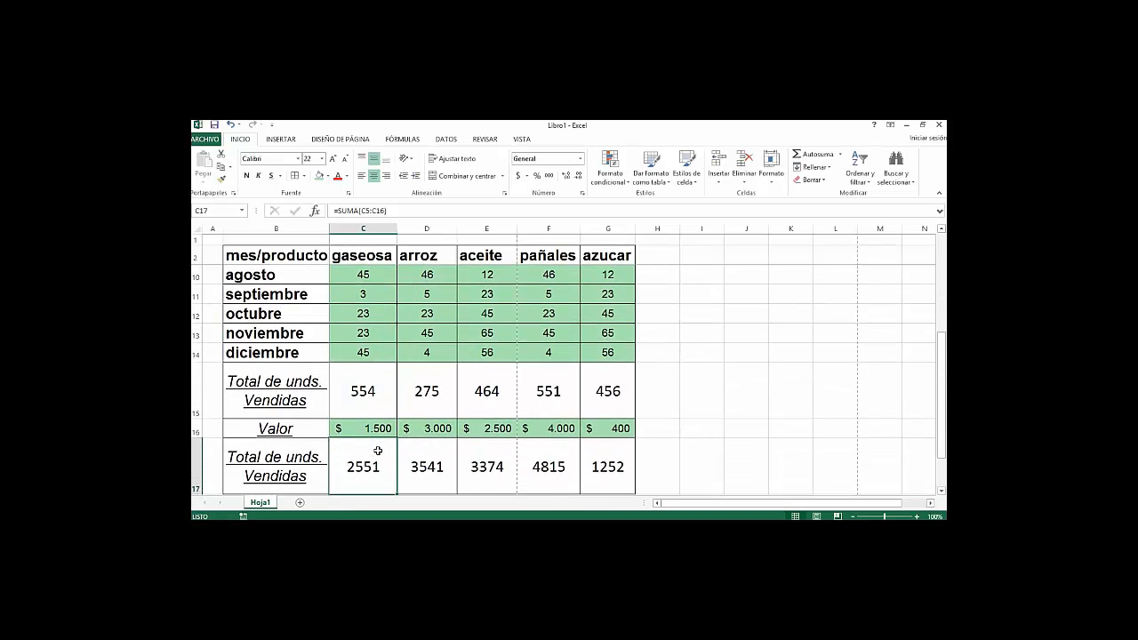
drag(364, 453, 615, 461)
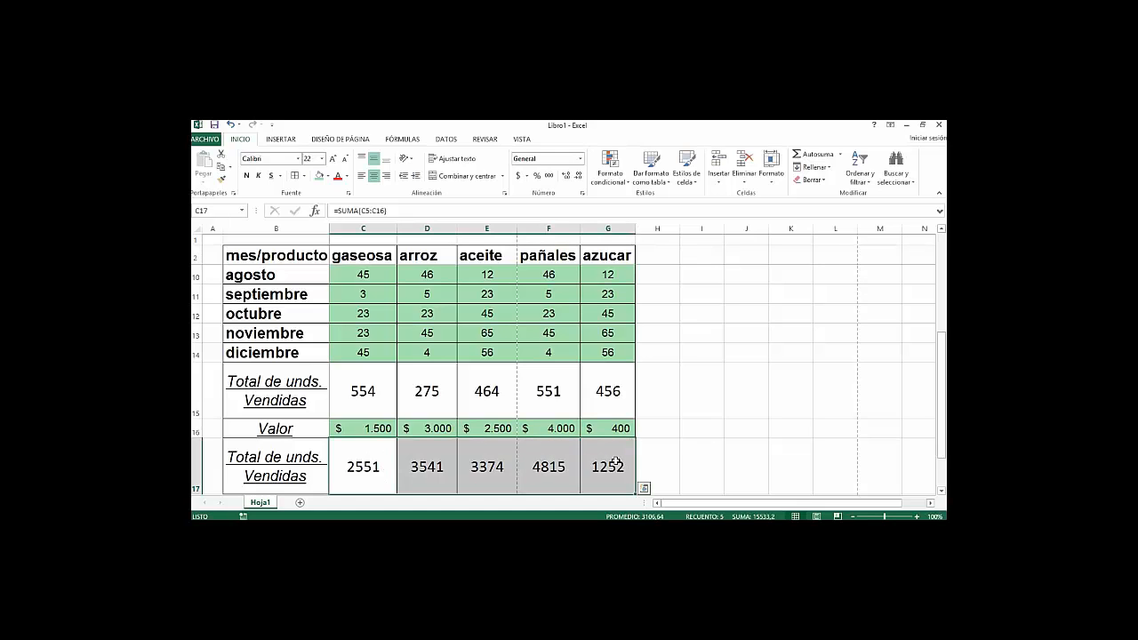
key(Delete)
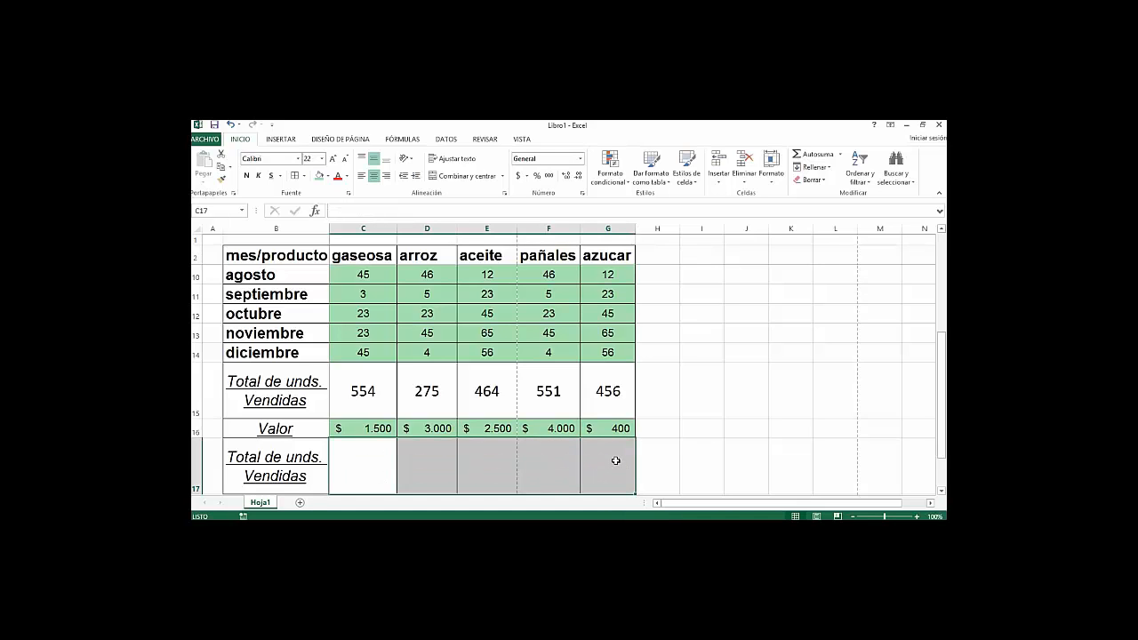
Step: Change the label in B17 to "Total de vtas"
double_click(265, 455)
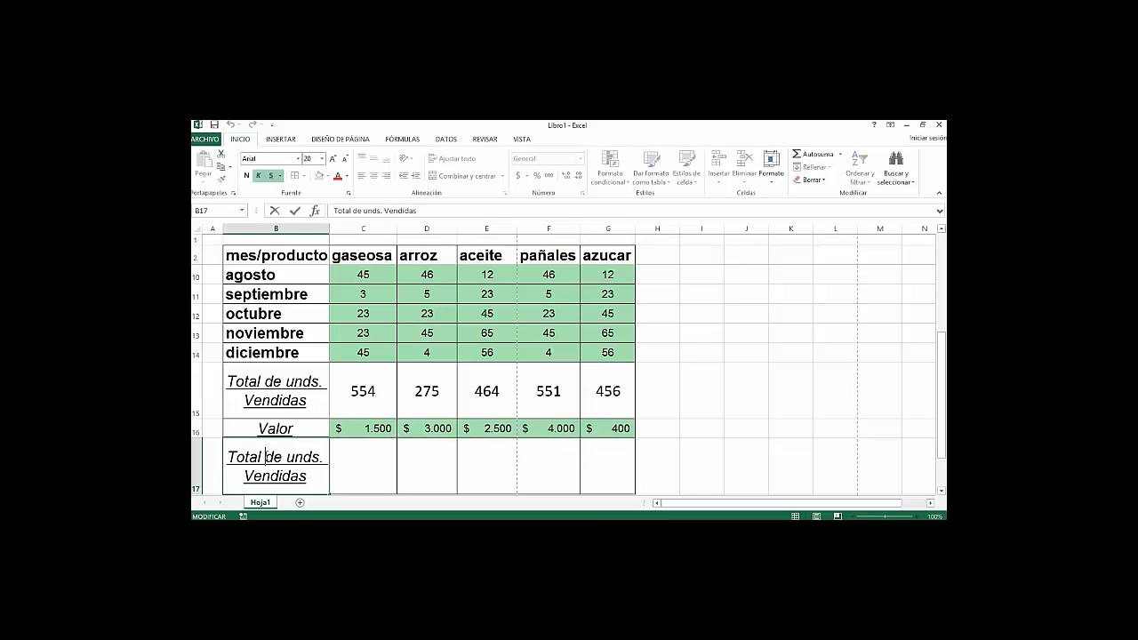
drag(286, 456, 311, 478)
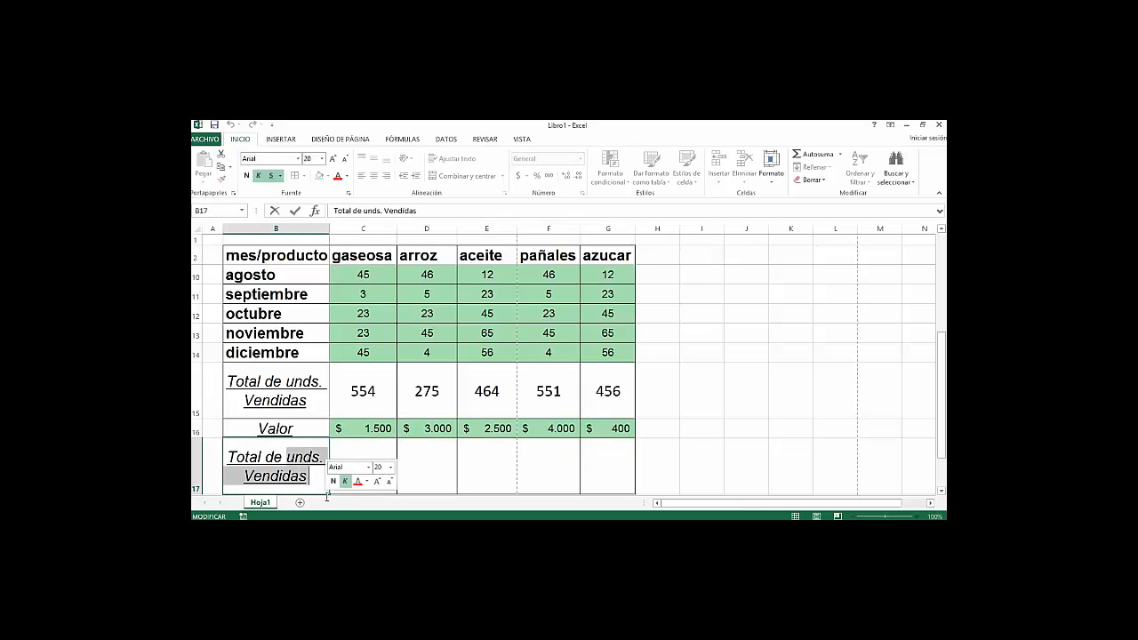
text(vtas)
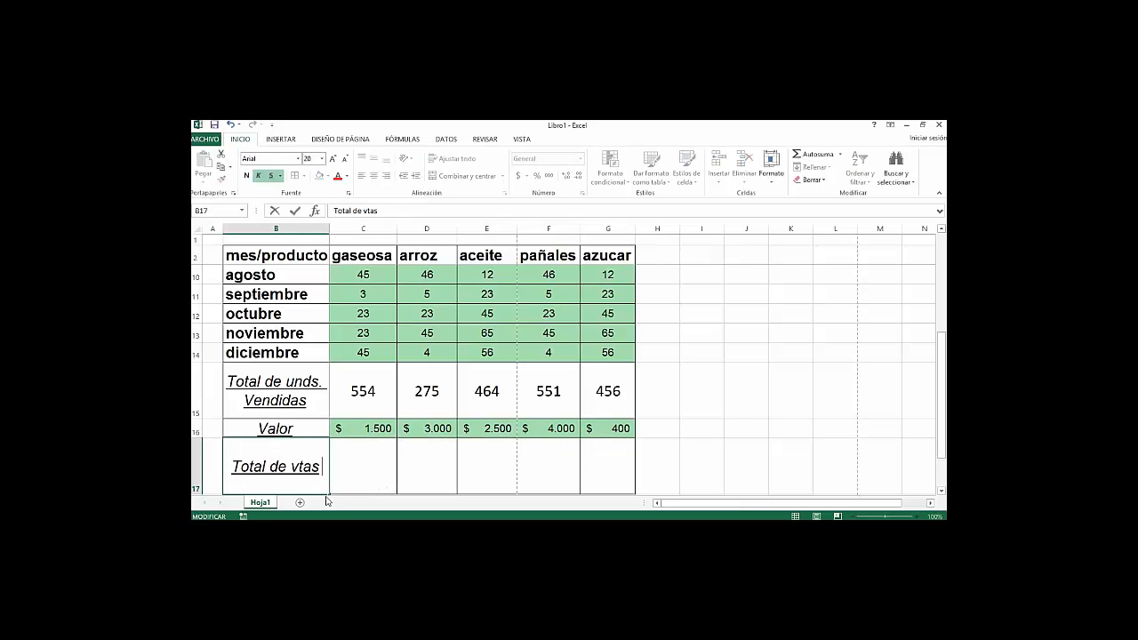
click(682, 434)
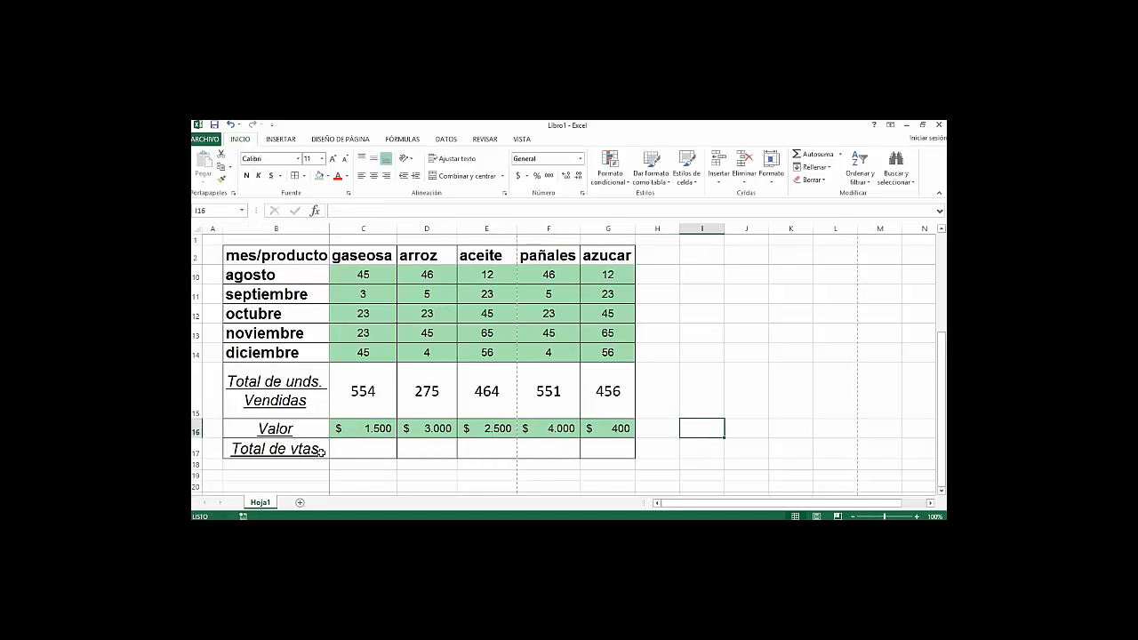
Step: Remove the fill color from the units-sold totals and Valor amounts, C15:G16
click(354, 449)
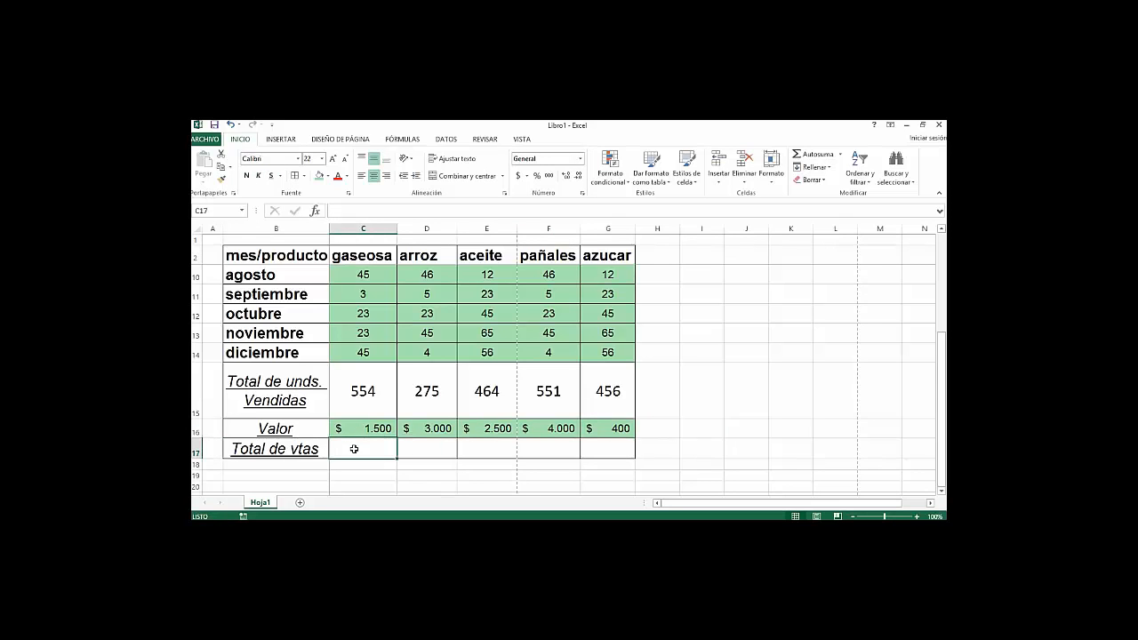
drag(382, 406, 608, 429)
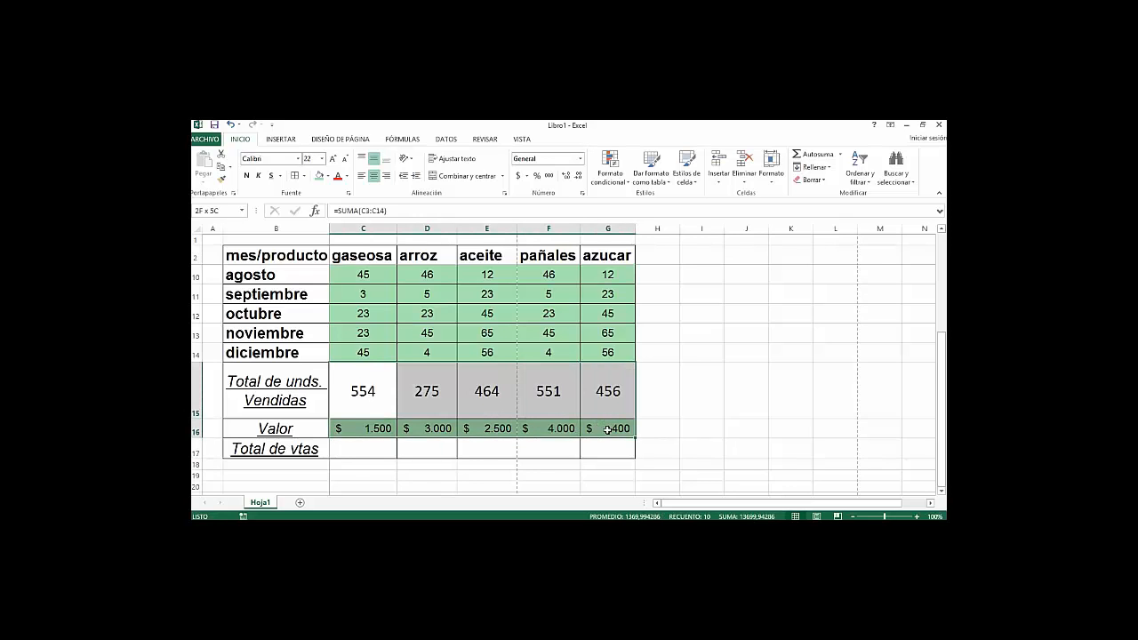
click(327, 175)
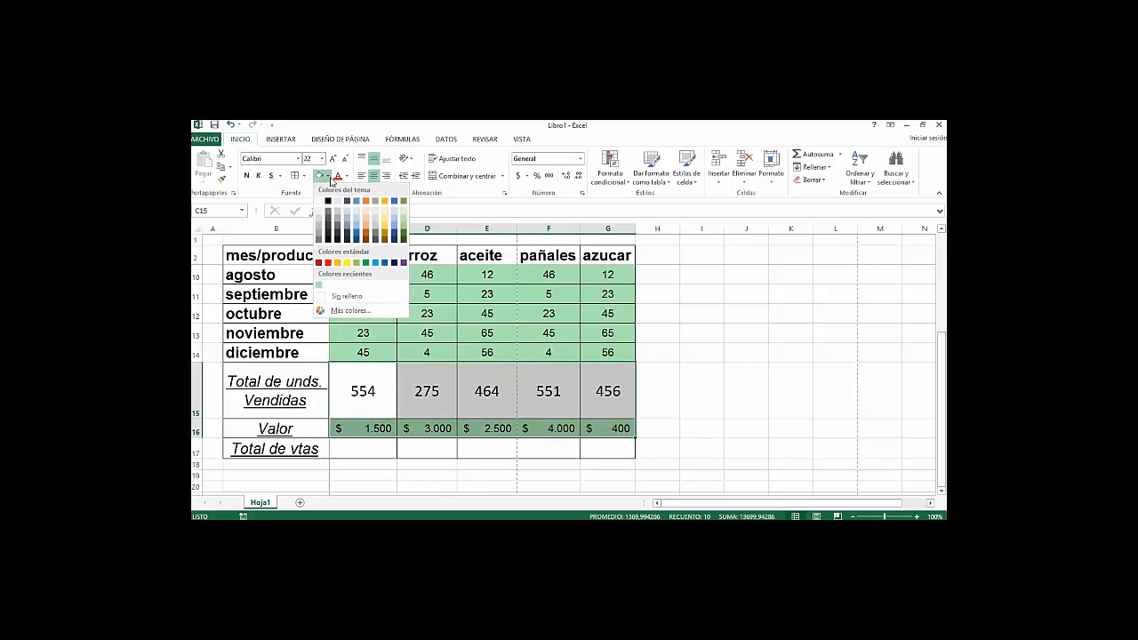
click(352, 297)
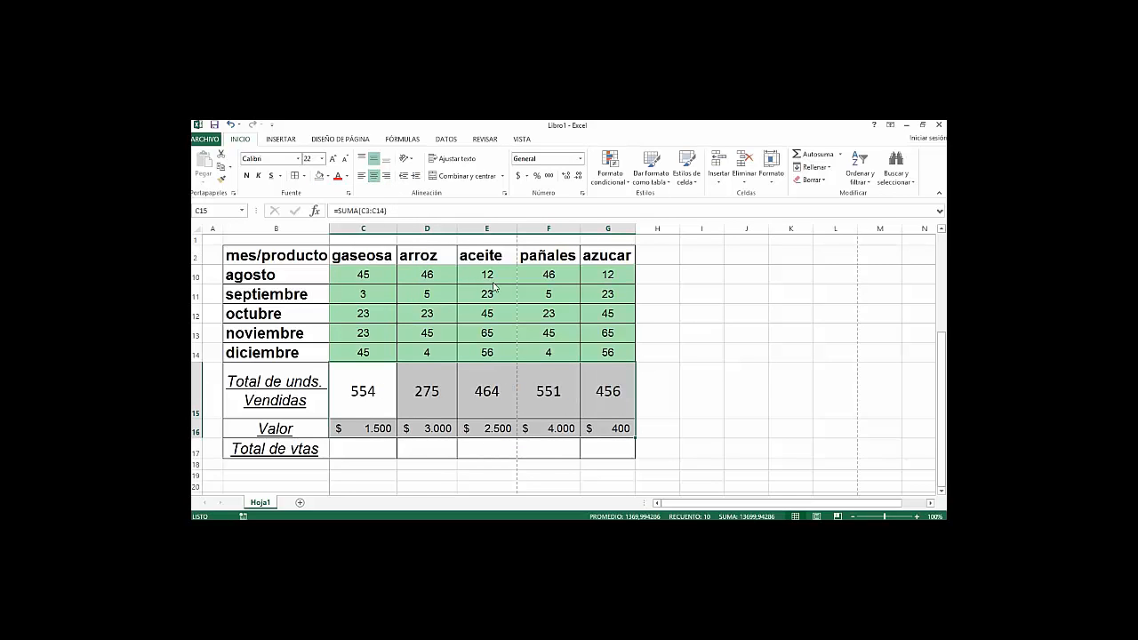
click(717, 377)
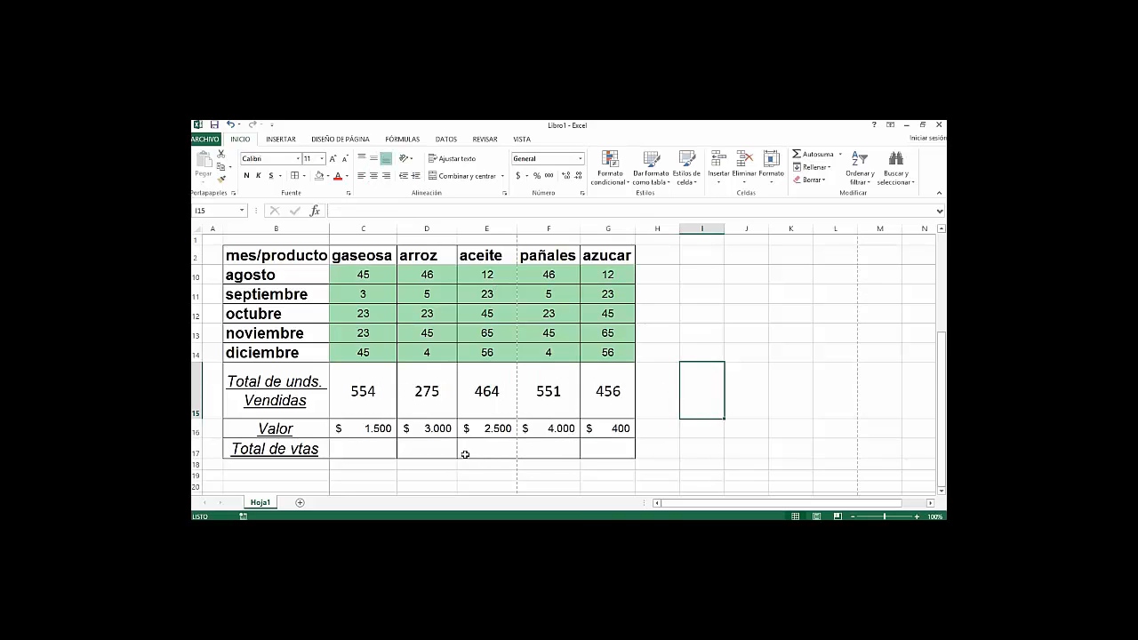
Step: Review the Valor amounts in row 16 and the gaseosa units total in C15 as the factors for total sales
click(607, 428)
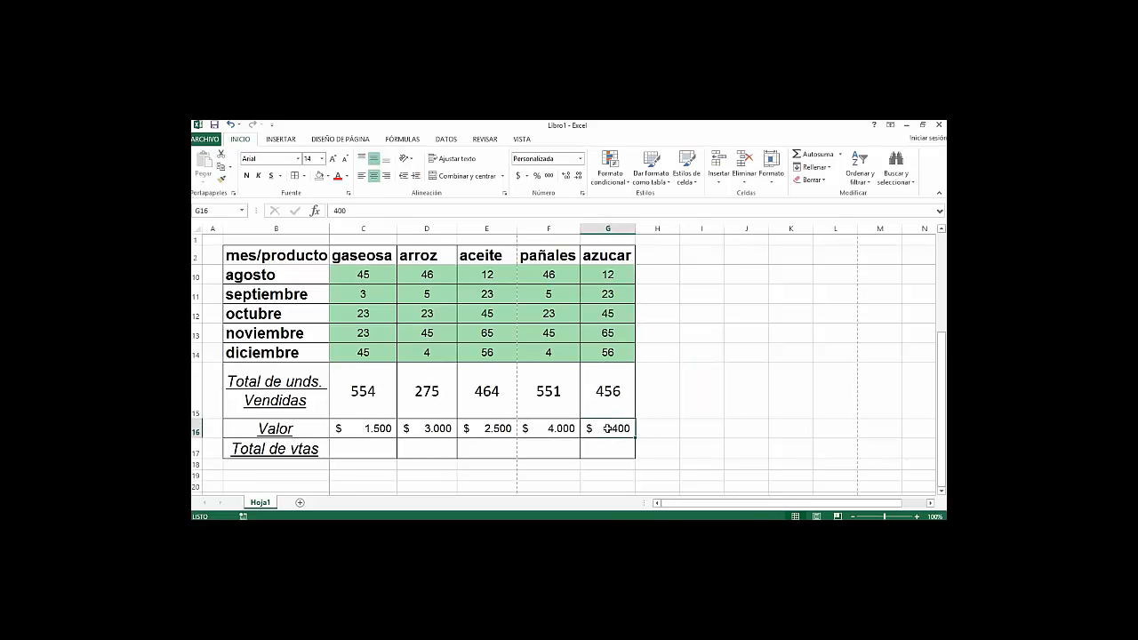
click(484, 429)
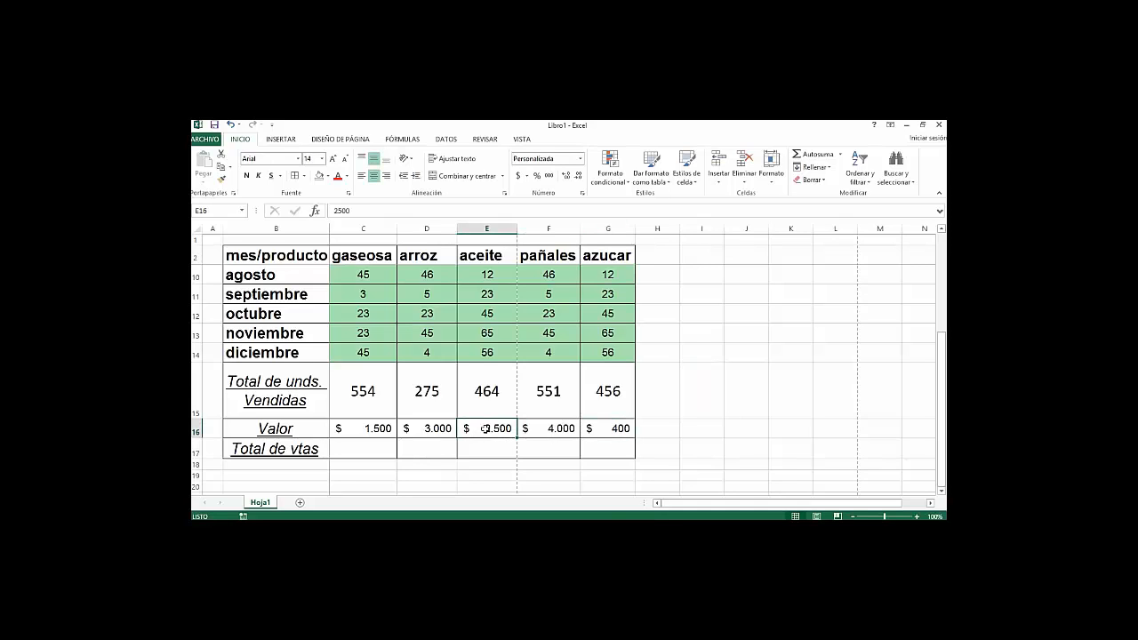
click(367, 455)
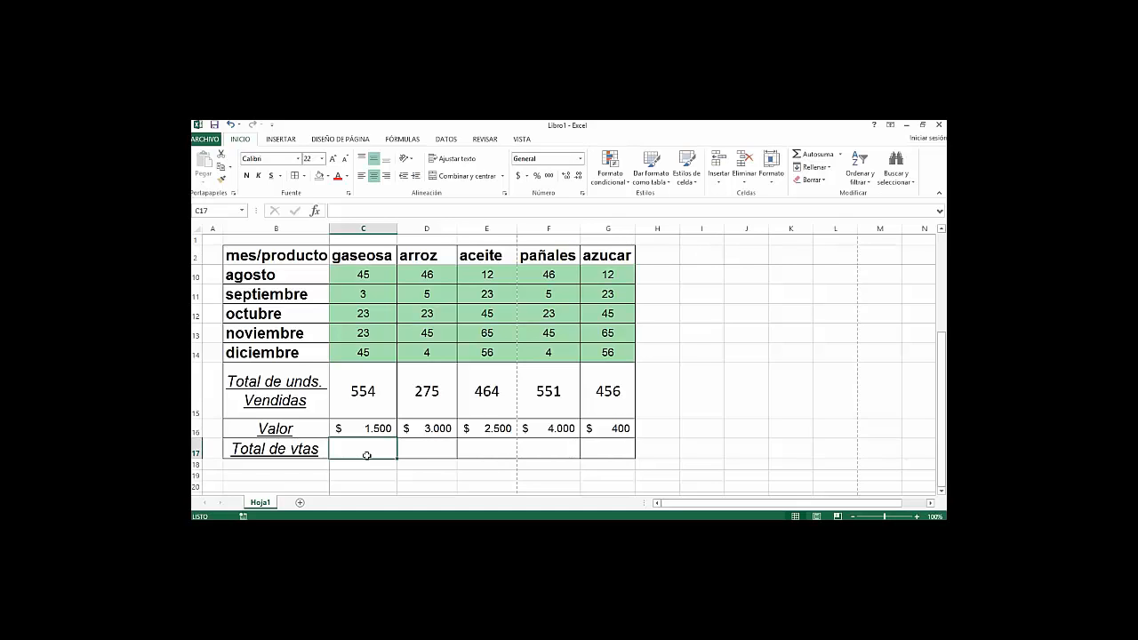
mouse_move(366, 455)
mouse_down()
mouse_move(619, 450)
mouse_move(429, 434)
mouse_move(368, 449)
mouse_up()
drag(368, 405, 368, 430)
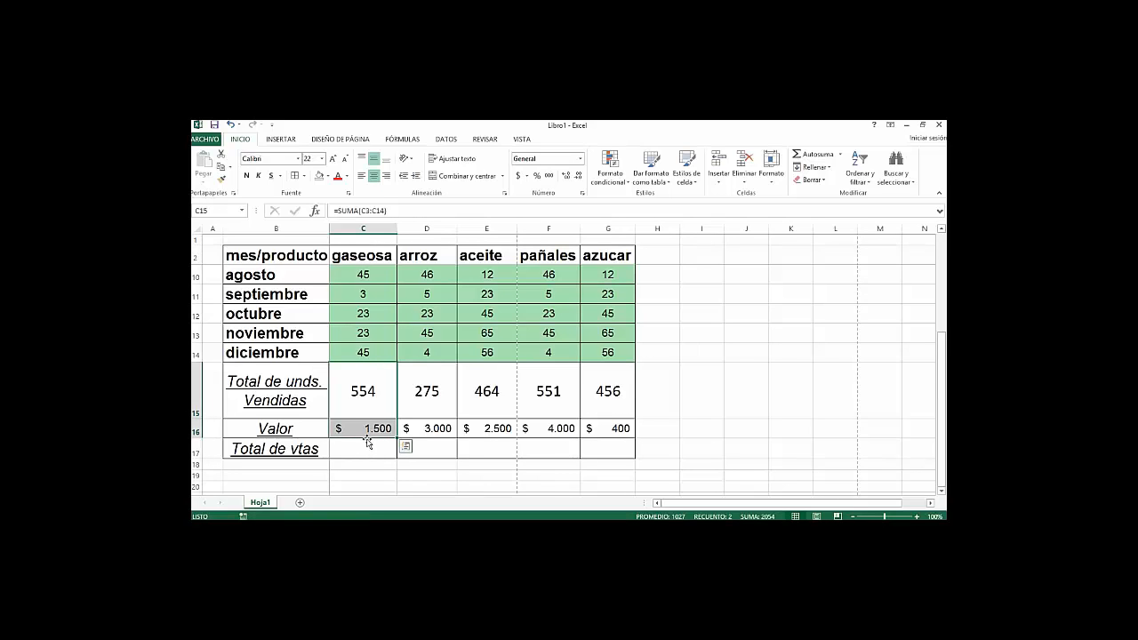
click(365, 451)
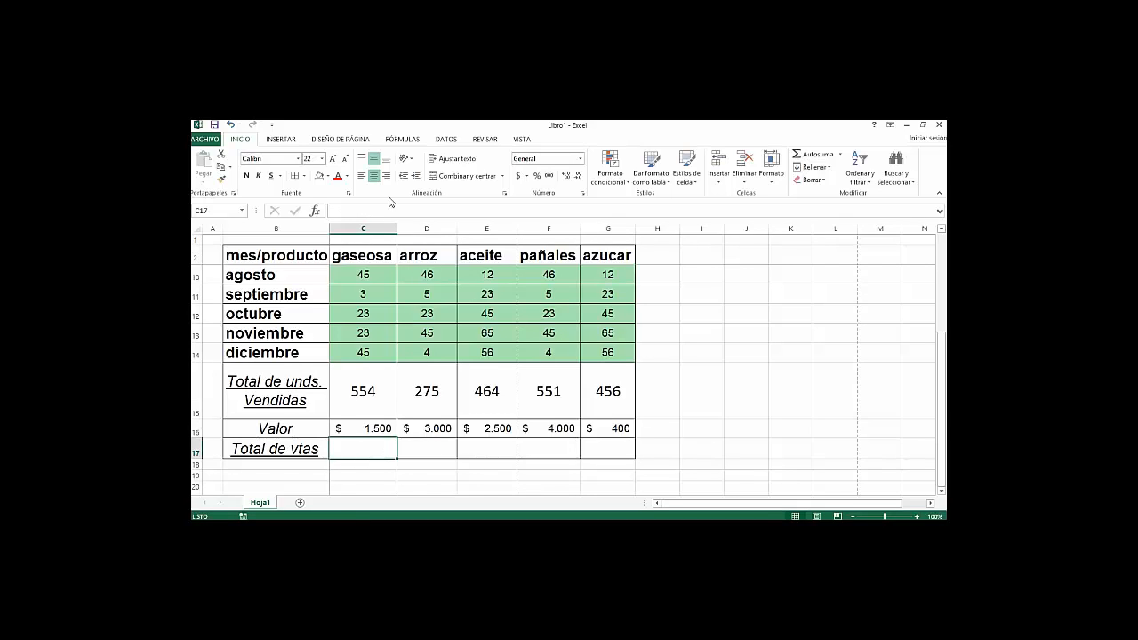
click(366, 430)
click(365, 399)
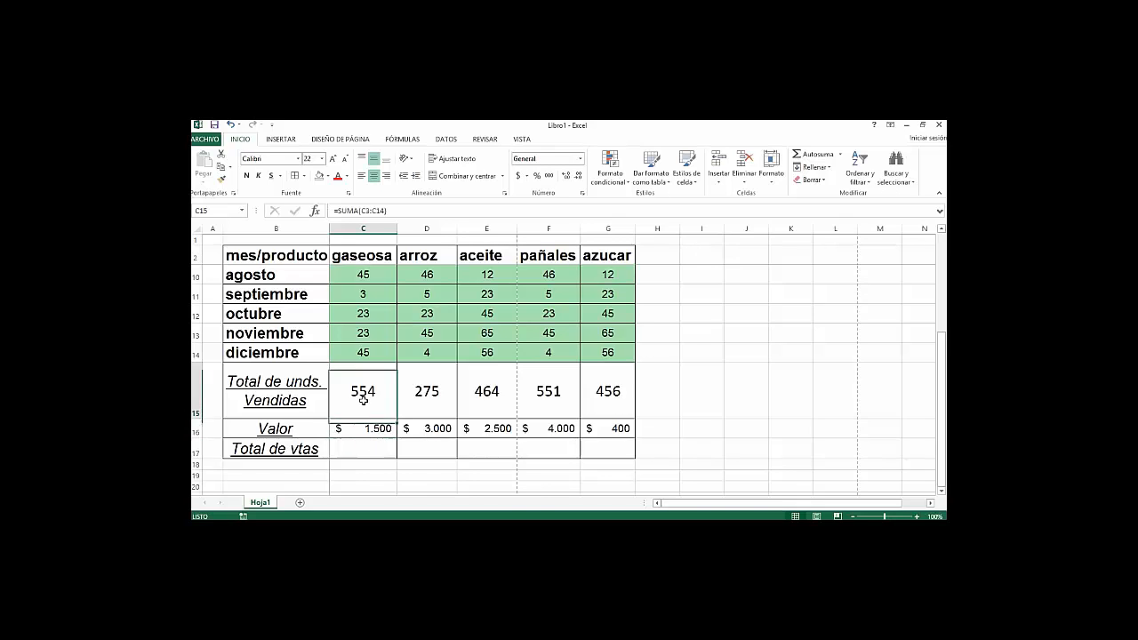
Step: Calculate the gaseosa total sales in C17 with =C16*C15 and fill the formula across to G17
click(377, 446)
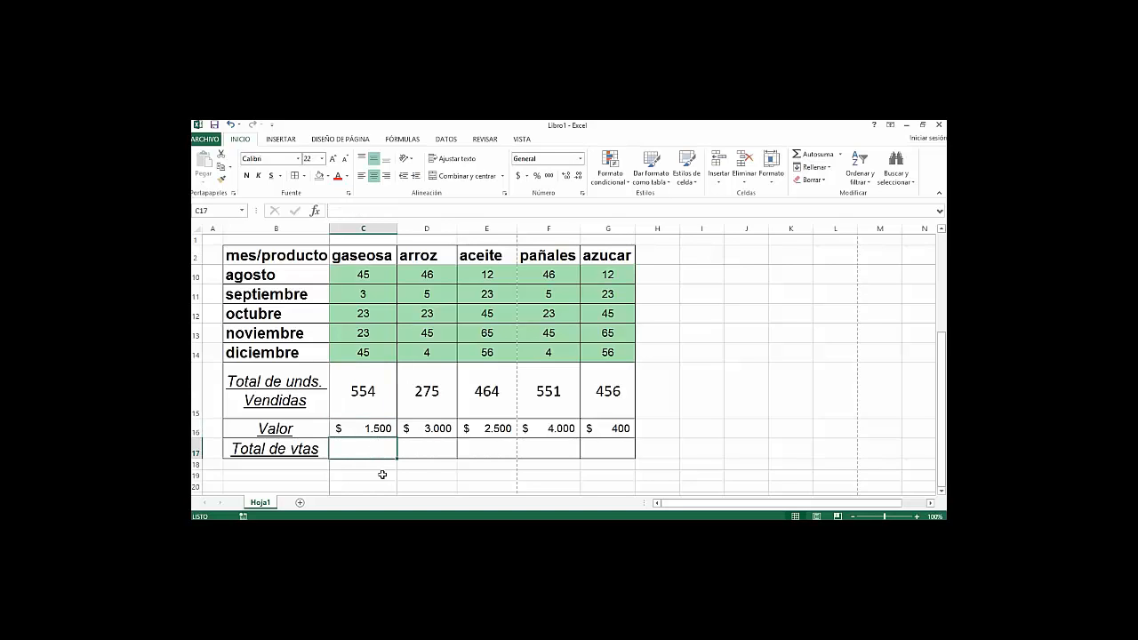
text(=)
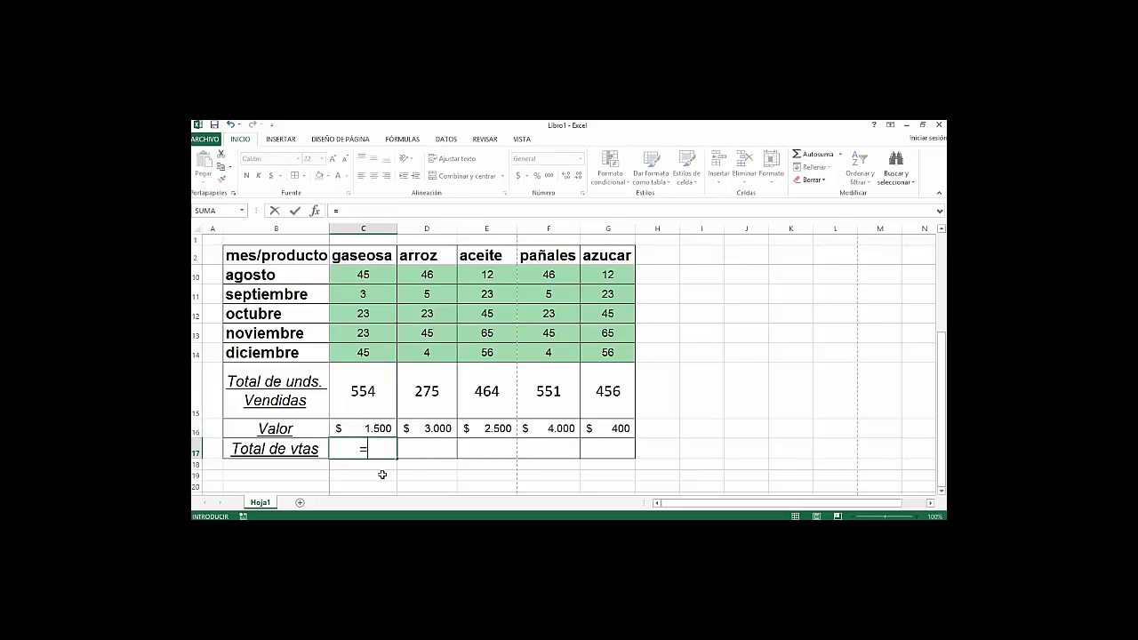
key(BackSpace)
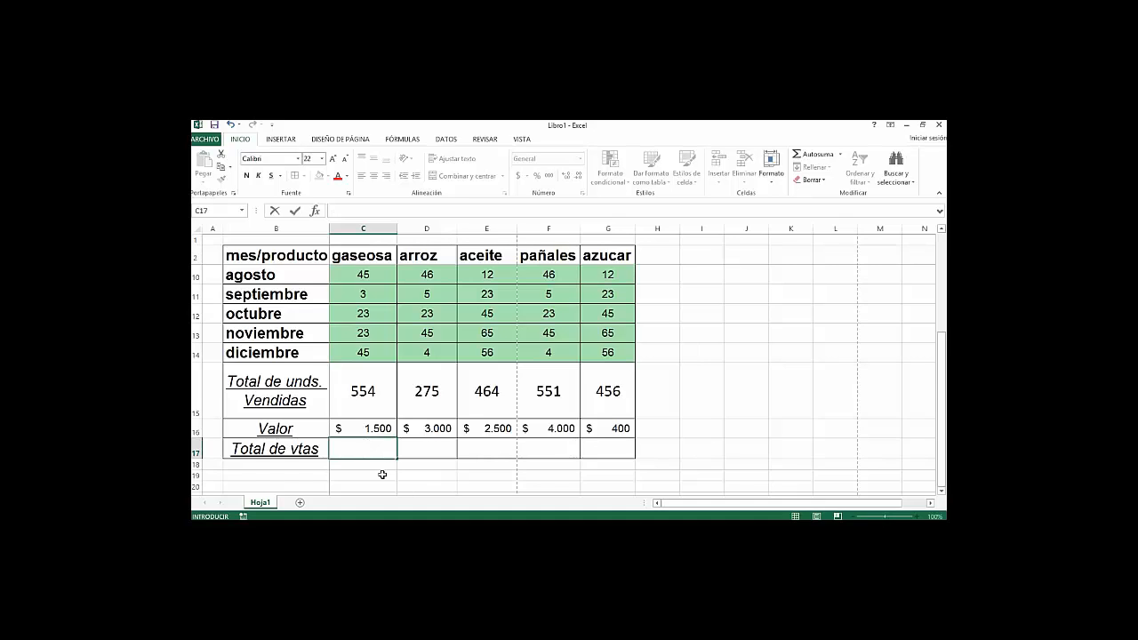
text(=)
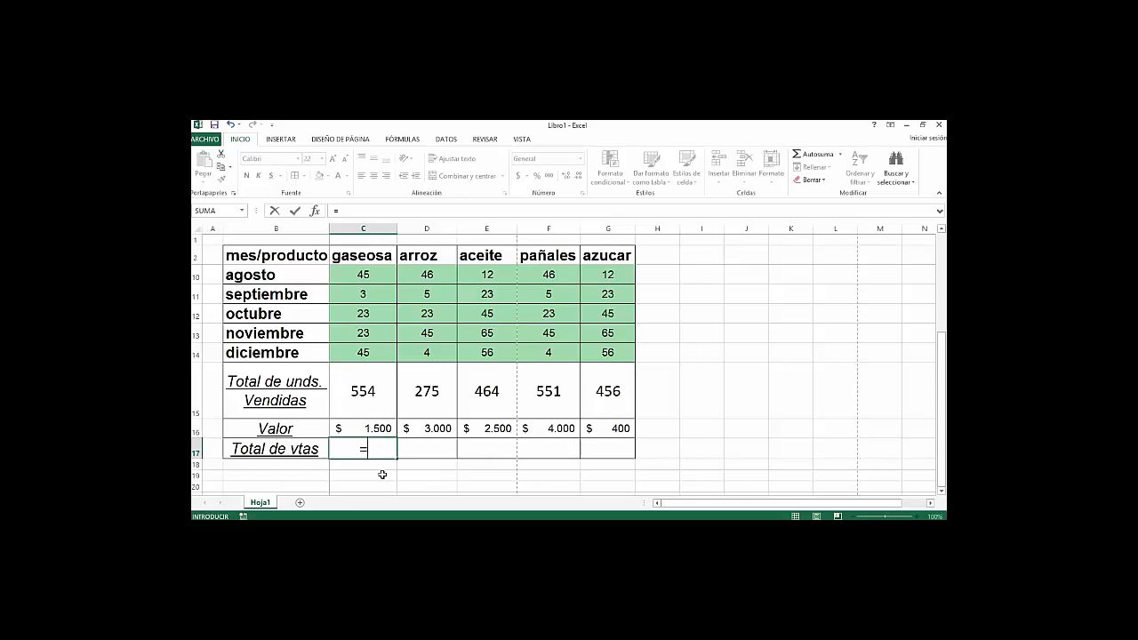
key(BackSpace)
text(=)
click(375, 430)
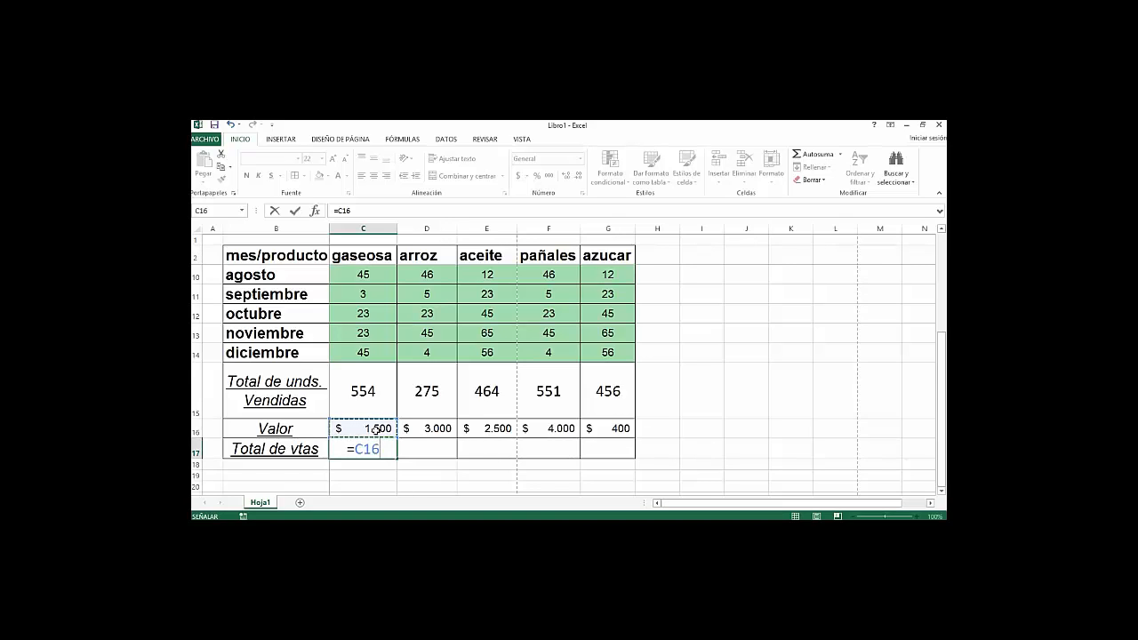
text(*)
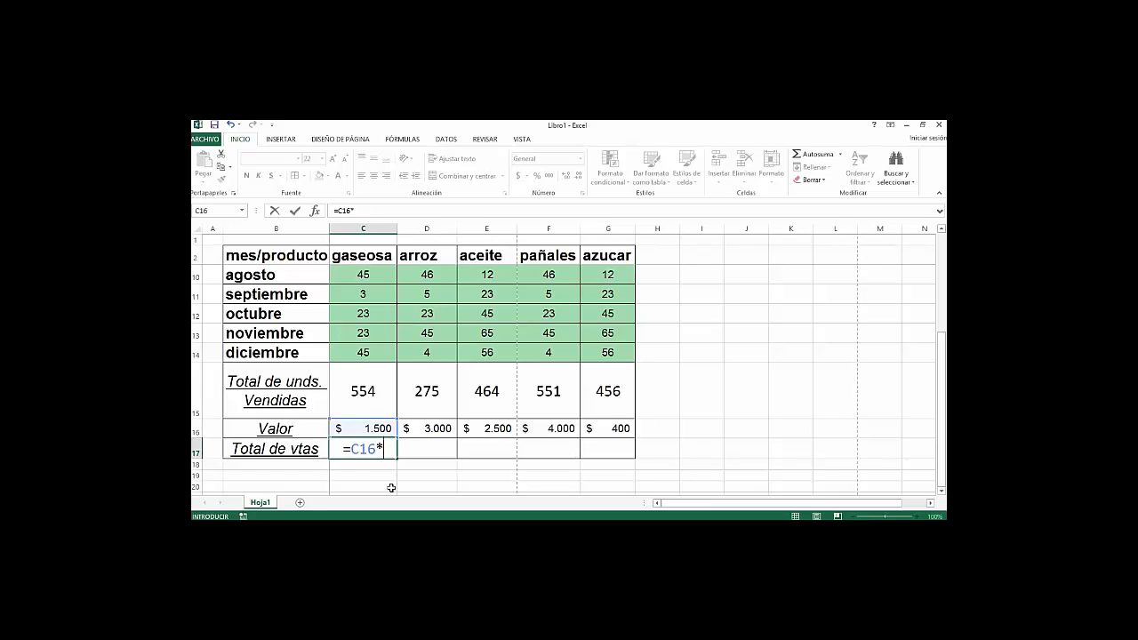
click(366, 391)
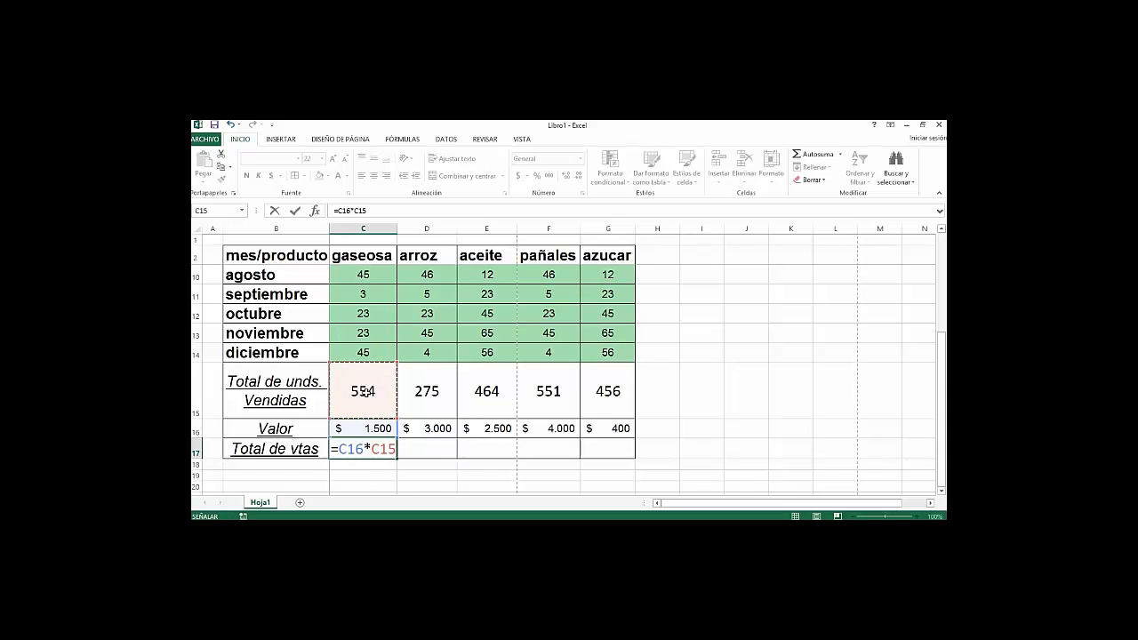
key(Return)
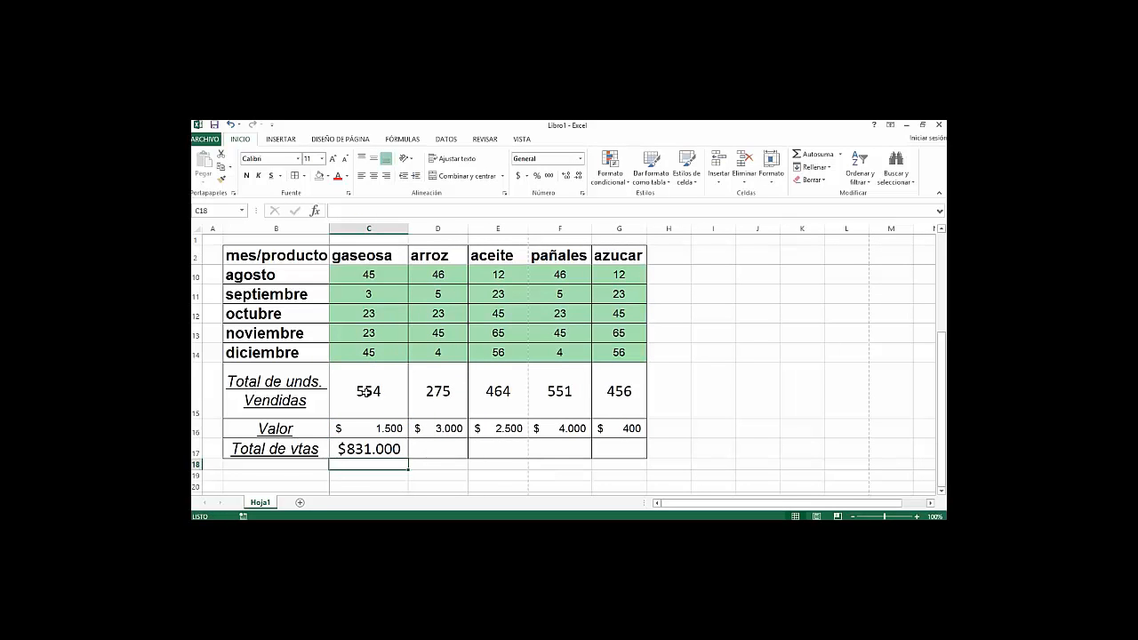
click(380, 453)
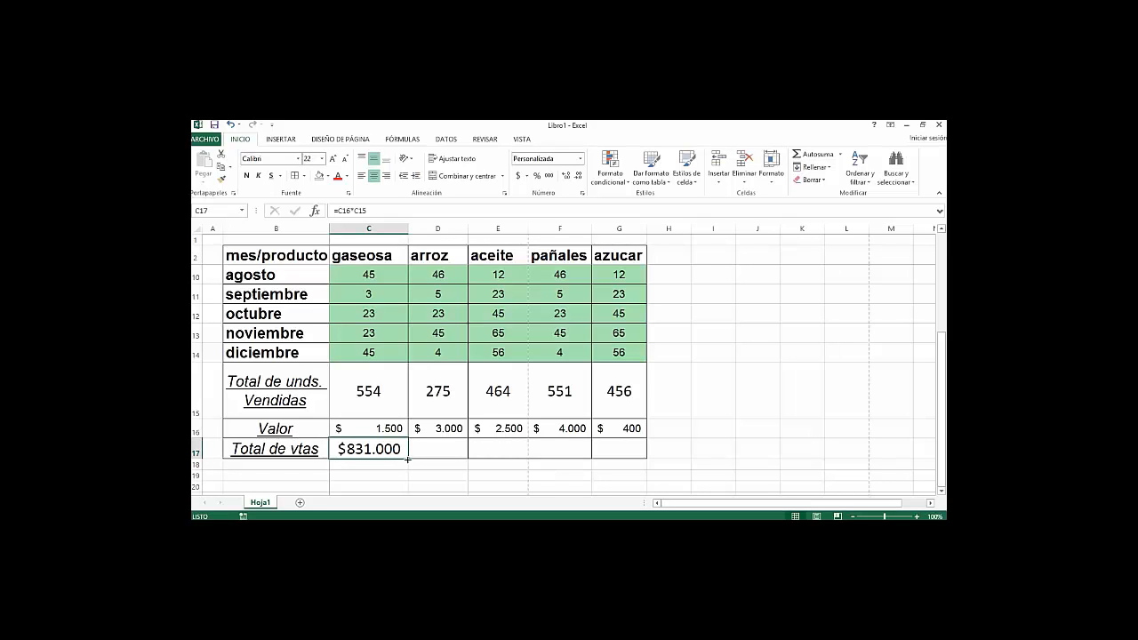
drag(407, 459, 629, 473)
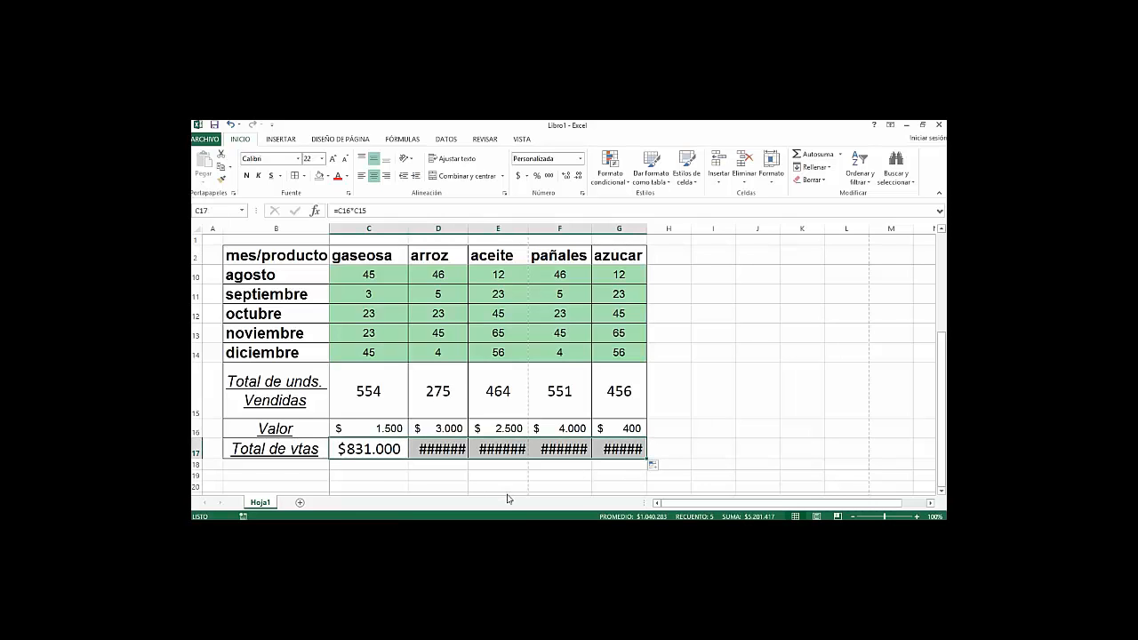
Step: Examine the filled Total de vtas formulas in D17:G17 cell by cell against the Valor row above
click(459, 458)
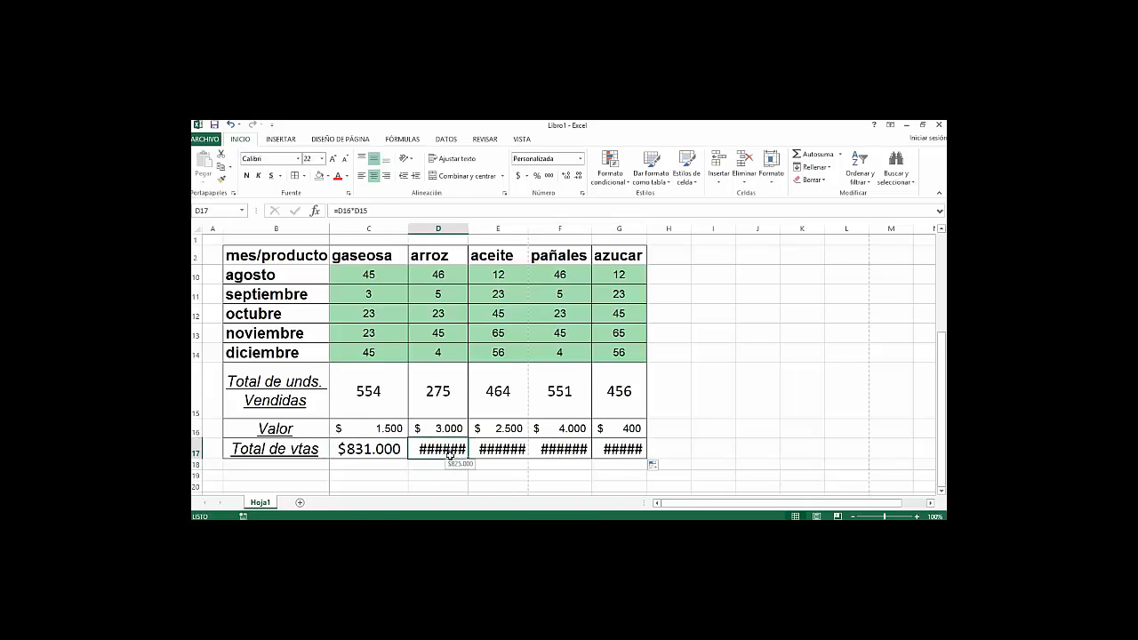
key(Right)
key(Right)
key(Right)
key(Right)
key(Left)
key(Left)
key(Left)
key(Left)
key(Right)
key(Right)
key(Right)
key(Right)
key(Left)
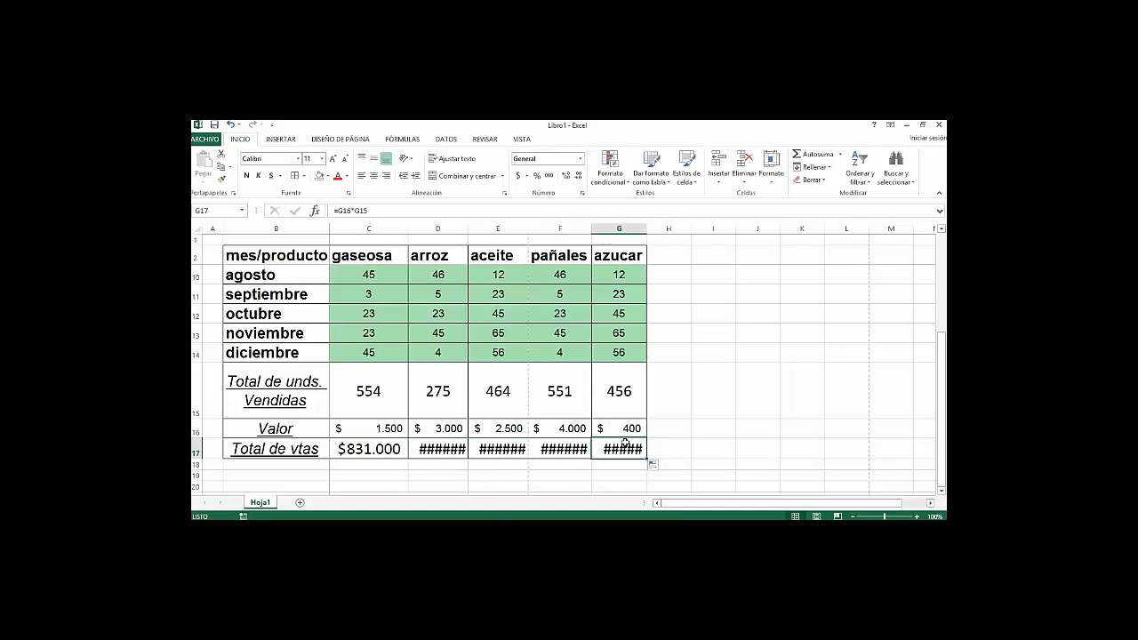
click(700, 439)
click(611, 431)
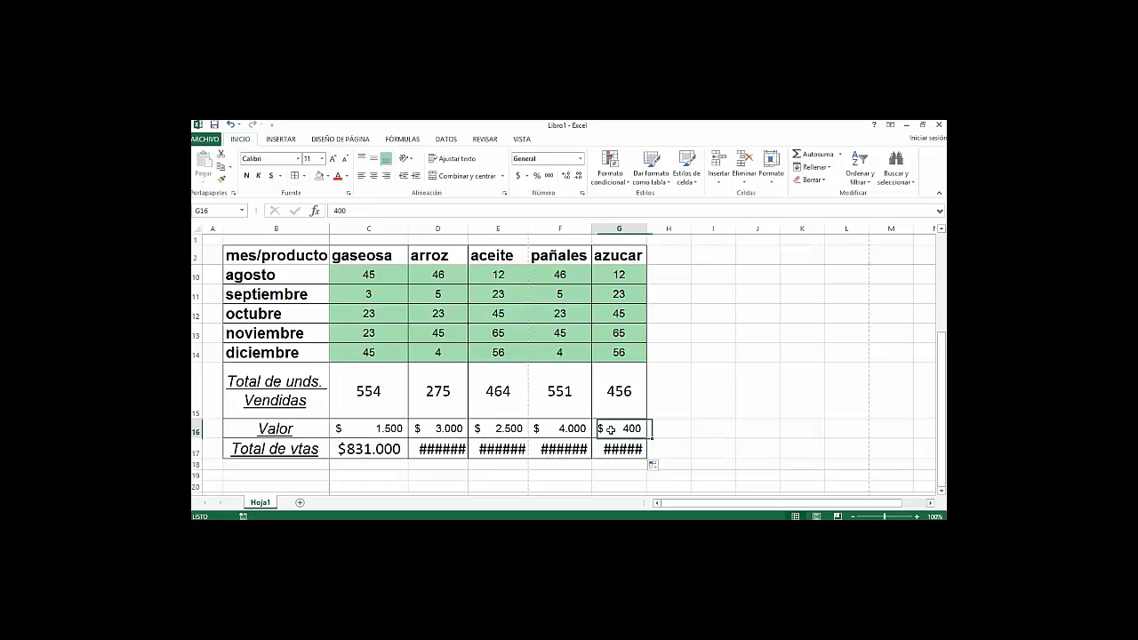
key(Down)
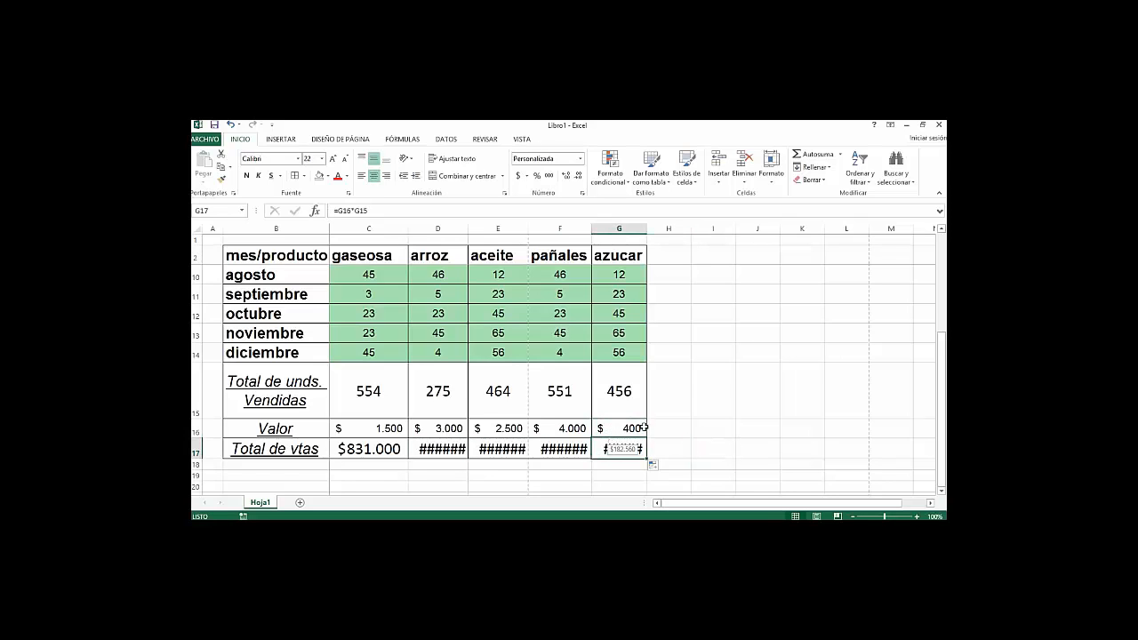
click(716, 409)
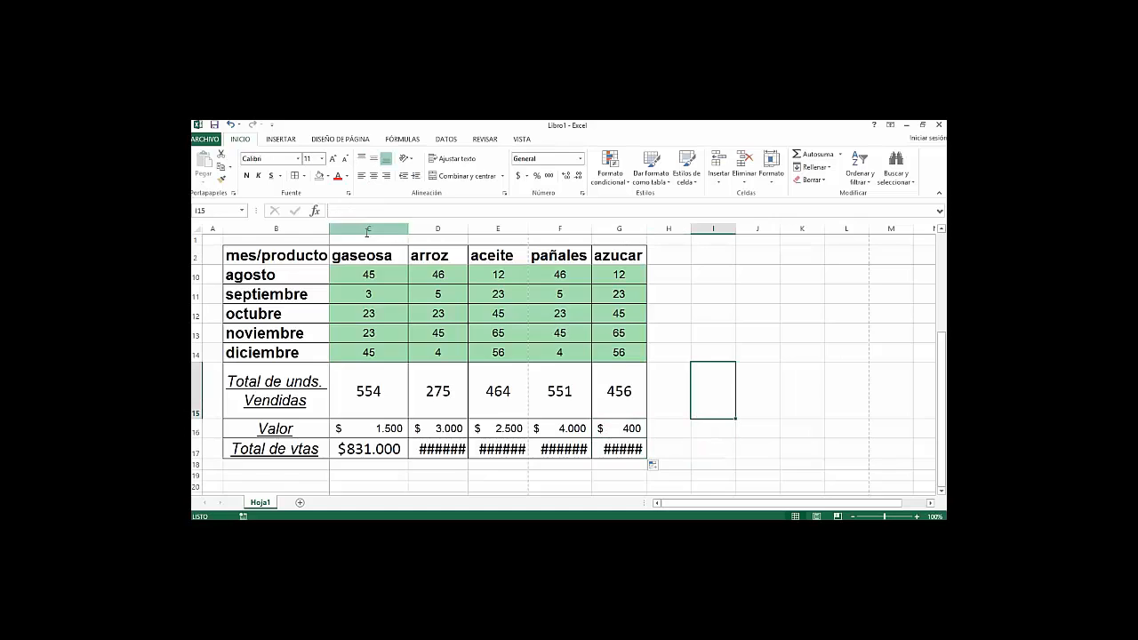
Step: Copy the formatting of the gaseosa Valor cell C16 onto its Total de vtas cell C17
click(359, 462)
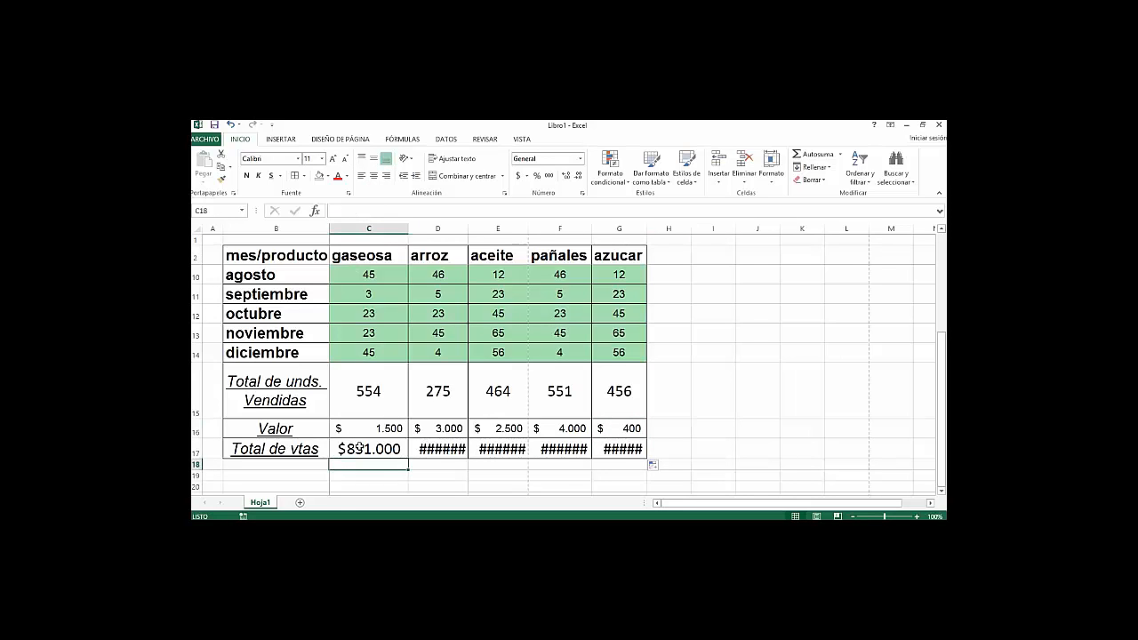
click(368, 434)
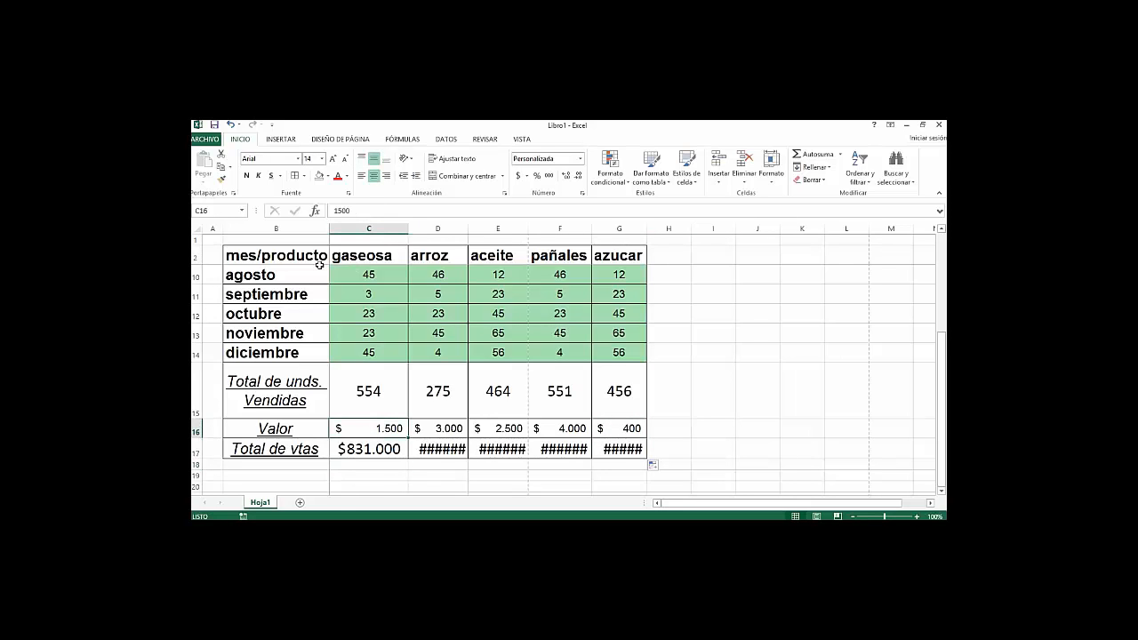
click(222, 181)
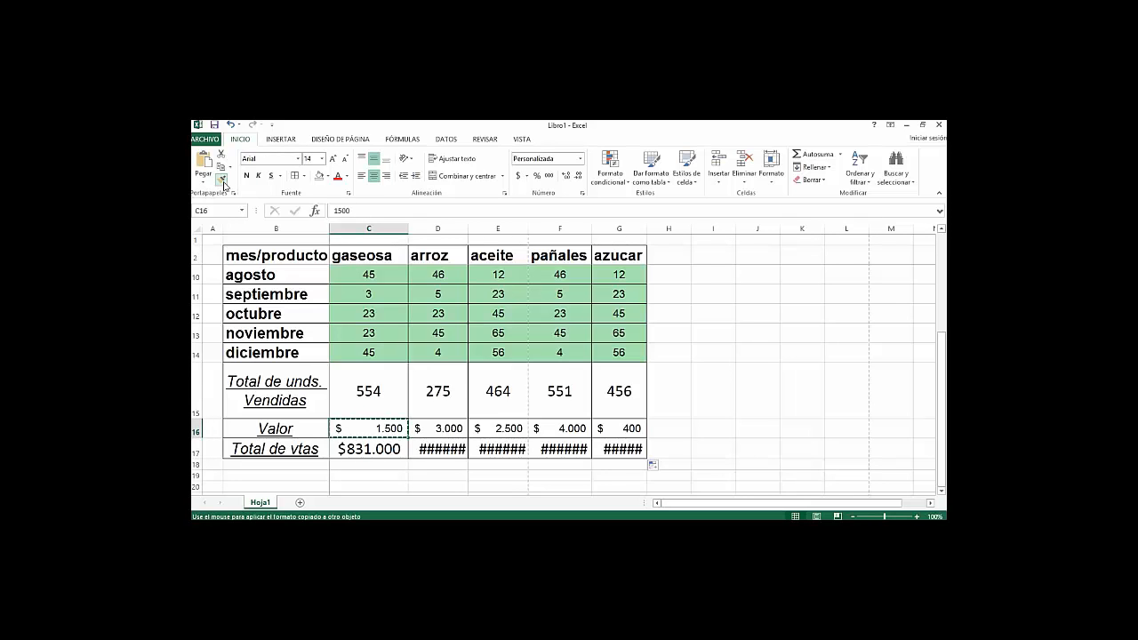
click(368, 451)
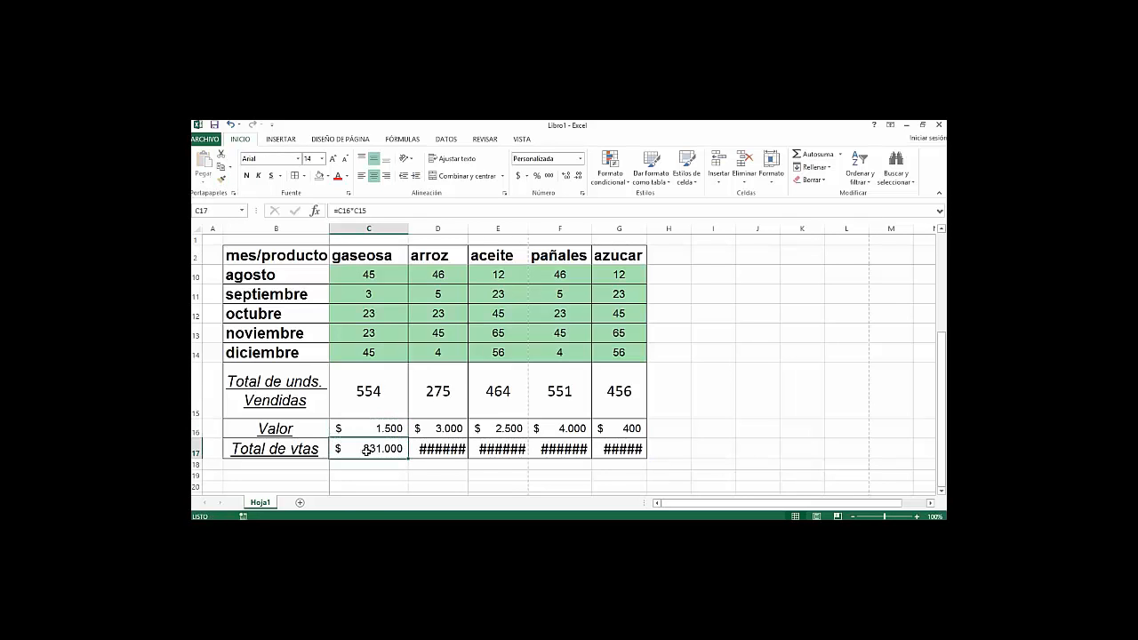
Step: Copy the Valor row's formatting from C16:G16 onto Total de vtas cells C17:G17 and auto-fit columns C to G
mouse_move(368, 432)
mouse_down()
mouse_move(561, 425)
mouse_move(622, 449)
mouse_move(622, 429)
mouse_up()
click(222, 179)
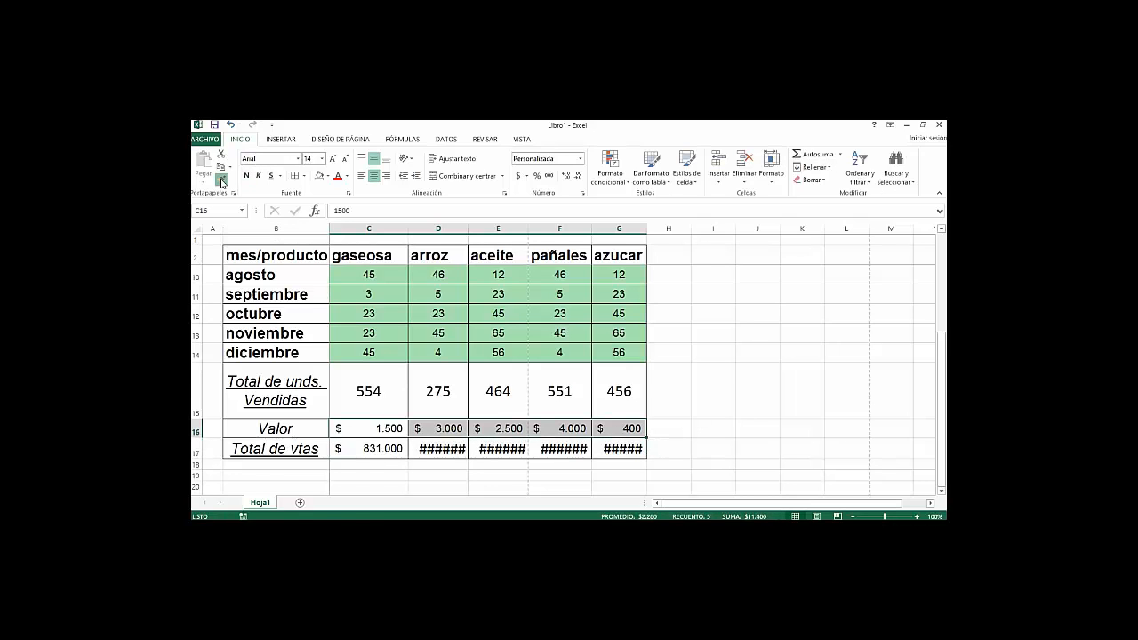
drag(379, 449, 378, 449)
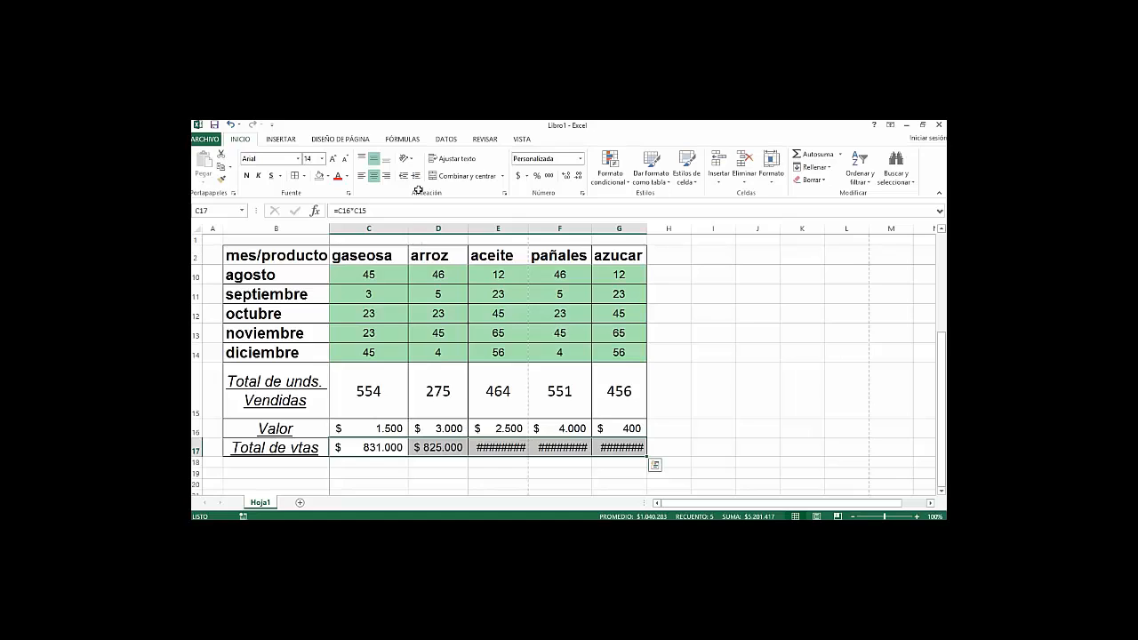
drag(391, 225, 622, 228)
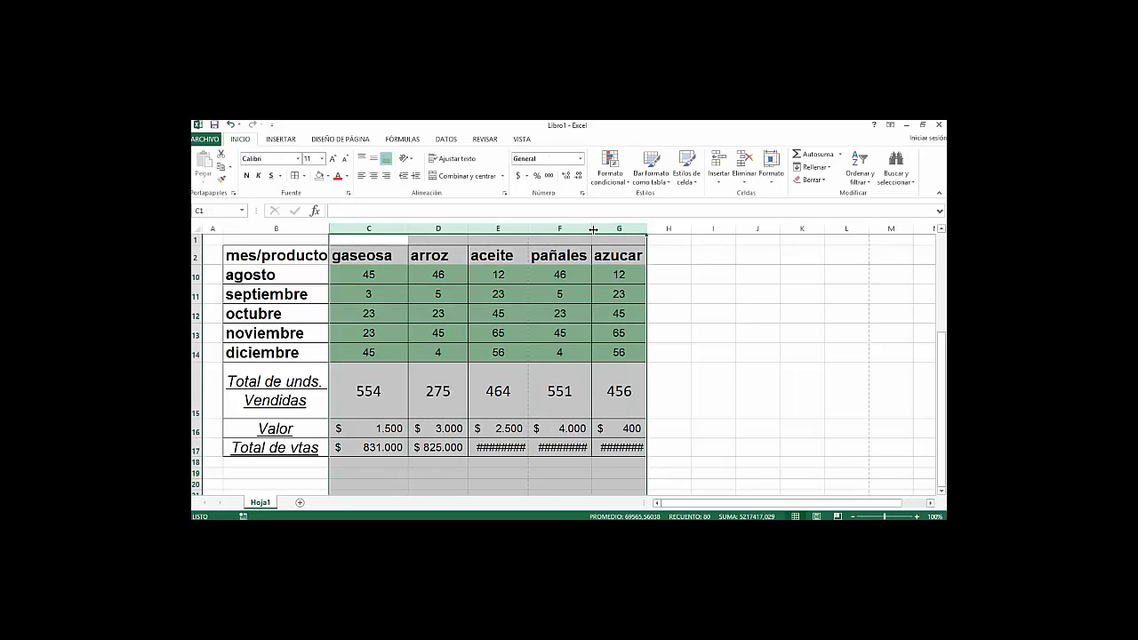
double_click(588, 229)
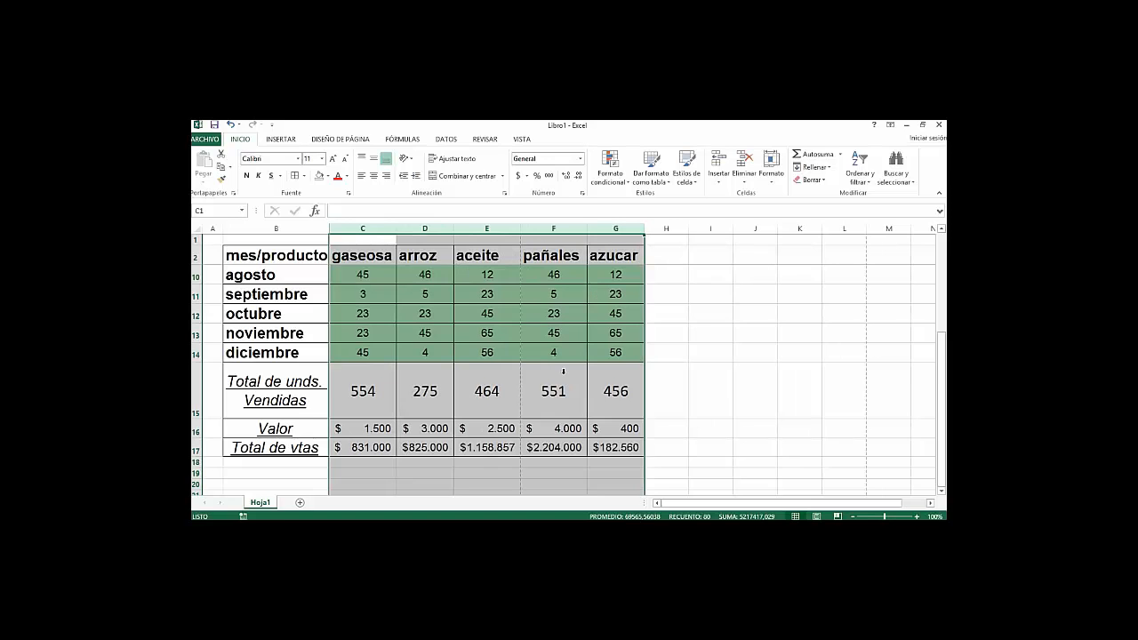
click(724, 401)
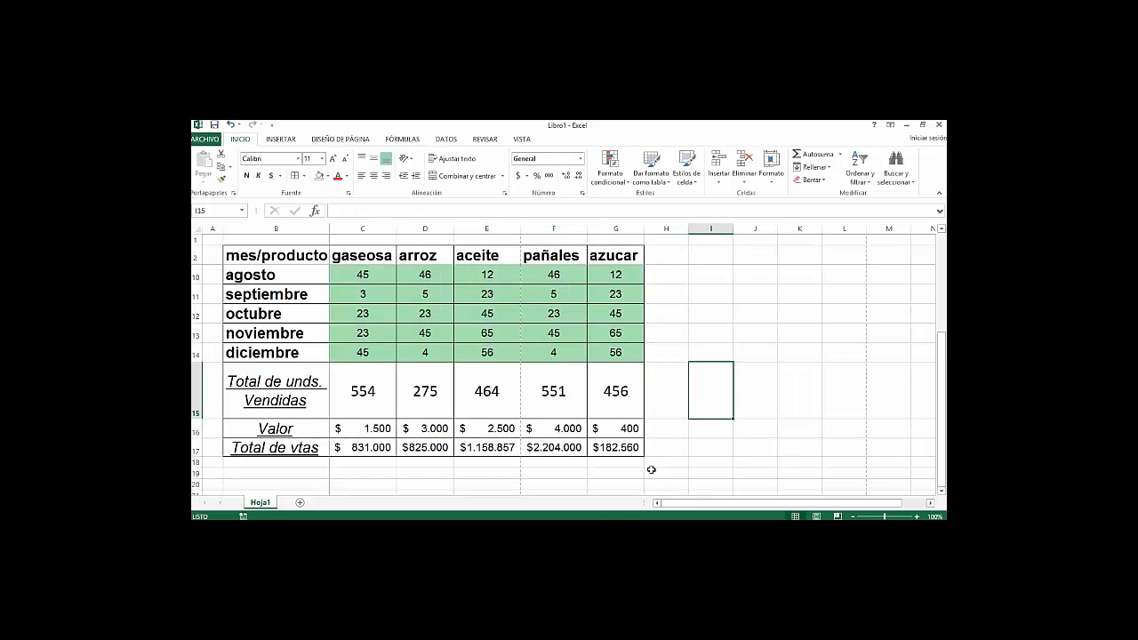
Step: Calculate the grand total of the Total de vtas row in H17 with =SUMA(C17:G17)
click(656, 460)
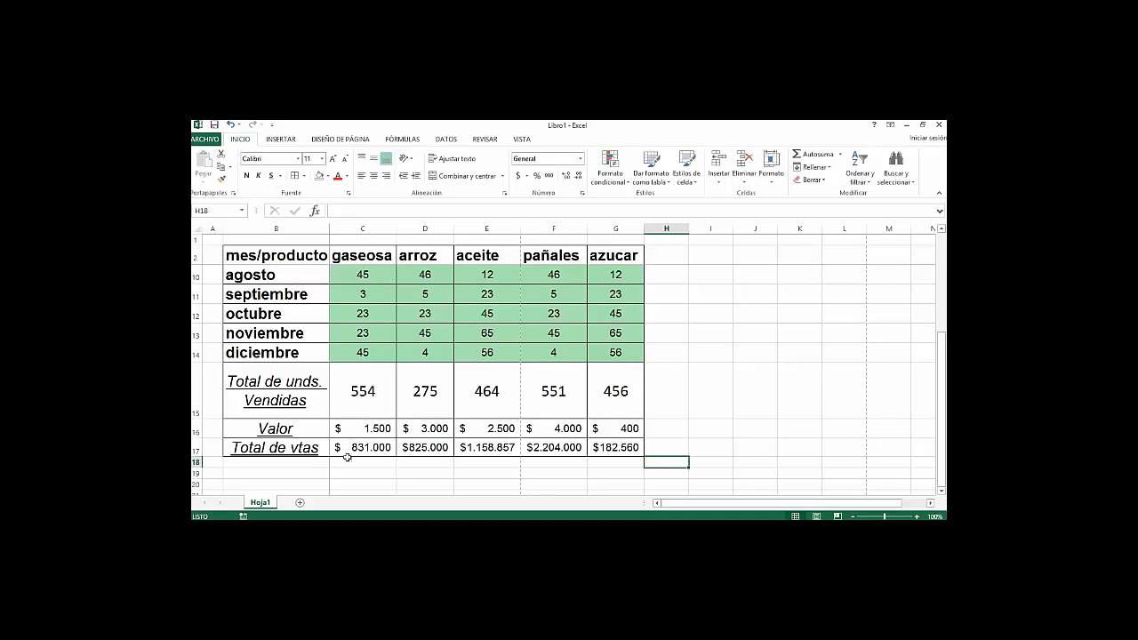
click(686, 451)
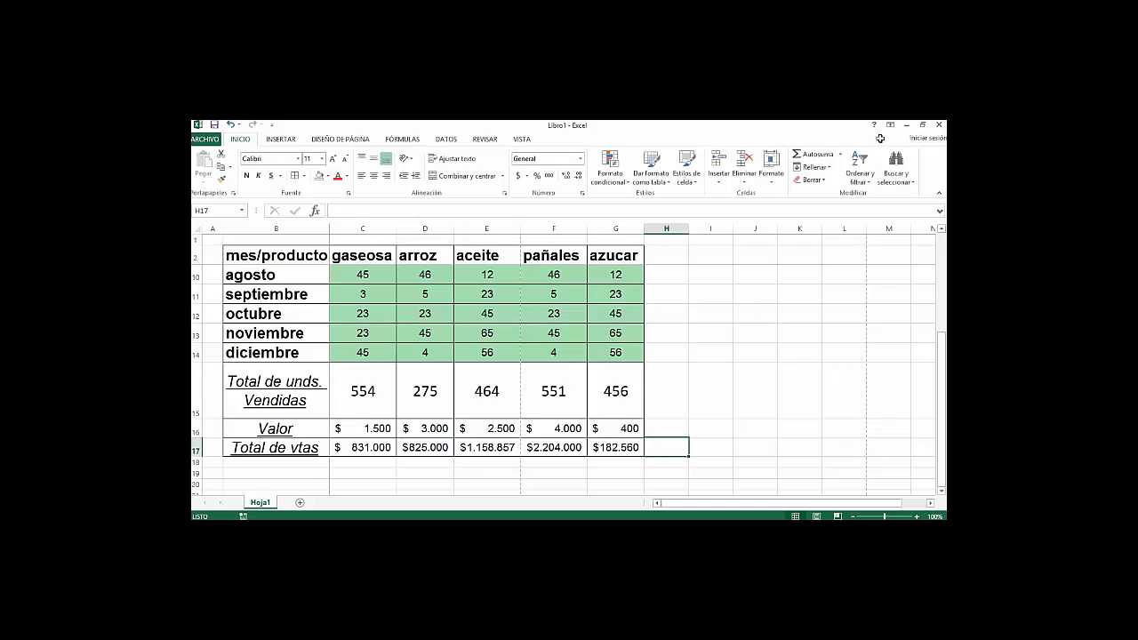
click(818, 159)
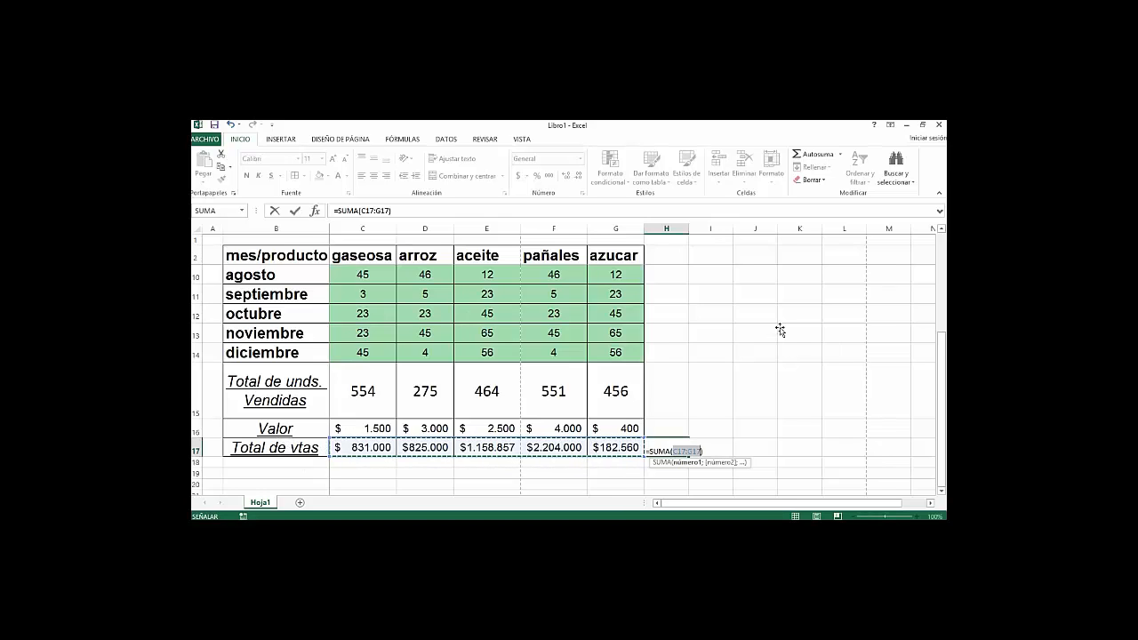
key(Return)
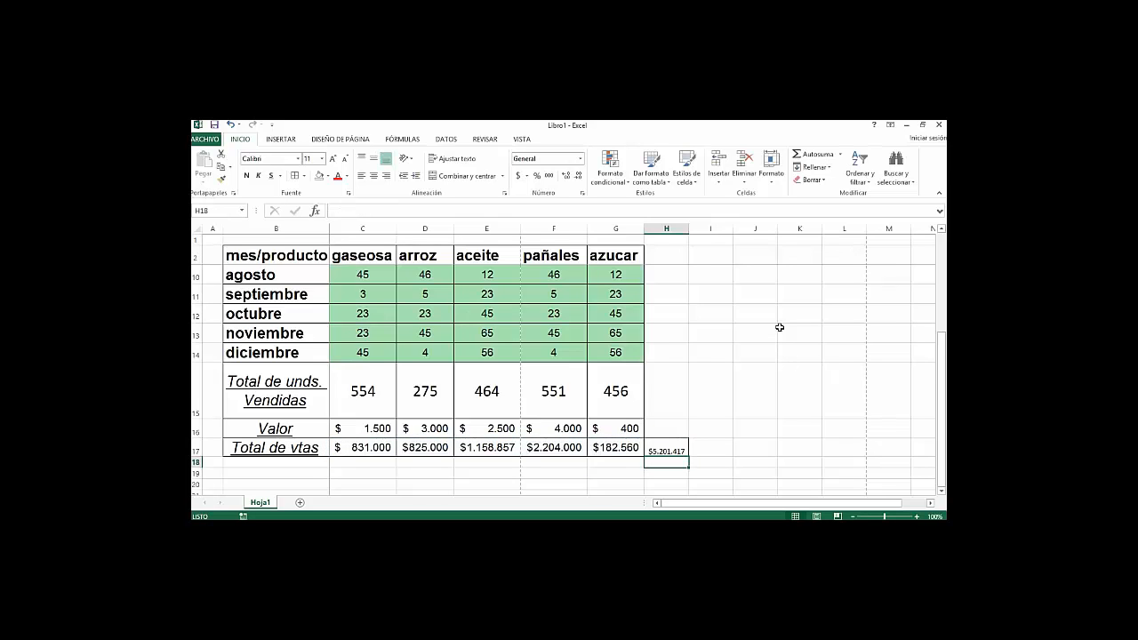
Step: Copy the formatting of the azucar total in G17 onto the grand total in H17 and auto-fit column H
click(620, 445)
click(222, 180)
click(656, 450)
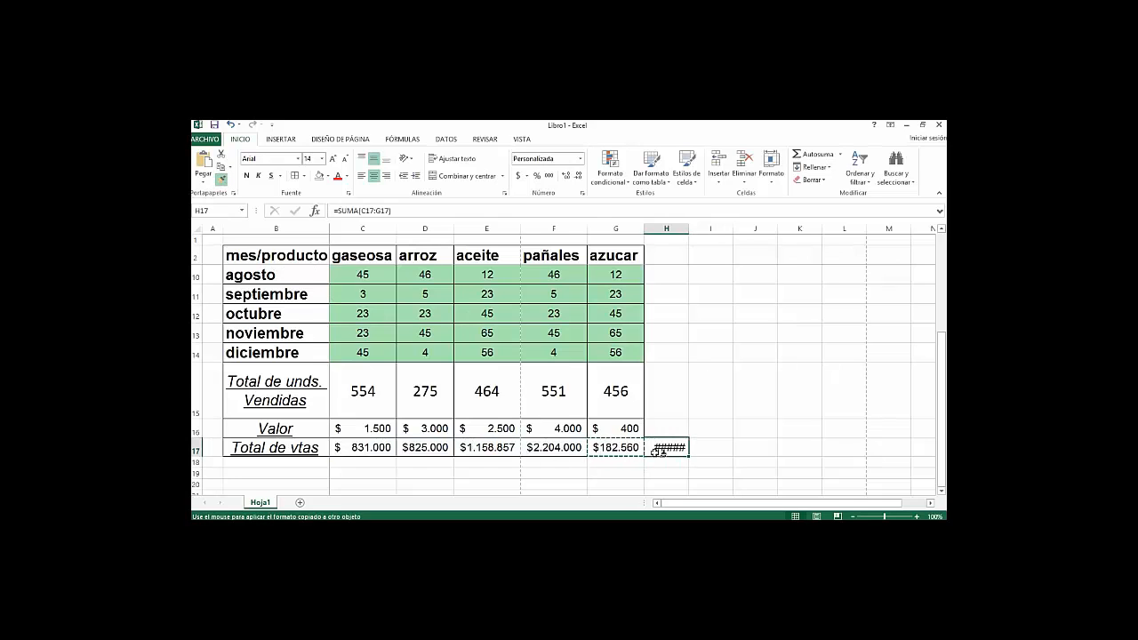
double_click(689, 229)
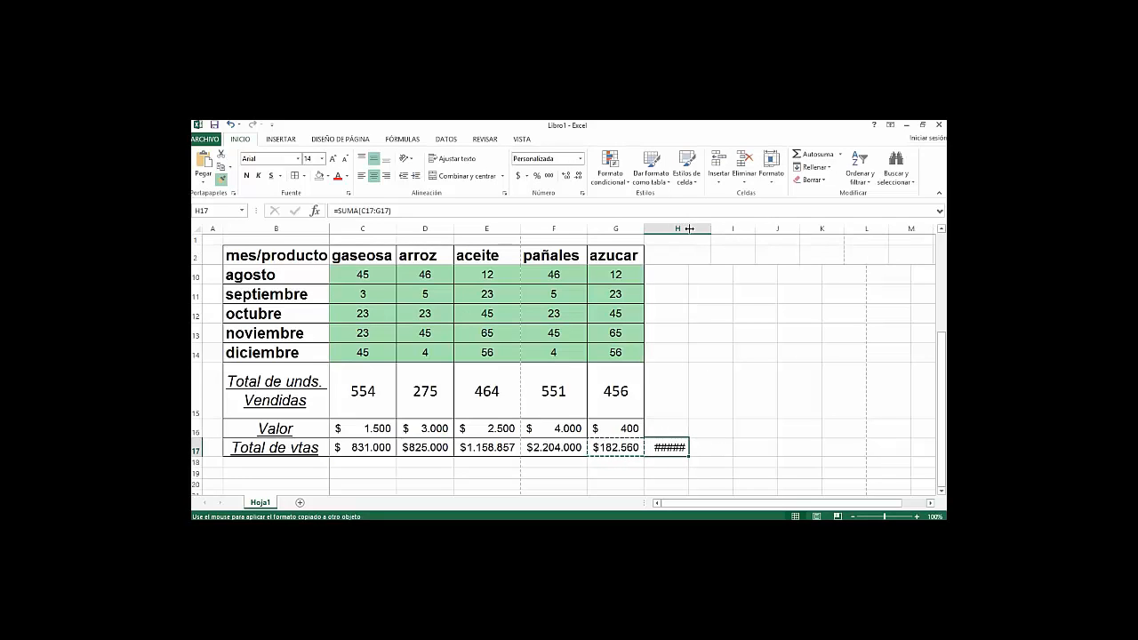
Step: Undo the stray formatting painted on I14 and all of column H, and clear the copy marquee around G17
click(740, 363)
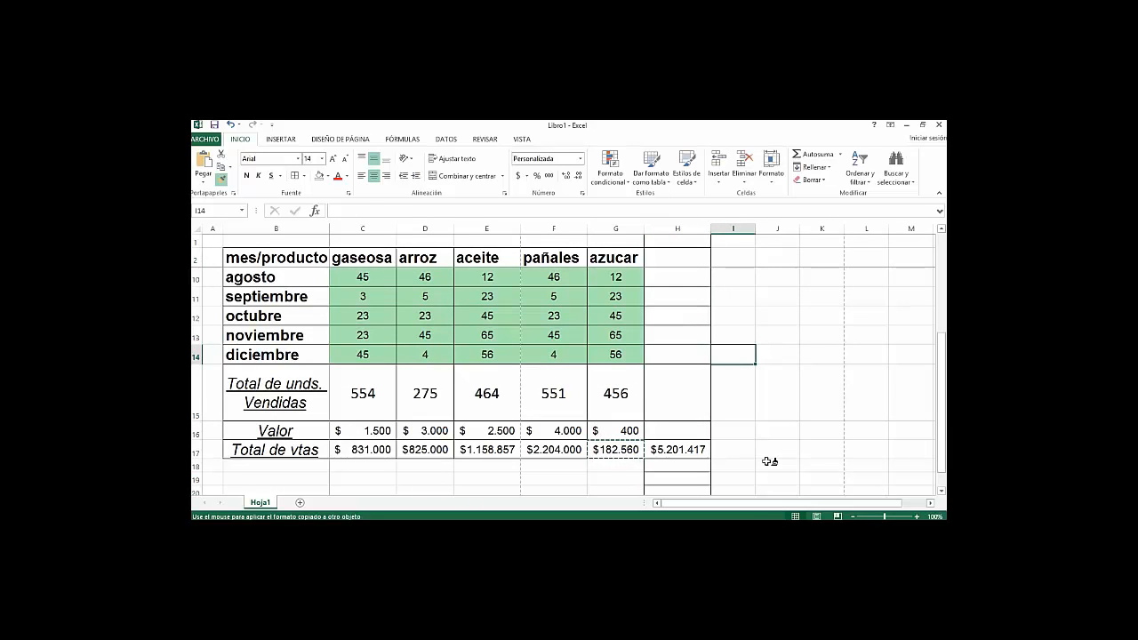
key(ctrl+z)
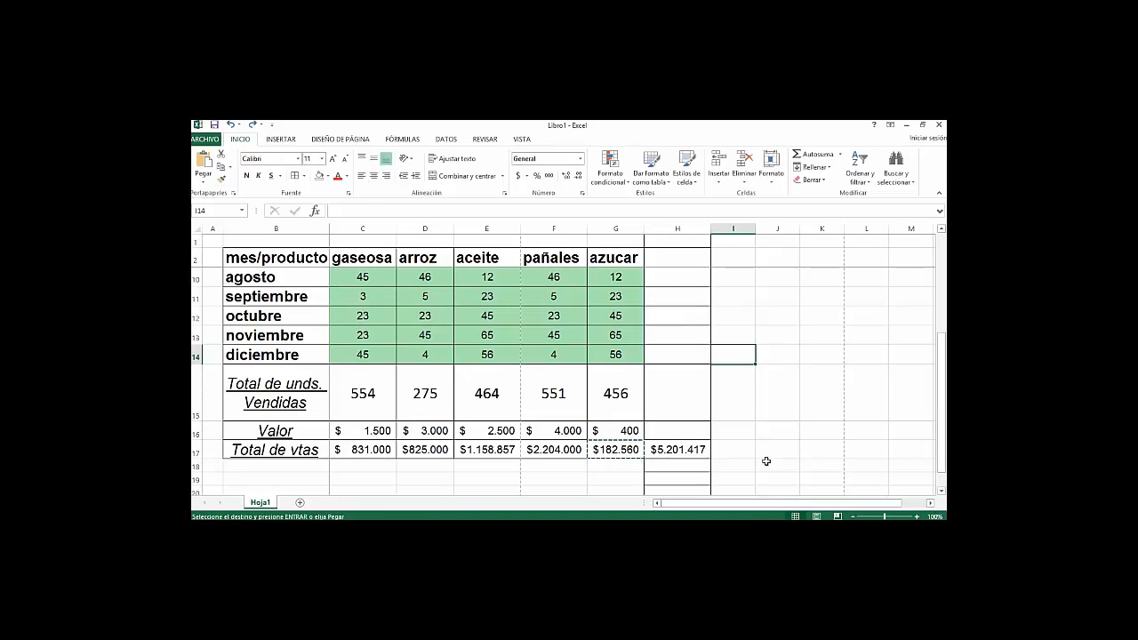
key(ctrl+z)
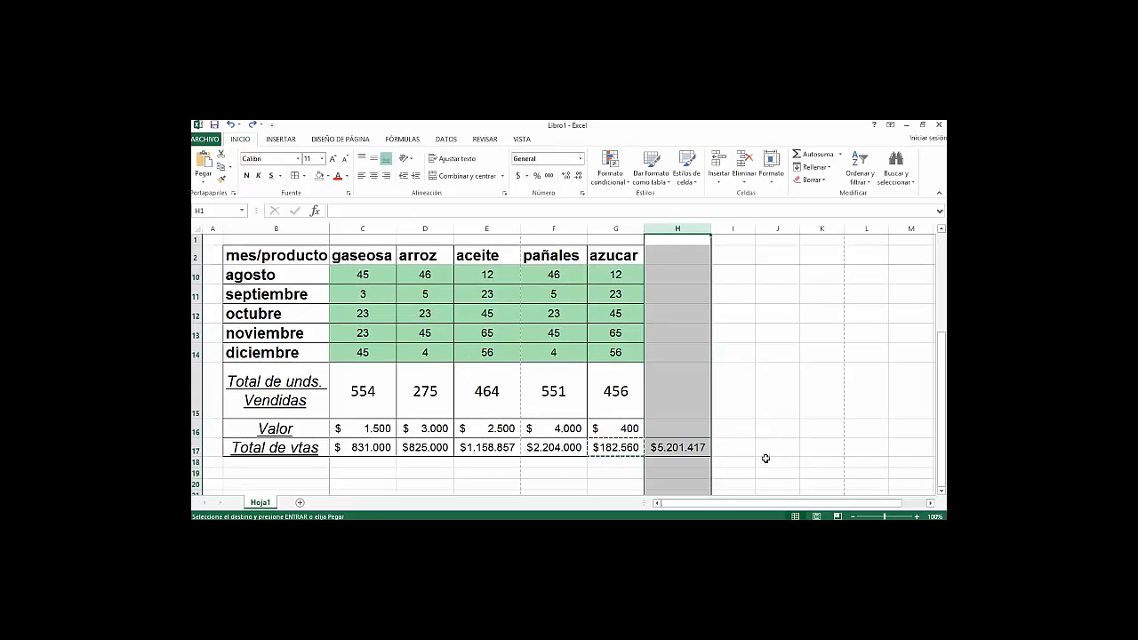
click(763, 444)
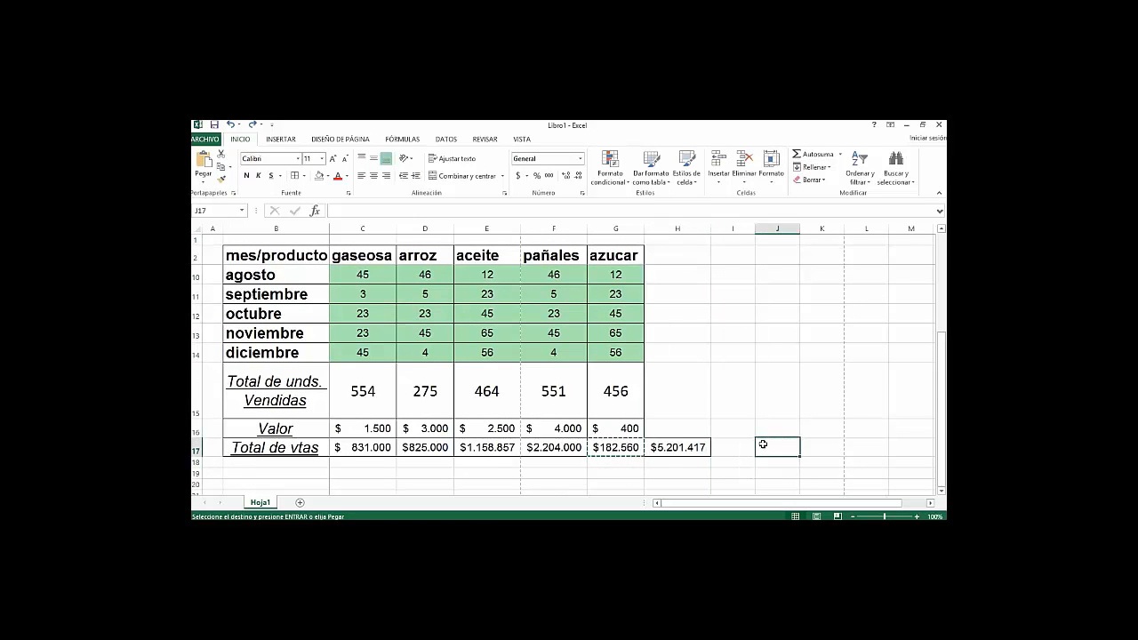
drag(941, 393, 945, 366)
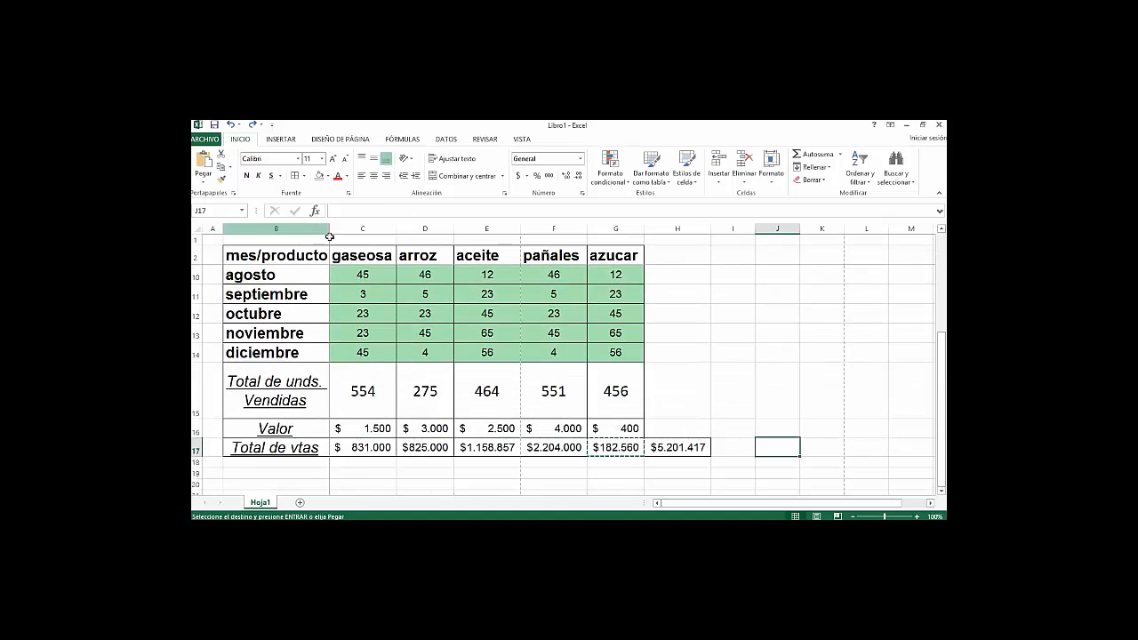
click(687, 447)
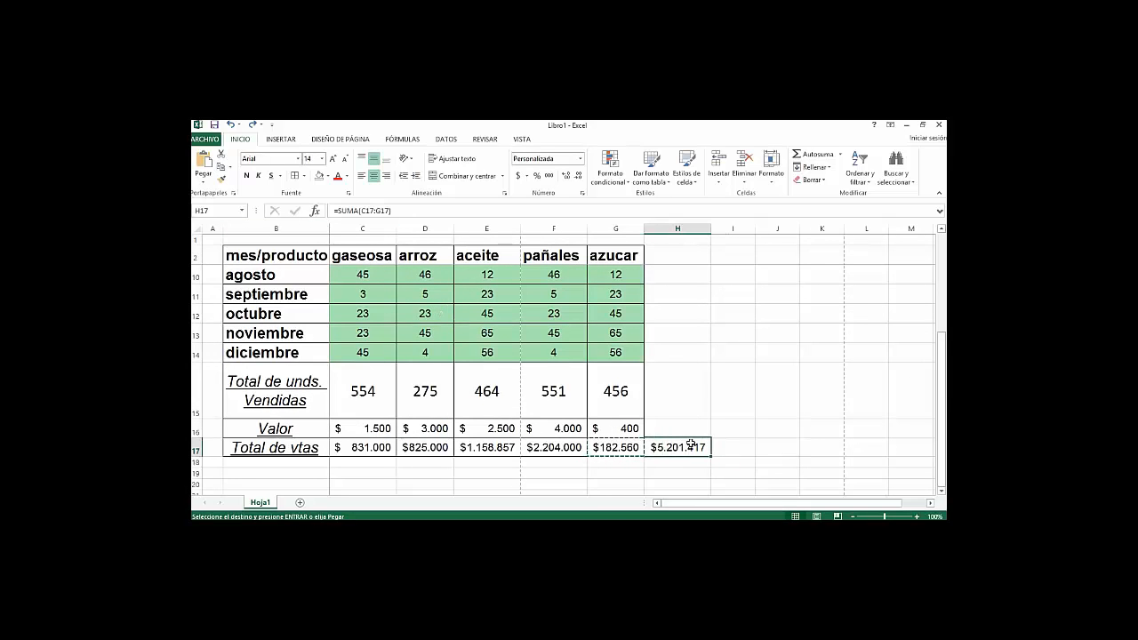
key(Escape)
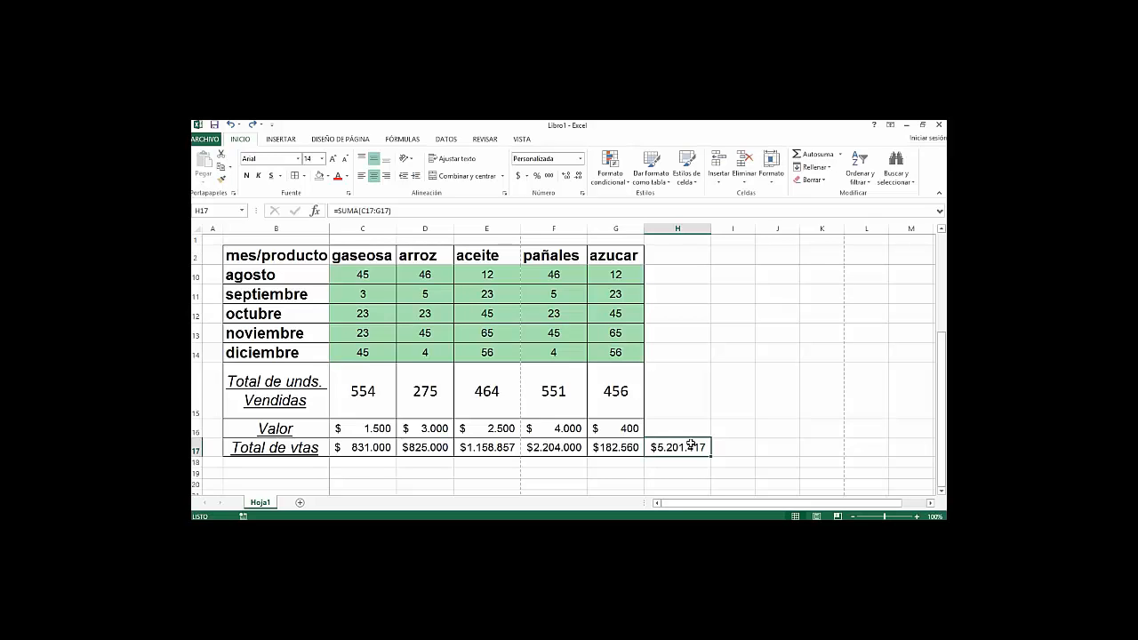
Step: Select the empty cell H18 directly below the grand total
click(764, 421)
key(Down)
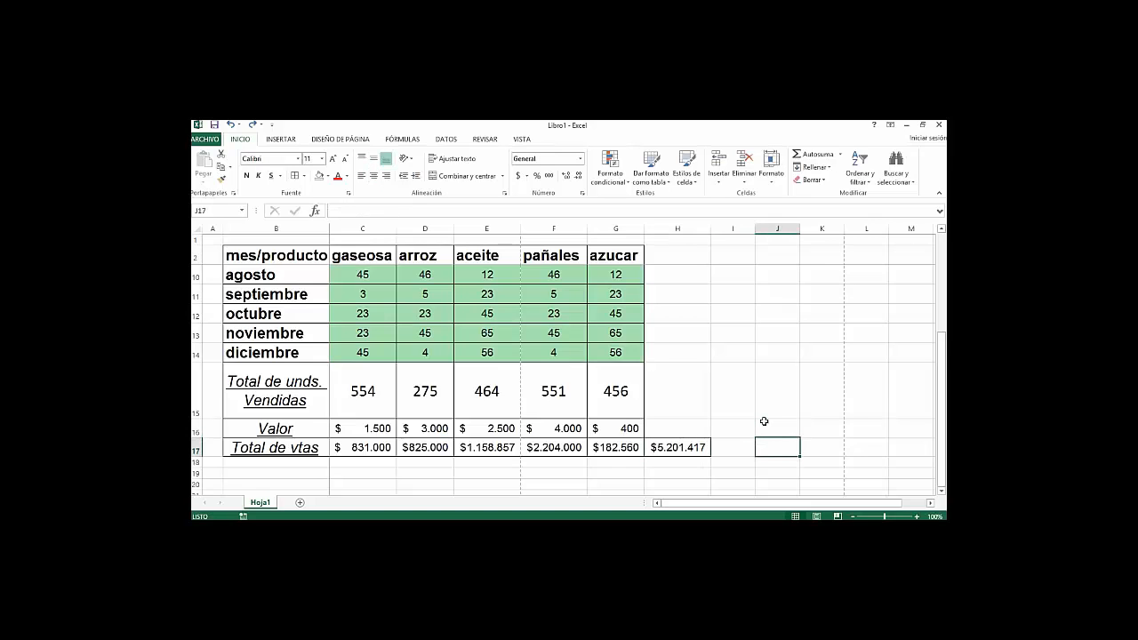
key(Left)
key(Left)
key(Down)
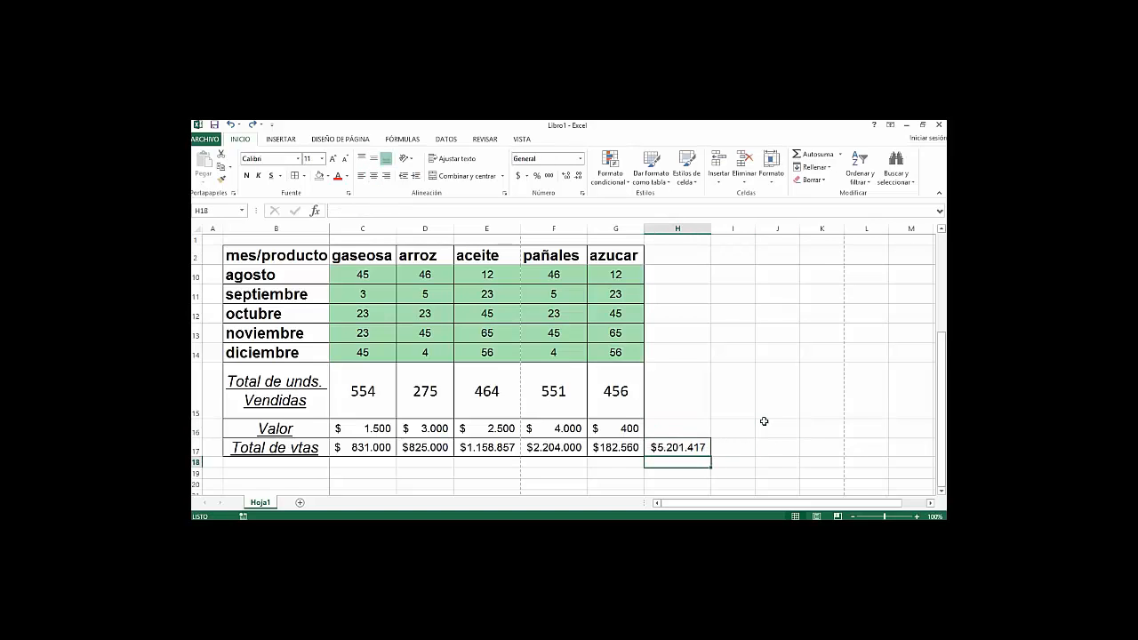